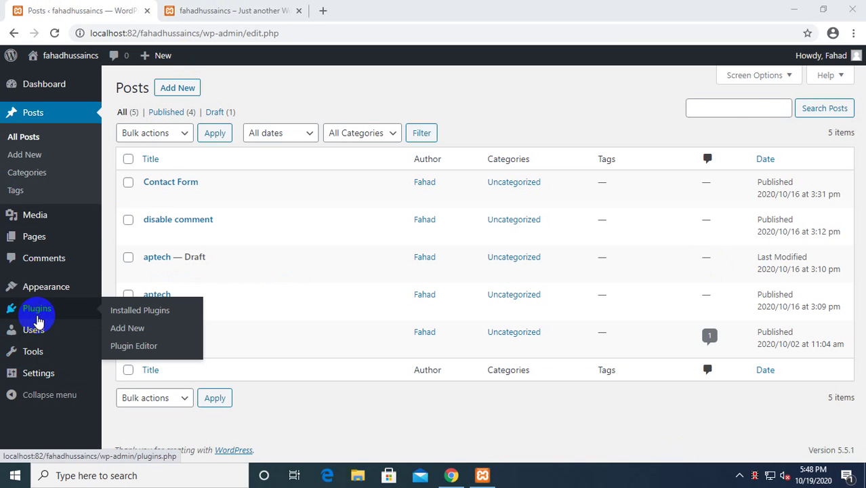
Search the plugin directory under Plugins > Add New for 'add to any'.
{"action": "left_click", "coordinate": [35, 310]}
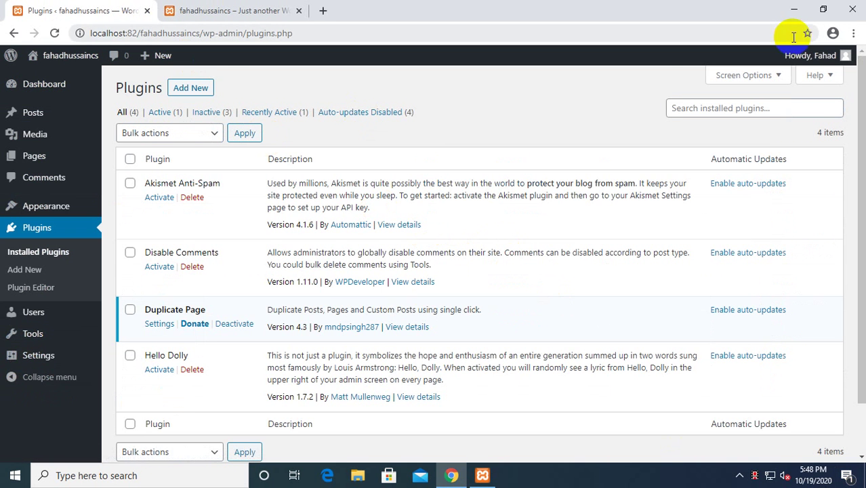
{"action": "left_click", "coordinate": [190, 88]}
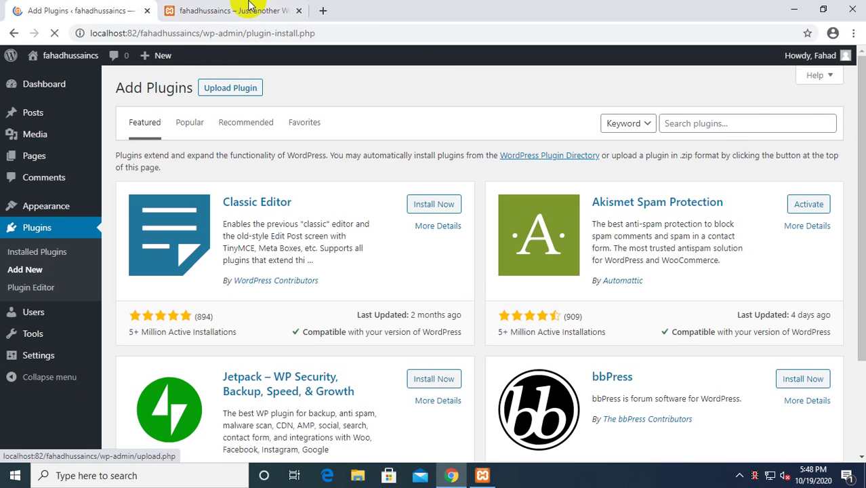
{"action": "left_click", "coordinate": [297, 16]}
{"action": "left_click", "coordinate": [41, 10]}
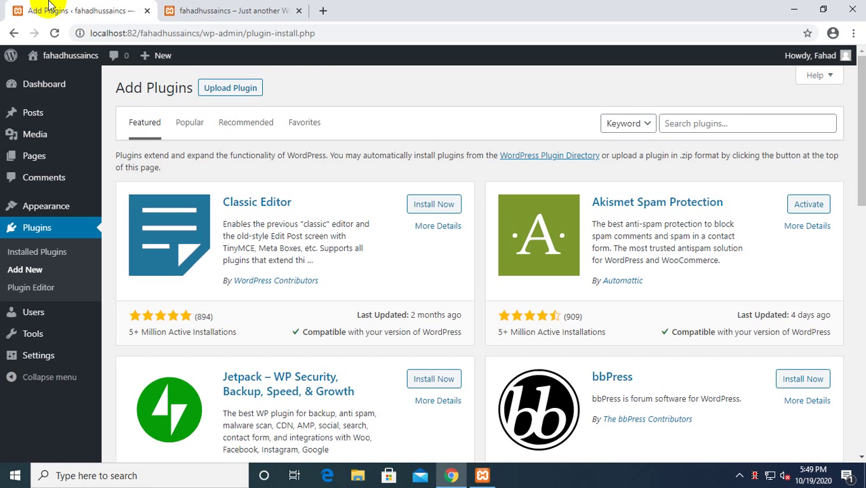
{"action": "left_click", "coordinate": [733, 123]}
{"action": "type", "text": "add to any"}
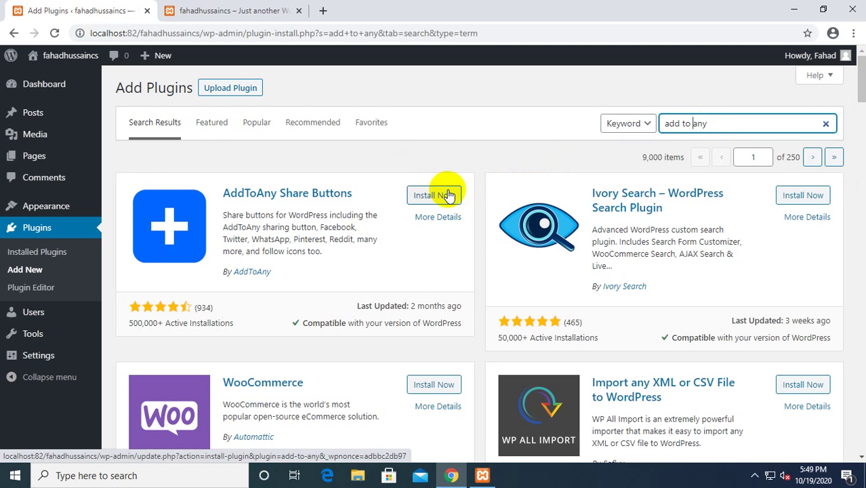
Install and activate AddToAny Share Buttons, dismiss its notice, and open Settings > AddToAny.
{"action": "left_click", "coordinate": [438, 197]}
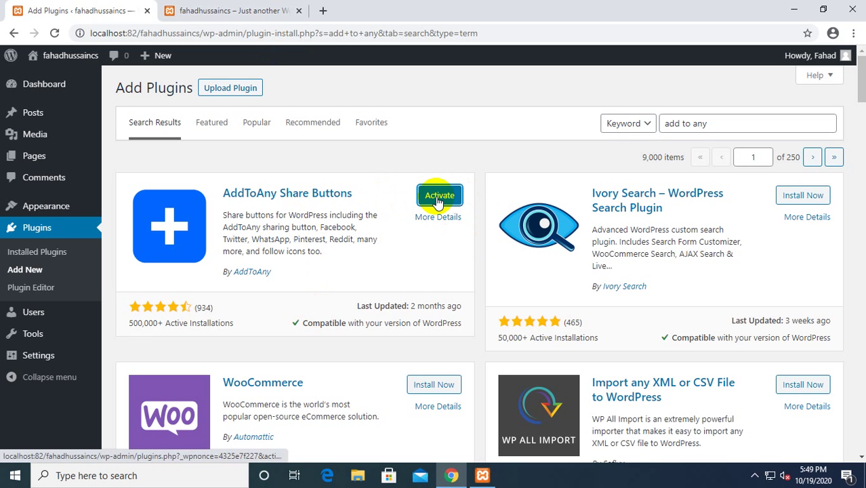
{"action": "left_click", "coordinate": [438, 198]}
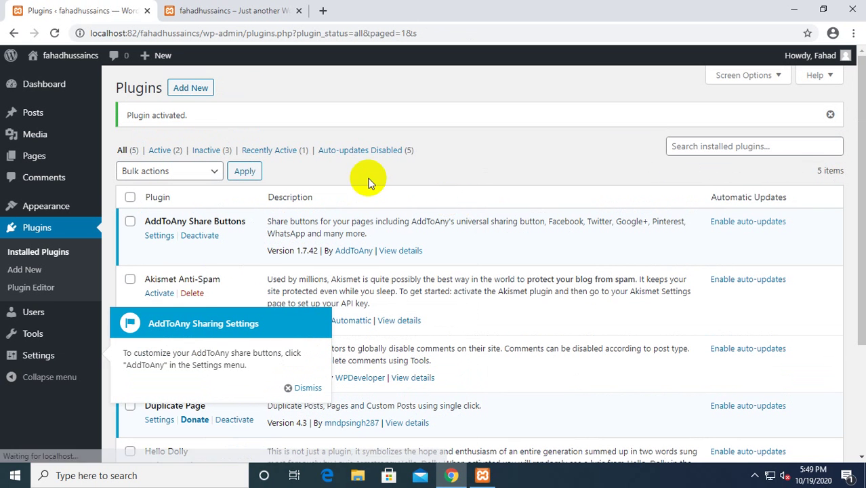
{"action": "mouse_move", "coordinate": [30, 352]}
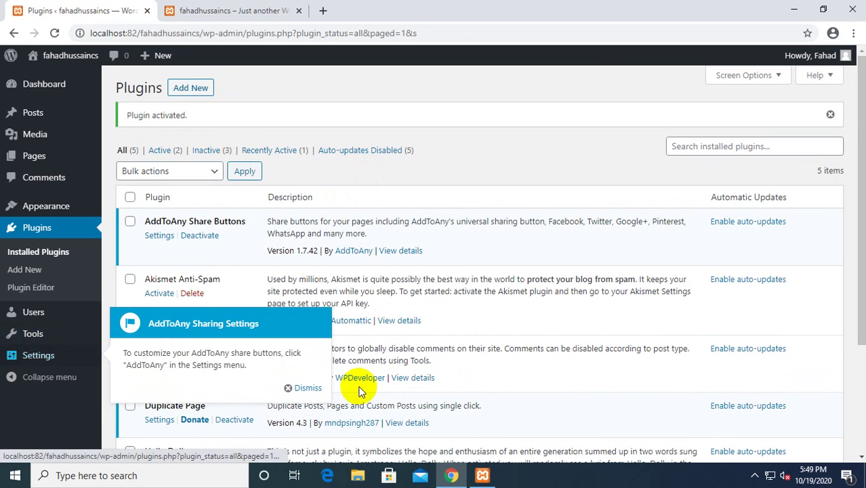
{"action": "left_click", "coordinate": [308, 389]}
{"action": "mouse_move", "coordinate": [57, 352]}
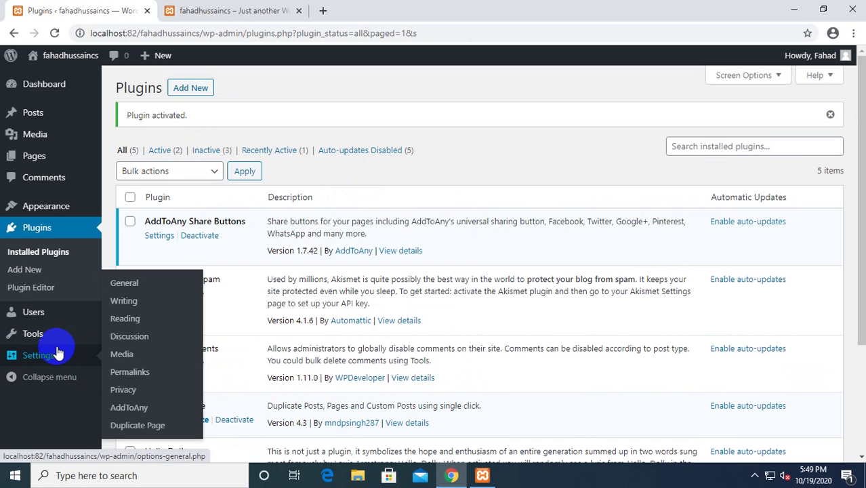
{"action": "left_click", "coordinate": [129, 408]}
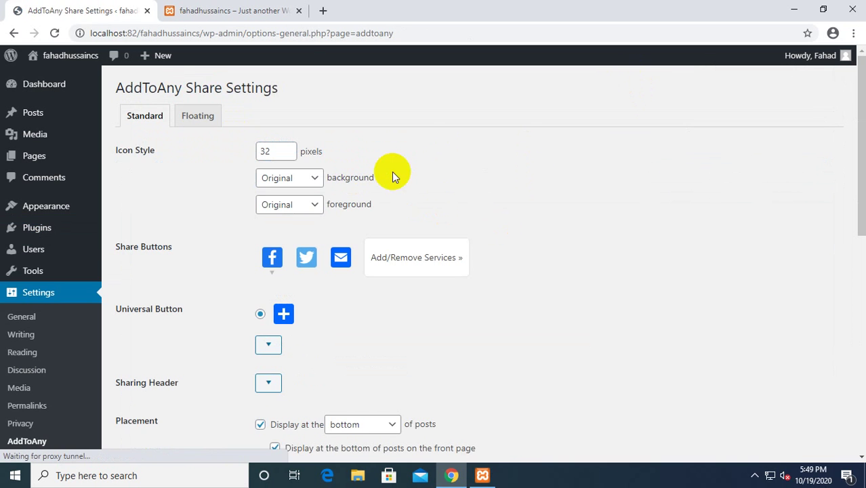
{"action": "scroll", "coordinate": [392, 172], "scroll_direction": "down", "scroll_amount": 1}
Set the share icon size to 32 pixels and choose a Custom icon background.
{"action": "scroll", "coordinate": [323, 141], "scroll_direction": "up", "scroll_amount": 1}
{"action": "left_click", "coordinate": [282, 153]}
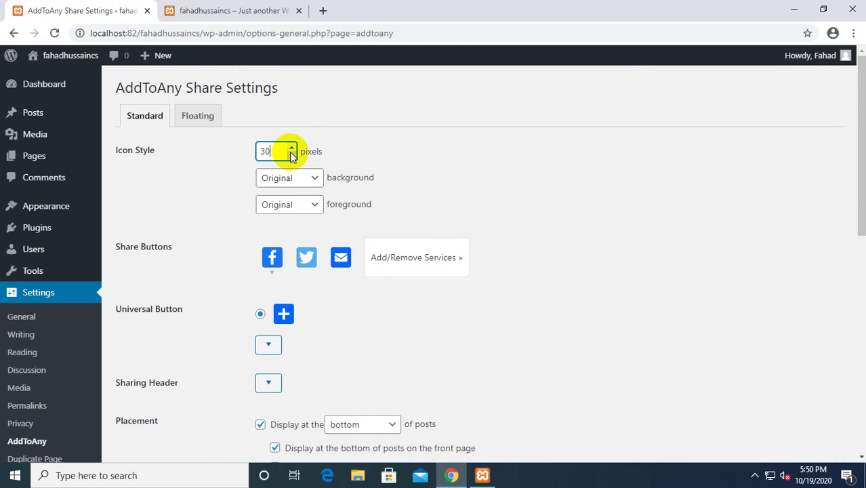
{"action": "double_click", "coordinate": [291, 148]}
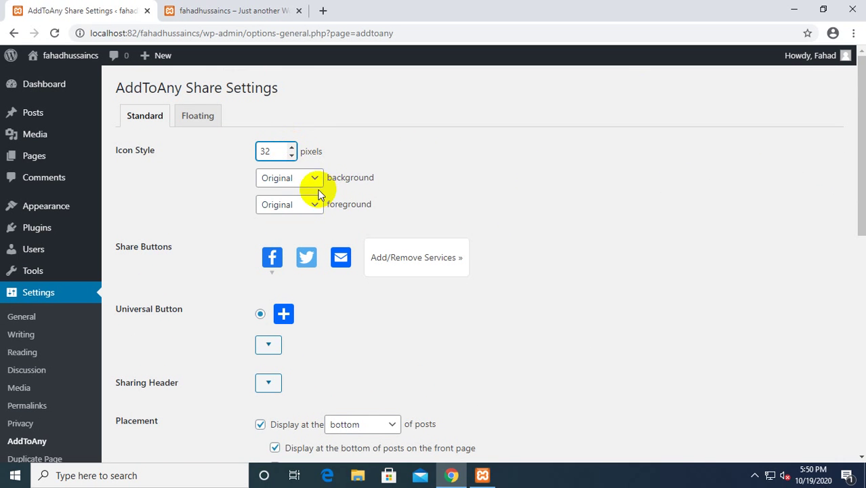
{"action": "left_click", "coordinate": [313, 176]}
{"action": "left_click", "coordinate": [283, 206]}
{"action": "left_click", "coordinate": [304, 178]}
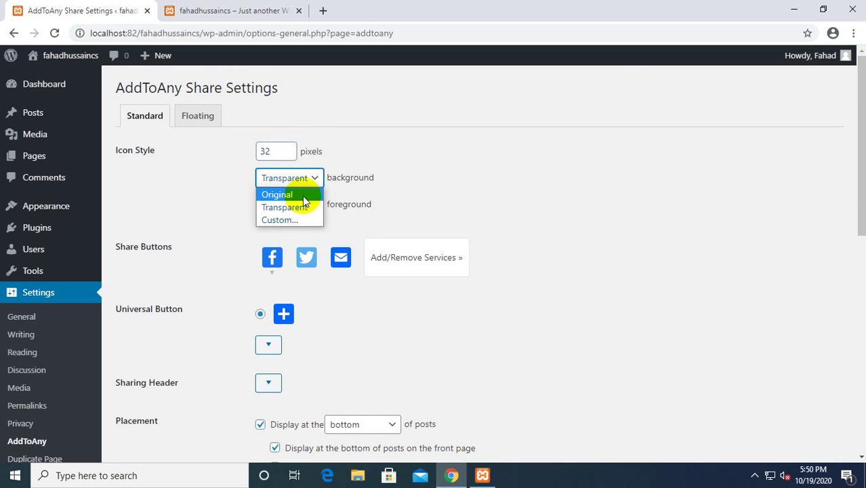
{"action": "left_click", "coordinate": [301, 195]}
{"action": "left_click", "coordinate": [306, 177]}
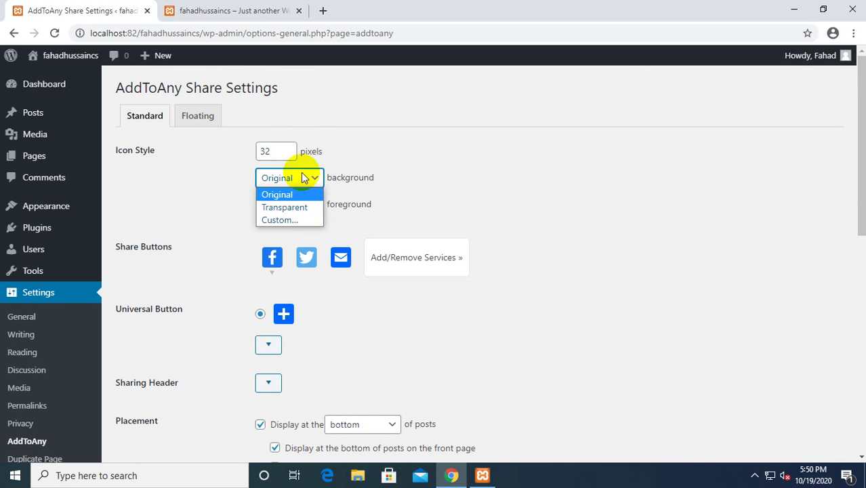
{"action": "left_click", "coordinate": [277, 218]}
Pick grey #9b9b9b for the icon background and keep the foreground Original.
{"action": "left_click", "coordinate": [270, 208]}
{"action": "left_click", "coordinate": [297, 262]}
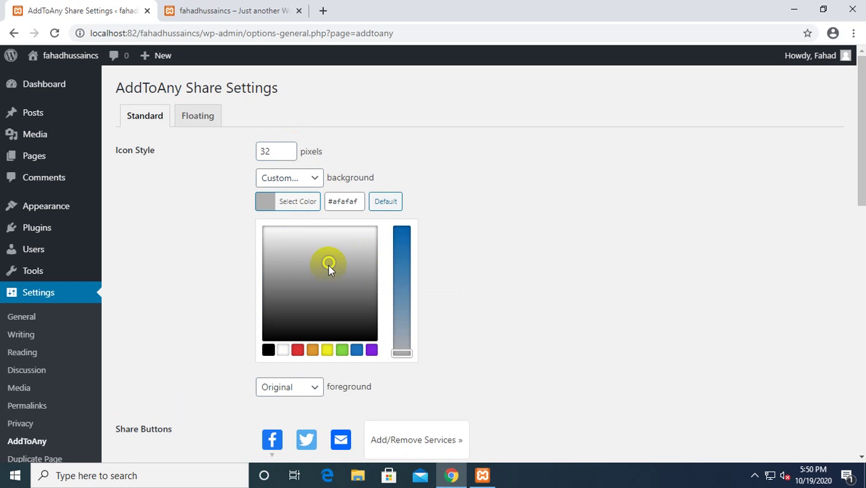
{"action": "left_click", "coordinate": [306, 184]}
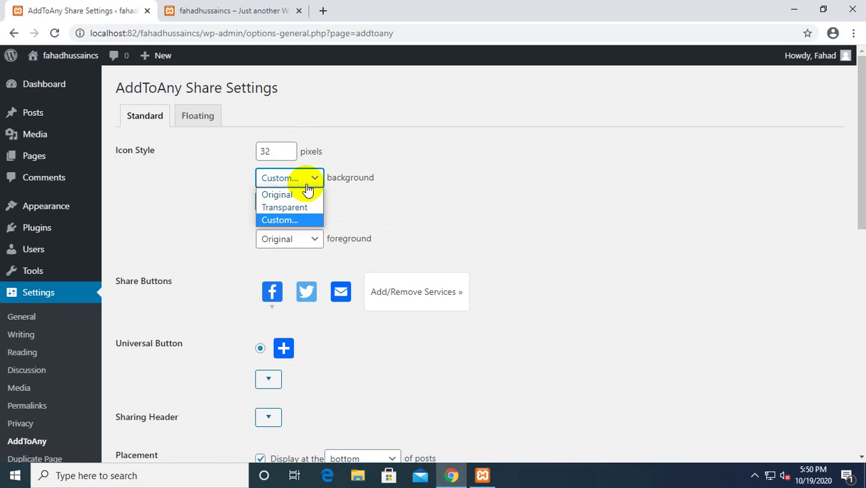
{"action": "left_click", "coordinate": [293, 189]}
{"action": "left_click", "coordinate": [303, 206]}
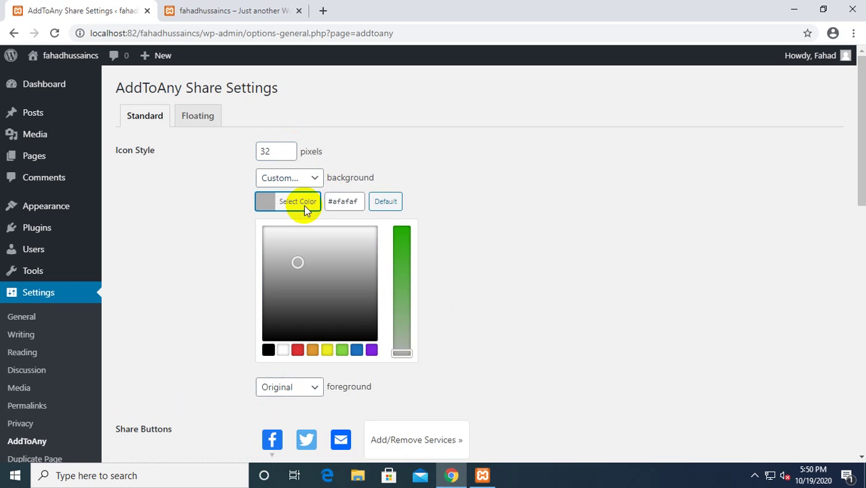
{"action": "left_click", "coordinate": [337, 271]}
{"action": "left_click", "coordinate": [228, 246]}
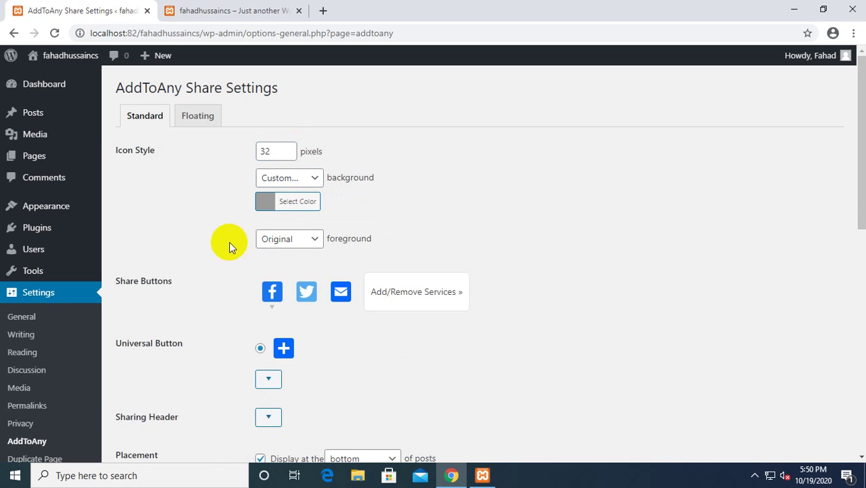
{"action": "left_click", "coordinate": [299, 244]}
{"action": "left_click", "coordinate": [281, 257]}
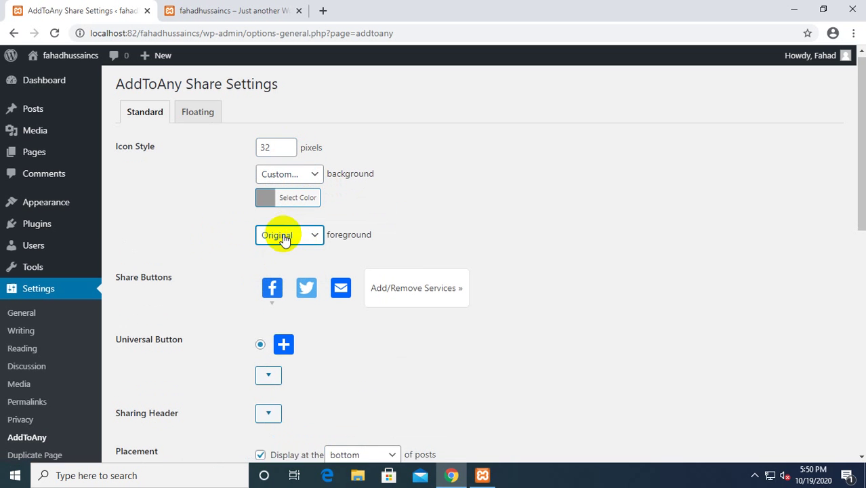
{"action": "scroll", "coordinate": [298, 234], "scroll_direction": "down", "scroll_amount": 1}
Expand Add/Remove Services and add WhatsApp and Tumblr to the share buttons.
{"action": "left_click", "coordinate": [458, 228]}
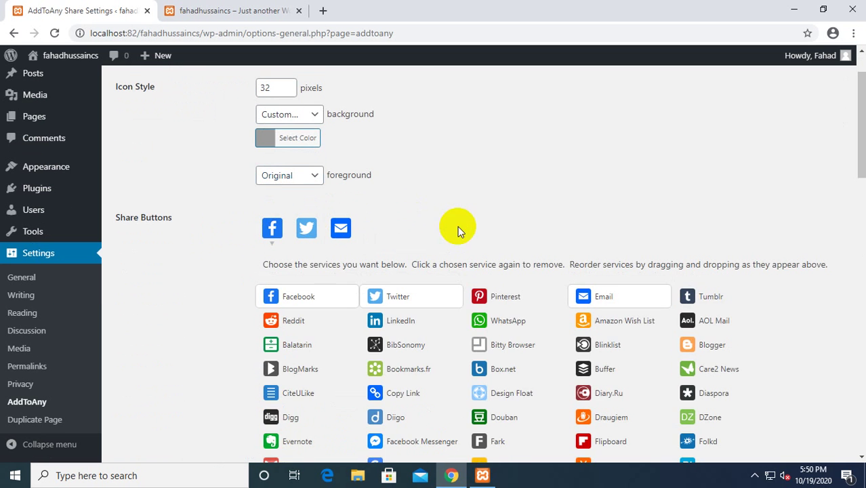
{"action": "scroll", "coordinate": [488, 240], "scroll_direction": "down", "scroll_amount": 1}
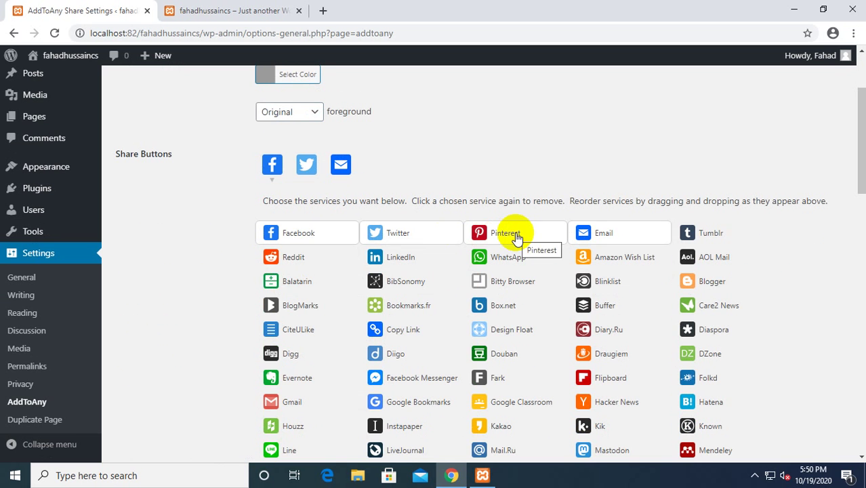
{"action": "scroll", "coordinate": [516, 237], "scroll_direction": "down", "scroll_amount": 4}
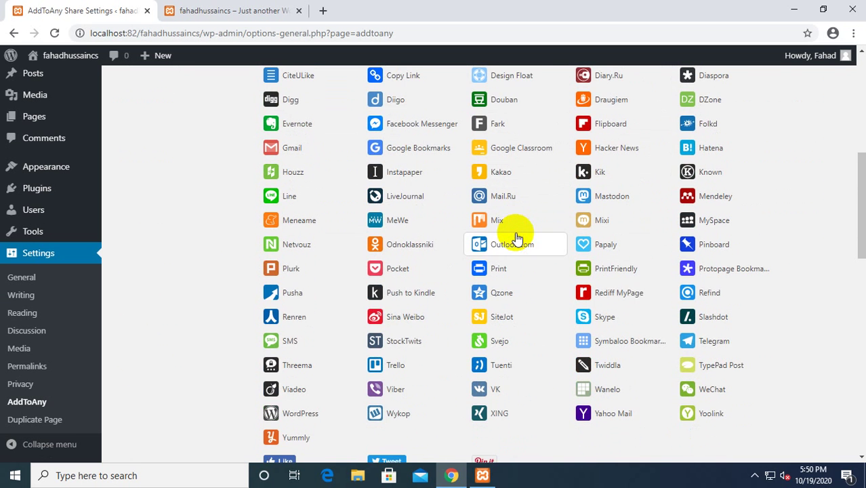
{"action": "scroll", "coordinate": [515, 235], "scroll_direction": "down", "scroll_amount": 3}
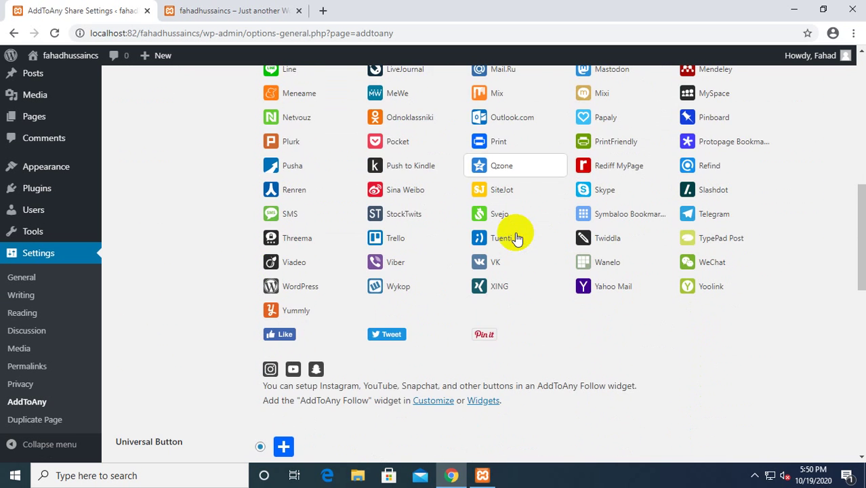
{"action": "scroll", "coordinate": [480, 343], "scroll_direction": "up", "scroll_amount": 4}
{"action": "scroll", "coordinate": [480, 343], "scroll_direction": "up", "scroll_amount": 2}
{"action": "left_click", "coordinate": [512, 198]}
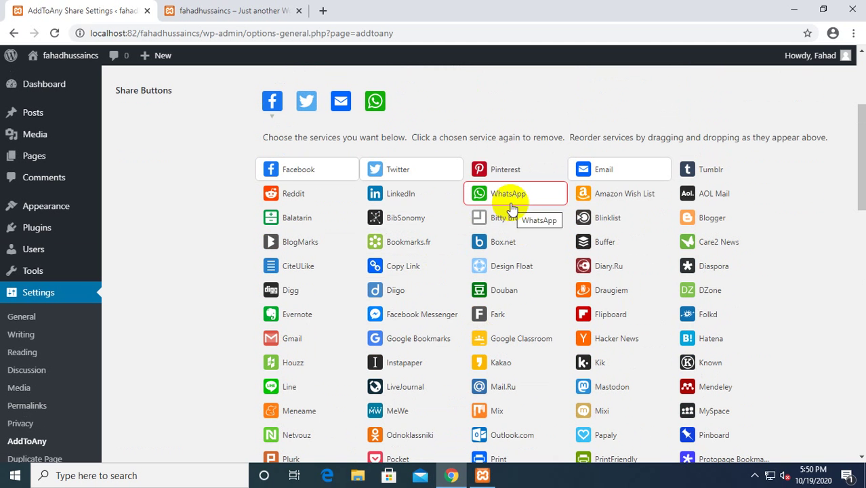
{"action": "left_click", "coordinate": [708, 170]}
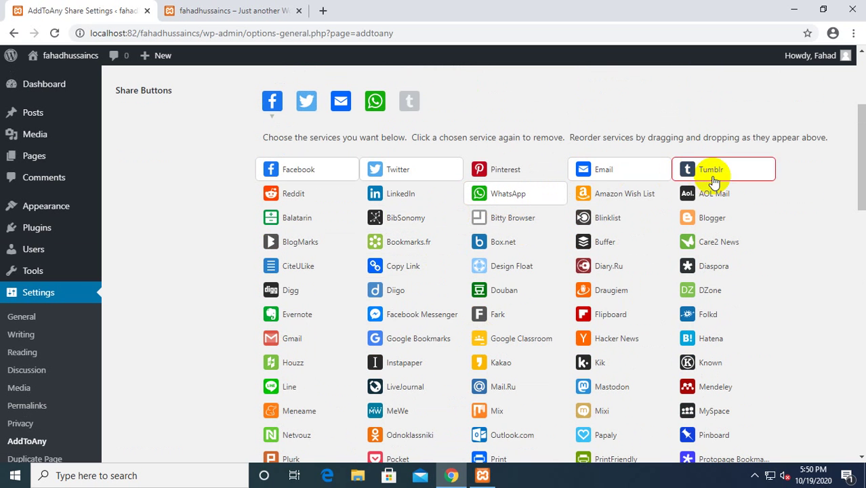
{"action": "scroll", "coordinate": [222, 168], "scroll_direction": "down", "scroll_amount": 3}
{"action": "scroll", "coordinate": [240, 168], "scroll_direction": "up", "scroll_amount": 5}
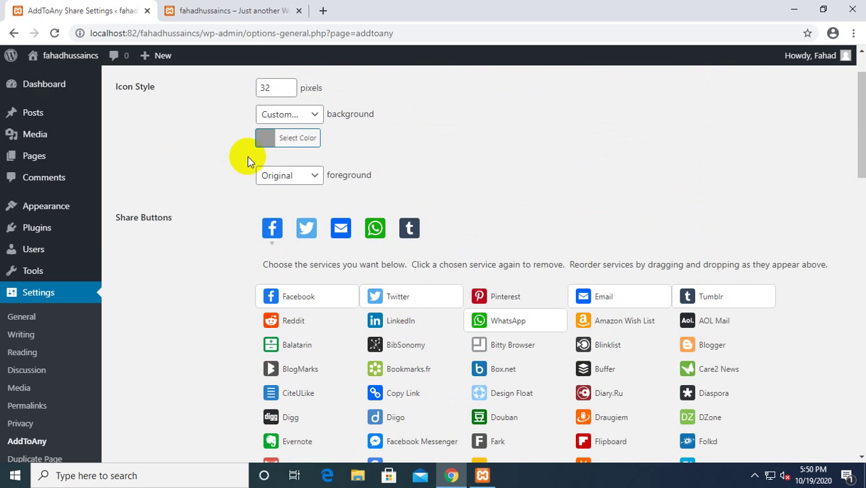
{"action": "scroll", "coordinate": [395, 240], "scroll_direction": "down", "scroll_amount": 6}
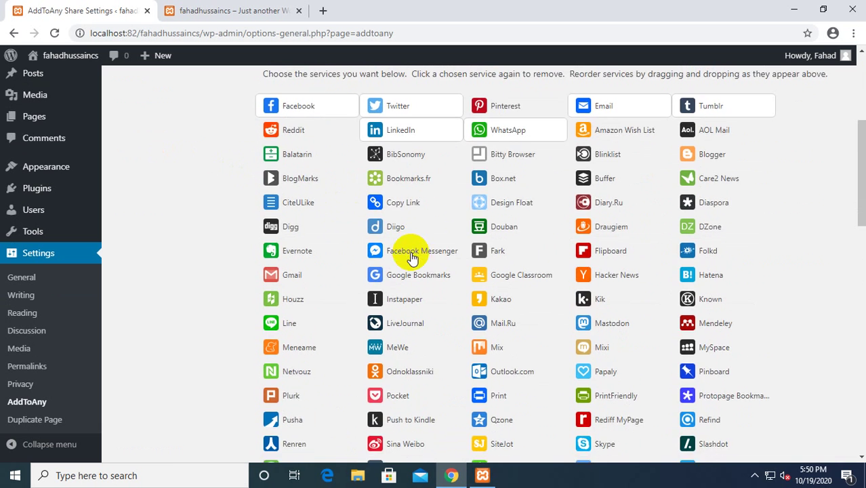
{"action": "scroll", "coordinate": [353, 284], "scroll_direction": "down", "scroll_amount": 1}
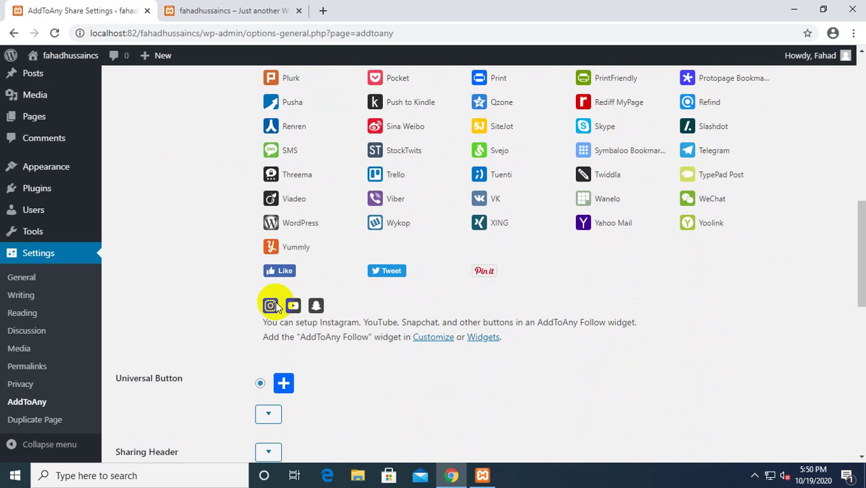
{"action": "scroll", "coordinate": [298, 302], "scroll_direction": "down", "scroll_amount": 2}
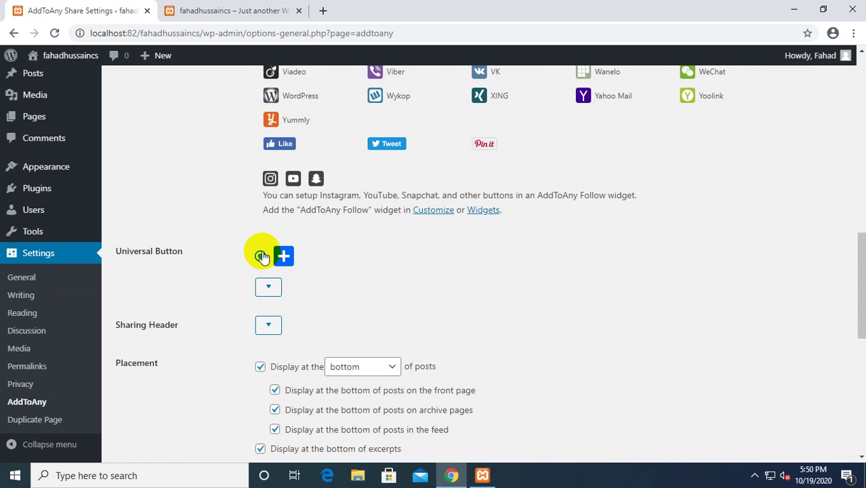
Set the Universal Button to Text only, showing 'Share'.
{"action": "left_click", "coordinate": [269, 287]}
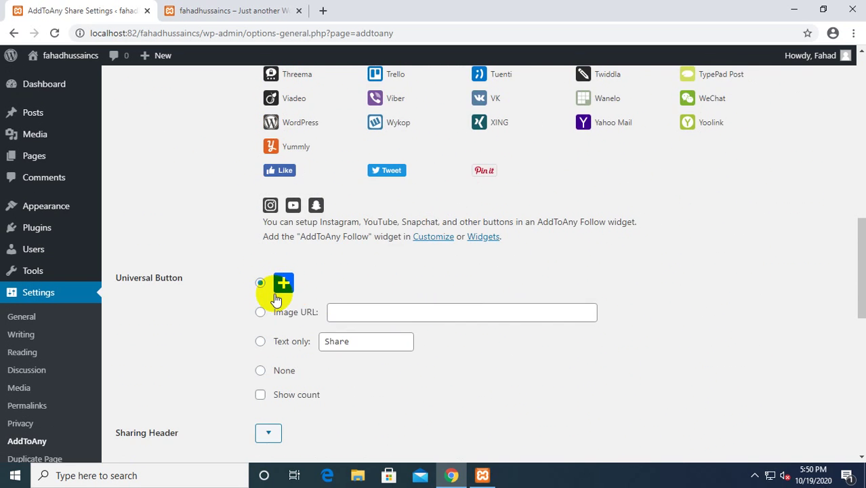
{"action": "scroll", "coordinate": [339, 258], "scroll_direction": "down", "scroll_amount": 2}
{"action": "left_click", "coordinate": [402, 185]}
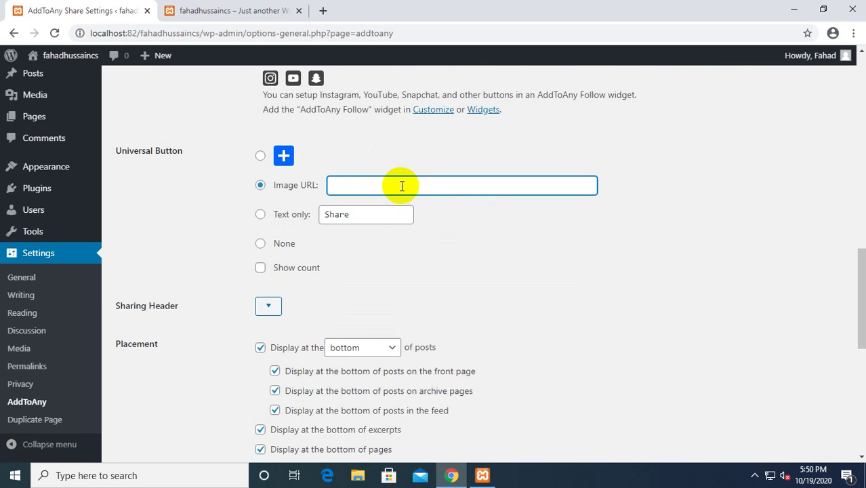
{"action": "left_click", "coordinate": [372, 215]}
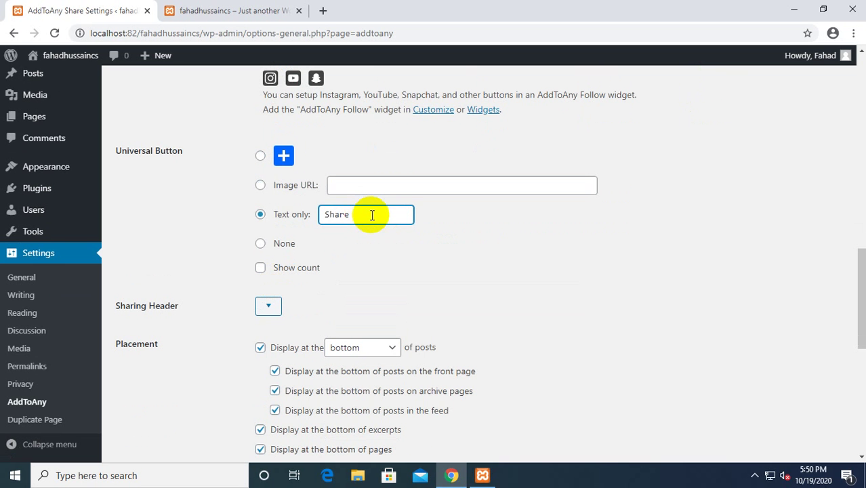
Expand Menu Options, Additional JavaScript and Additional CSS, then save the share settings.
{"action": "scroll", "coordinate": [371, 215], "scroll_direction": "down", "scroll_amount": 3}
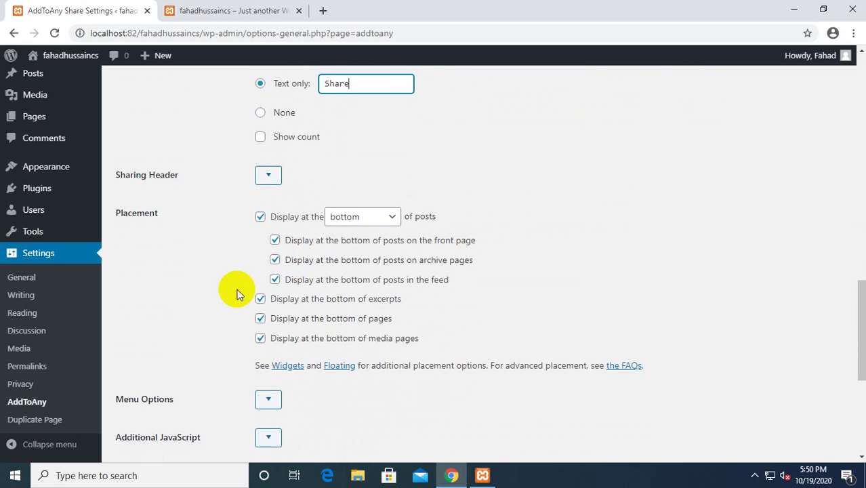
{"action": "scroll", "coordinate": [277, 283], "scroll_direction": "down", "scroll_amount": 2}
{"action": "left_click", "coordinate": [266, 218]}
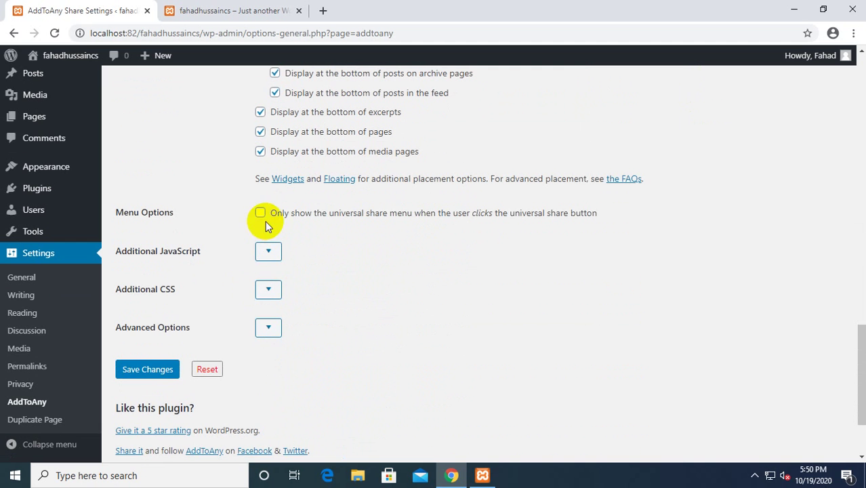
{"action": "left_click", "coordinate": [268, 249]}
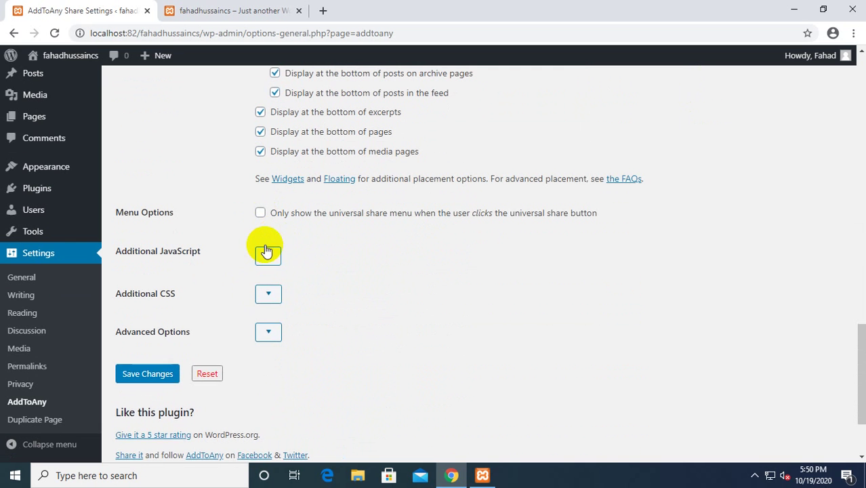
{"action": "scroll", "coordinate": [227, 242], "scroll_direction": "down", "scroll_amount": 3}
{"action": "scroll", "coordinate": [228, 242], "scroll_direction": "down", "scroll_amount": 2}
{"action": "left_click", "coordinate": [268, 180]}
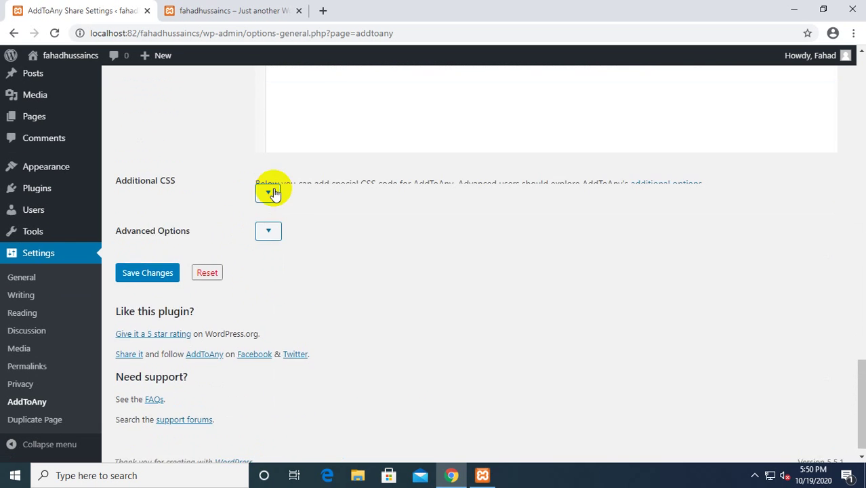
{"action": "scroll", "coordinate": [269, 227], "scroll_direction": "down", "scroll_amount": 1}
{"action": "scroll", "coordinate": [271, 352], "scroll_direction": "down", "scroll_amount": 1}
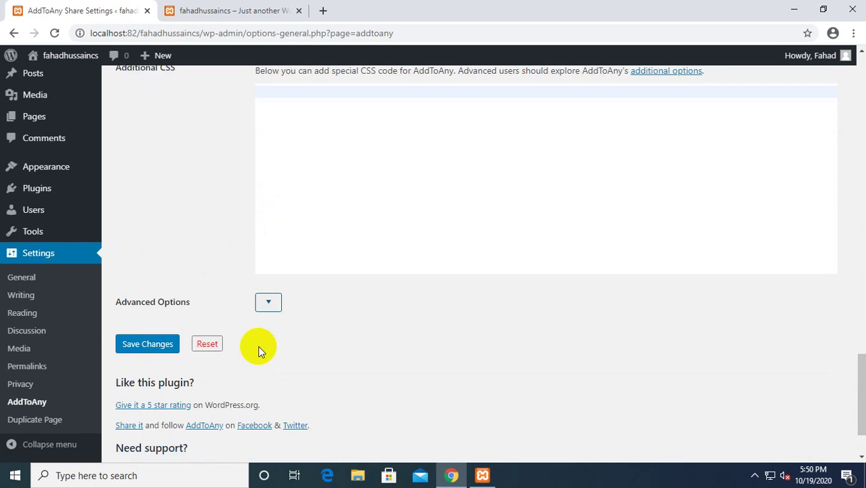
{"action": "left_click", "coordinate": [138, 331]}
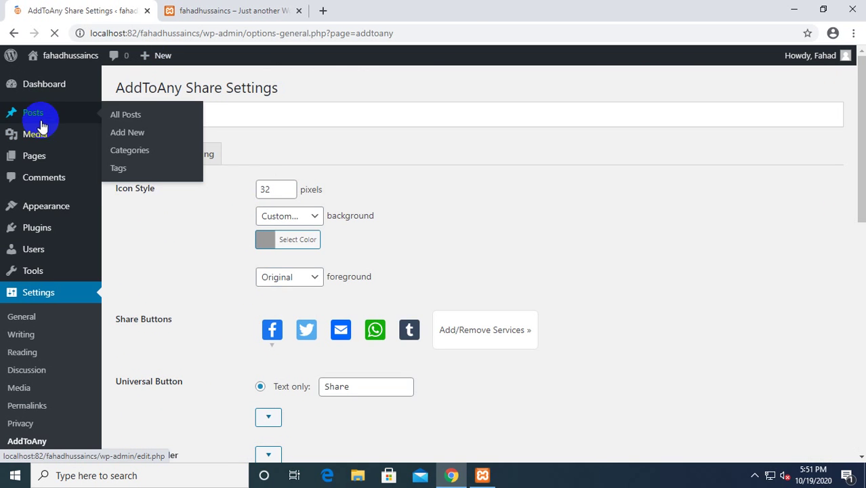
{"action": "mouse_move", "coordinate": [32, 162]}
{"action": "middle_click", "coordinate": [133, 167]}
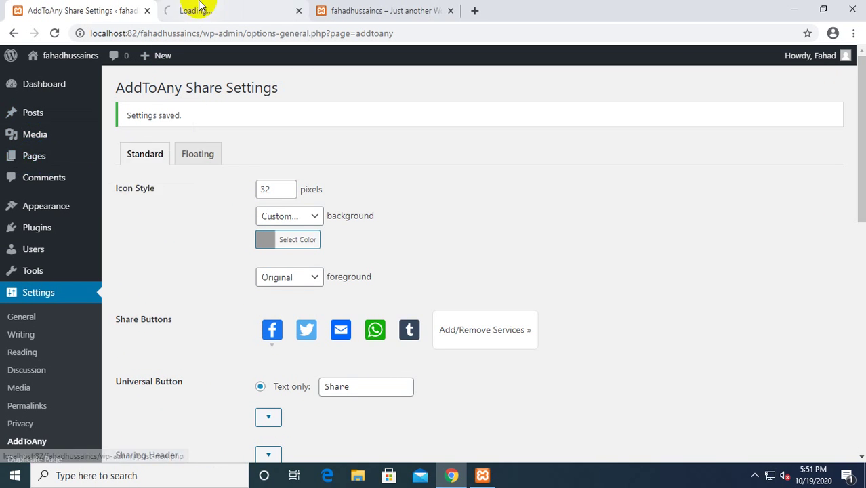
Start a new post from Posts > All Posts and title it 'Dummy Post'.
{"action": "left_click", "coordinate": [194, 8]}
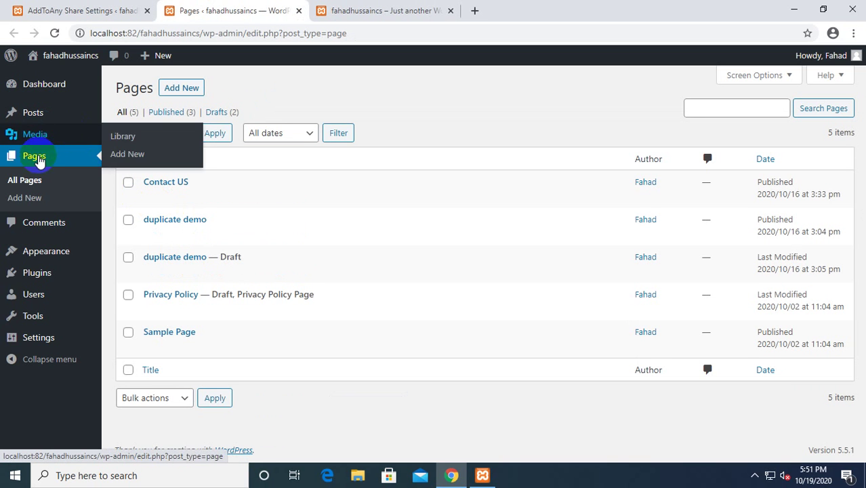
{"action": "mouse_move", "coordinate": [40, 113]}
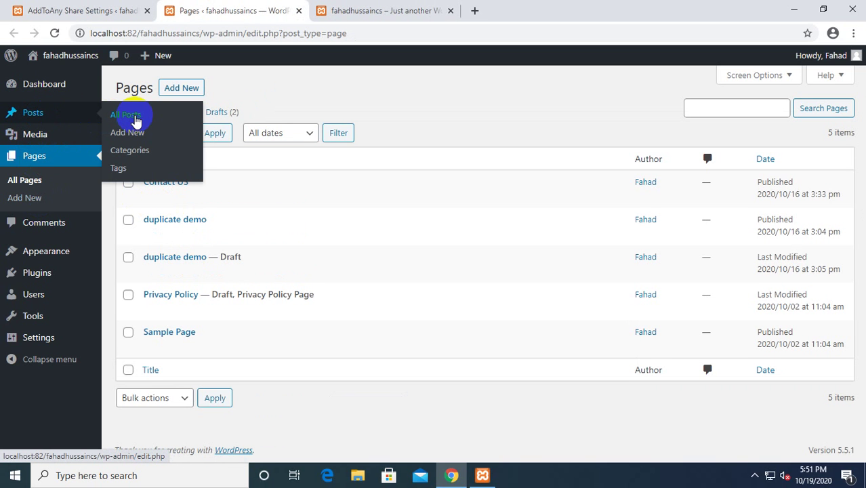
{"action": "left_click", "coordinate": [134, 117]}
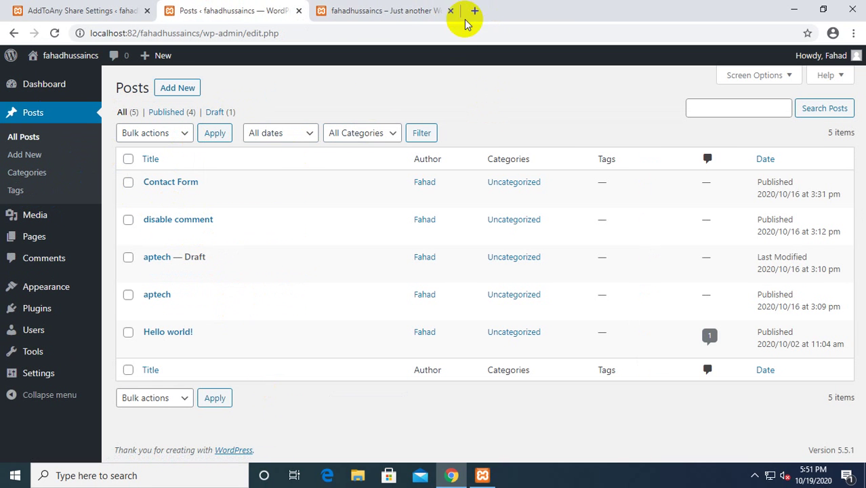
{"action": "left_click", "coordinate": [177, 89]}
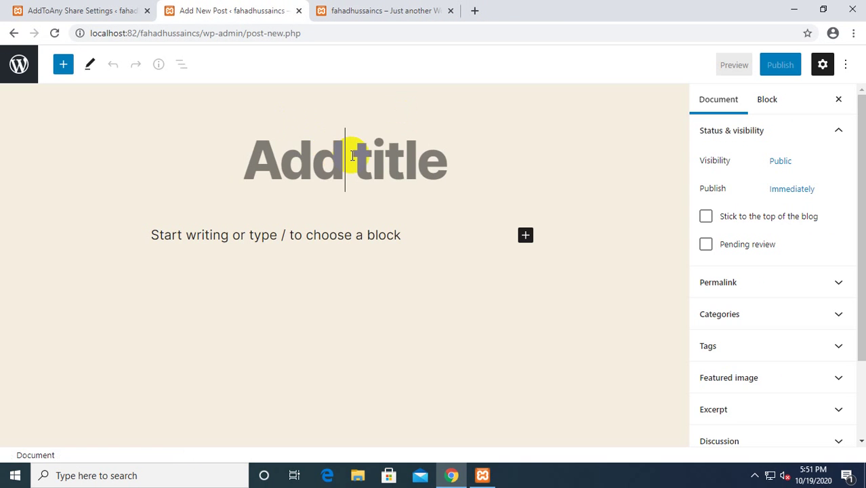
{"action": "type", "text": "Dumm"}
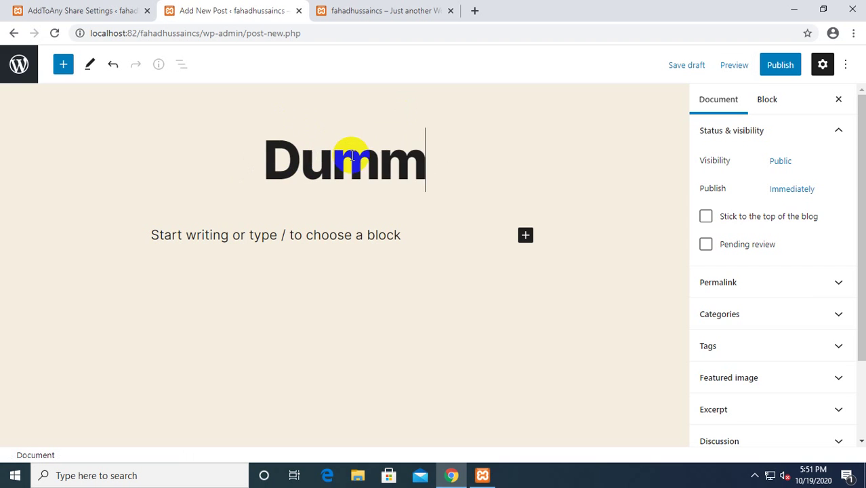
{"action": "type", "text": "y Post"}
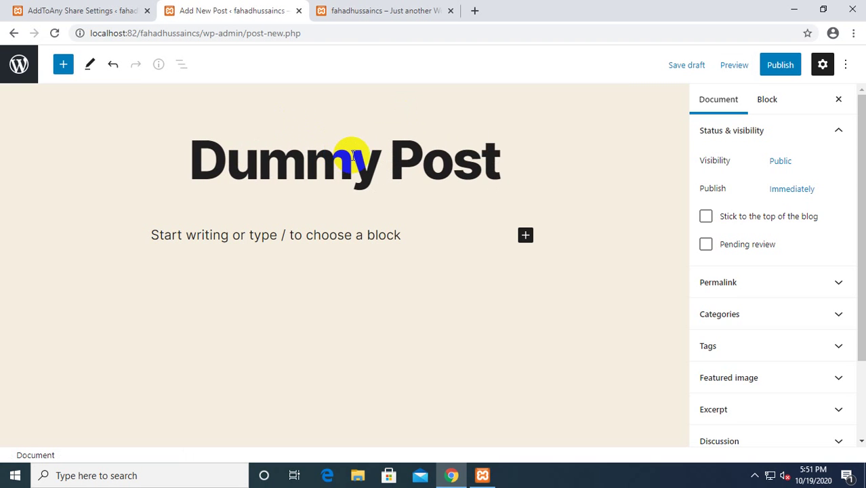
Replace the post title's first word with a name, then search Google for 'dummy text' in a new tab.
{"action": "left_click_drag", "start_coordinate": [388, 153], "coordinate": [43, 133]}
{"action": "type", "text": "M"}
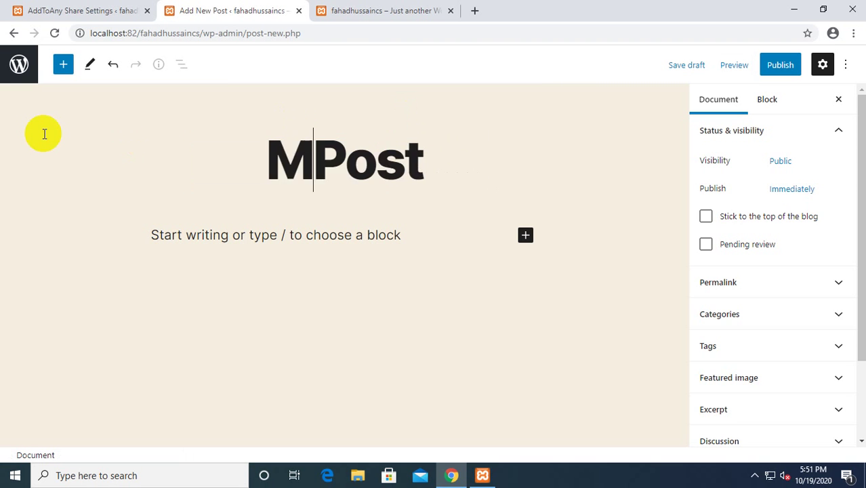
{"action": "type", "text": "aaz"}
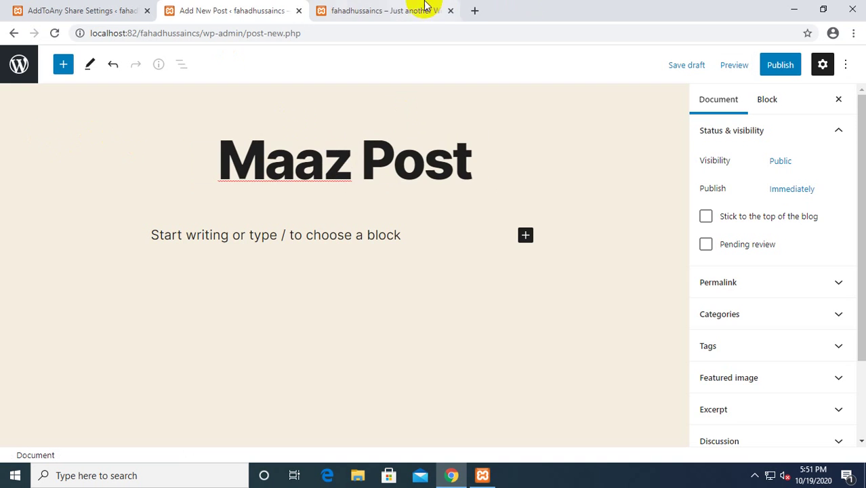
{"action": "left_click", "coordinate": [475, 10]}
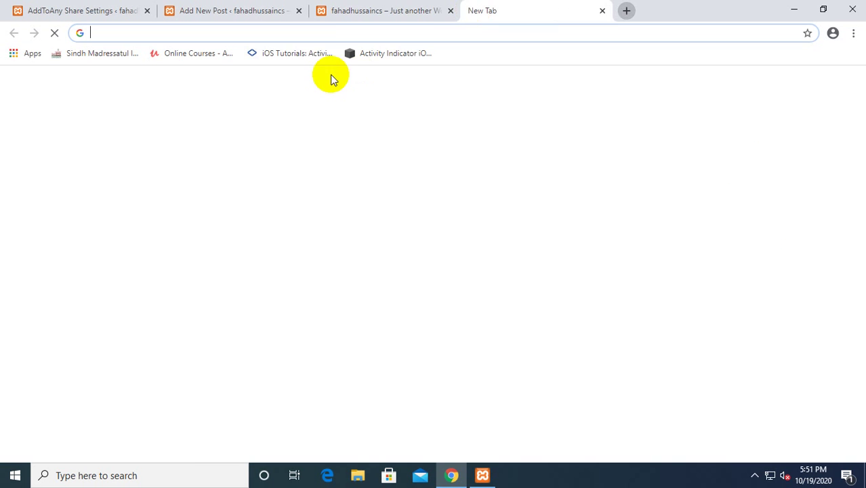
{"action": "left_click", "coordinate": [362, 6]}
{"action": "left_click", "coordinate": [509, 6]}
{"action": "left_click", "coordinate": [356, 37]}
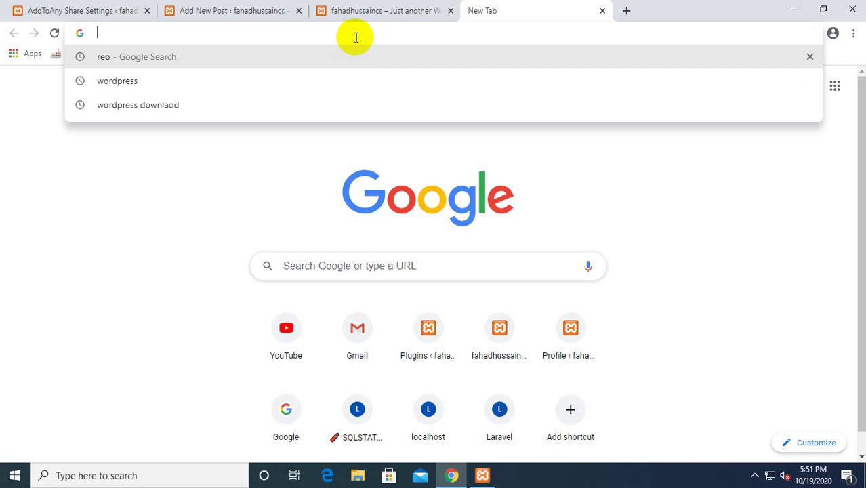
{"action": "type", "text": "dummy t"}
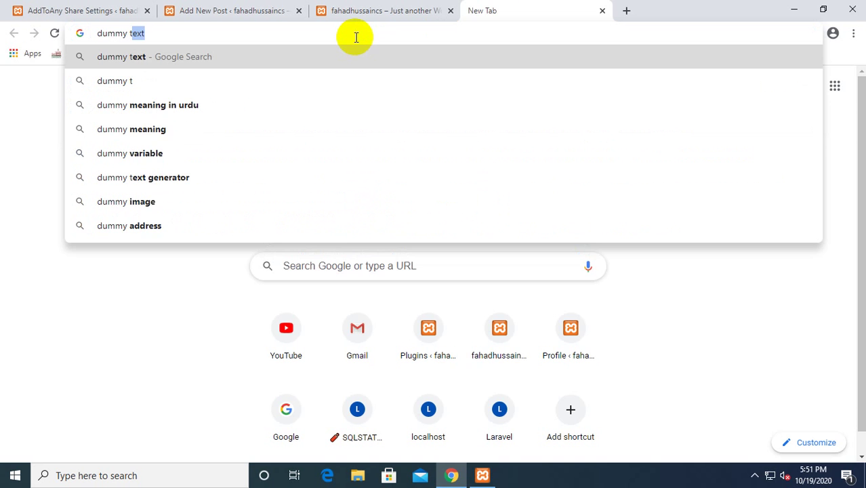
{"action": "type", "text": "ext"}
{"action": "key", "text": "Return"}
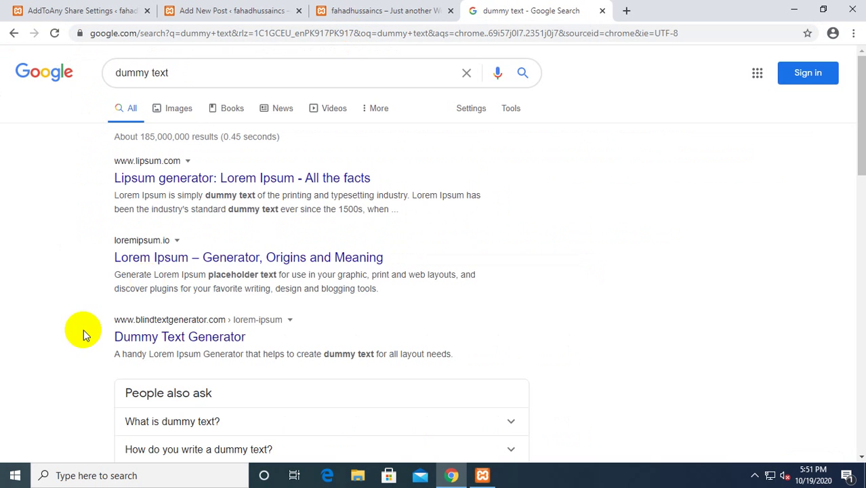
Select the Lorem Ipsum passage on lipsum.com and return to the new post editor.
{"action": "left_click", "coordinate": [318, 178]}
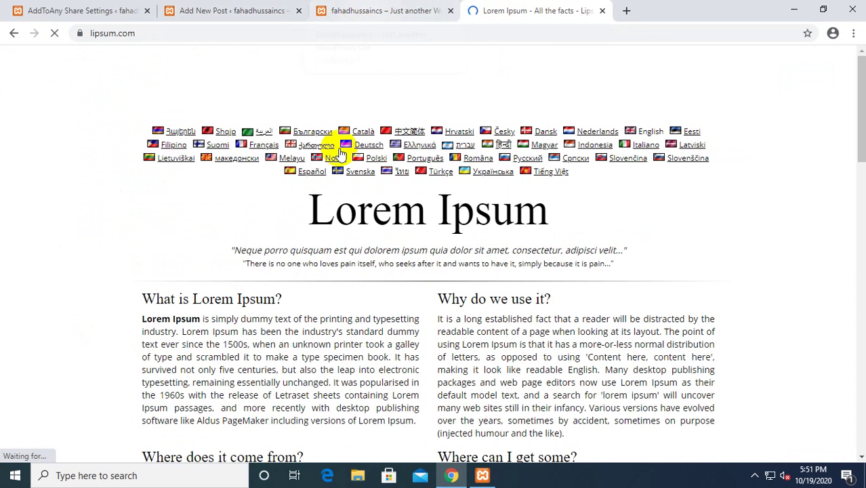
{"action": "scroll", "coordinate": [130, 220], "scroll_direction": "down", "scroll_amount": 2}
{"action": "left_click_drag", "start_coordinate": [125, 166], "coordinate": [358, 161]}
{"action": "left_click", "coordinate": [383, 7]}
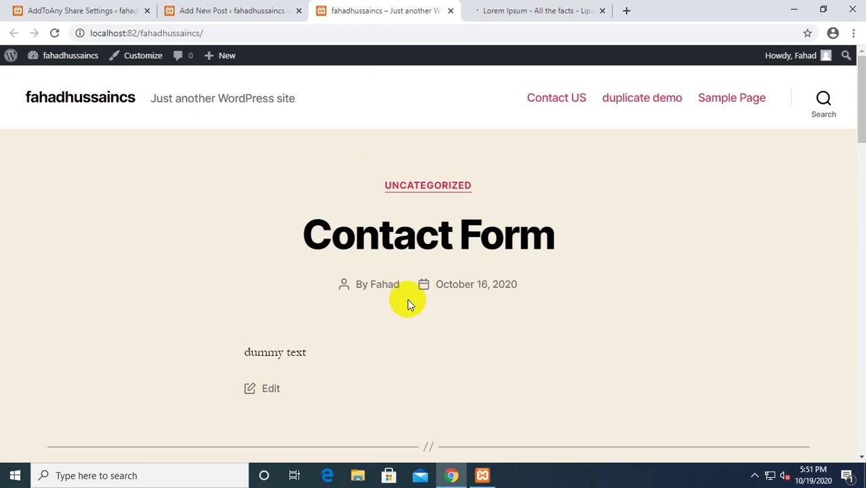
{"action": "scroll", "coordinate": [408, 299], "scroll_direction": "down", "scroll_amount": 1}
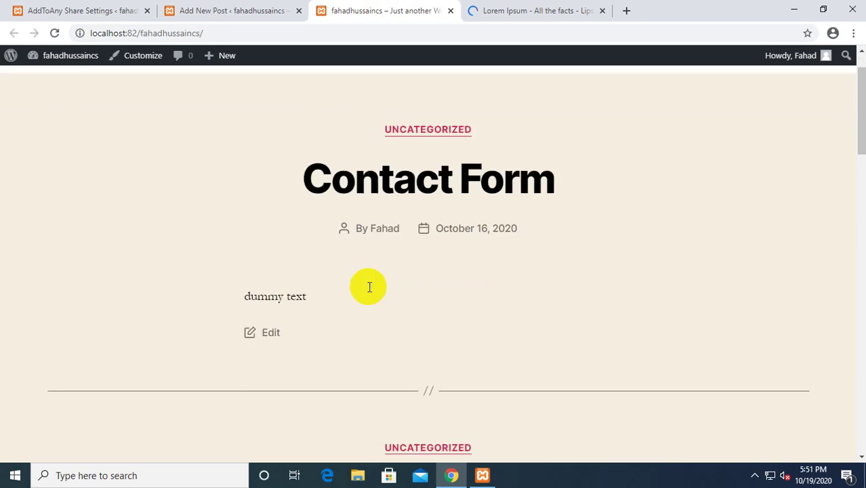
{"action": "left_click", "coordinate": [275, 328]}
{"action": "left_click", "coordinate": [216, 7]}
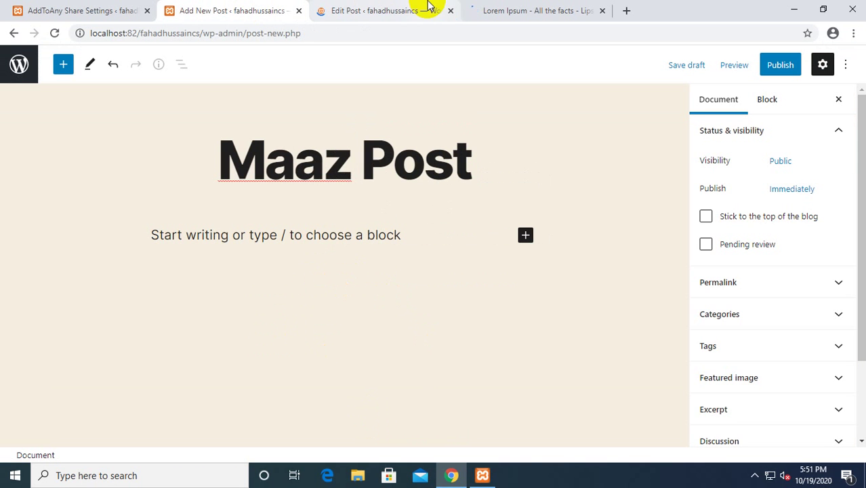
Add a paragraph block containing the copied Lorem Ipsum text.
{"action": "left_click", "coordinate": [523, 235]}
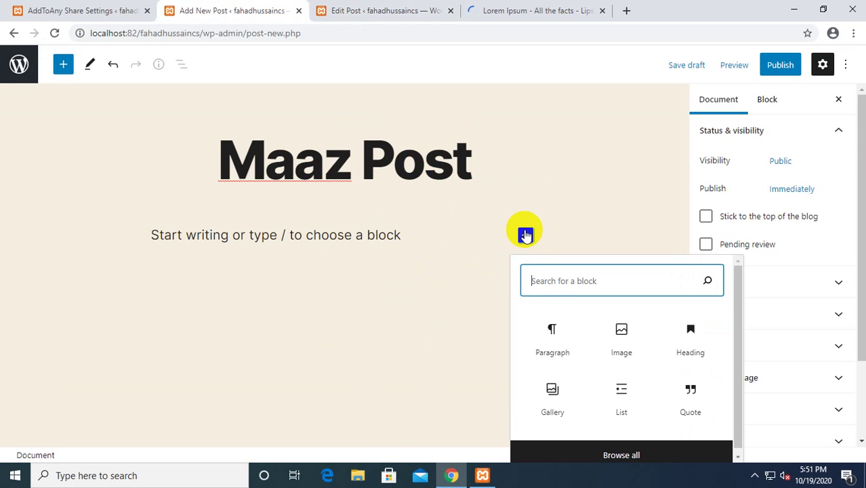
{"action": "left_click", "coordinate": [554, 310]}
{"action": "key", "text": "ctrl+v"}
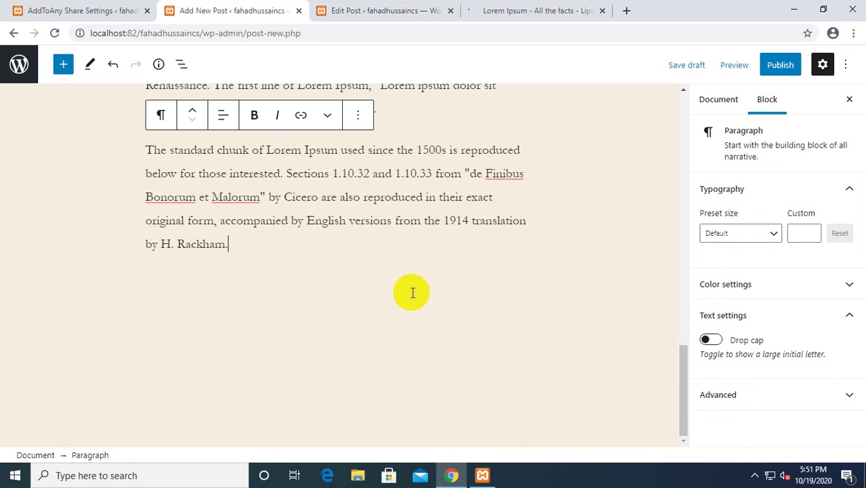
{"action": "scroll", "coordinate": [363, 268], "scroll_direction": "up", "scroll_amount": 8}
{"action": "scroll", "coordinate": [682, 184], "scroll_direction": "up", "scroll_amount": 3}
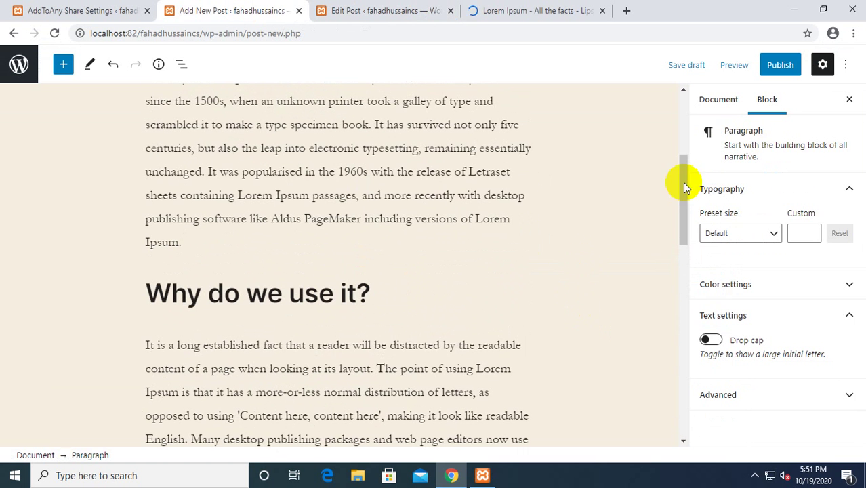
Publish the post and view it live down to the share icons.
{"action": "left_click", "coordinate": [781, 65]}
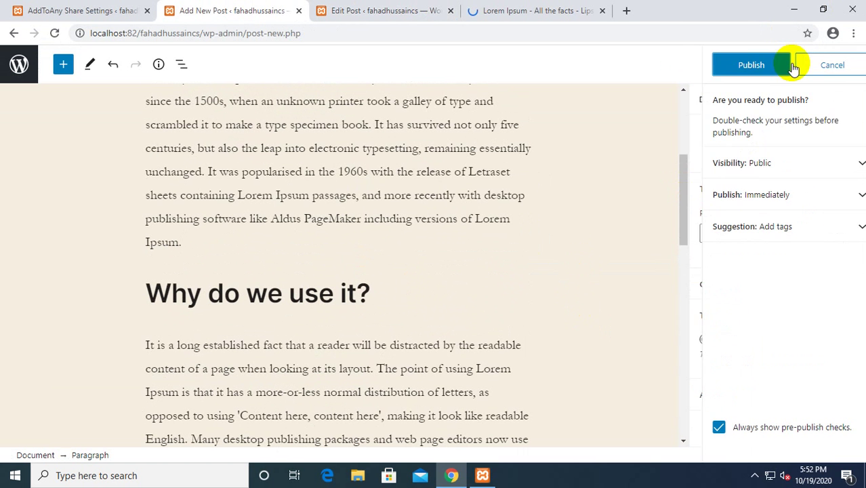
{"action": "left_click", "coordinate": [740, 65]}
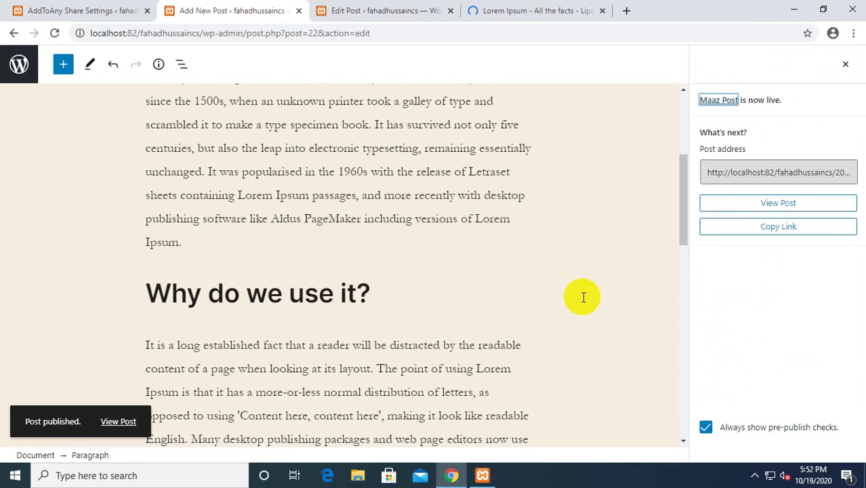
{"action": "left_click", "coordinate": [118, 422]}
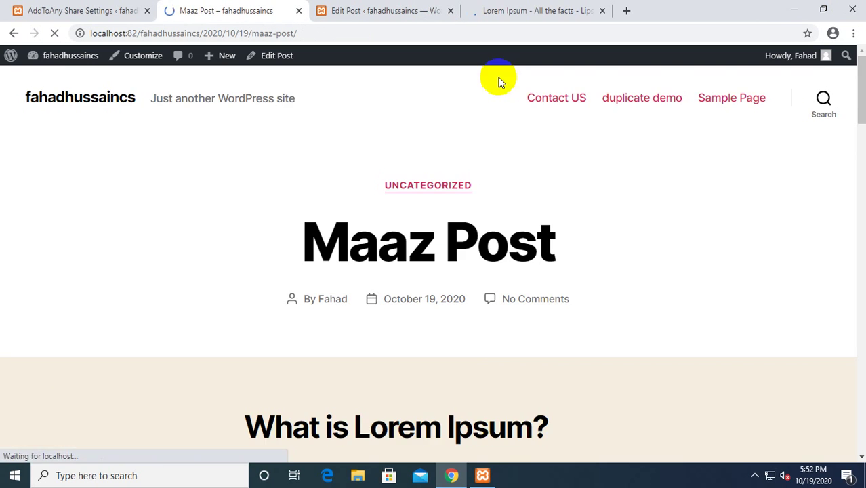
{"action": "scroll", "coordinate": [311, 148], "scroll_direction": "down", "scroll_amount": 9}
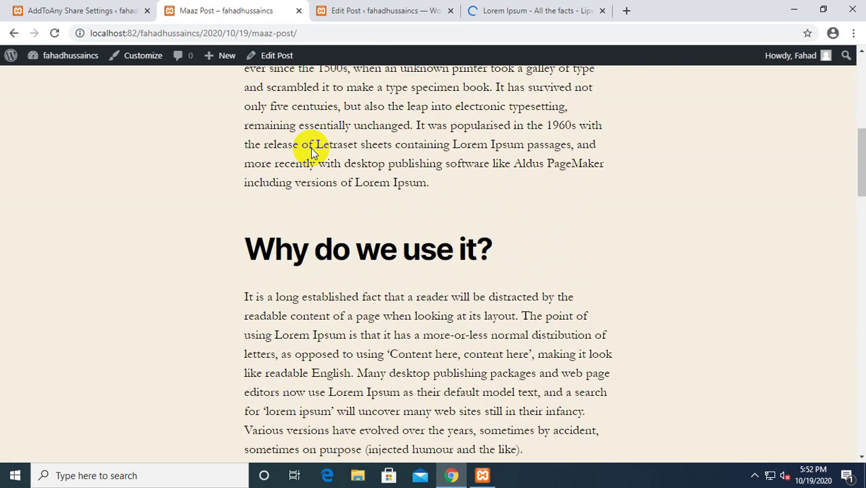
{"action": "scroll", "coordinate": [312, 153], "scroll_direction": "down", "scroll_amount": 10}
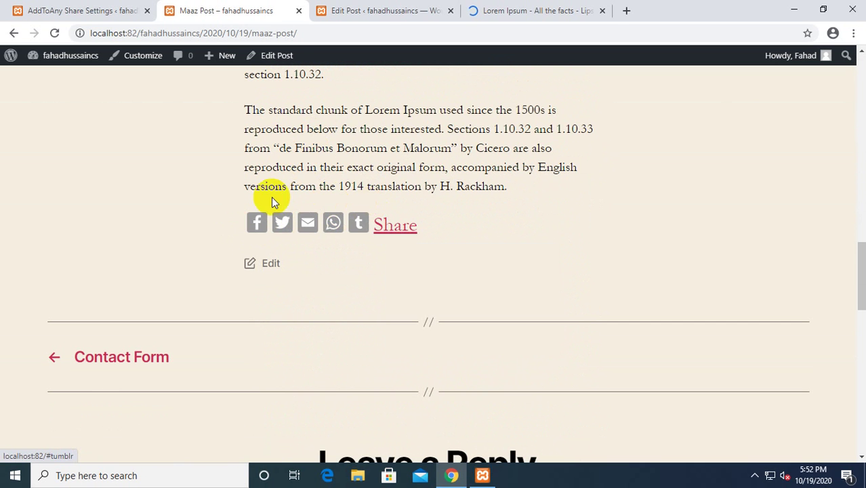
Test the live post's Facebook share, close the failed popup, and preview the Share list.
{"action": "left_click", "coordinate": [82, 8]}
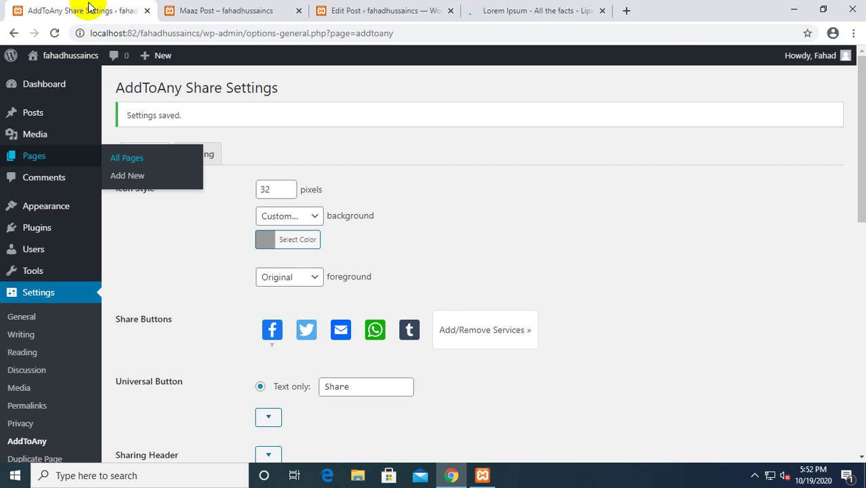
{"action": "left_click", "coordinate": [371, 8]}
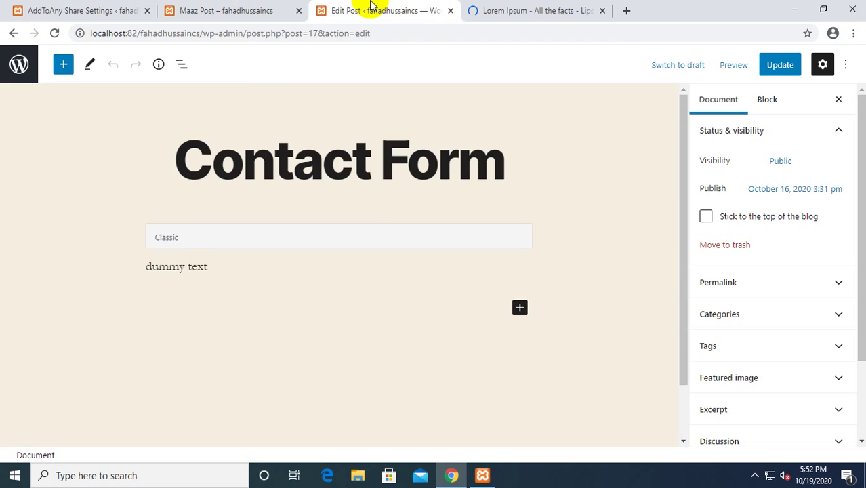
{"action": "left_click", "coordinate": [245, 9]}
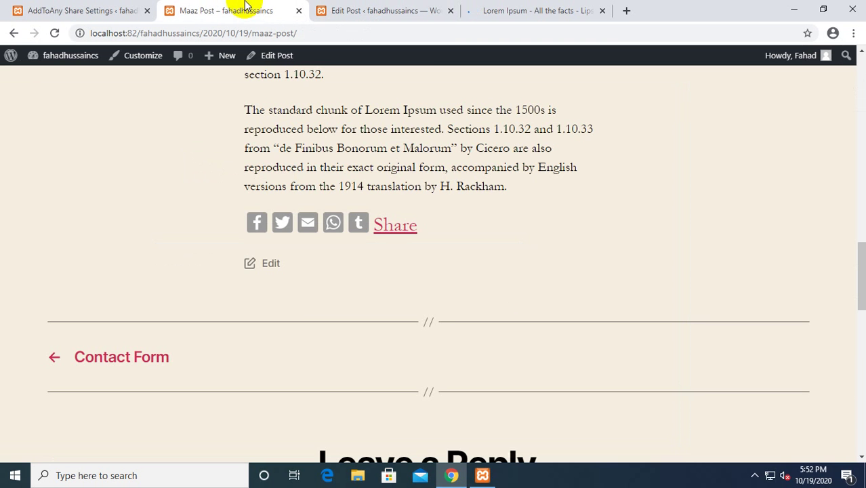
{"action": "left_click", "coordinate": [258, 229]}
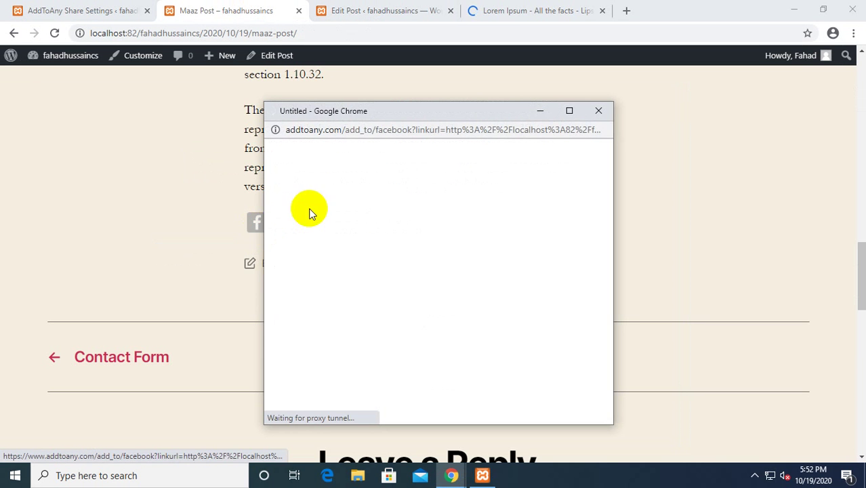
{"action": "left_click", "coordinate": [598, 110]}
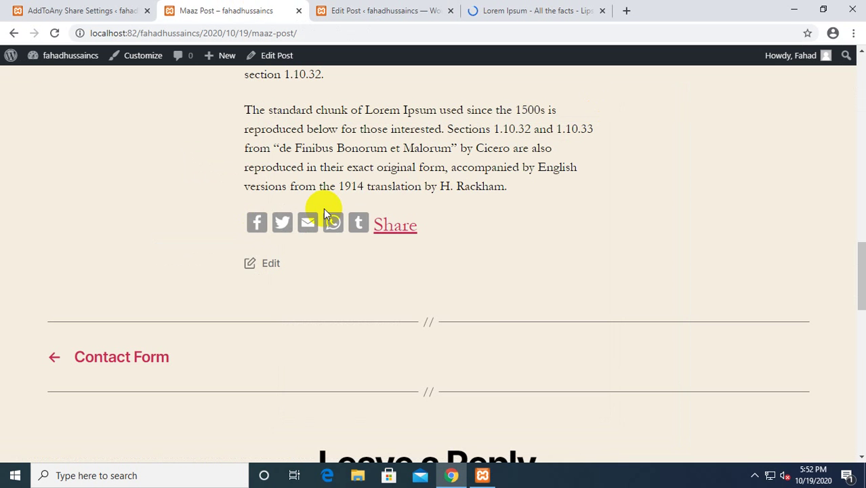
{"action": "mouse_move", "coordinate": [381, 224]}
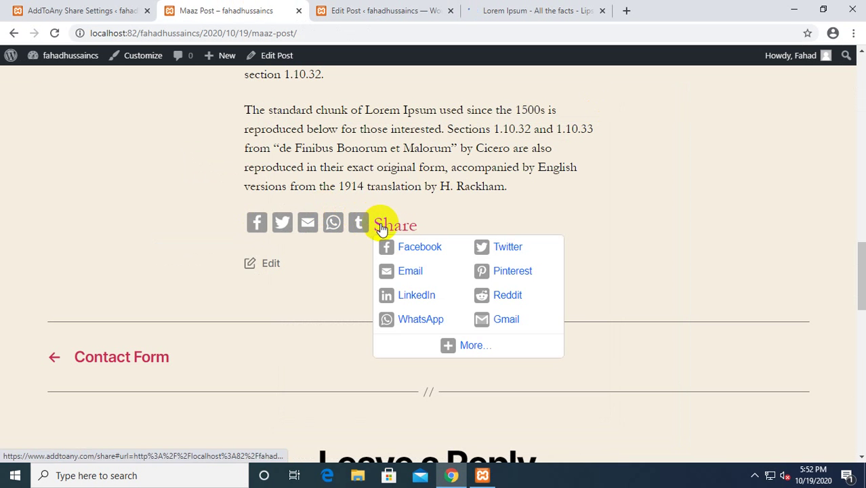
Review the AddToAny Share Settings page, then go to the installed Plugins list.
{"action": "left_click", "coordinate": [25, 8]}
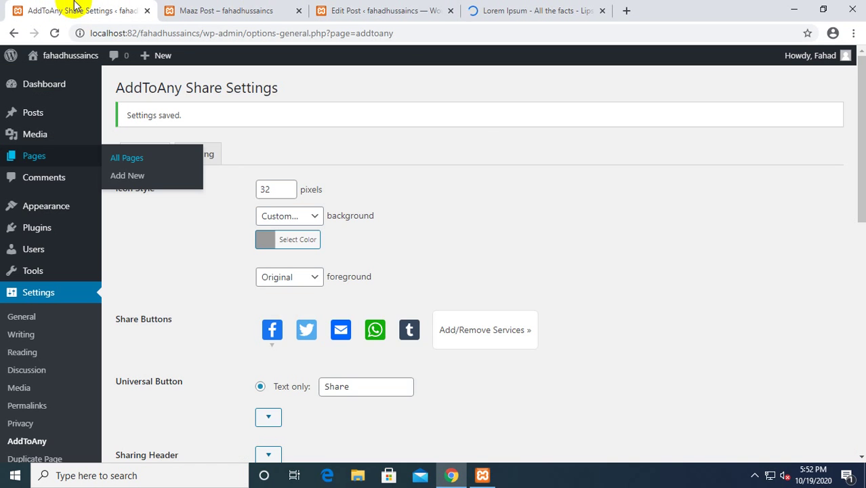
{"action": "scroll", "coordinate": [304, 275], "scroll_direction": "down", "scroll_amount": 4}
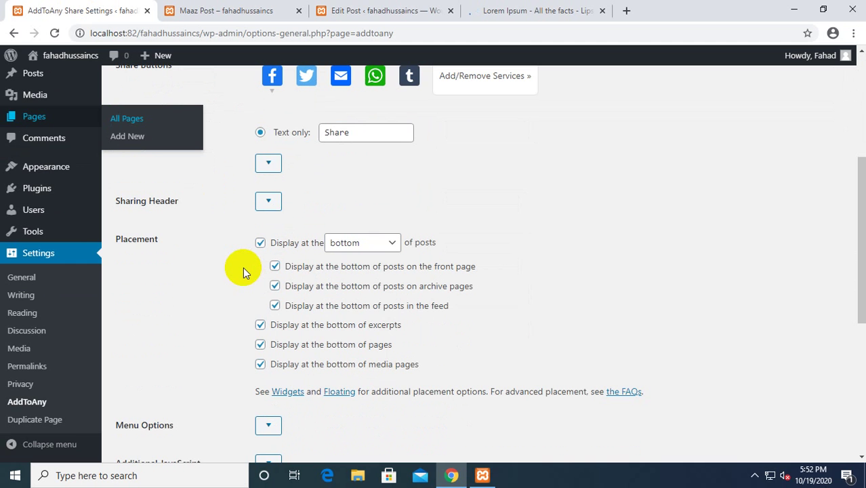
{"action": "scroll", "coordinate": [247, 257], "scroll_direction": "up", "scroll_amount": 1}
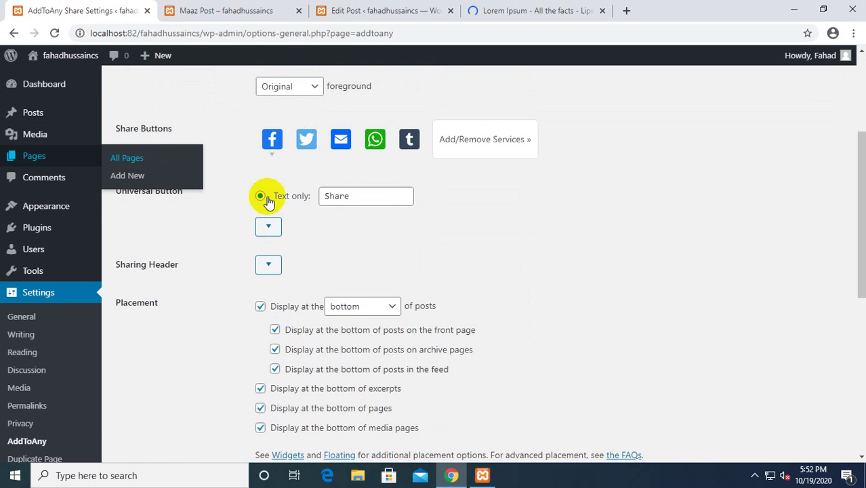
{"action": "mouse_move", "coordinate": [276, 140]}
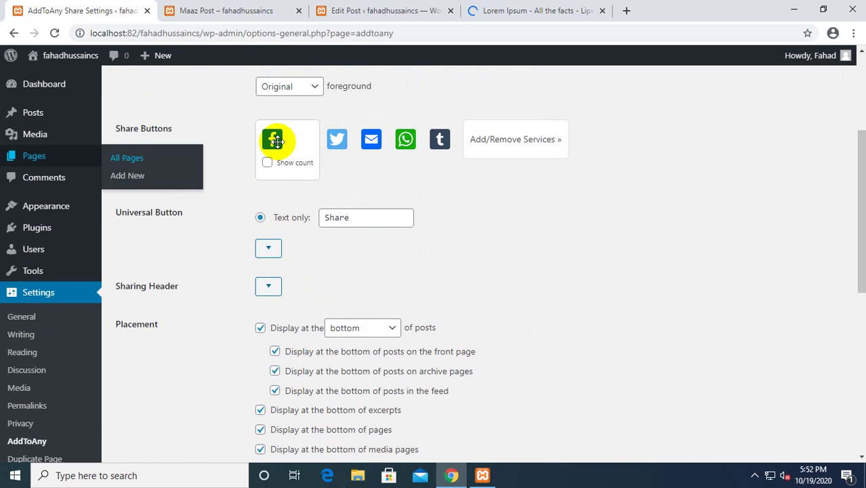
{"action": "scroll", "coordinate": [231, 191], "scroll_direction": "down", "scroll_amount": 5}
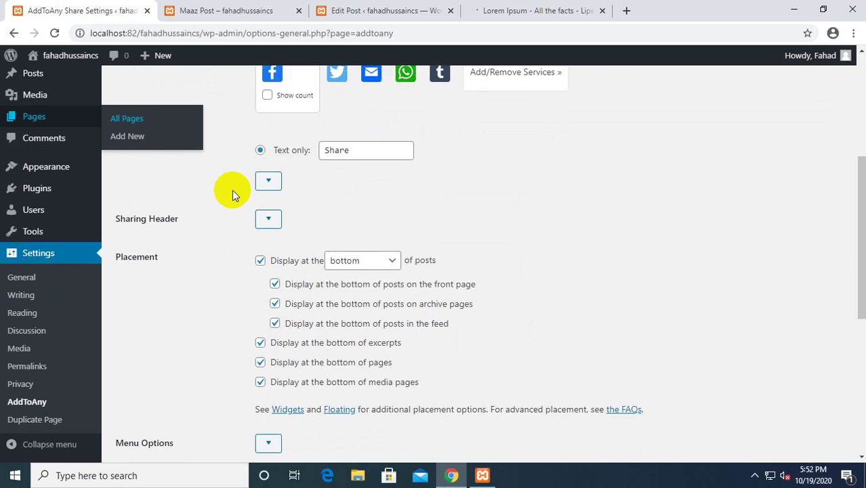
{"action": "scroll", "coordinate": [232, 192], "scroll_direction": "down", "scroll_amount": 2}
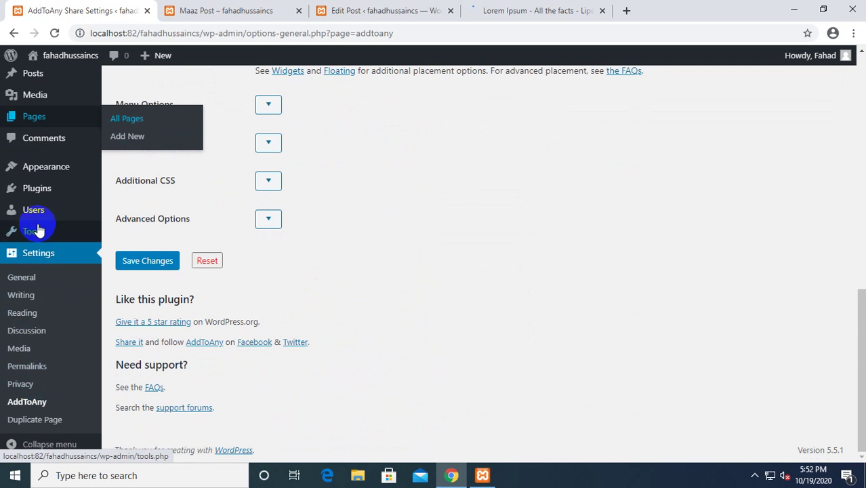
{"action": "left_click", "coordinate": [41, 198]}
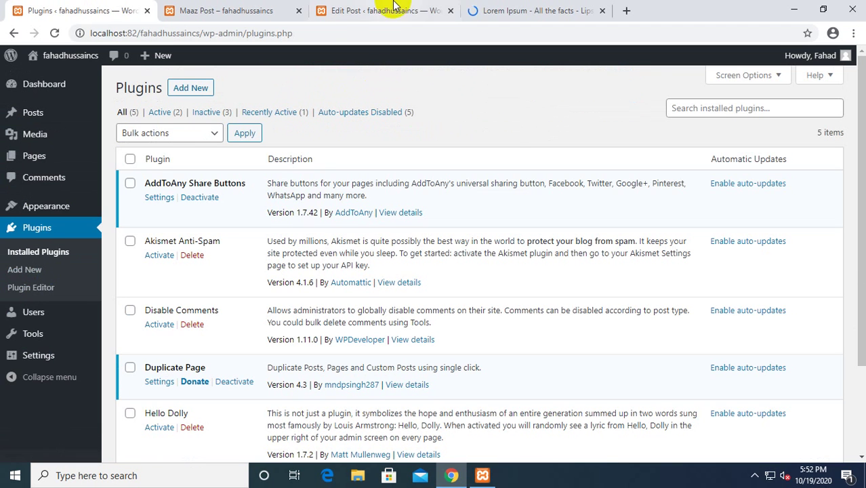
Search for 'elementor' and install Elementor Website Builder 3.0.11, retrying after the first failure.
{"action": "left_click", "coordinate": [189, 87]}
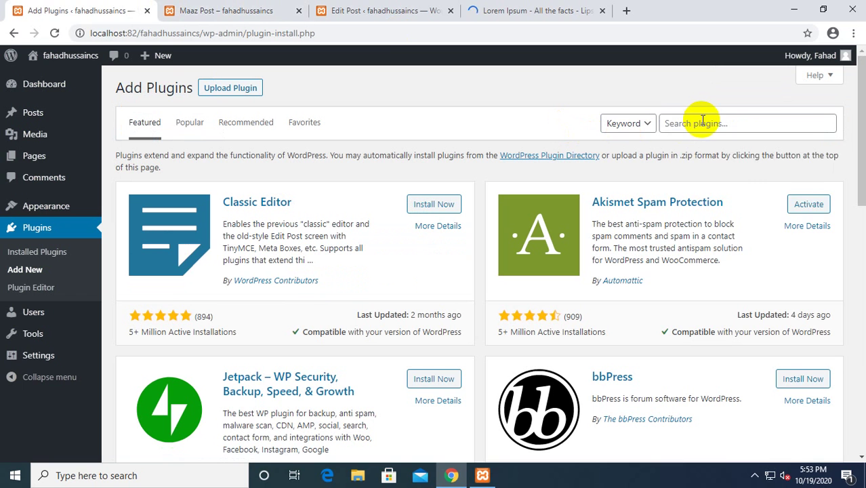
{"action": "left_click", "coordinate": [702, 122]}
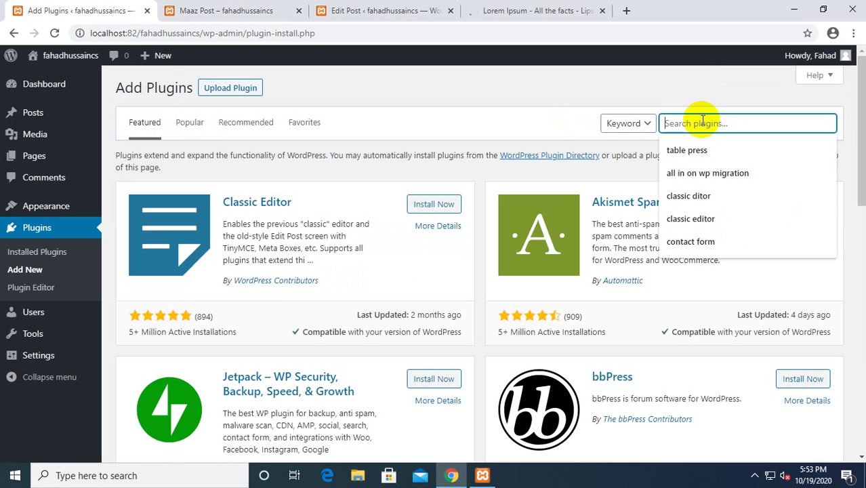
{"action": "type", "text": "elementor"}
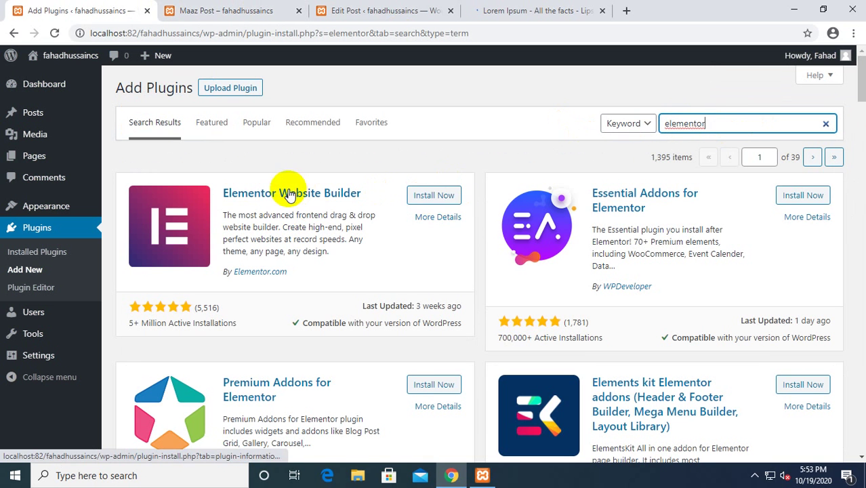
{"action": "left_click", "coordinate": [434, 195]}
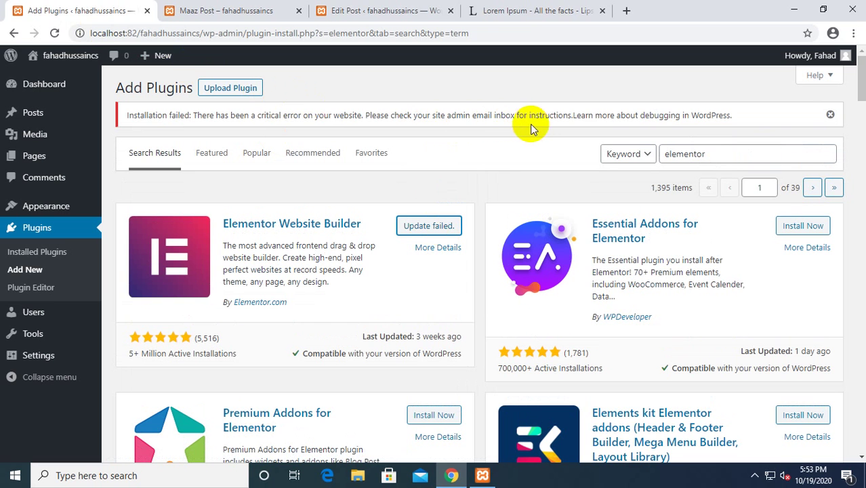
{"action": "left_click", "coordinate": [428, 226]}
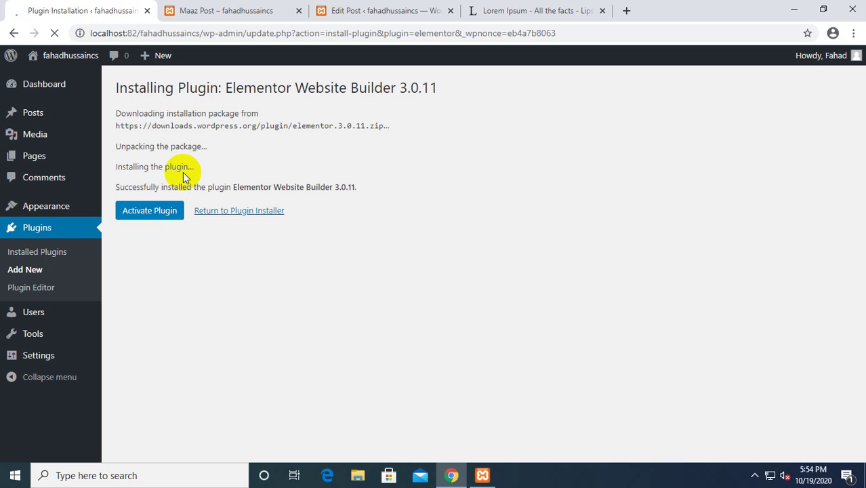
Activate the Elementor plugin and create a first page, Elementor #24, from its welcome screen.
{"action": "left_click", "coordinate": [154, 217]}
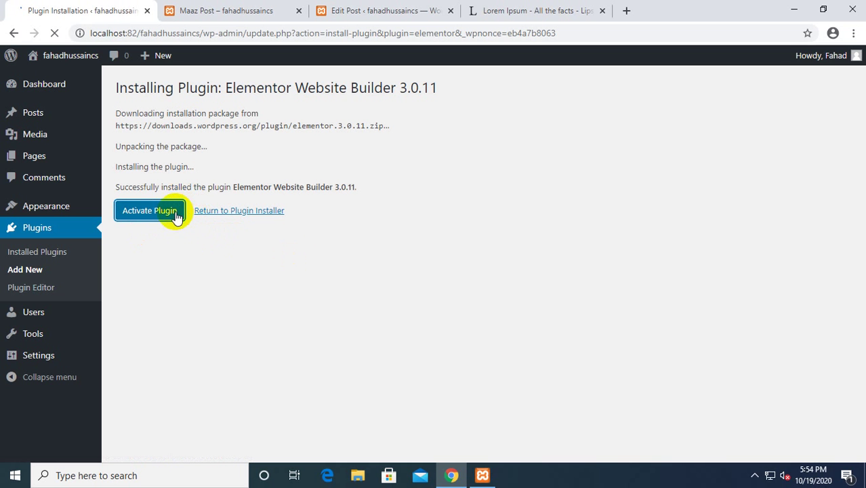
{"action": "scroll", "coordinate": [339, 144], "scroll_direction": "down", "scroll_amount": 1}
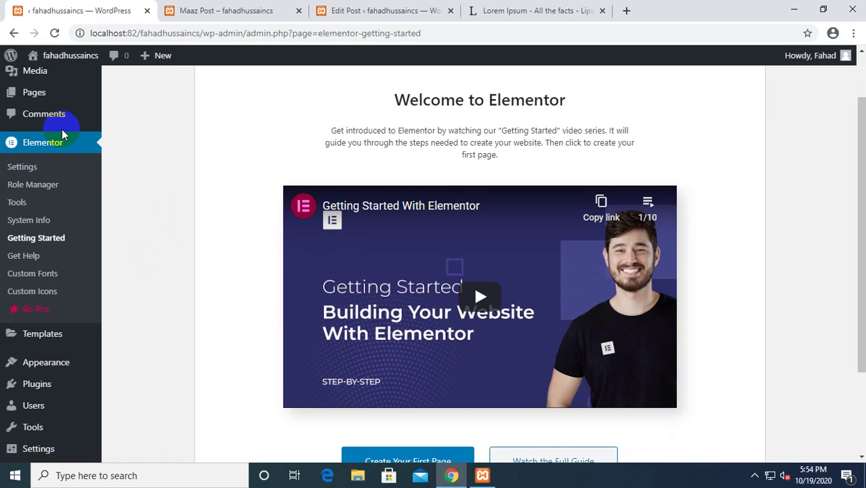
{"action": "scroll", "coordinate": [299, 313], "scroll_direction": "down", "scroll_amount": 1}
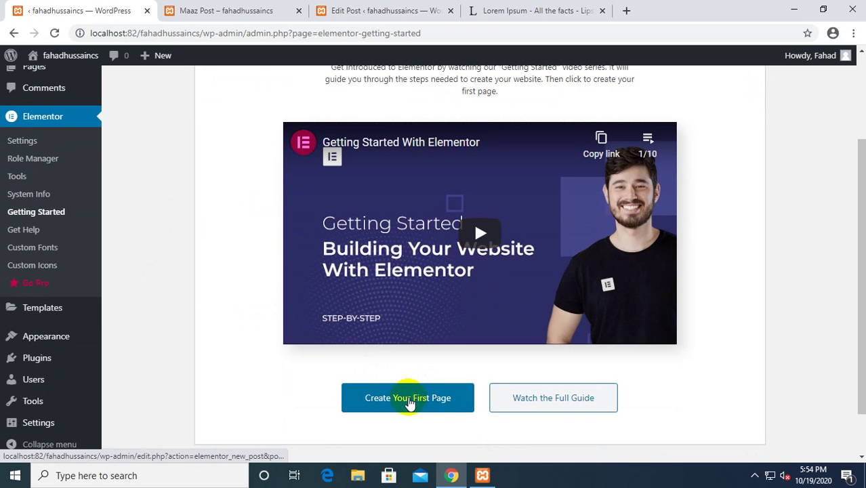
{"action": "left_click", "coordinate": [410, 409]}
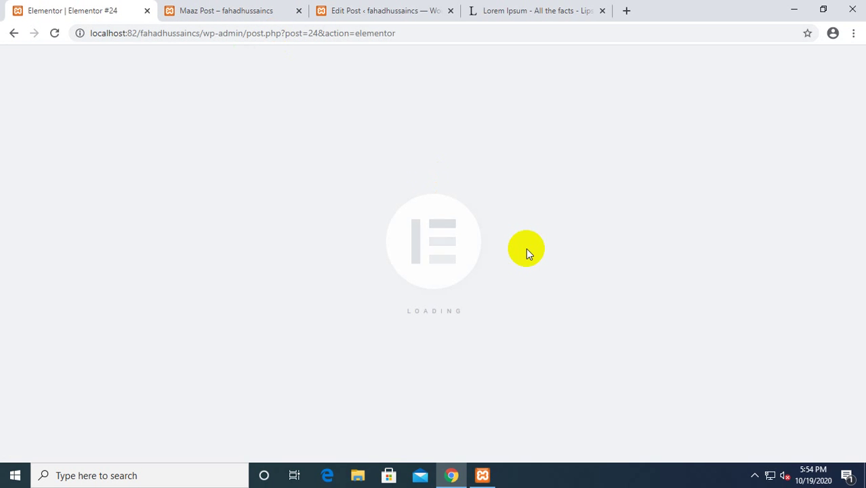
Add a new section with the single-column structure below the Elementor #24 title.
{"action": "scroll", "coordinate": [377, 246], "scroll_direction": "down", "scroll_amount": 2}
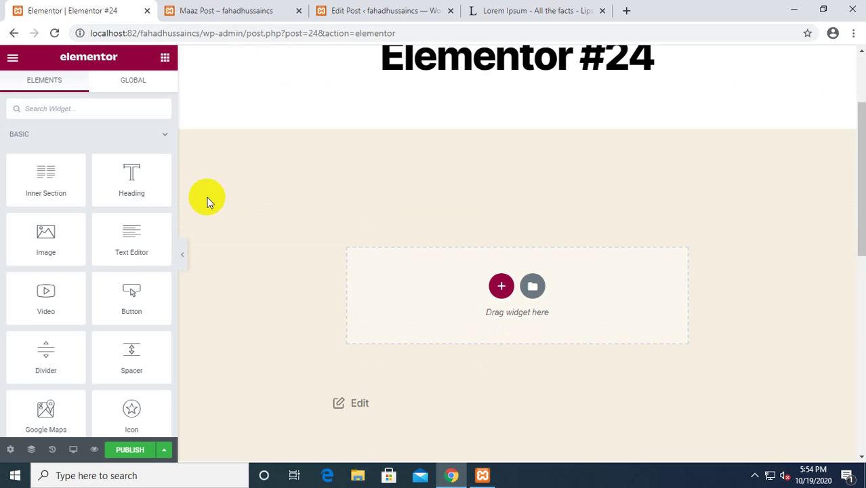
{"action": "scroll", "coordinate": [309, 184], "scroll_direction": "up", "scroll_amount": 2}
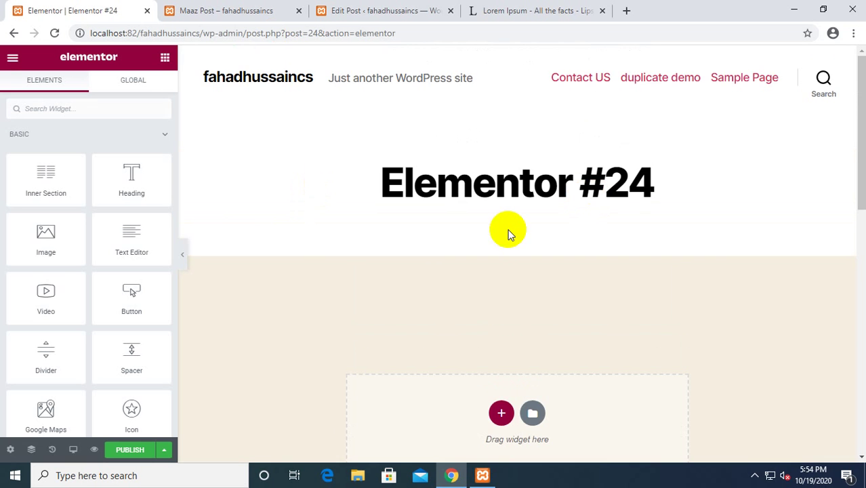
{"action": "scroll", "coordinate": [510, 234], "scroll_direction": "down", "scroll_amount": 2}
{"action": "left_click", "coordinate": [502, 284]}
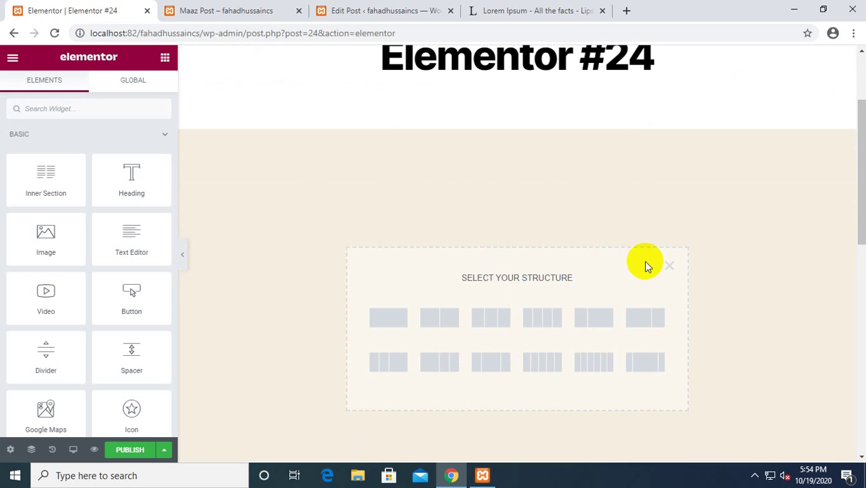
{"action": "left_click", "coordinate": [670, 266]}
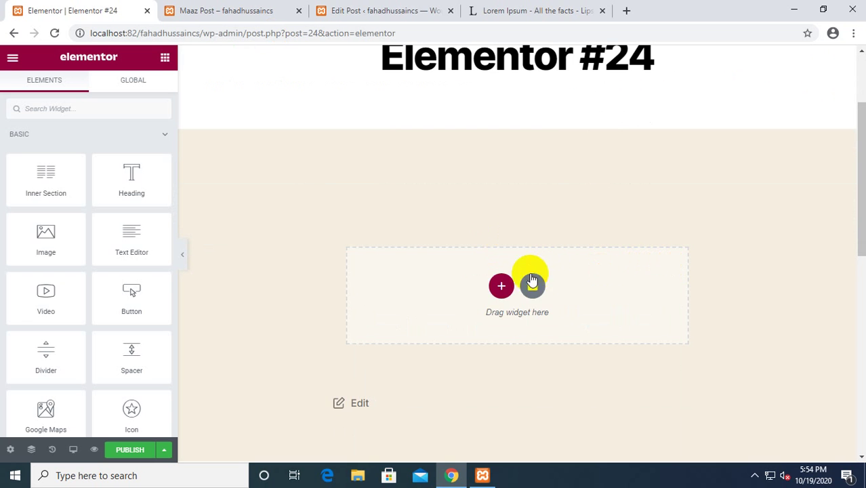
{"action": "left_click", "coordinate": [501, 287]}
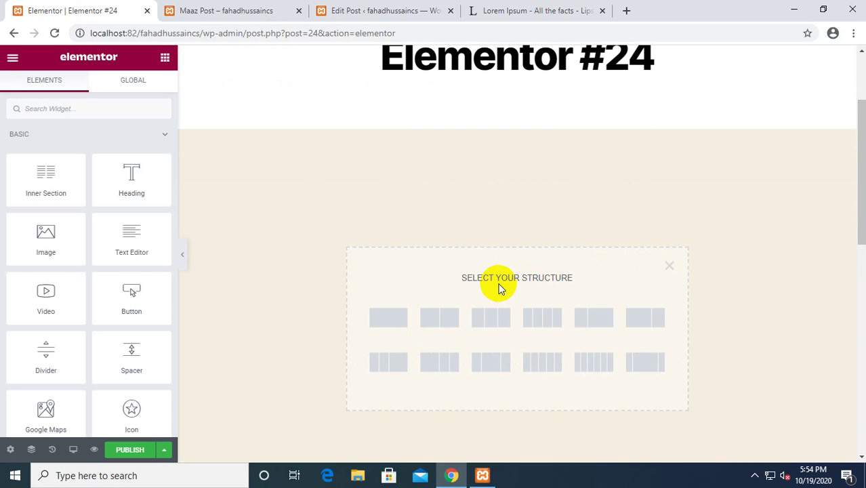
{"action": "left_click", "coordinate": [399, 322]}
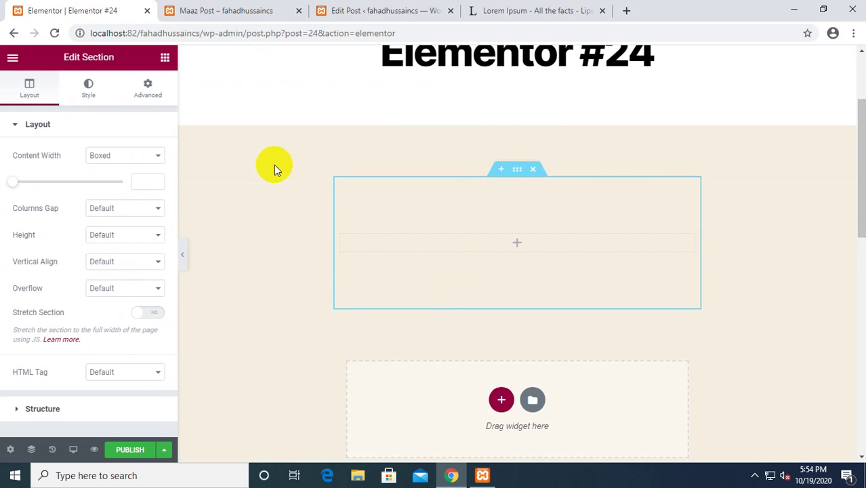
Delete the empty section and drop a Heading widget into the page.
{"action": "scroll", "coordinate": [274, 166], "scroll_direction": "down", "scroll_amount": 1}
{"action": "scroll", "coordinate": [524, 166], "scroll_direction": "up", "scroll_amount": 2}
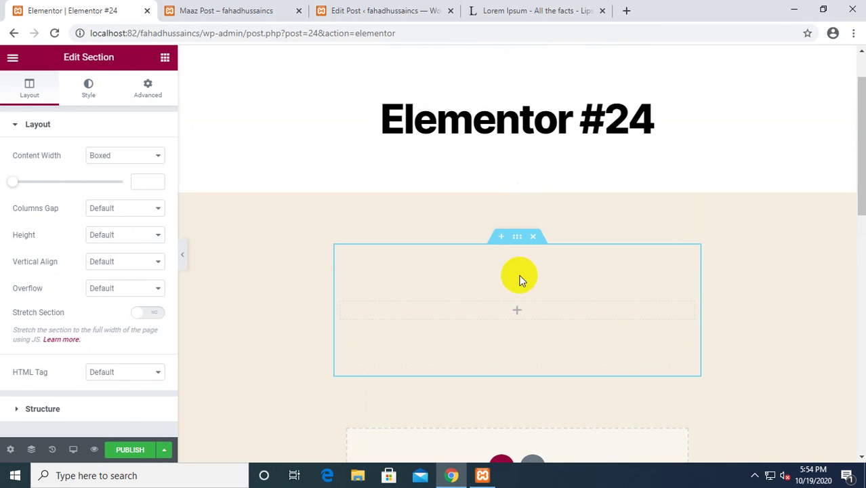
{"action": "left_click", "coordinate": [519, 313]}
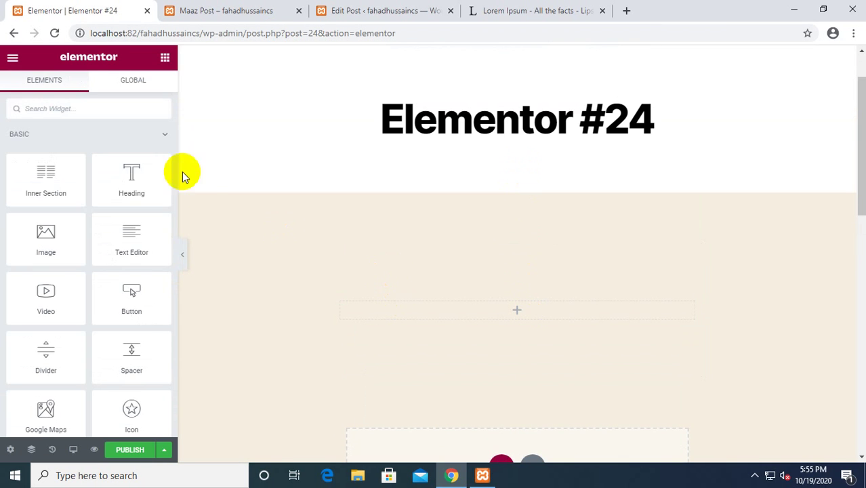
{"action": "left_click", "coordinate": [533, 236]}
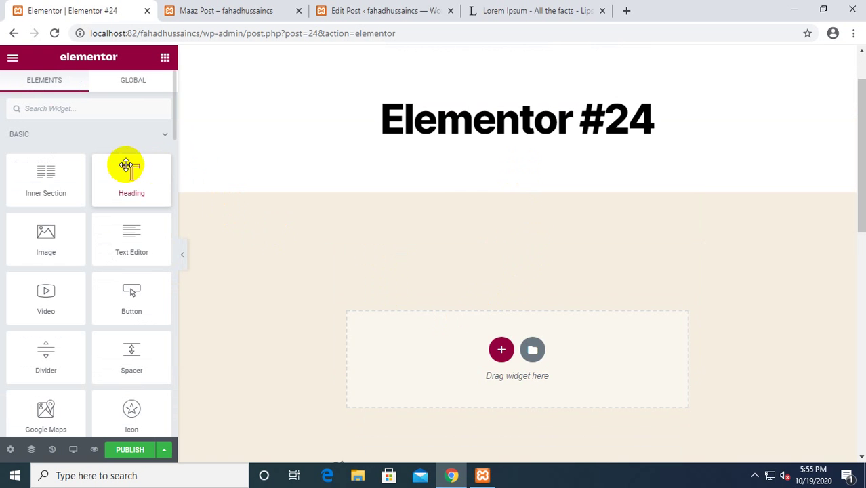
{"action": "left_click_drag", "start_coordinate": [125, 164], "coordinate": [474, 294]}
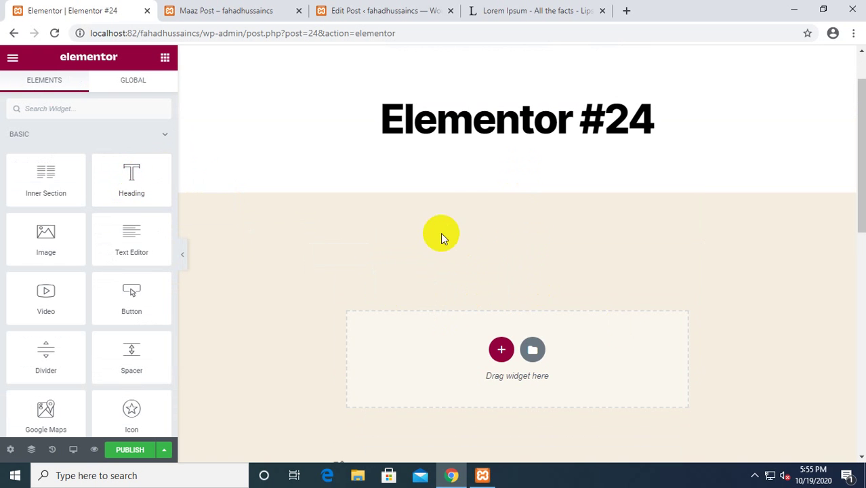
{"action": "left_click_drag", "start_coordinate": [125, 173], "coordinate": [567, 302]}
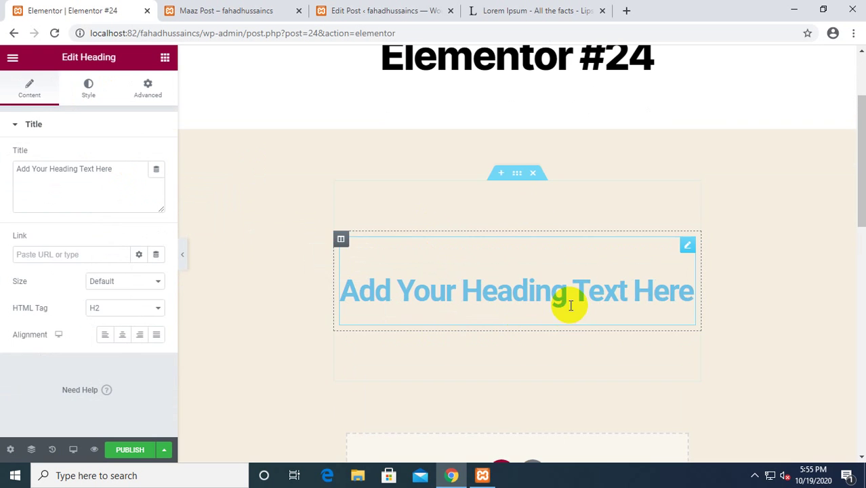
Change the heading text to 'This Is My First Page' and set its HTML tag to H1.
{"action": "left_click_drag", "start_coordinate": [686, 294], "coordinate": [277, 302]}
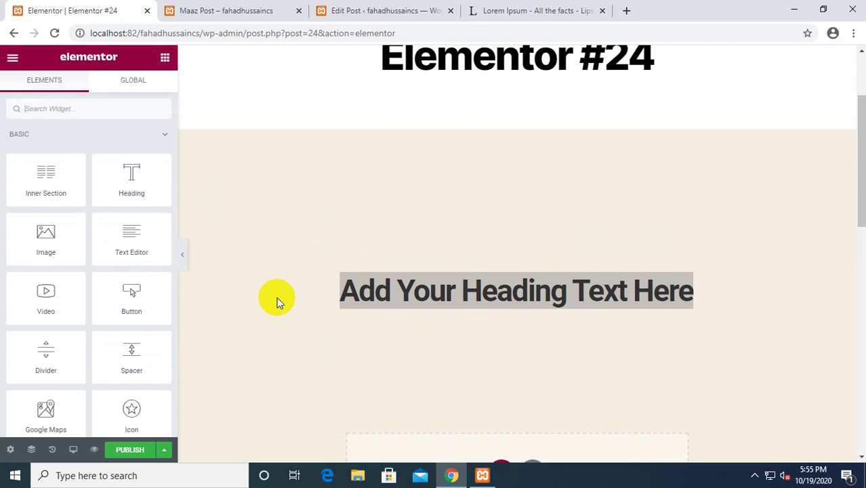
{"action": "type", "text": "Thi"}
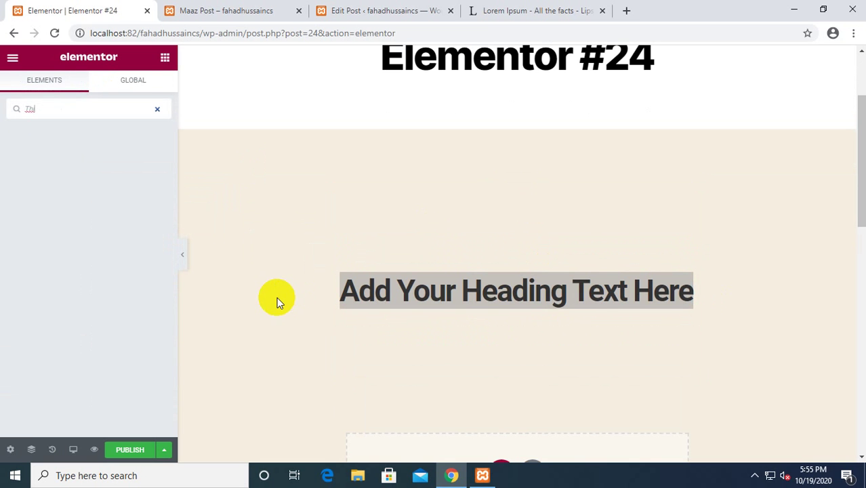
{"action": "triple_click", "coordinate": [680, 304]}
{"action": "left_click", "coordinate": [682, 302]}
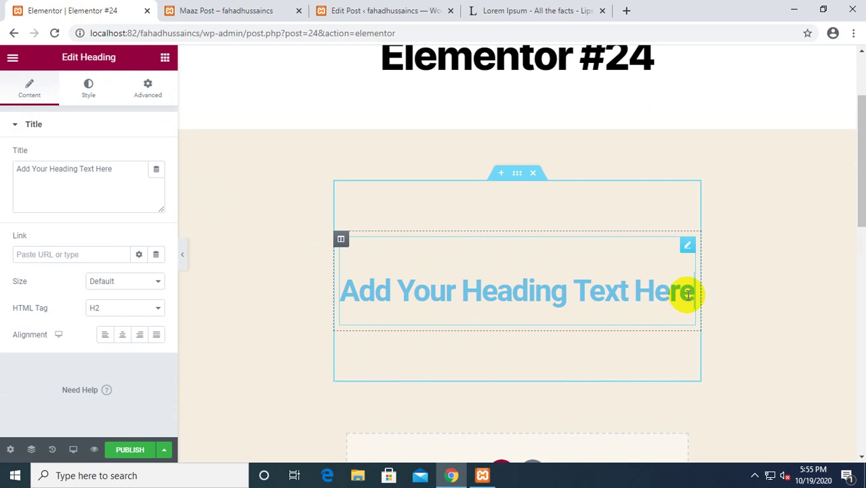
{"action": "key", "text": "BackSpace"}
{"action": "key", "text": "BackSpace"}
{"action": "key", "text": "BackSpace"}
{"action": "key", "text": "BackSpace"}
{"action": "key", "text": "BackSpace"}
{"action": "key", "text": "BackSpace"}
{"action": "key", "text": "BackSpace"}
{"action": "key", "text": "BackSpace"}
{"action": "key", "text": "BackSpace"}
{"action": "key", "text": "BackSpace"}
{"action": "key", "text": "BackSpace"}
{"action": "key", "text": "BackSpace"}
{"action": "key", "text": "BackSpace"}
{"action": "key", "text": "BackSpace"}
{"action": "key", "text": "BackSpace"}
{"action": "key", "text": "BackSpace"}
{"action": "key", "text": "BackSpace"}
{"action": "key", "text": "BackSpace"}
{"action": "key", "text": "BackSpace"}
{"action": "key", "text": "BackSpace"}
{"action": "key", "text": "BackSpace"}
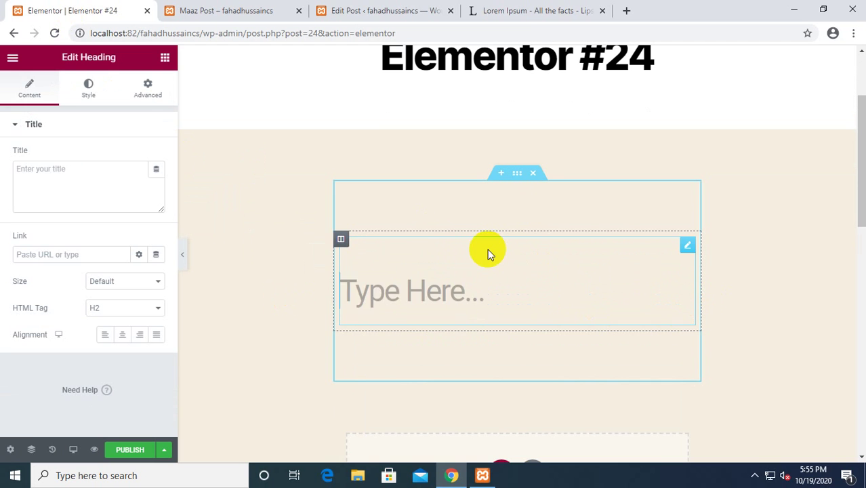
{"action": "type", "text": "This I"}
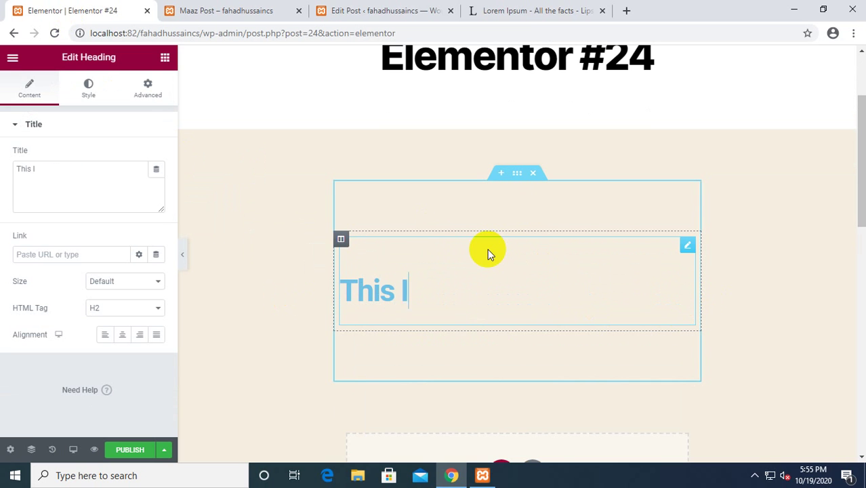
{"action": "type", "text": "s My Fi"}
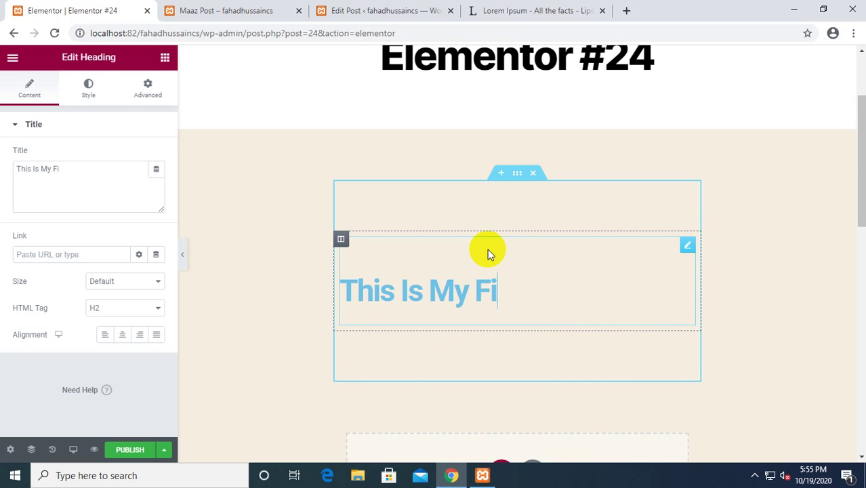
{"action": "type", "text": "rst Page"}
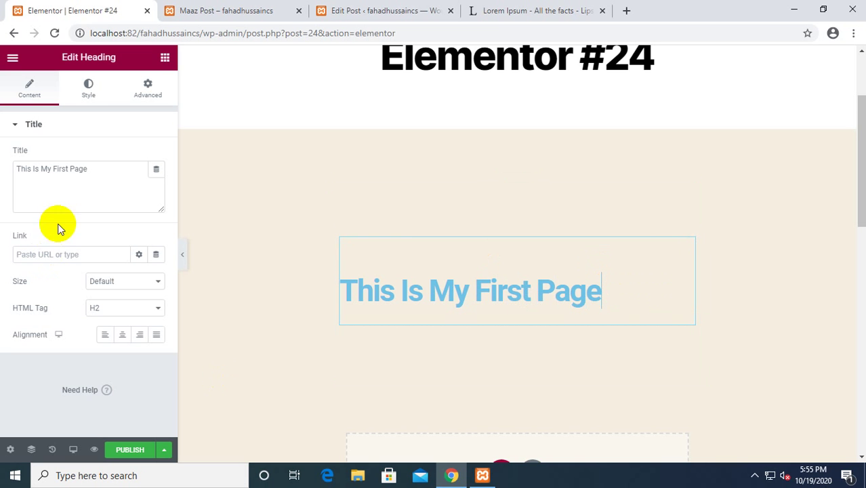
{"action": "left_click", "coordinate": [117, 308]}
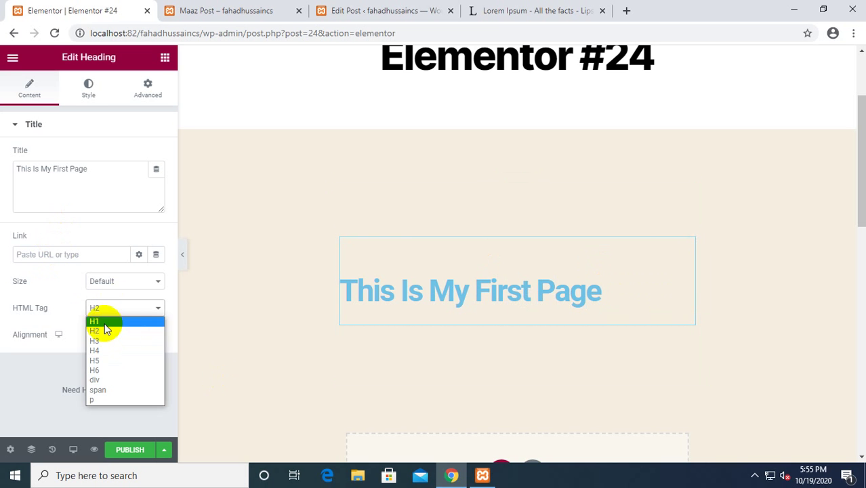
{"action": "left_click", "coordinate": [105, 322]}
{"action": "left_click", "coordinate": [88, 85]}
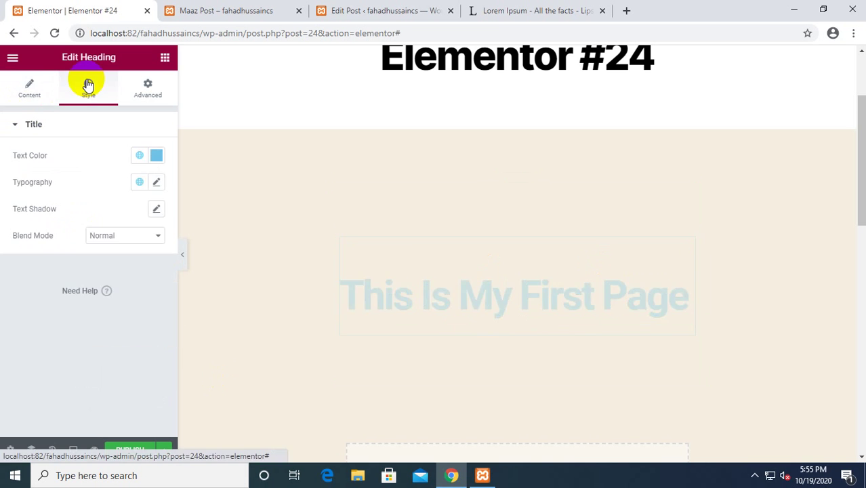
Center the heading and make its text colour black.
{"action": "left_click", "coordinate": [30, 86]}
{"action": "left_click", "coordinate": [128, 336]}
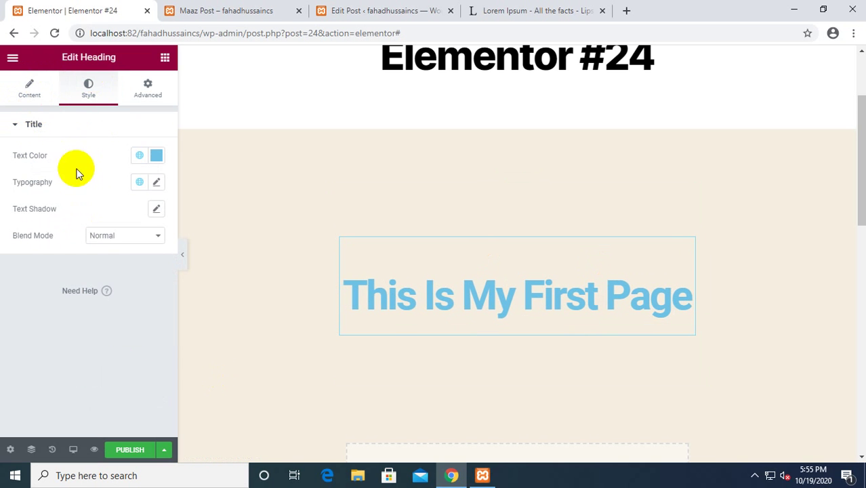
{"action": "left_click", "coordinate": [154, 160]}
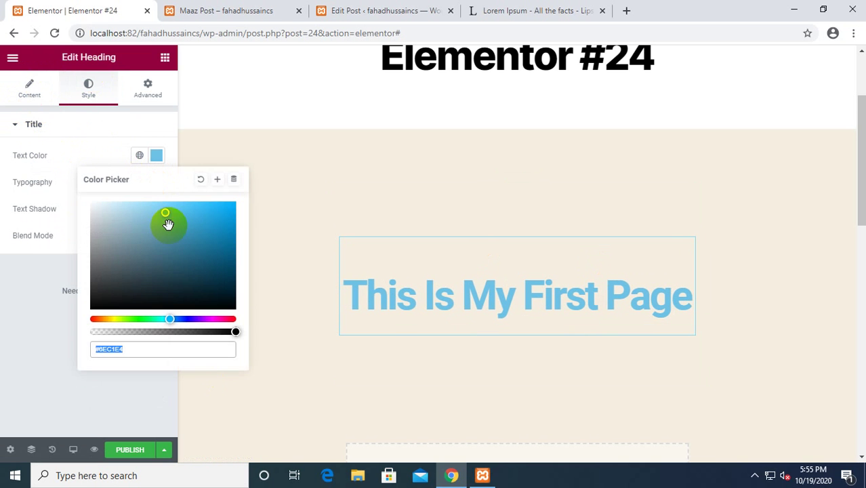
{"action": "left_click", "coordinate": [230, 307]}
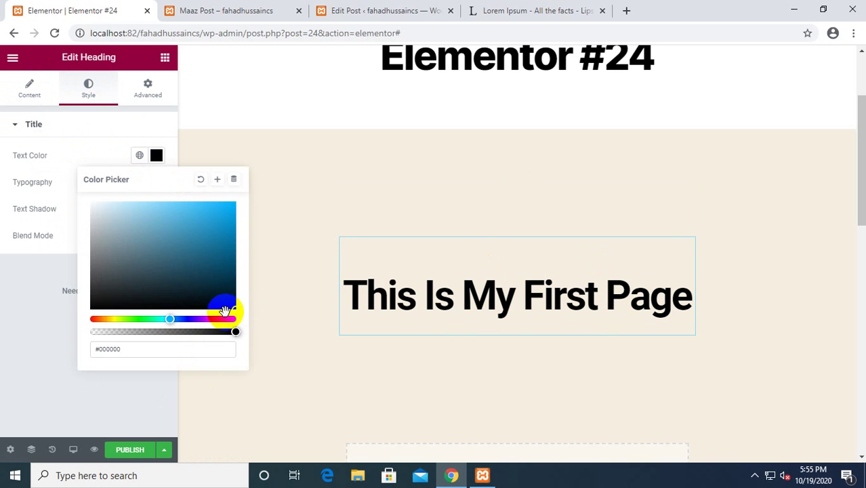
{"action": "left_click", "coordinate": [53, 181]}
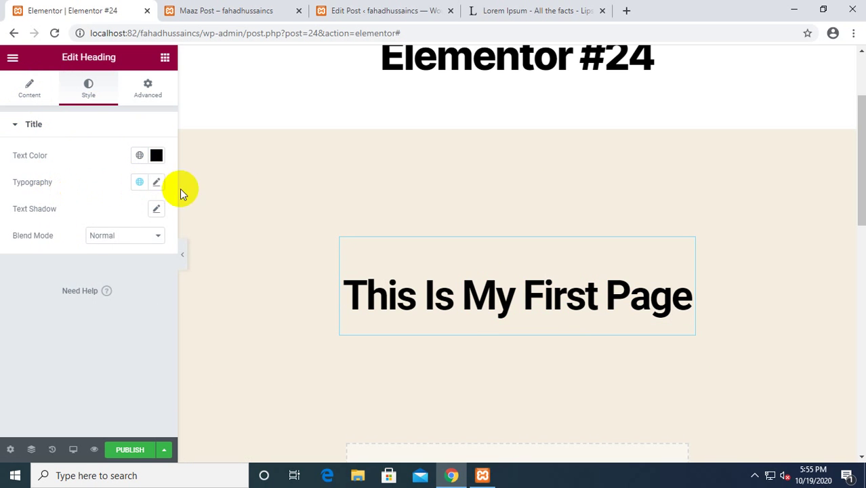
Set the heading font to Poppins and add a text shadow with blur 27.
{"action": "left_click", "coordinate": [157, 183]}
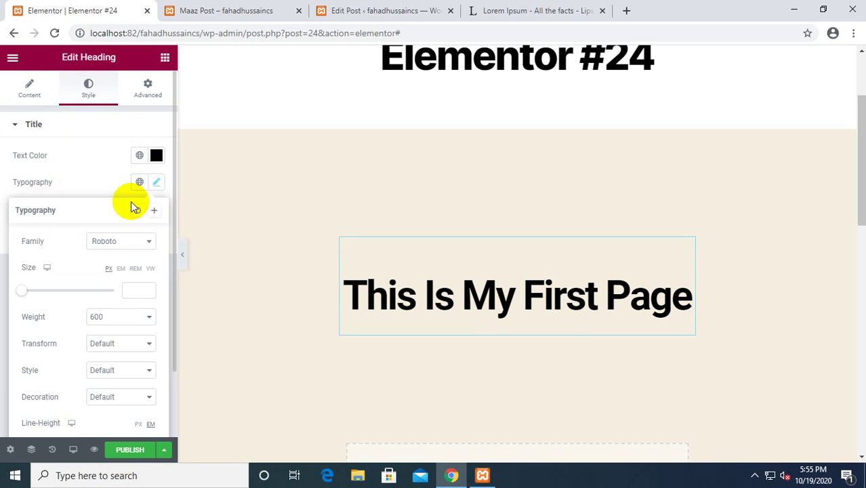
{"action": "left_click", "coordinate": [144, 242]}
{"action": "type", "text": "pop"}
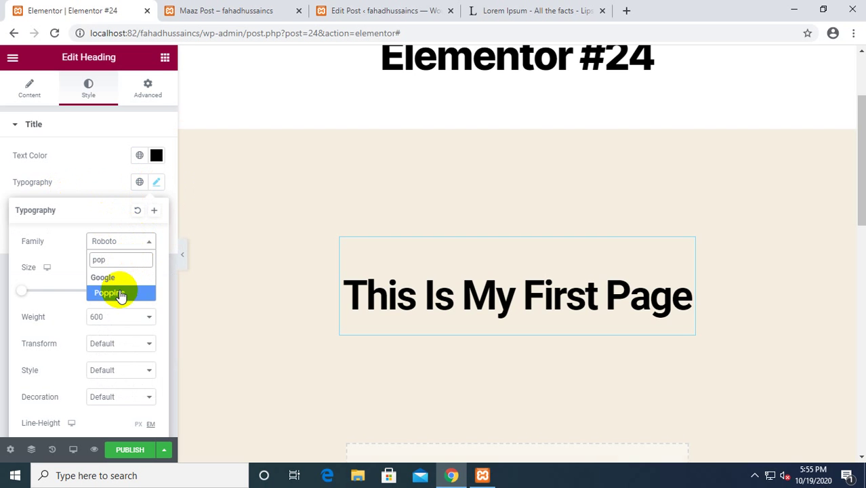
{"action": "left_click", "coordinate": [121, 293]}
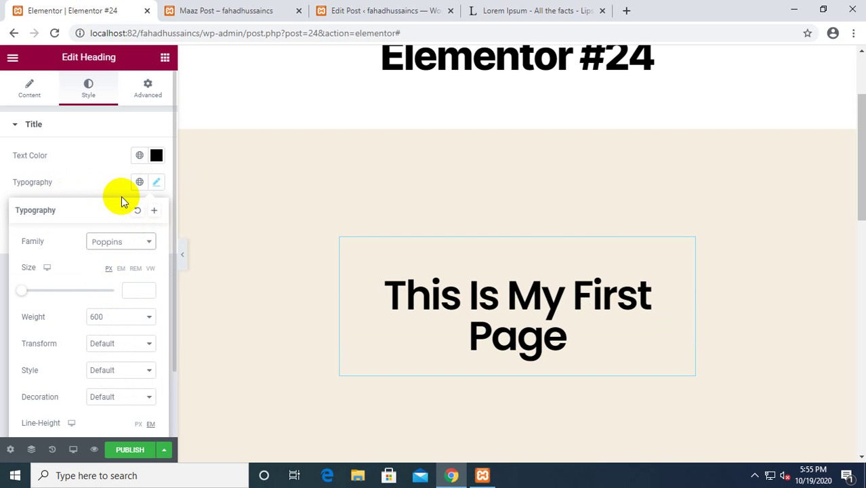
{"action": "scroll", "coordinate": [120, 200], "scroll_direction": "down", "scroll_amount": 1}
{"action": "left_click", "coordinate": [529, 349]}
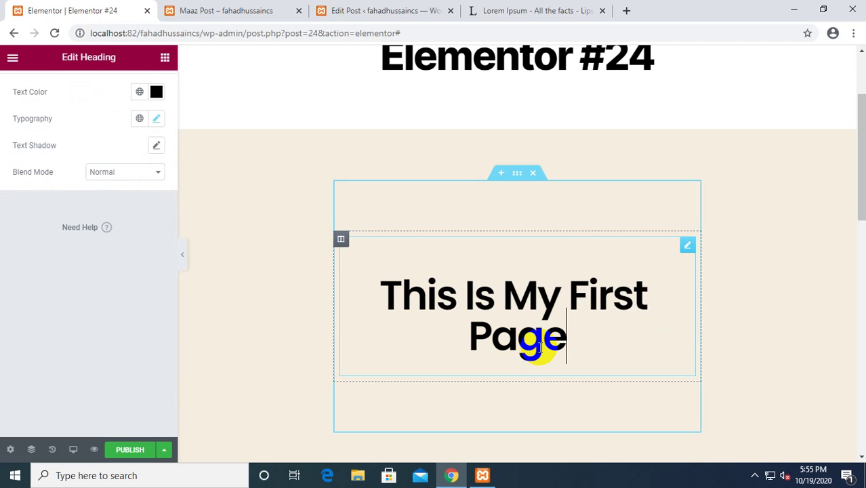
{"action": "left_click", "coordinate": [157, 147]}
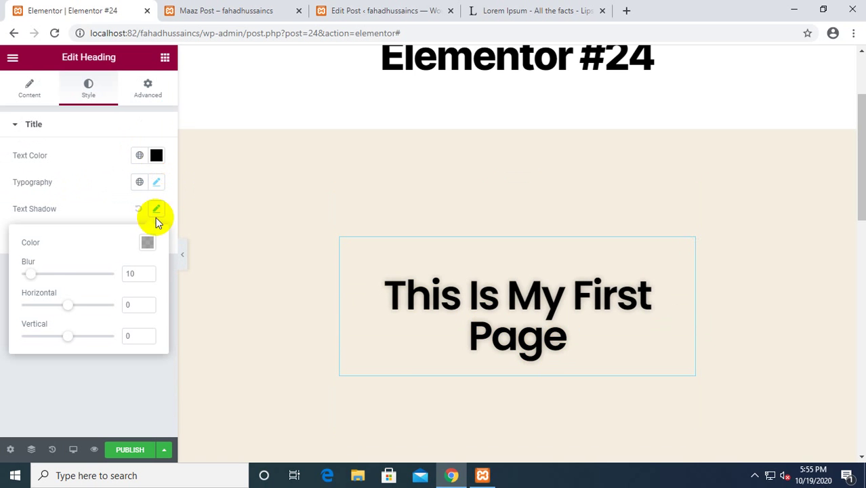
{"action": "left_click_drag", "start_coordinate": [33, 274], "coordinate": [49, 296]}
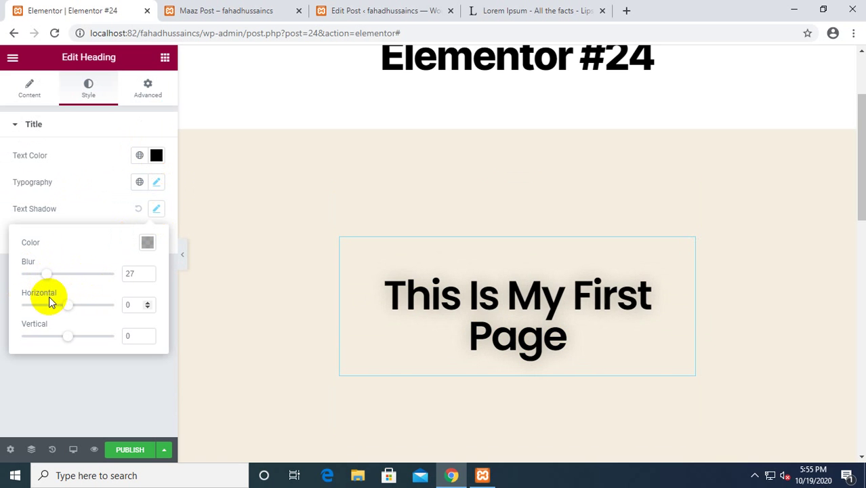
Give the heading a Fade In Left entrance animation under Motion Effects.
{"action": "left_click", "coordinate": [146, 90]}
{"action": "scroll", "coordinate": [71, 285], "scroll_direction": "down", "scroll_amount": 1}
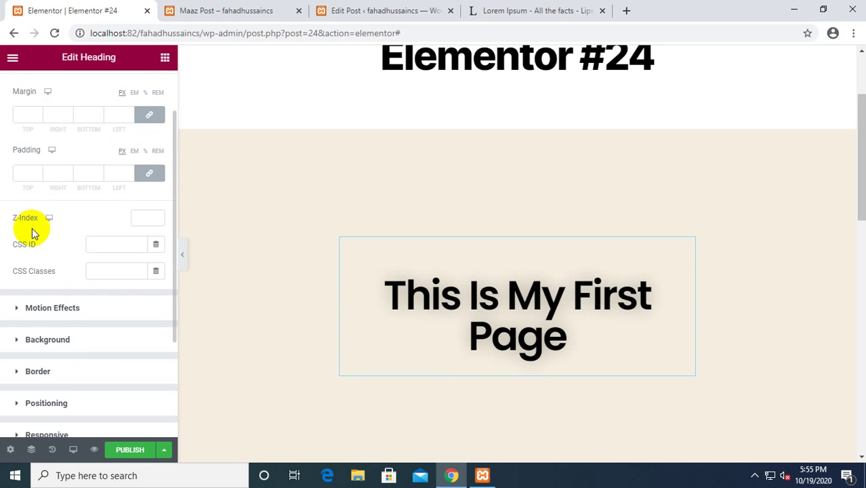
{"action": "scroll", "coordinate": [101, 231], "scroll_direction": "down", "scroll_amount": 1}
{"action": "left_click", "coordinate": [77, 242]}
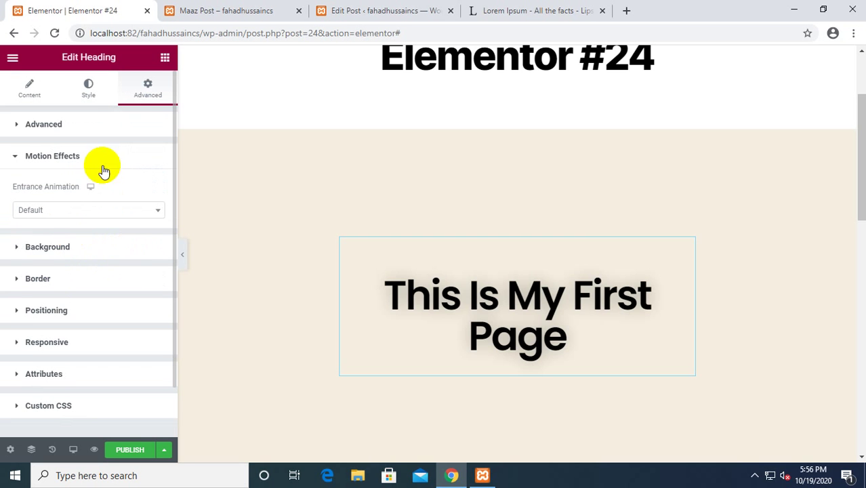
{"action": "left_click", "coordinate": [76, 209]}
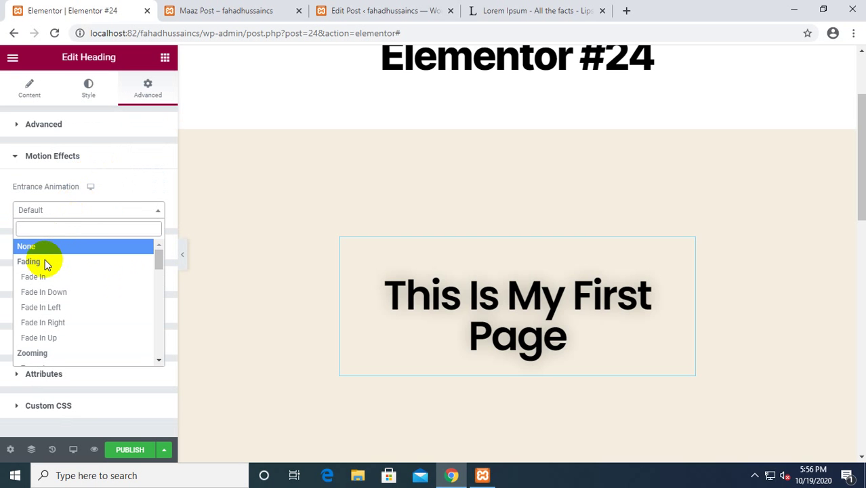
{"action": "left_click", "coordinate": [34, 277]}
{"action": "scroll", "coordinate": [169, 240], "scroll_direction": "down", "scroll_amount": 1}
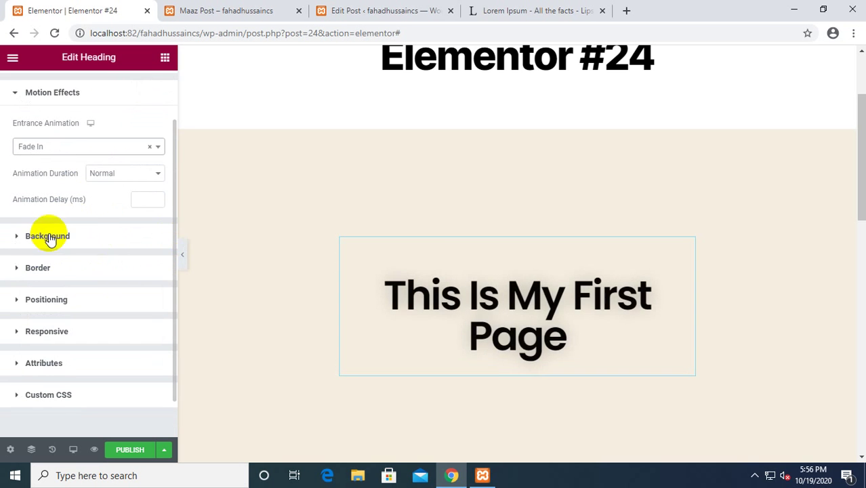
{"action": "left_click", "coordinate": [64, 146]}
{"action": "left_click", "coordinate": [54, 232]}
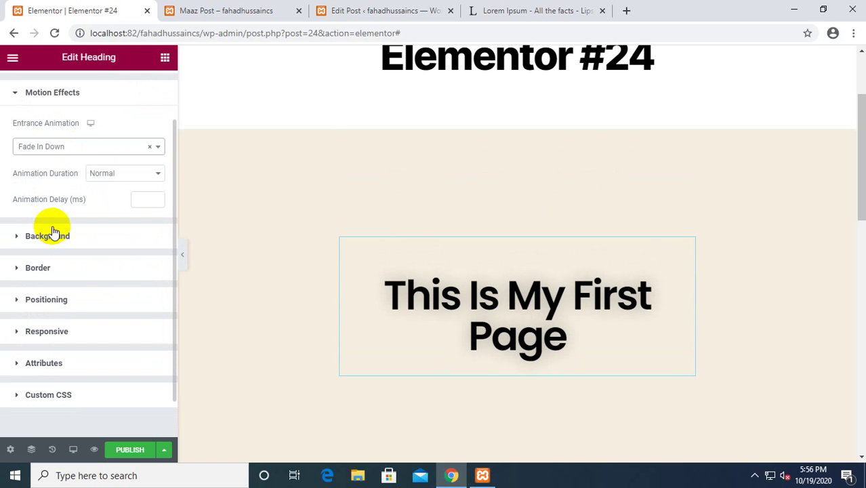
{"action": "left_click", "coordinate": [65, 148]}
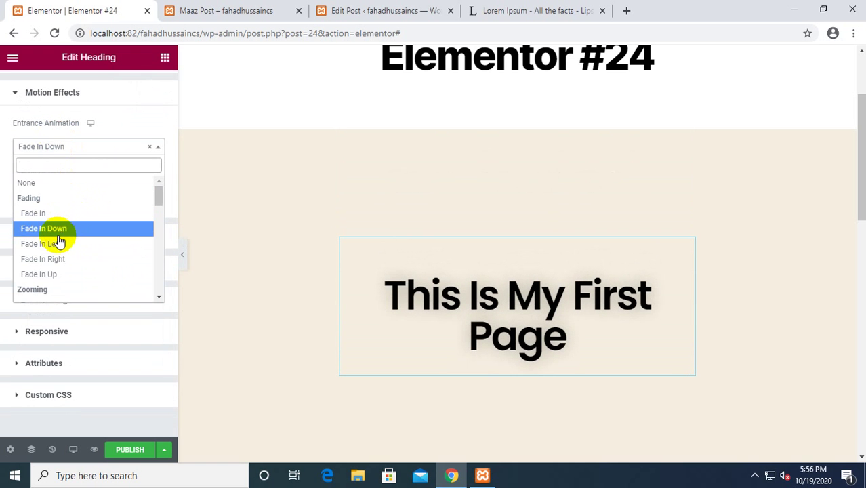
{"action": "left_click", "coordinate": [58, 244]}
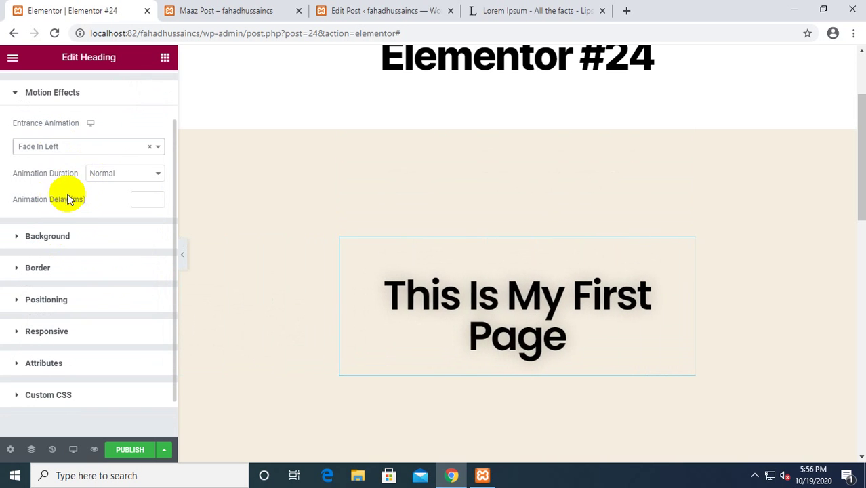
Look over the heading's Background settings for the Normal and Hover states.
{"action": "left_click", "coordinate": [60, 235]}
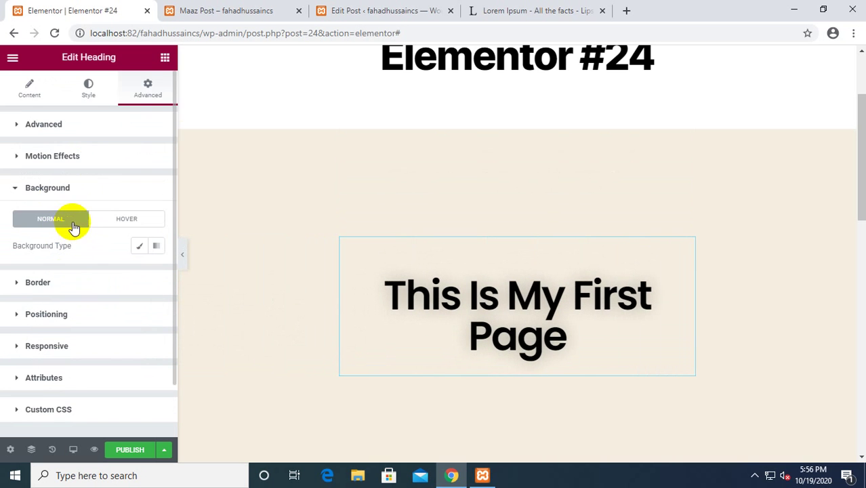
{"action": "left_click", "coordinate": [119, 163]}
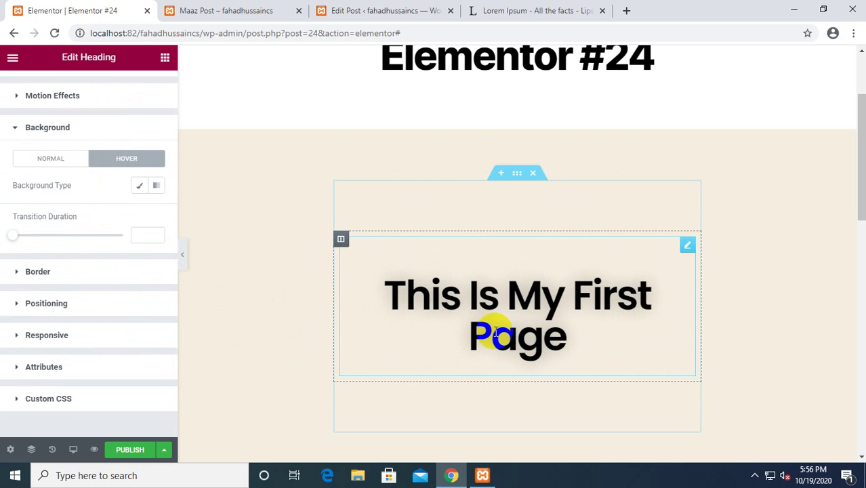
{"action": "left_click", "coordinate": [63, 160]}
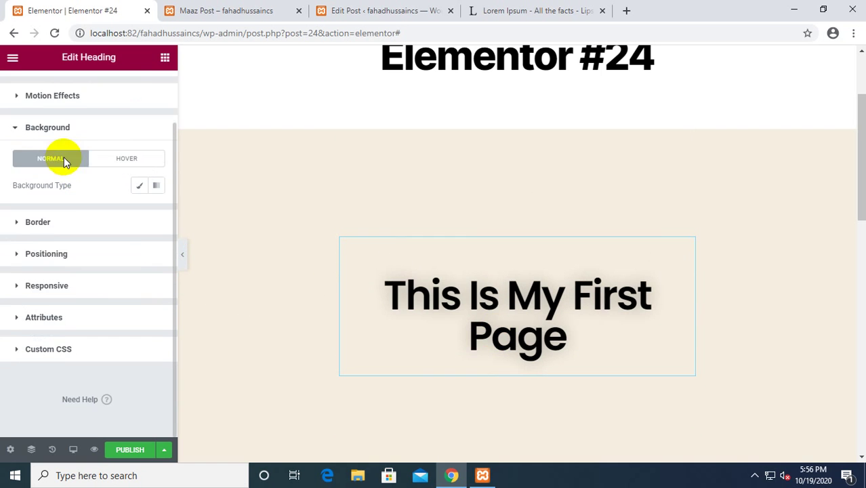
{"action": "scroll", "coordinate": [53, 219], "scroll_direction": "up", "scroll_amount": 2}
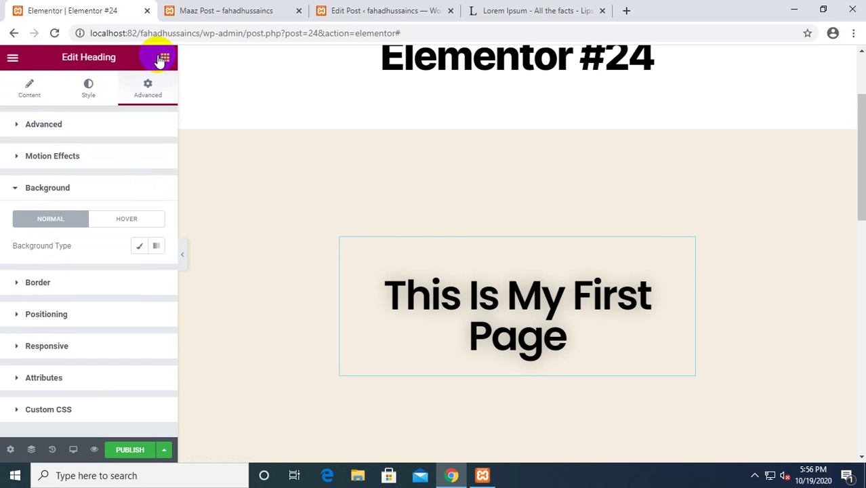
Browse Elementor's site settings from the main menu, then return to the widget panel.
{"action": "scroll", "coordinate": [446, 252], "scroll_direction": "up", "scroll_amount": 1}
{"action": "scroll", "coordinate": [451, 251], "scroll_direction": "down", "scroll_amount": 3}
{"action": "scroll", "coordinate": [590, 345], "scroll_direction": "down", "scroll_amount": 4}
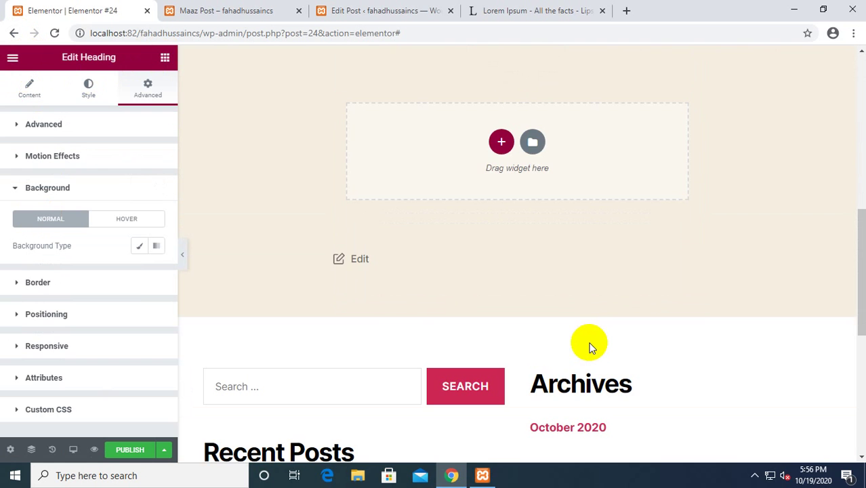
{"action": "scroll", "coordinate": [590, 345], "scroll_direction": "up", "scroll_amount": 5}
{"action": "left_click", "coordinate": [10, 60]}
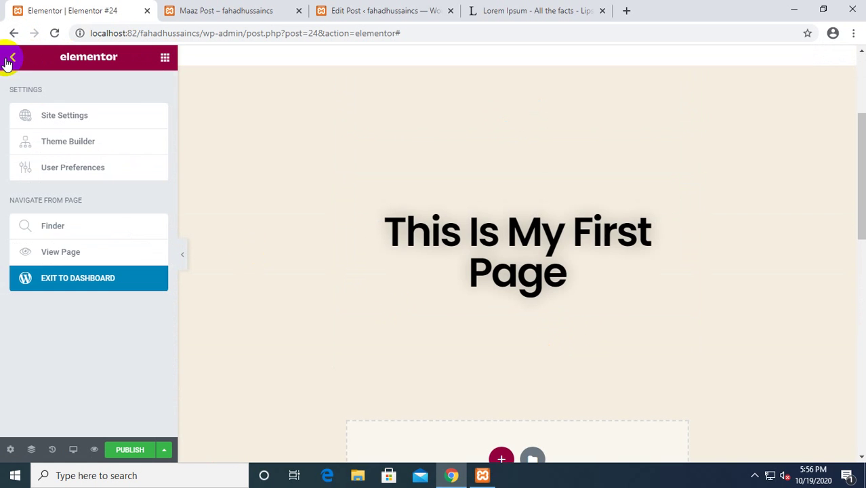
{"action": "left_click", "coordinate": [58, 113]}
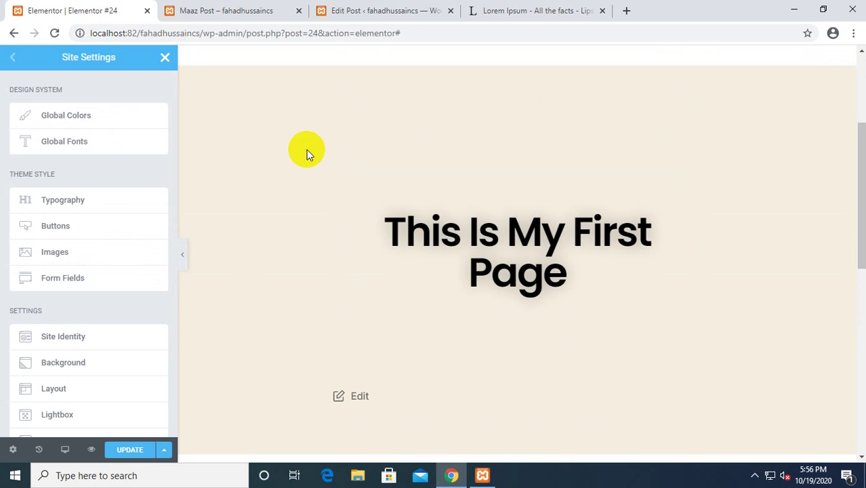
{"action": "scroll", "coordinate": [114, 172], "scroll_direction": "down", "scroll_amount": 2}
{"action": "scroll", "coordinate": [91, 194], "scroll_direction": "down", "scroll_amount": 1}
{"action": "scroll", "coordinate": [91, 191], "scroll_direction": "up", "scroll_amount": 2}
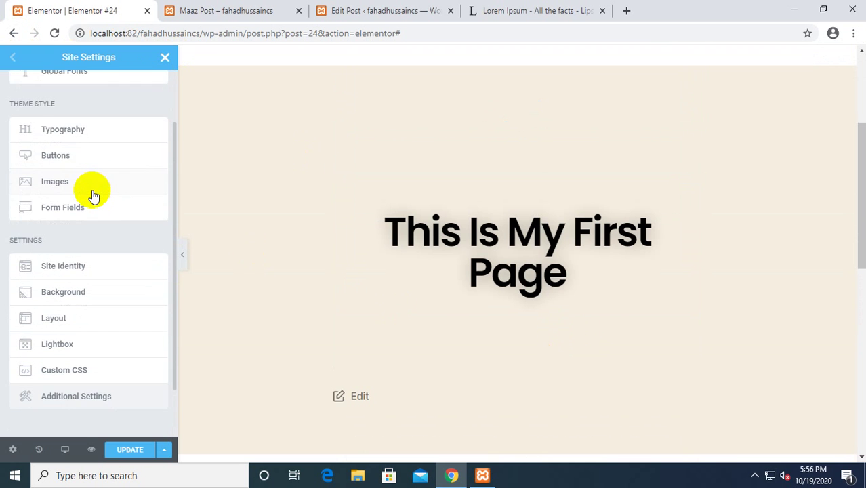
{"action": "left_click", "coordinate": [165, 58]}
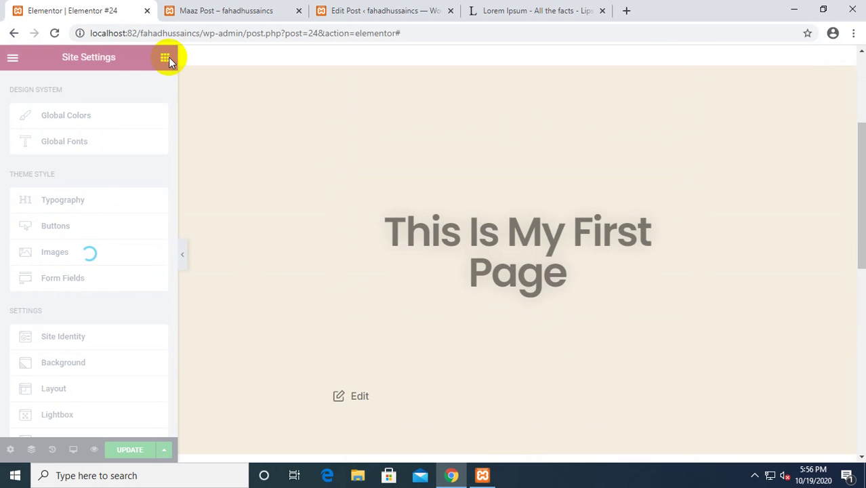
Place an Image widget in the empty section below the heading.
{"action": "scroll", "coordinate": [488, 292], "scroll_direction": "down", "scroll_amount": 2}
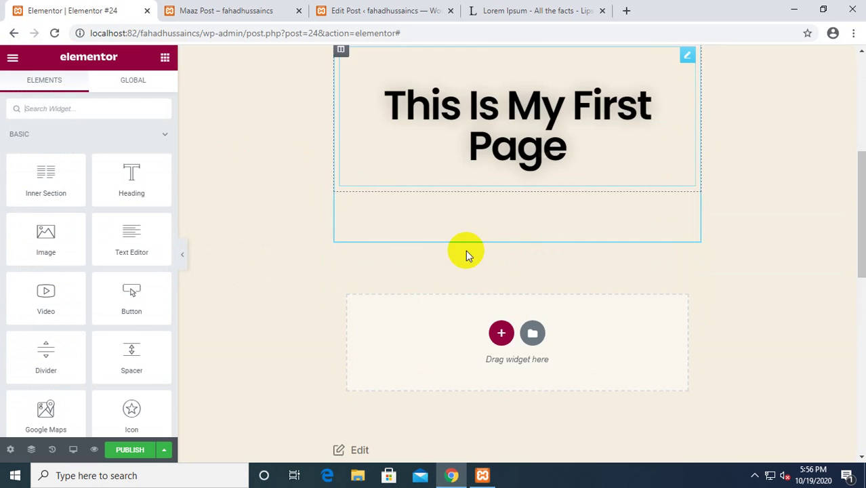
{"action": "left_click", "coordinate": [501, 335]}
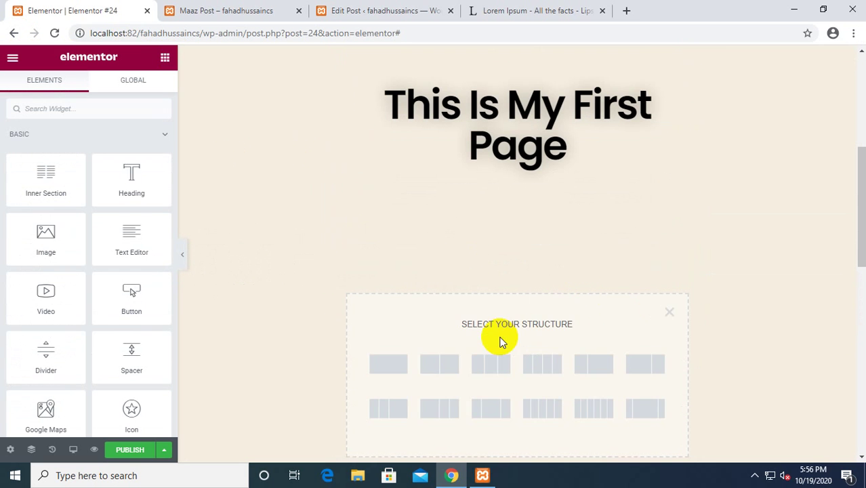
{"action": "left_click", "coordinate": [670, 317]}
{"action": "scroll", "coordinate": [255, 201], "scroll_direction": "down", "scroll_amount": 1}
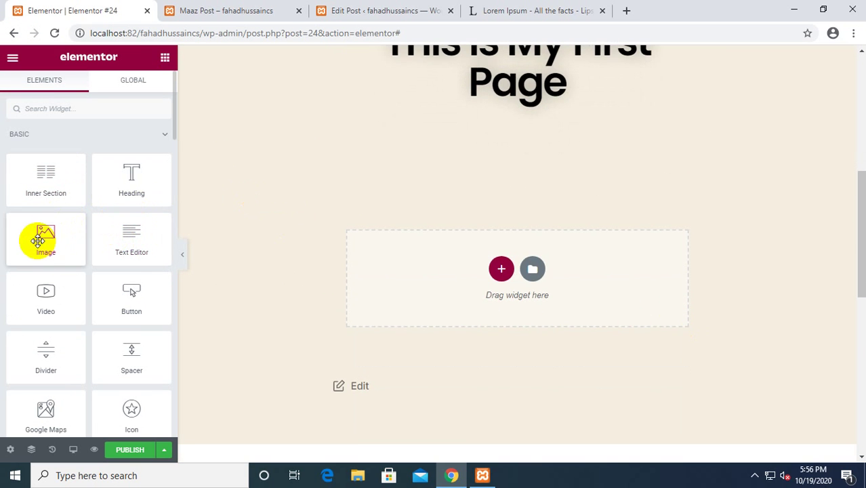
{"action": "left_click_drag", "start_coordinate": [38, 241], "coordinate": [534, 267]}
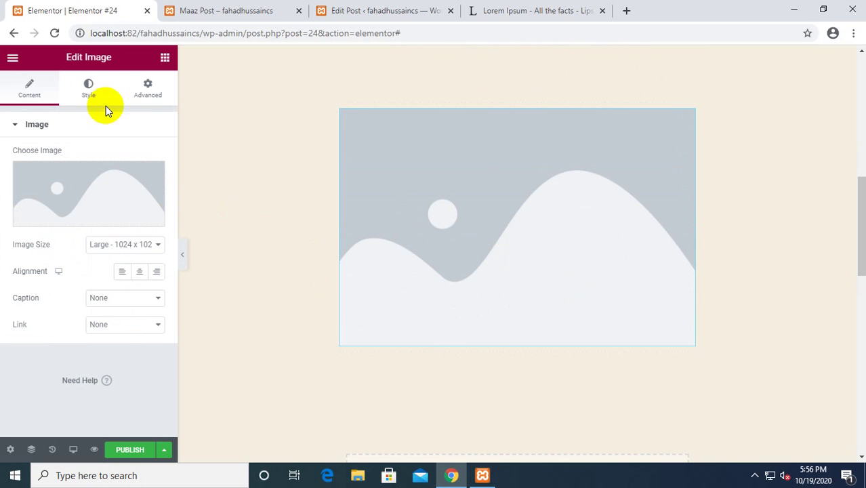
Upload the daisy photo a.jpg from the Images folder and insert it into the image widget.
{"action": "left_click", "coordinate": [93, 184]}
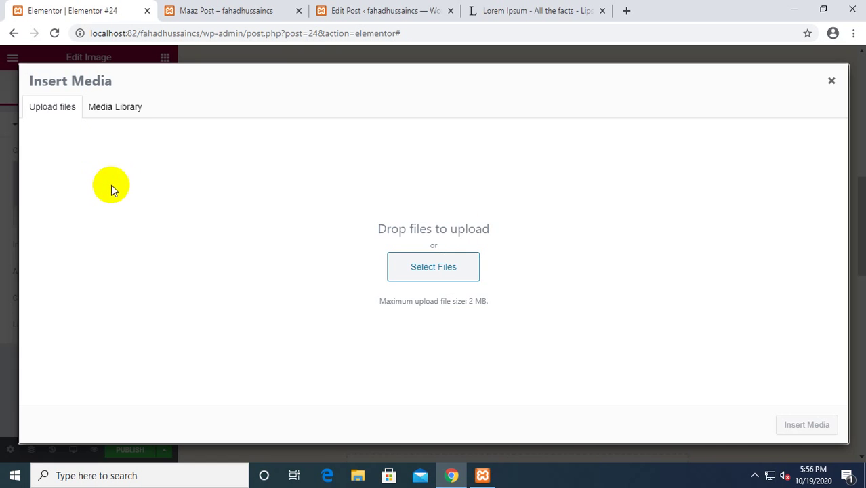
{"action": "left_click", "coordinate": [449, 265]}
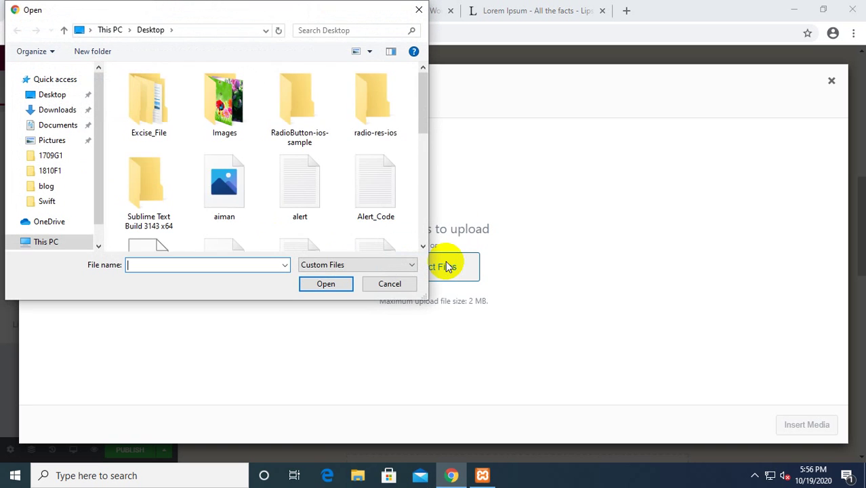
{"action": "double_click", "coordinate": [229, 108]}
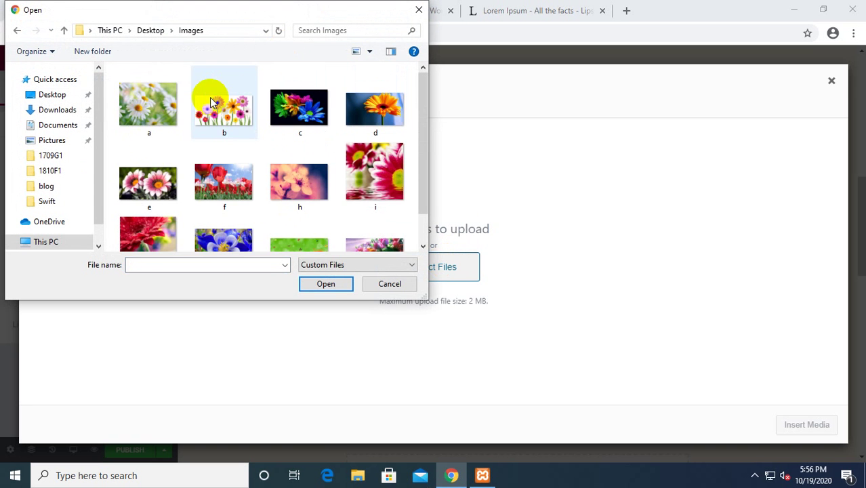
{"action": "left_click", "coordinate": [138, 121]}
{"action": "left_click", "coordinate": [326, 285]}
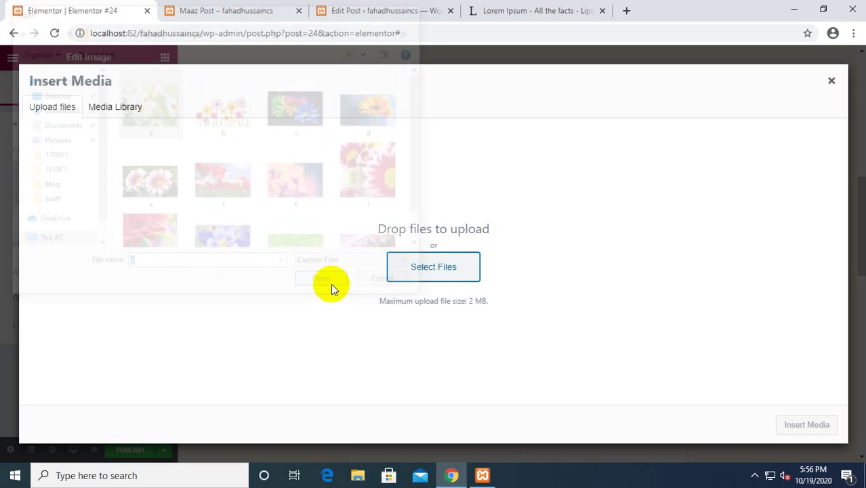
{"action": "left_click", "coordinate": [829, 421]}
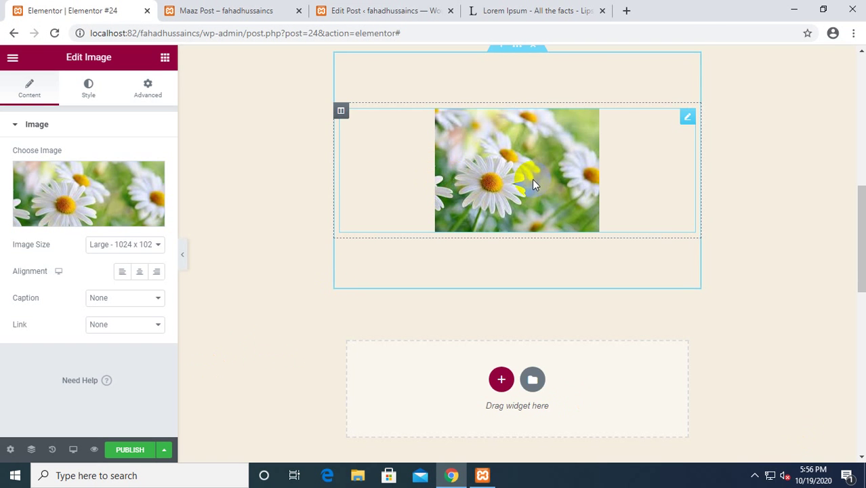
Align the image to the left, keeping it without caption or link.
{"action": "scroll", "coordinate": [611, 181], "scroll_direction": "up", "scroll_amount": 1}
{"action": "left_click", "coordinate": [687, 181]}
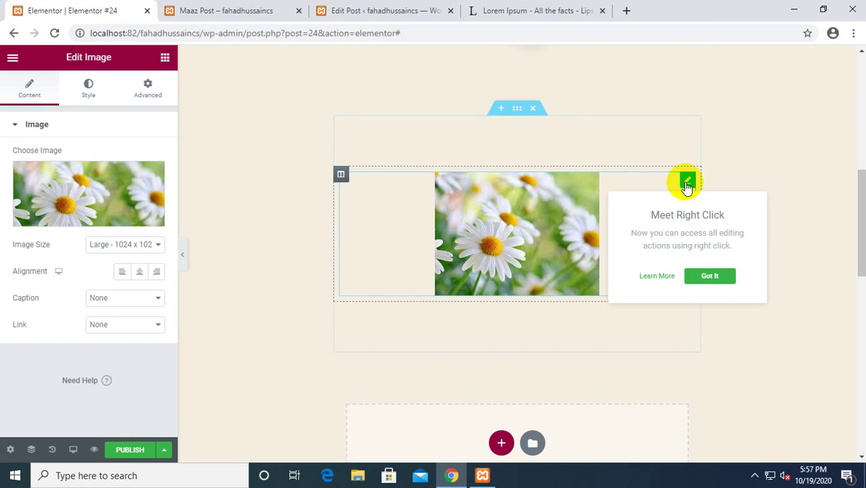
{"action": "left_click", "coordinate": [710, 278]}
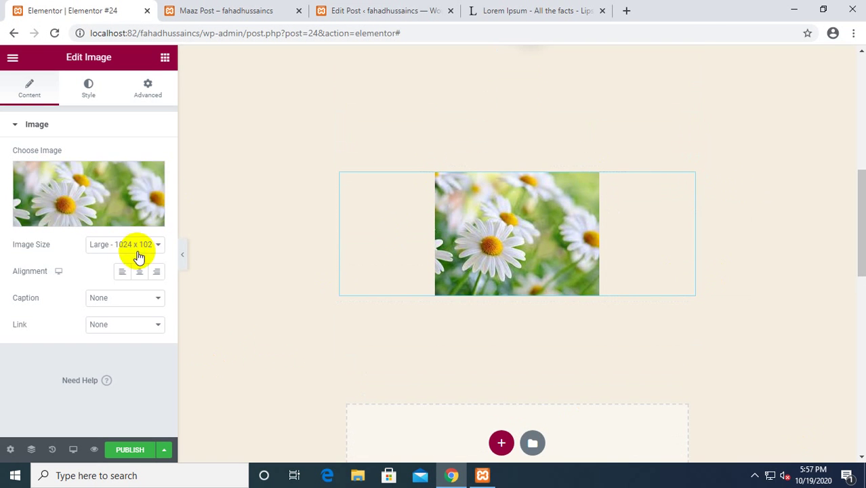
{"action": "left_click", "coordinate": [154, 272]}
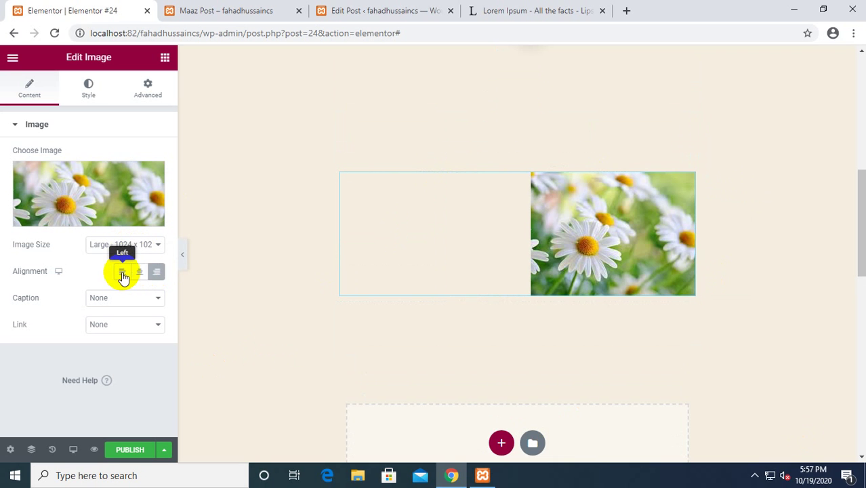
{"action": "left_click", "coordinate": [123, 272]}
{"action": "left_click", "coordinate": [142, 298]}
{"action": "left_click", "coordinate": [143, 303]}
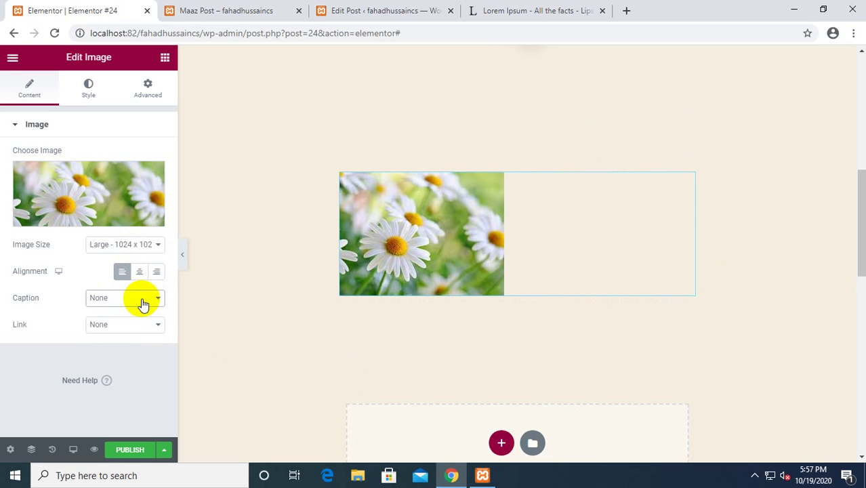
{"action": "left_click", "coordinate": [140, 322]}
{"action": "left_click", "coordinate": [137, 326]}
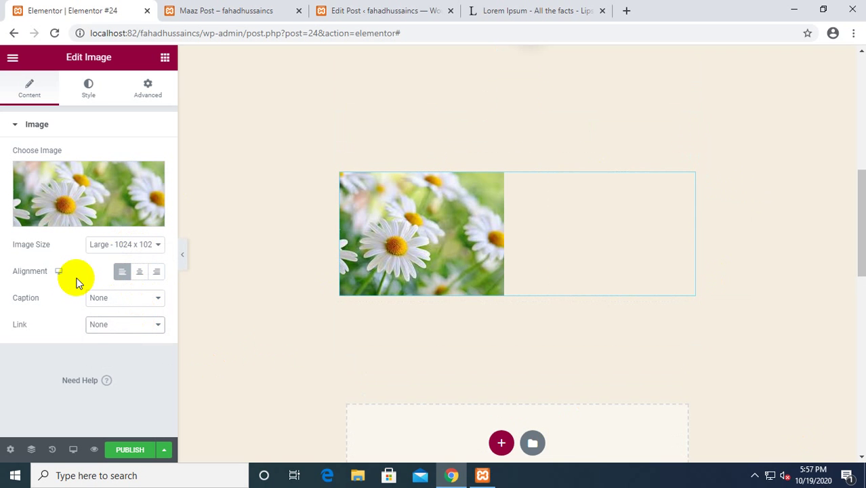
Set the daisy image's width to 100 so it fills its box.
{"action": "left_click", "coordinate": [88, 86]}
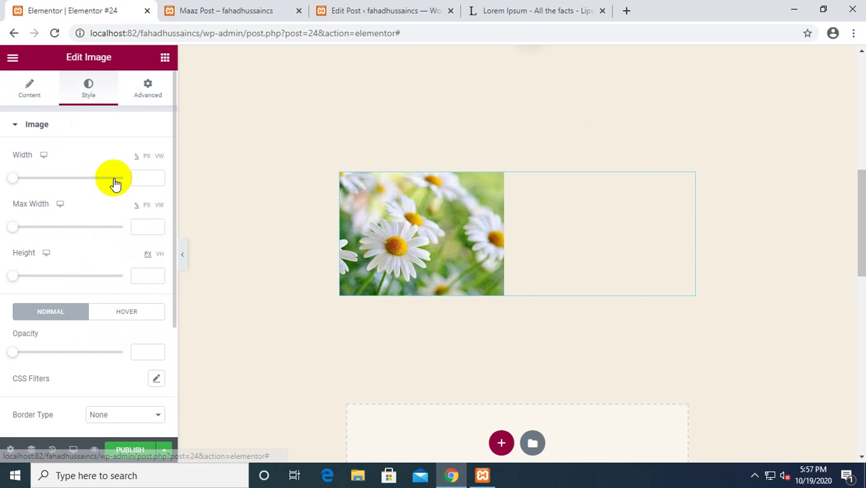
{"action": "left_click_drag", "start_coordinate": [17, 182], "coordinate": [127, 199]}
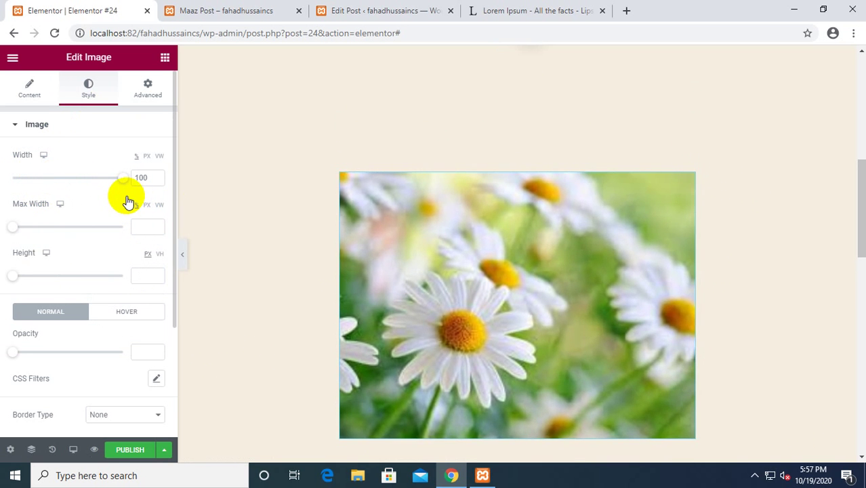
{"action": "scroll", "coordinate": [412, 265], "scroll_direction": "up", "scroll_amount": 3}
{"action": "scroll", "coordinate": [400, 265], "scroll_direction": "down", "scroll_amount": 2}
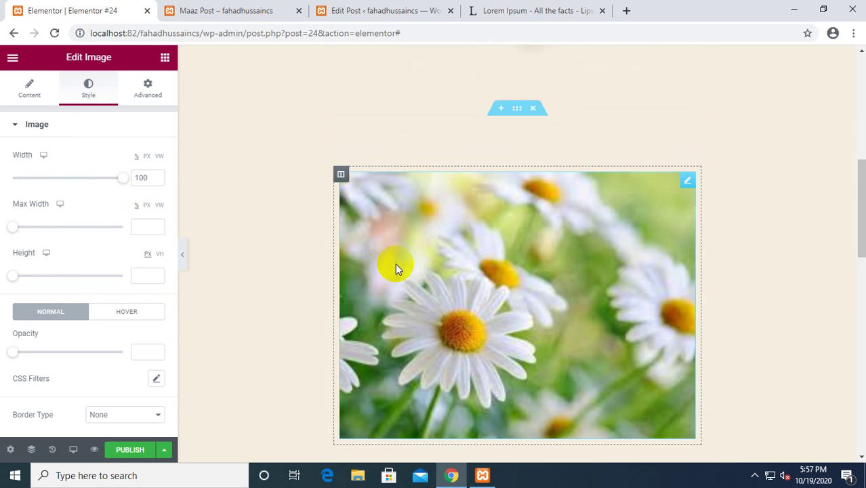
{"action": "scroll", "coordinate": [112, 235], "scroll_direction": "down", "scroll_amount": 3}
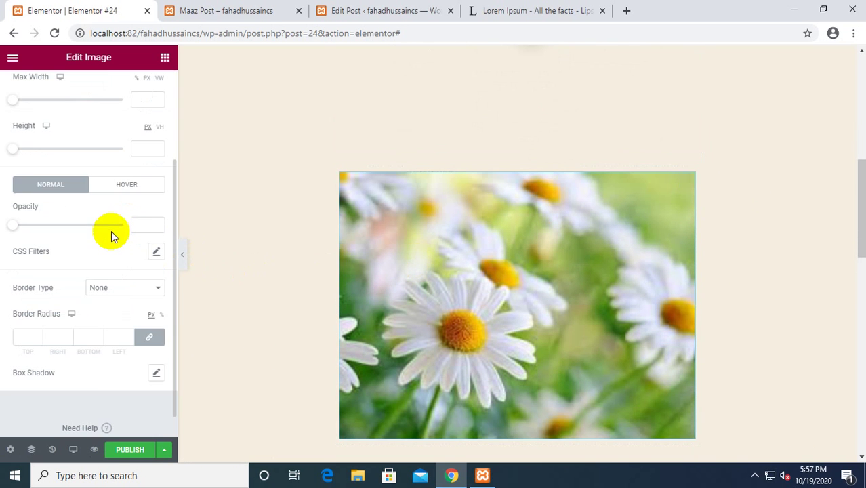
Set the image's border type back to None after trying Solid.
{"action": "left_click", "coordinate": [144, 291]}
{"action": "left_click", "coordinate": [127, 312]}
{"action": "left_click", "coordinate": [129, 290]}
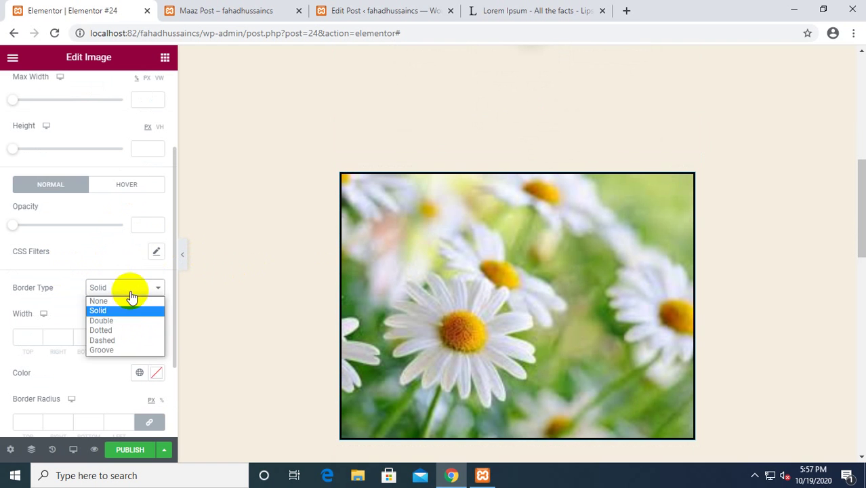
{"action": "left_click", "coordinate": [120, 301]}
{"action": "scroll", "coordinate": [64, 229], "scroll_direction": "up", "scroll_amount": 3}
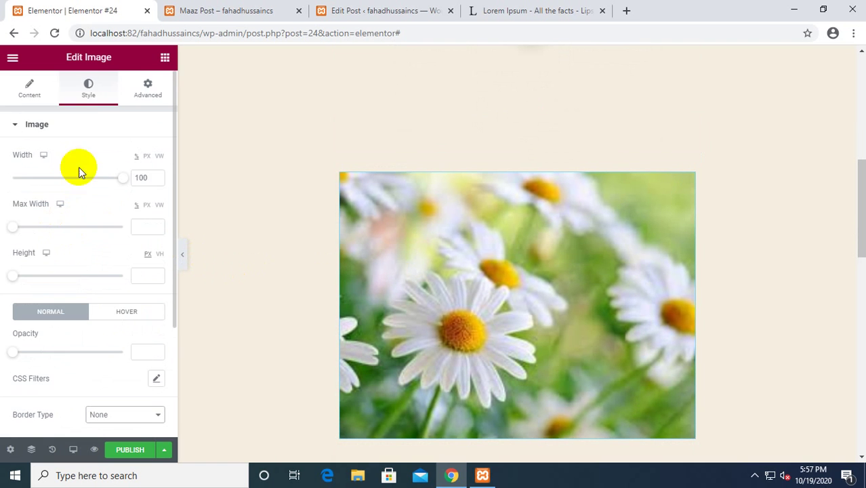
{"action": "scroll", "coordinate": [120, 175], "scroll_direction": "down", "scroll_amount": 3}
{"action": "scroll", "coordinate": [116, 174], "scroll_direction": "up", "scroll_amount": 3}
Publish the page.
{"action": "left_click", "coordinate": [144, 93]}
{"action": "scroll", "coordinate": [87, 191], "scroll_direction": "down", "scroll_amount": 5}
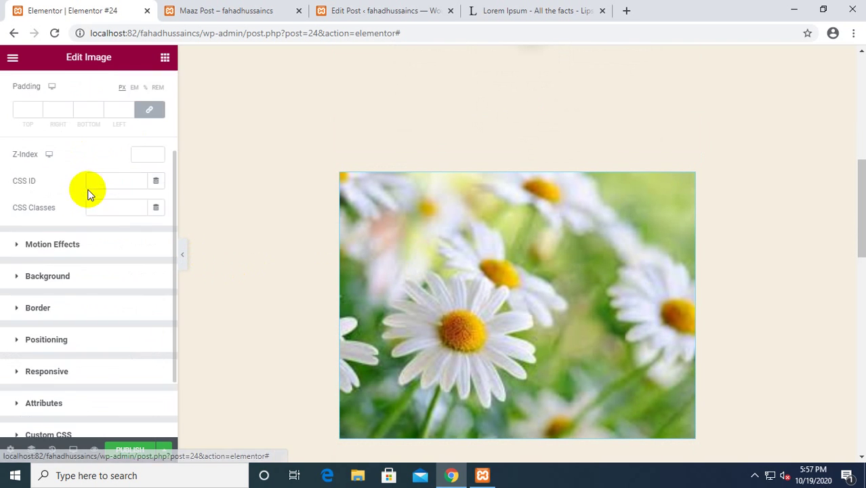
{"action": "left_click", "coordinate": [121, 453]}
{"action": "scroll", "coordinate": [450, 265], "scroll_direction": "down", "scroll_amount": 5}
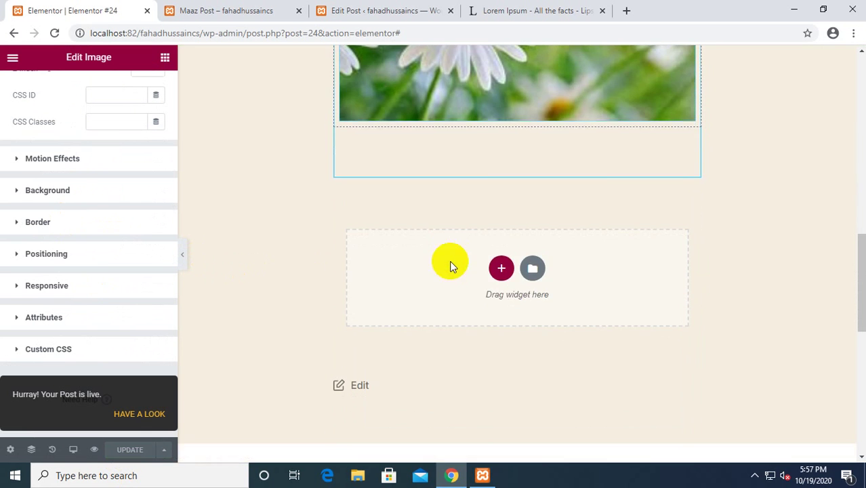
Add a two-column section below the image with a Lorem ipsum Text Editor in the left column.
{"action": "left_click", "coordinate": [502, 266]}
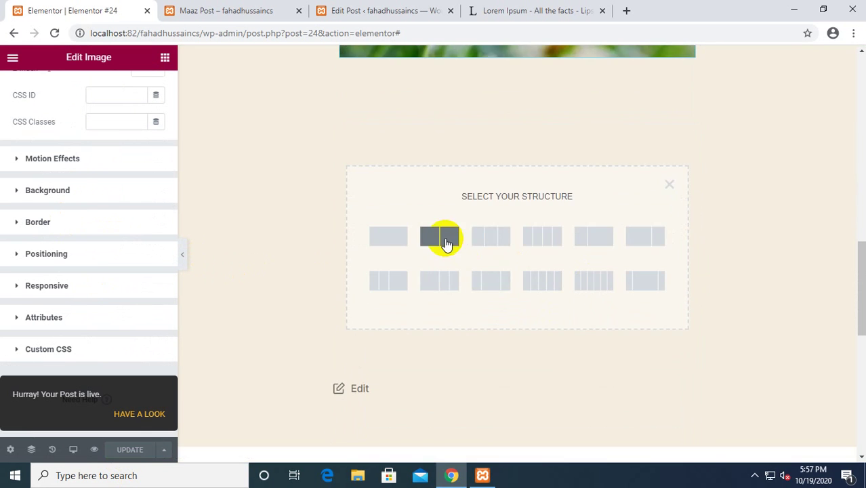
{"action": "left_click", "coordinate": [441, 235]}
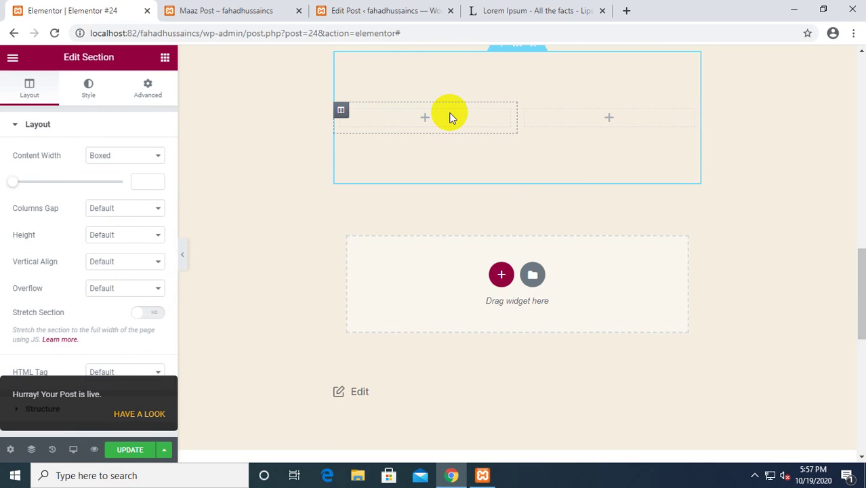
{"action": "left_click", "coordinate": [425, 117]}
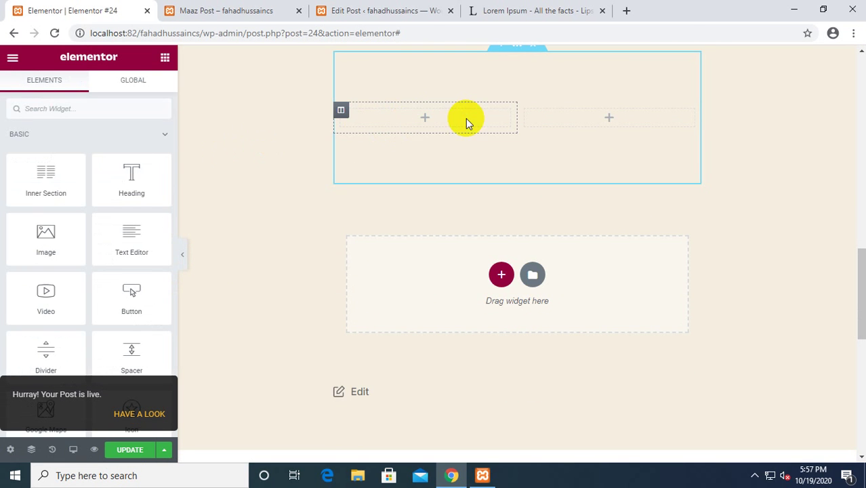
{"action": "scroll", "coordinate": [280, 210], "scroll_direction": "down", "scroll_amount": 1}
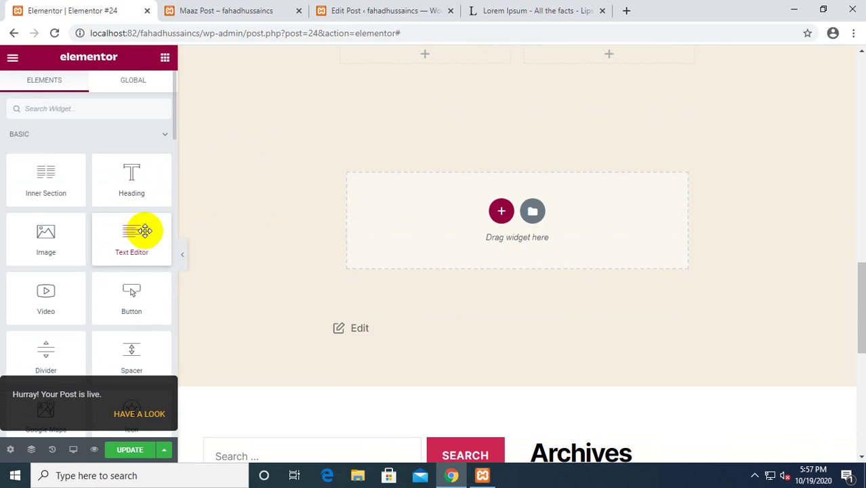
{"action": "left_click_drag", "start_coordinate": [131, 240], "coordinate": [438, 75]}
Place a second Lorem ipsum text block in the right column and update the page.
{"action": "scroll", "coordinate": [440, 194], "scroll_direction": "up", "scroll_amount": 2}
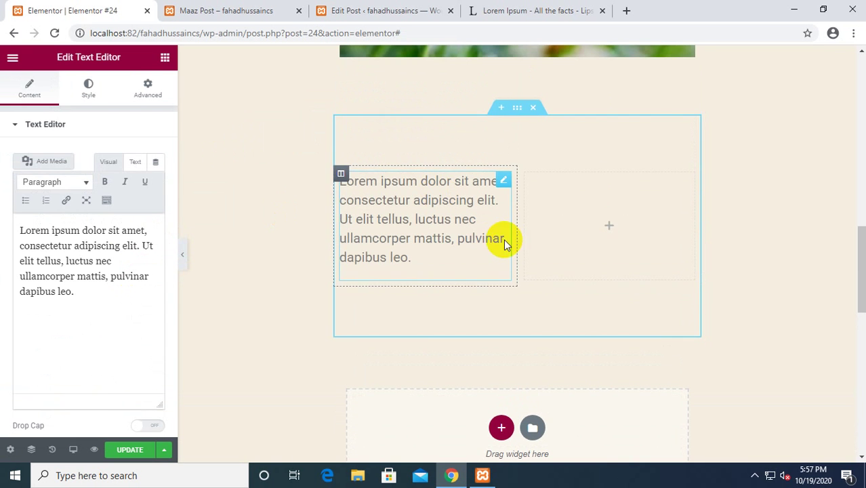
{"action": "left_click", "coordinate": [600, 232]}
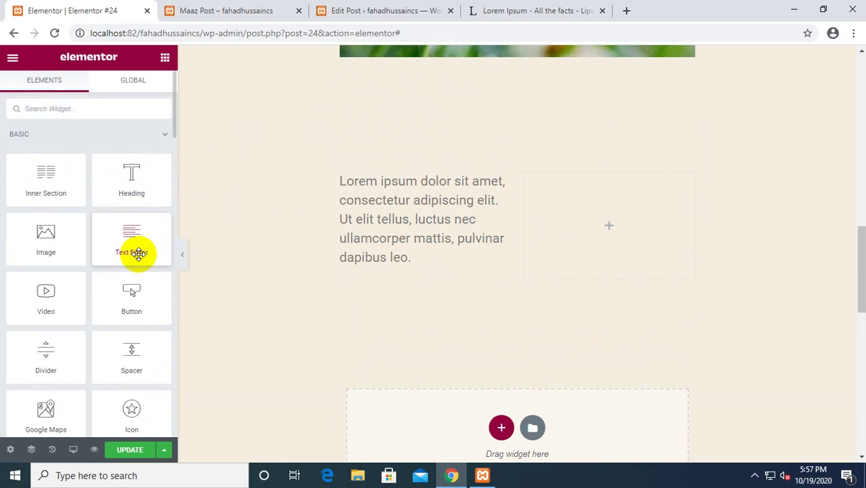
{"action": "left_click_drag", "start_coordinate": [139, 252], "coordinate": [581, 269]}
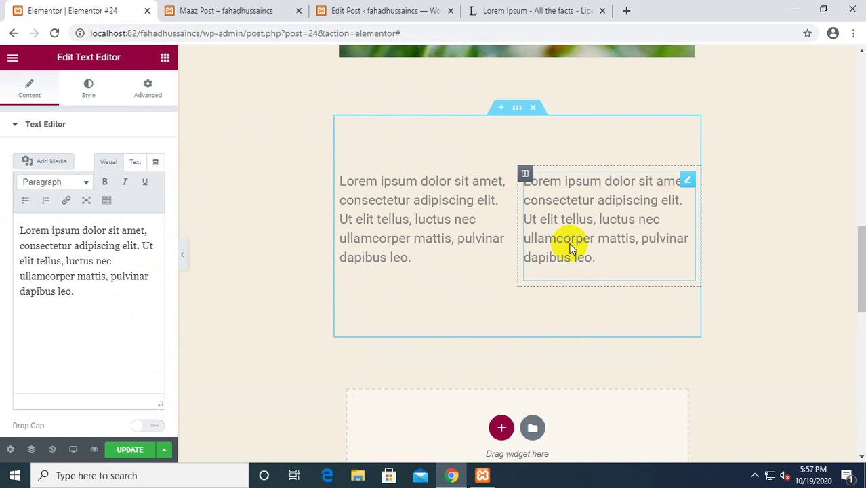
{"action": "left_click", "coordinate": [596, 258]}
{"action": "scroll", "coordinate": [549, 227], "scroll_direction": "up", "scroll_amount": 5}
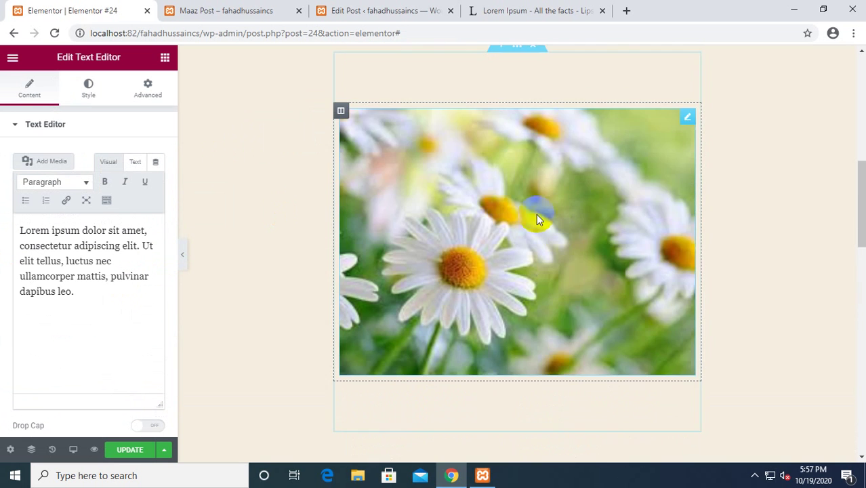
{"action": "scroll", "coordinate": [493, 173], "scroll_direction": "down", "scroll_amount": 4}
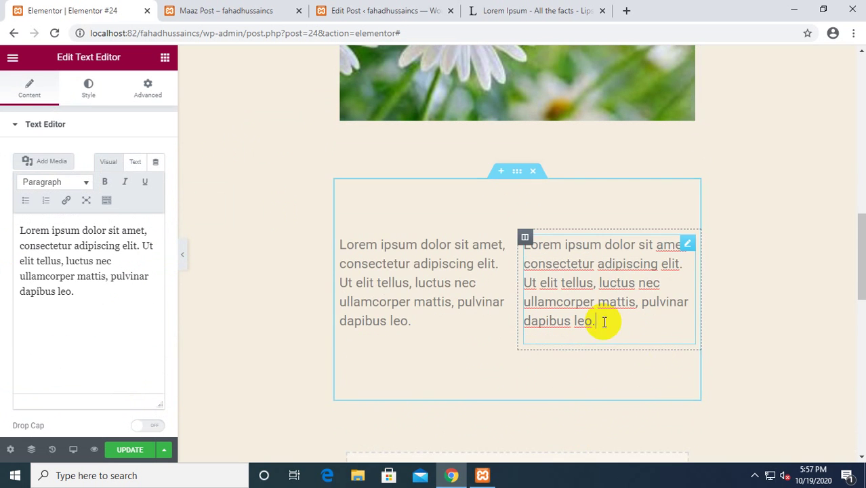
{"action": "scroll", "coordinate": [422, 282], "scroll_direction": "down", "scroll_amount": 1}
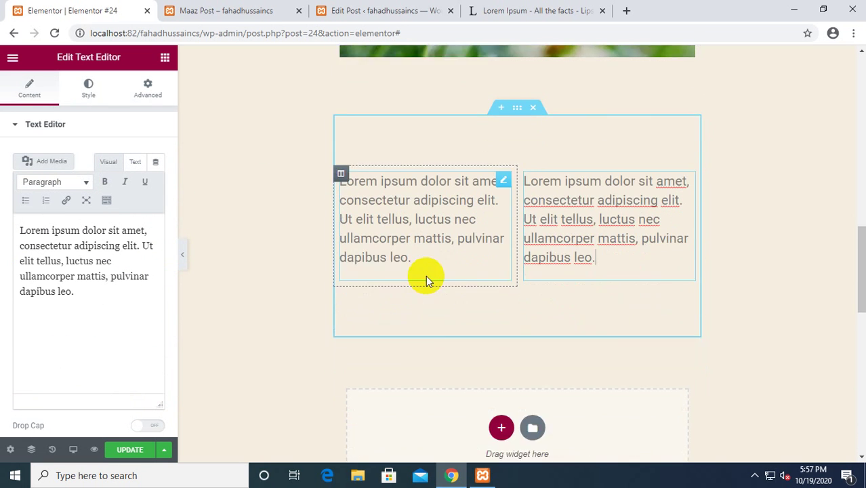
{"action": "left_click", "coordinate": [130, 448]}
{"action": "scroll", "coordinate": [395, 247], "scroll_direction": "down", "scroll_amount": 1}
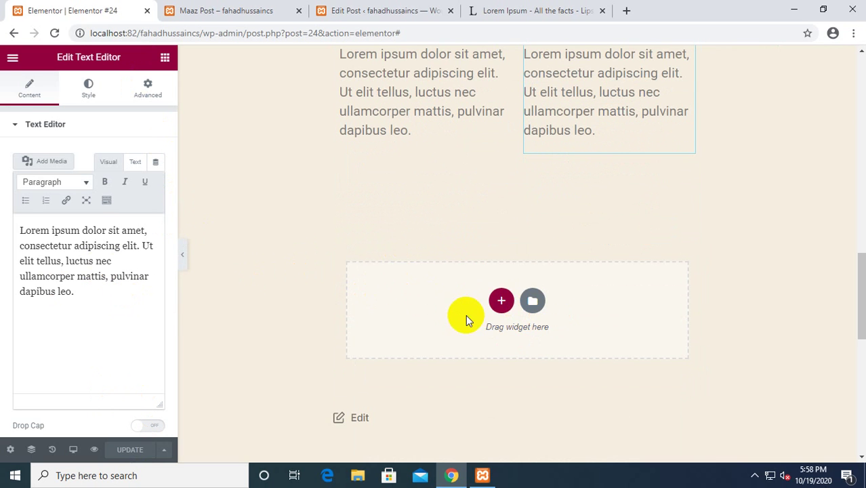
Add a new single-column section below the two Lorem Ipsum text columns.
{"action": "left_click", "coordinate": [502, 300]}
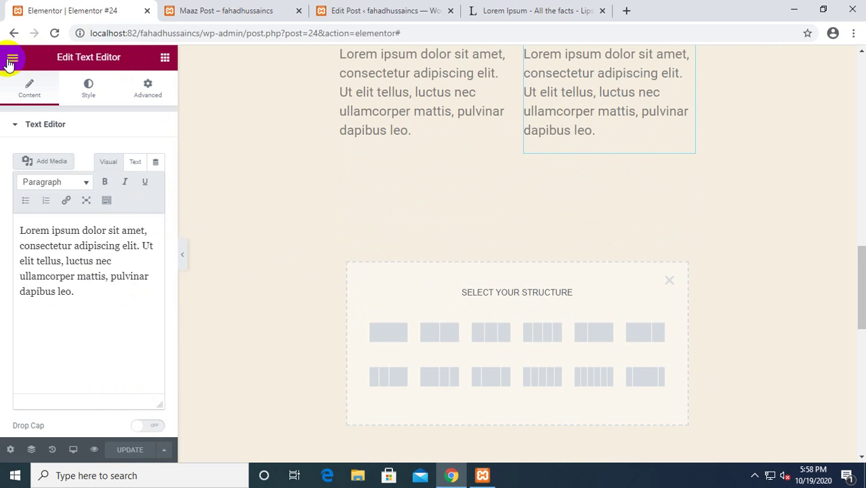
{"action": "left_click", "coordinate": [165, 58]}
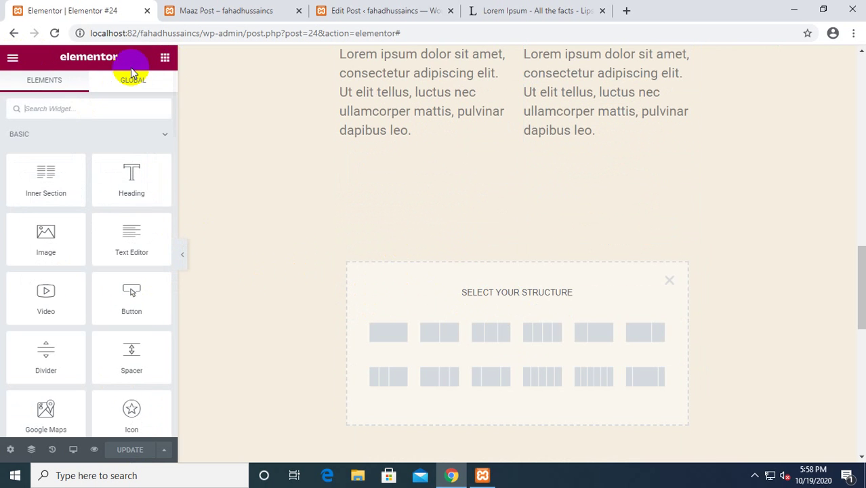
{"action": "scroll", "coordinate": [91, 207], "scroll_direction": "down", "scroll_amount": 2}
{"action": "scroll", "coordinate": [77, 269], "scroll_direction": "down", "scroll_amount": 2}
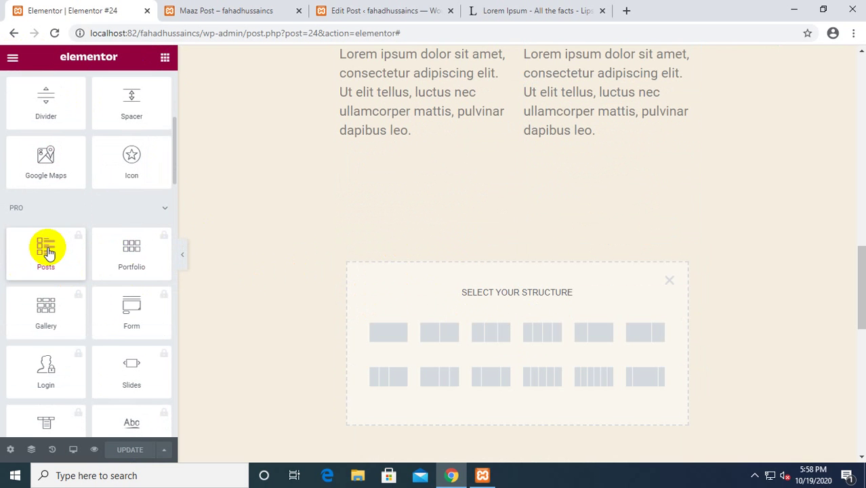
{"action": "left_click", "coordinate": [389, 333]}
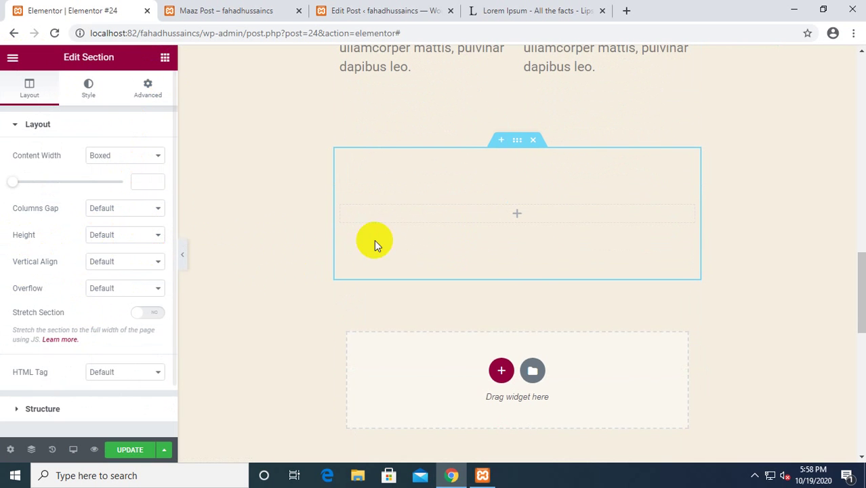
Try adding the Posts widget, dismissing its upgrade notice both times.
{"action": "left_click", "coordinate": [548, 213]}
{"action": "scroll", "coordinate": [20, 261], "scroll_direction": "down", "scroll_amount": 1}
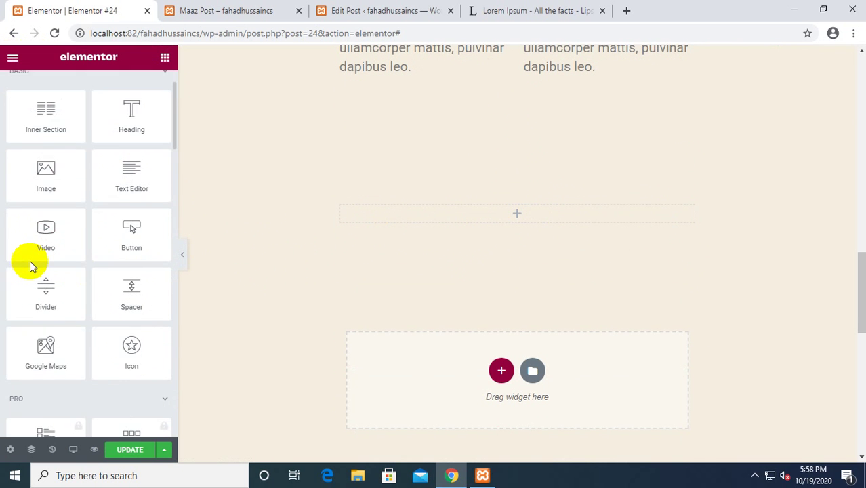
{"action": "scroll", "coordinate": [45, 290], "scroll_direction": "down", "scroll_amount": 2}
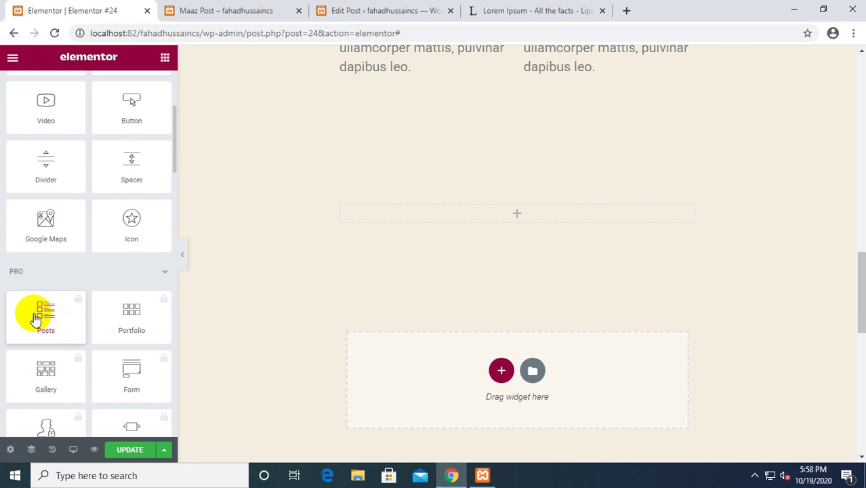
{"action": "left_click", "coordinate": [30, 313]}
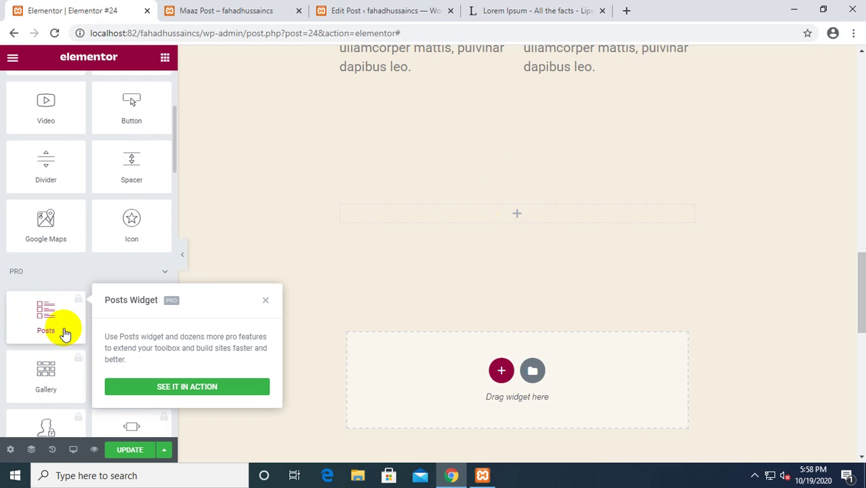
{"action": "left_click", "coordinate": [265, 302]}
{"action": "left_click", "coordinate": [46, 313]}
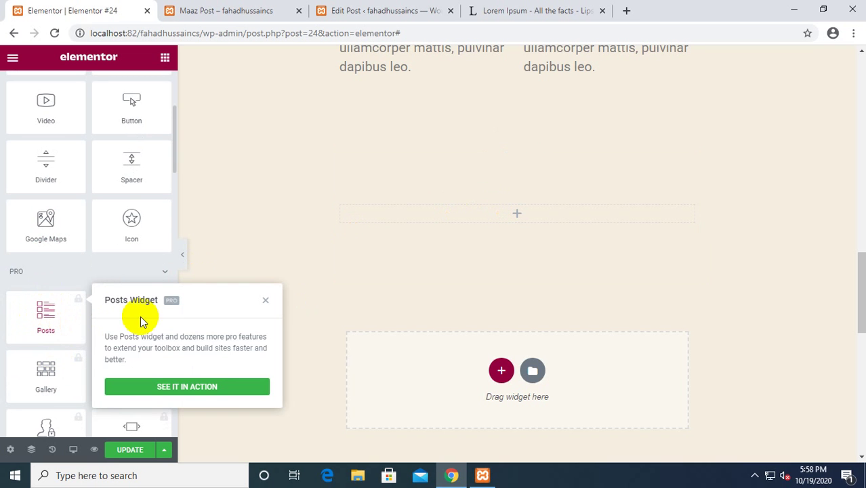
{"action": "left_click", "coordinate": [265, 301]}
Drag the Sidebar widget from General into the new section and select it.
{"action": "scroll", "coordinate": [61, 294], "scroll_direction": "down", "scroll_amount": 5}
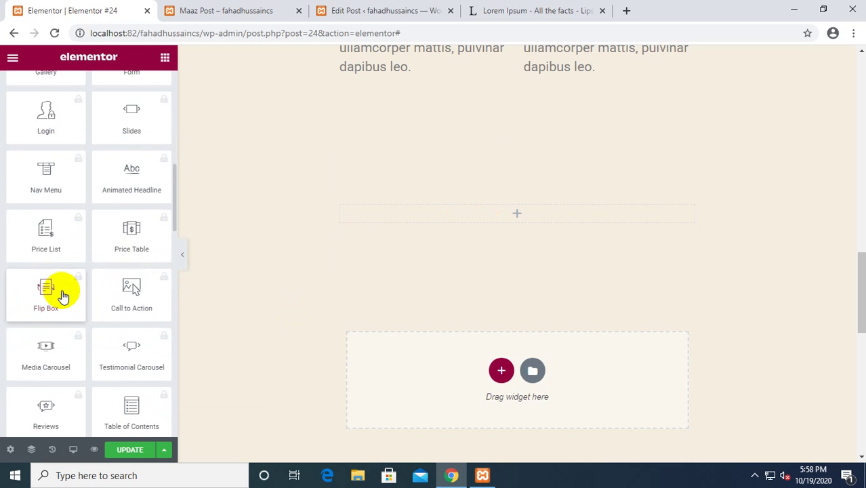
{"action": "scroll", "coordinate": [62, 294], "scroll_direction": "down", "scroll_amount": 10}
{"action": "scroll", "coordinate": [61, 290], "scroll_direction": "up", "scroll_amount": 2}
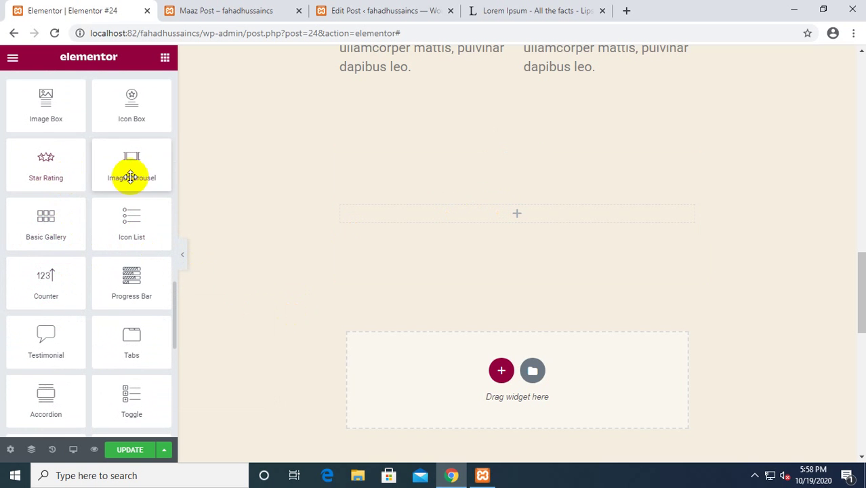
{"action": "scroll", "coordinate": [150, 231], "scroll_direction": "up", "scroll_amount": 1}
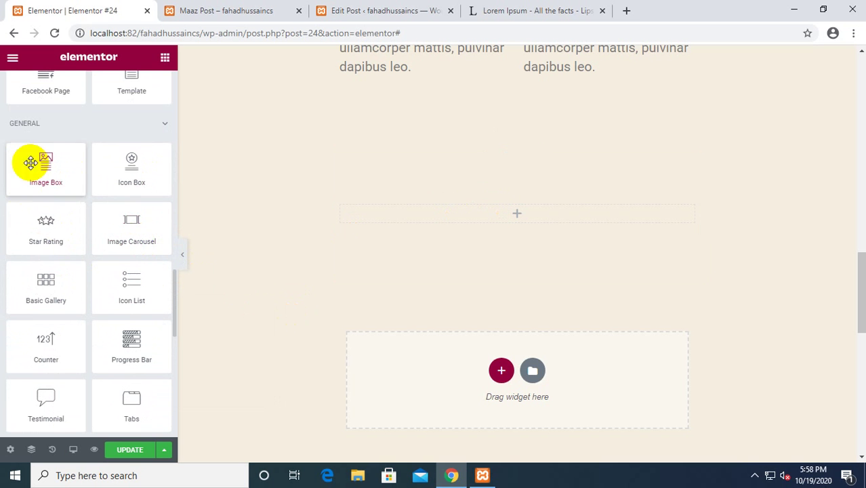
{"action": "scroll", "coordinate": [82, 229], "scroll_direction": "down", "scroll_amount": 3}
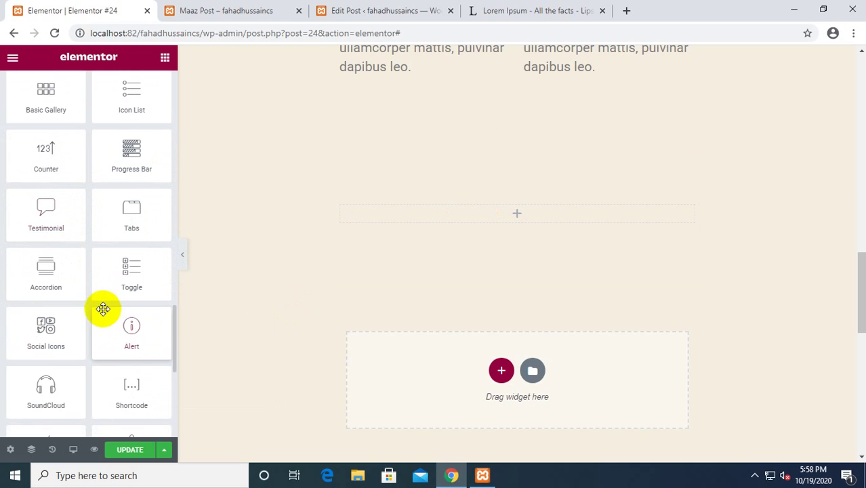
{"action": "scroll", "coordinate": [67, 308], "scroll_direction": "down", "scroll_amount": 1}
{"action": "scroll", "coordinate": [145, 253], "scroll_direction": "down", "scroll_amount": 2}
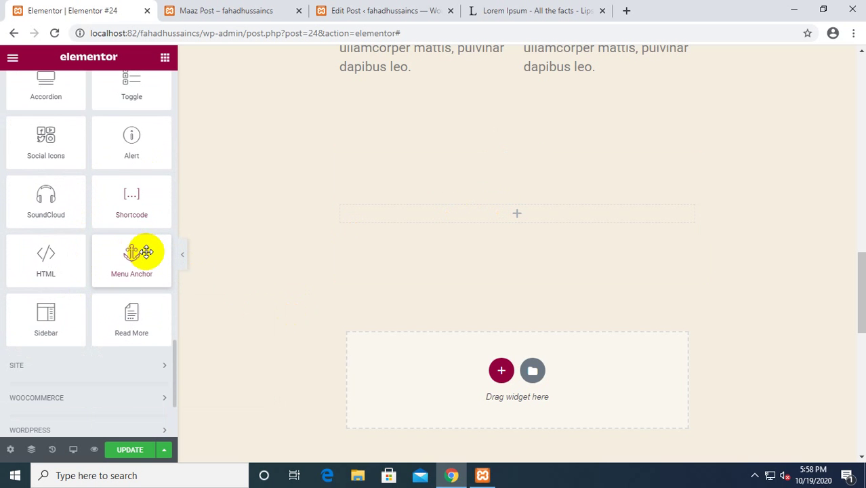
{"action": "scroll", "coordinate": [145, 251], "scroll_direction": "up", "scroll_amount": 2}
{"action": "scroll", "coordinate": [145, 252], "scroll_direction": "down", "scroll_amount": 2}
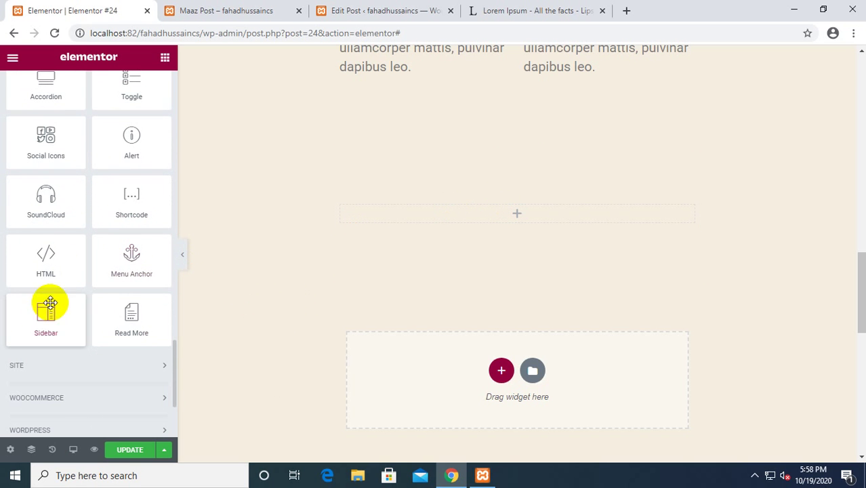
{"action": "left_click_drag", "start_coordinate": [46, 315], "coordinate": [522, 219]}
{"action": "scroll", "coordinate": [484, 274], "scroll_direction": "up", "scroll_amount": 1}
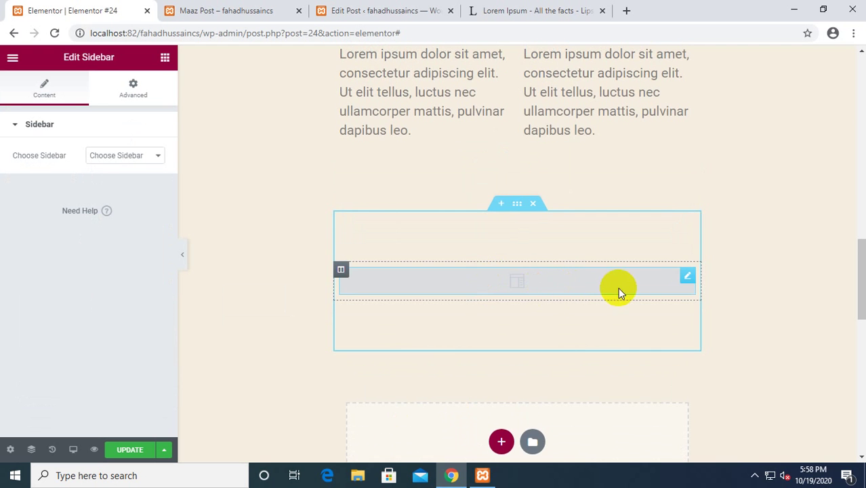
{"action": "left_click_drag", "start_coordinate": [617, 288], "coordinate": [651, 281]}
{"action": "left_click", "coordinate": [688, 276]}
{"action": "left_click", "coordinate": [495, 270]}
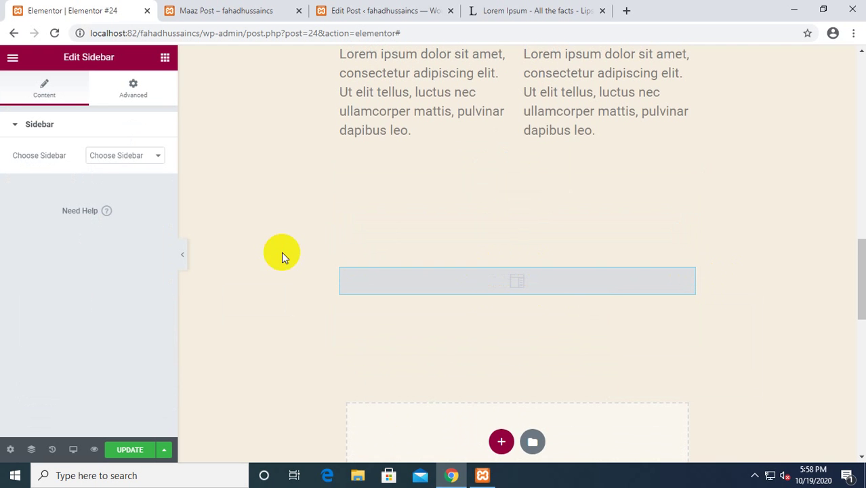
{"action": "scroll", "coordinate": [251, 248], "scroll_direction": "up", "scroll_amount": 2}
Set Choose Sidebar to Footer #1, showing search, Recent Posts and Recent Comments.
{"action": "scroll", "coordinate": [454, 291], "scroll_direction": "down", "scroll_amount": 2}
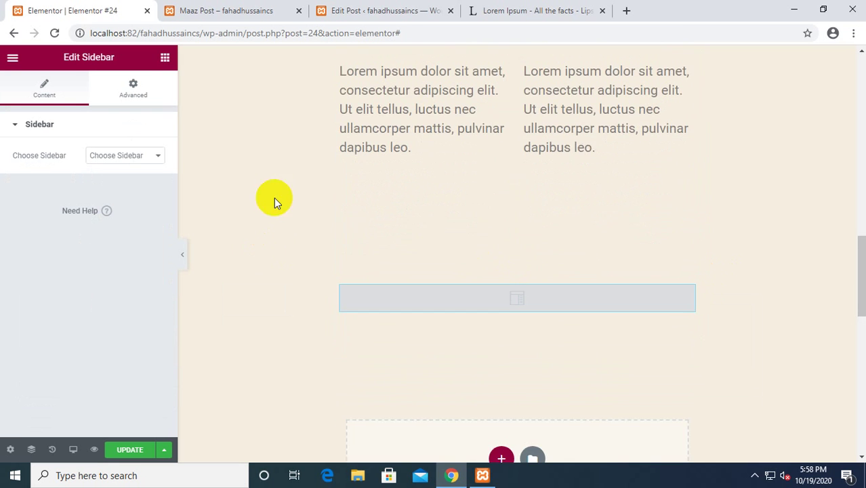
{"action": "left_click", "coordinate": [146, 157]}
{"action": "scroll", "coordinate": [312, 193], "scroll_direction": "down", "scroll_amount": 2}
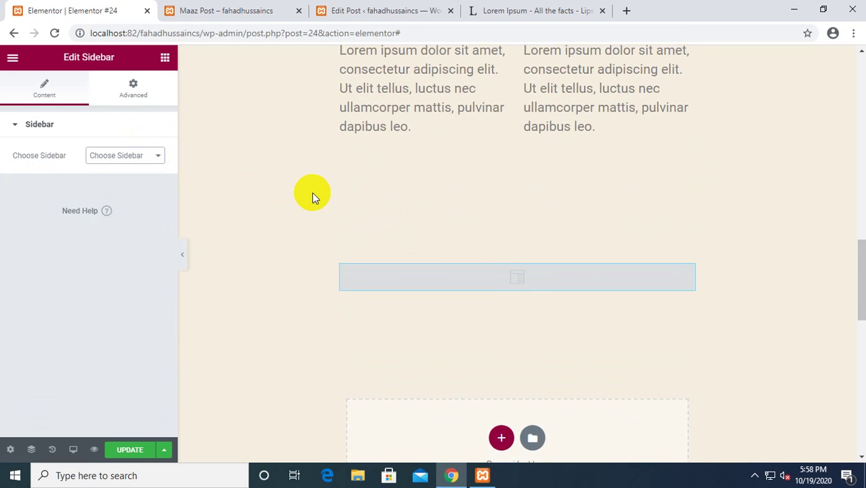
{"action": "scroll", "coordinate": [312, 192], "scroll_direction": "up", "scroll_amount": 1}
{"action": "left_click", "coordinate": [132, 160]}
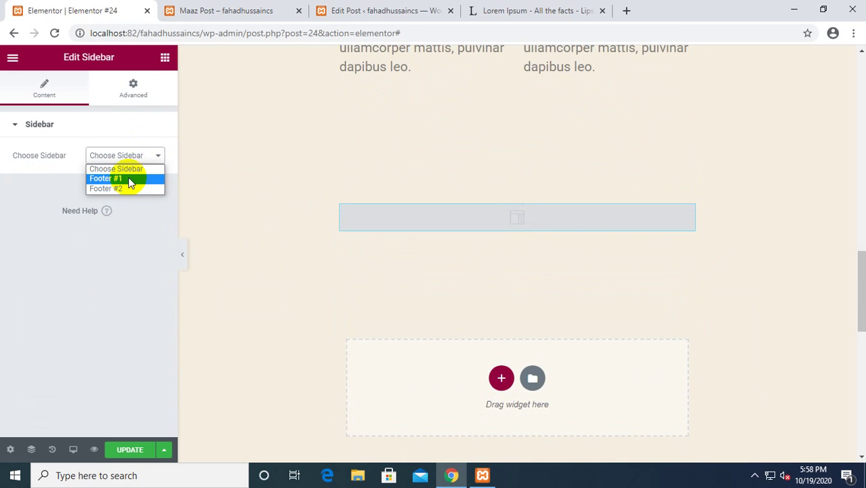
{"action": "left_click", "coordinate": [128, 178]}
{"action": "scroll", "coordinate": [373, 204], "scroll_direction": "down", "scroll_amount": 7}
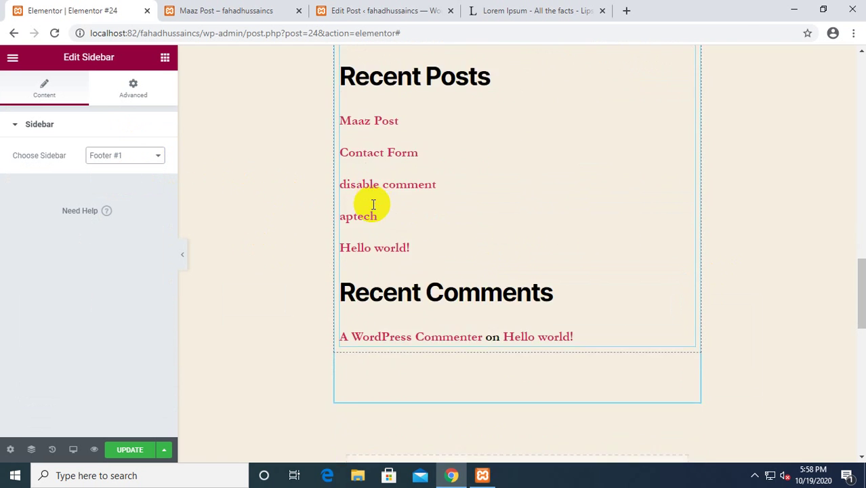
{"action": "scroll", "coordinate": [491, 241], "scroll_direction": "up", "scroll_amount": 7}
{"action": "scroll", "coordinate": [490, 240], "scroll_direction": "up", "scroll_amount": 1}
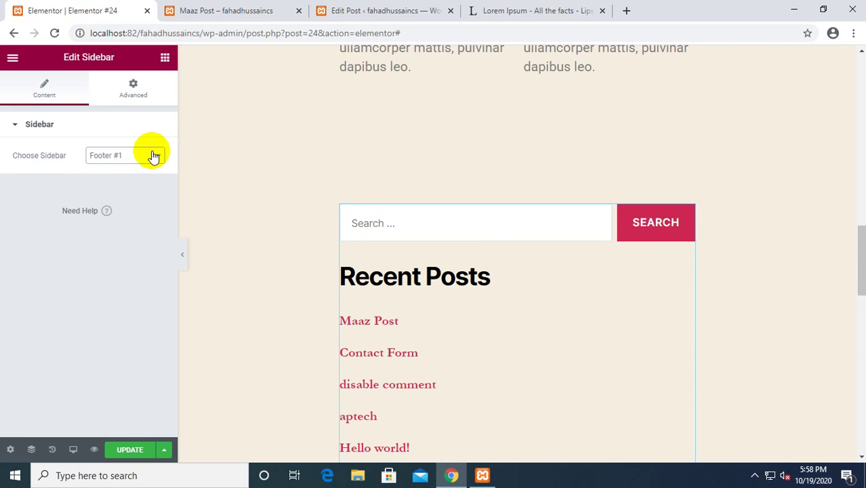
{"action": "scroll", "coordinate": [532, 328], "scroll_direction": "down", "scroll_amount": 4}
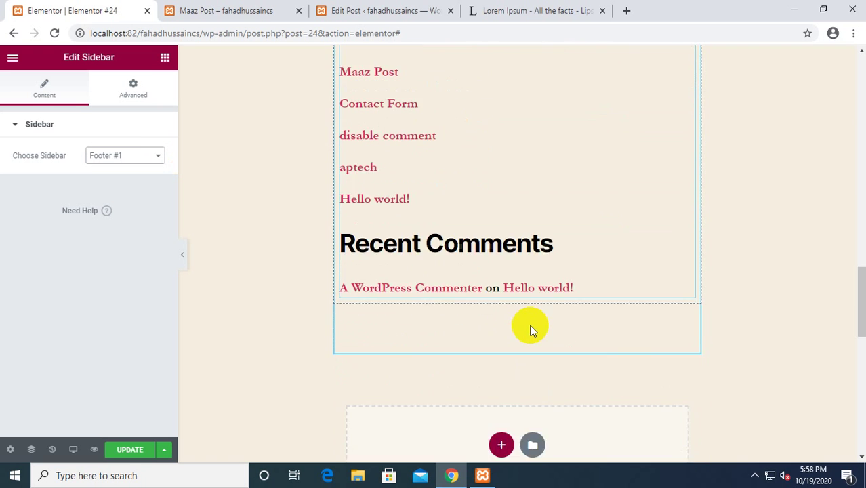
{"action": "scroll", "coordinate": [683, 243], "scroll_direction": "up", "scroll_amount": 3}
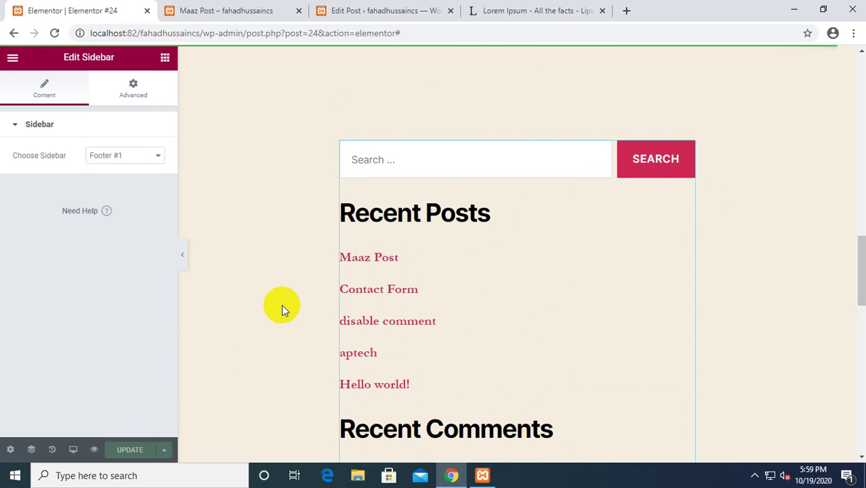
{"action": "scroll", "coordinate": [245, 231], "scroll_direction": "up", "scroll_amount": 2}
{"action": "left_click", "coordinate": [217, 10]}
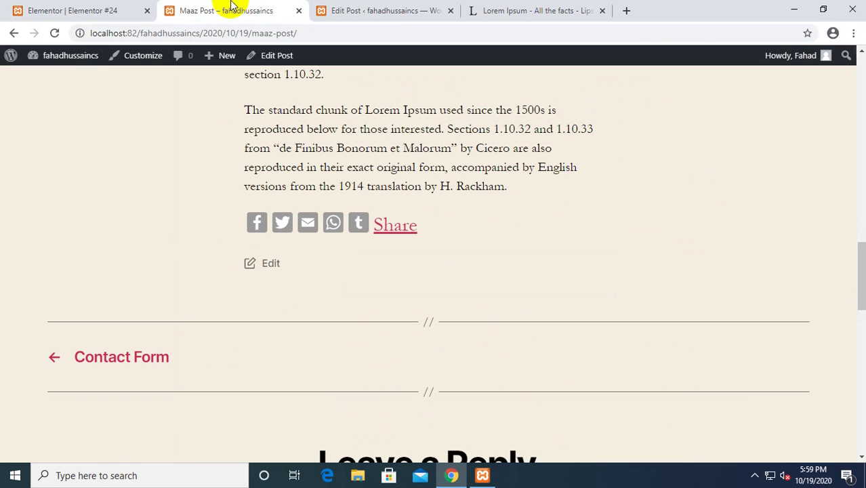
From Dashboard > Pages, open the Elementor #24 page's View link in a new tab.
{"action": "mouse_move", "coordinate": [63, 57]}
{"action": "left_click", "coordinate": [59, 80]}
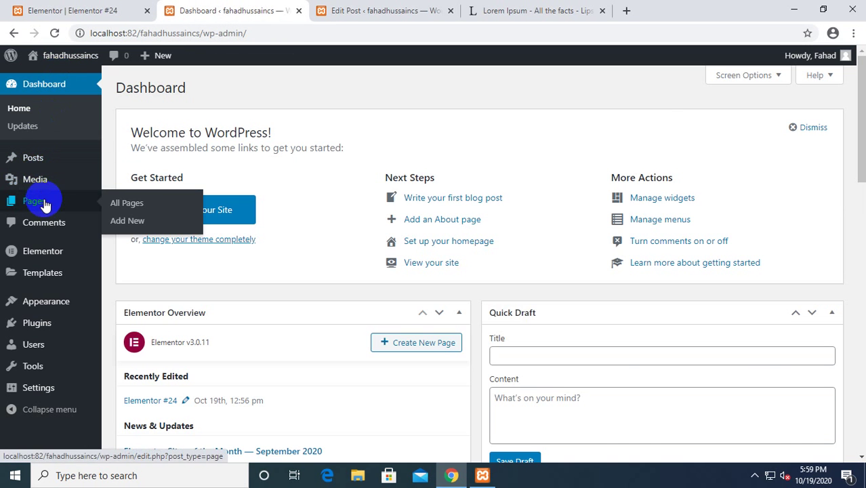
{"action": "left_click", "coordinate": [44, 205]}
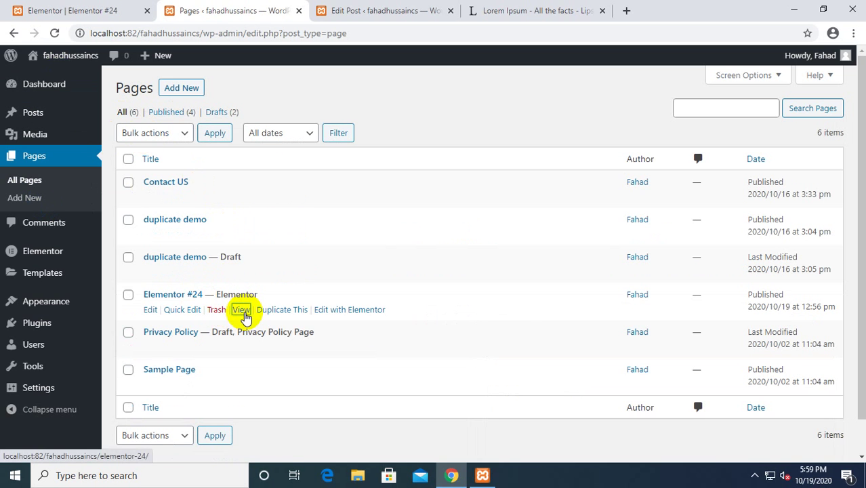
{"action": "middle_click", "coordinate": [243, 310]}
Review and reload the live Elementor #24 page, then go back to the editor.
{"action": "left_click", "coordinate": [374, 8]}
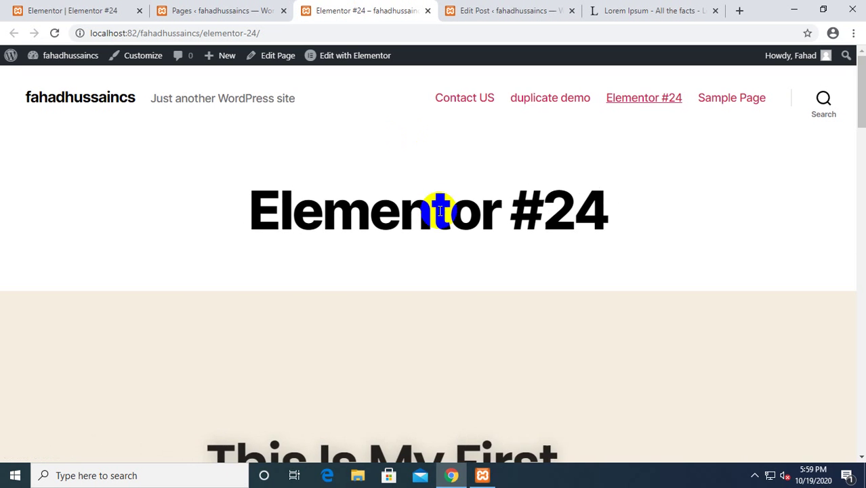
{"action": "scroll", "coordinate": [440, 211], "scroll_direction": "down", "scroll_amount": 10}
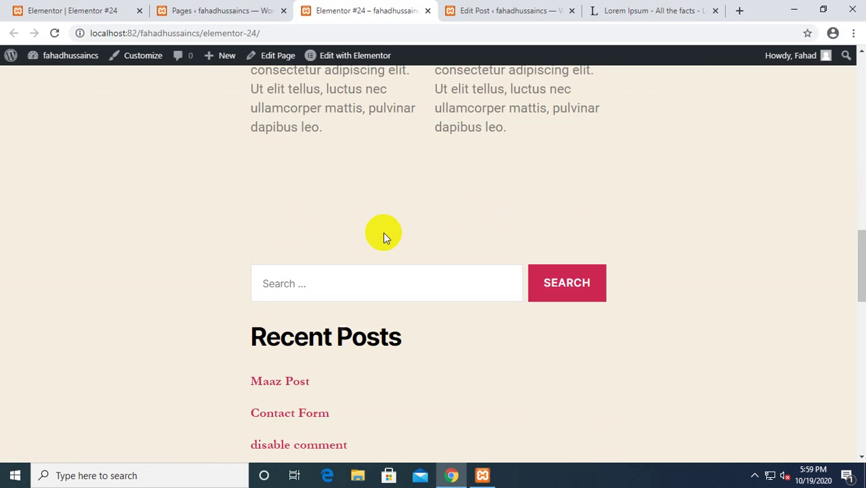
{"action": "scroll", "coordinate": [383, 232], "scroll_direction": "down", "scroll_amount": 10}
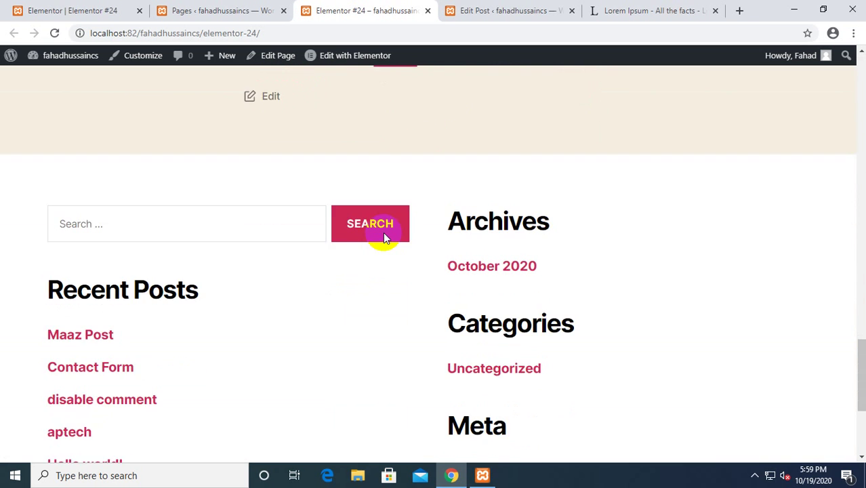
{"action": "scroll", "coordinate": [383, 232], "scroll_direction": "up", "scroll_amount": 15}
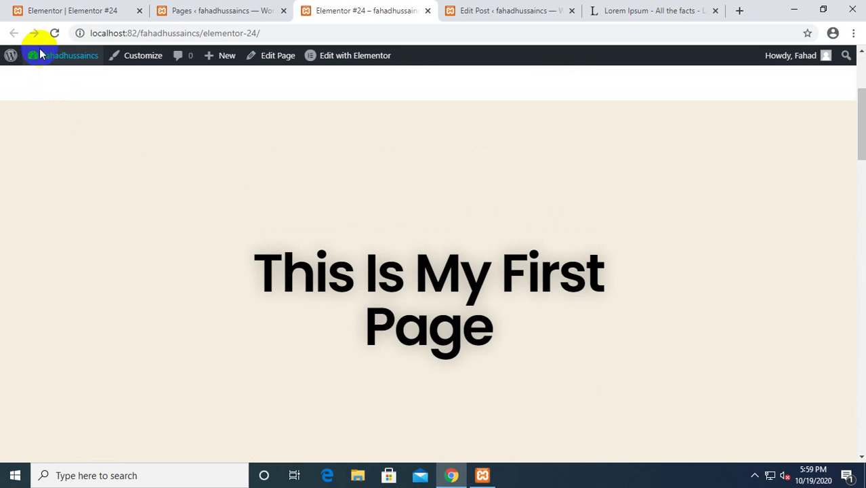
{"action": "left_click", "coordinate": [54, 33]}
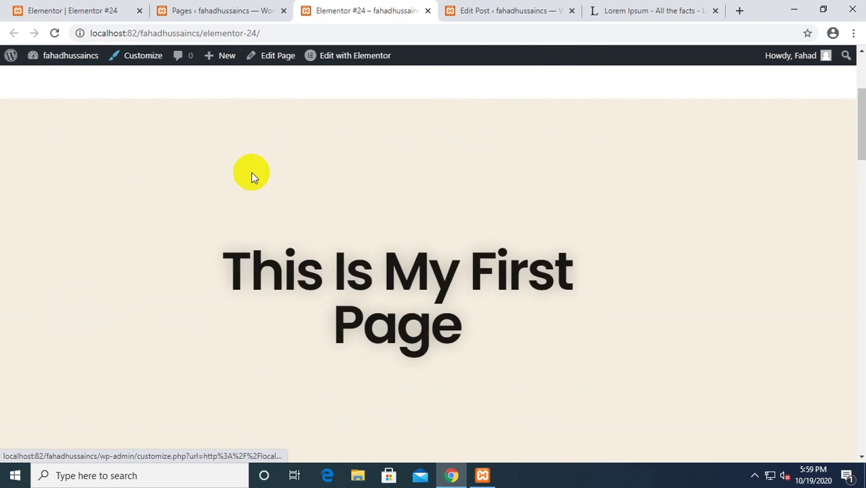
{"action": "scroll", "coordinate": [519, 305], "scroll_direction": "down", "scroll_amount": 5}
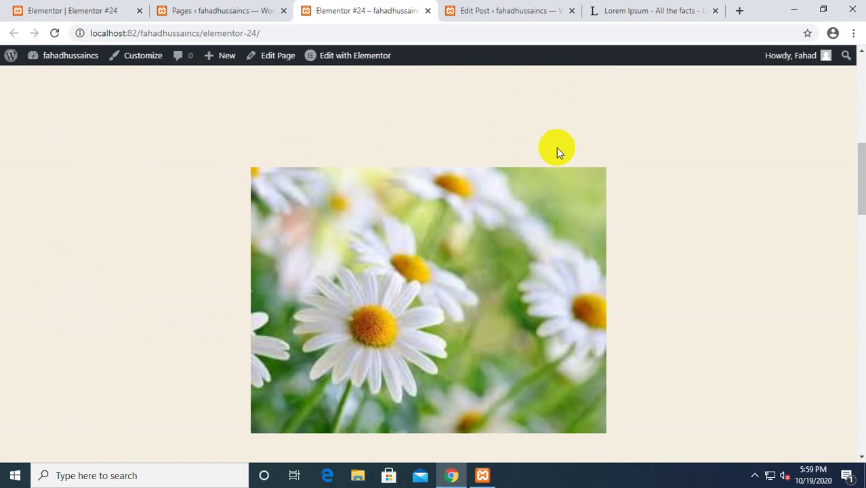
{"action": "scroll", "coordinate": [506, 232], "scroll_direction": "down", "scroll_amount": 1}
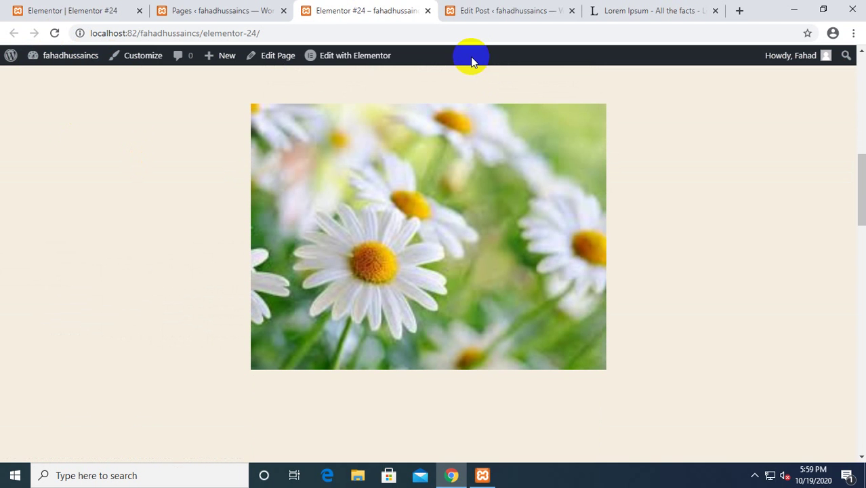
{"action": "left_click", "coordinate": [67, 9]}
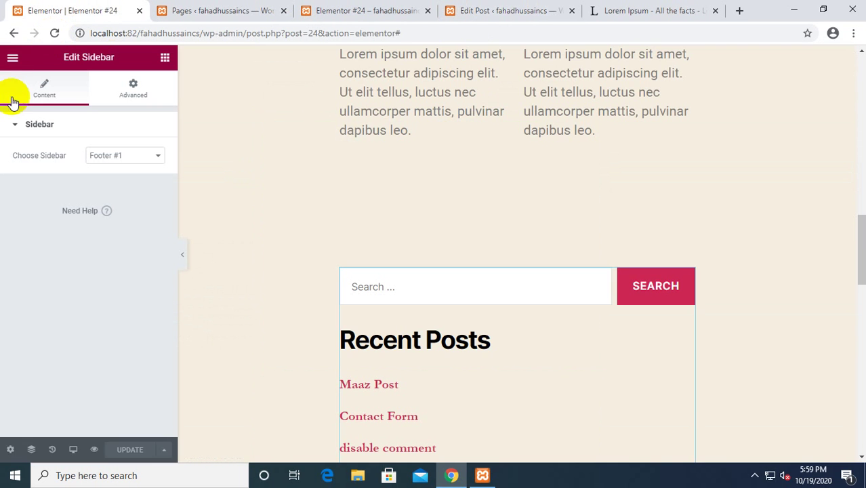
Close the live Elementor #24 page and Edit Post tabs, returning to the dashboard tab.
{"action": "left_click", "coordinate": [14, 33]}
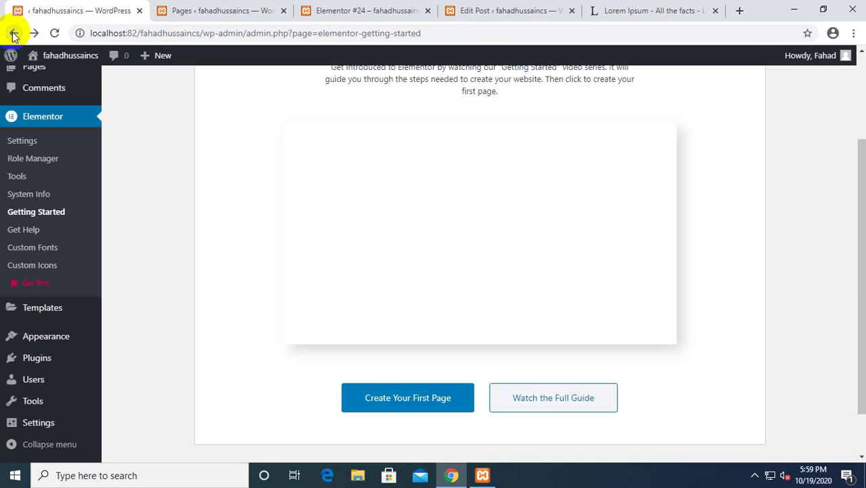
{"action": "scroll", "coordinate": [57, 115], "scroll_direction": "up", "scroll_amount": 2}
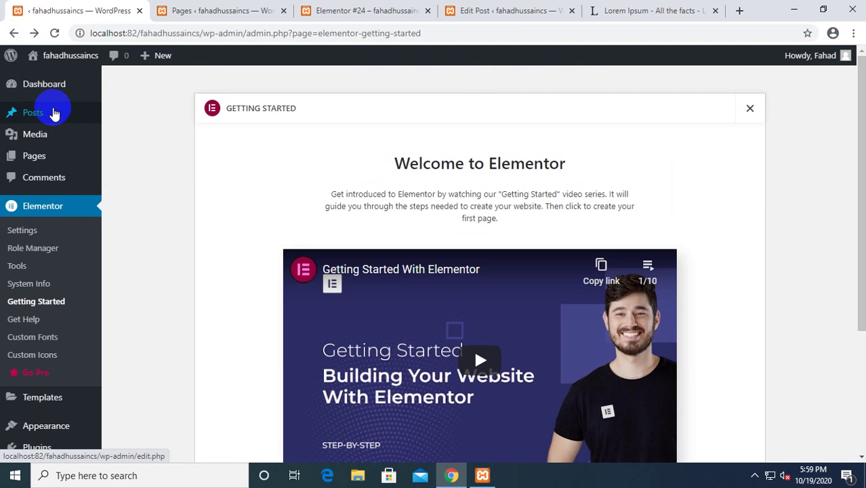
{"action": "left_click", "coordinate": [38, 84]}
{"action": "left_click", "coordinate": [195, 9]}
{"action": "left_click", "coordinate": [388, 6]}
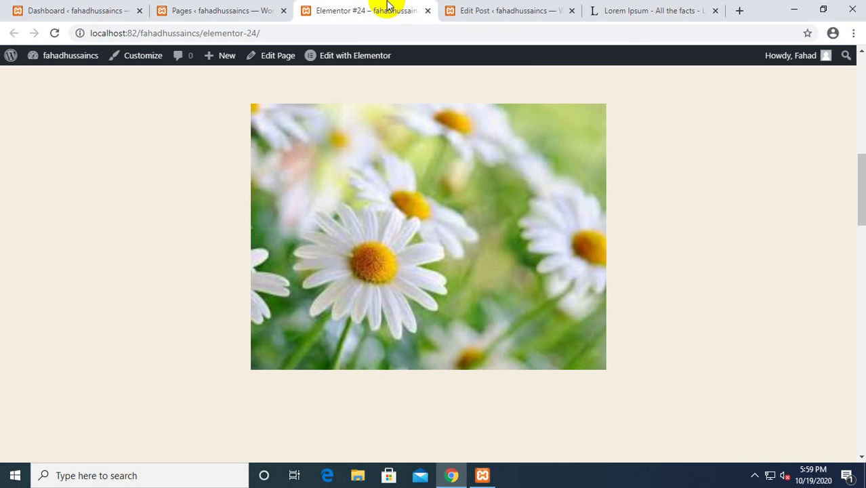
{"action": "left_click", "coordinate": [428, 11]}
{"action": "left_click", "coordinate": [428, 11]}
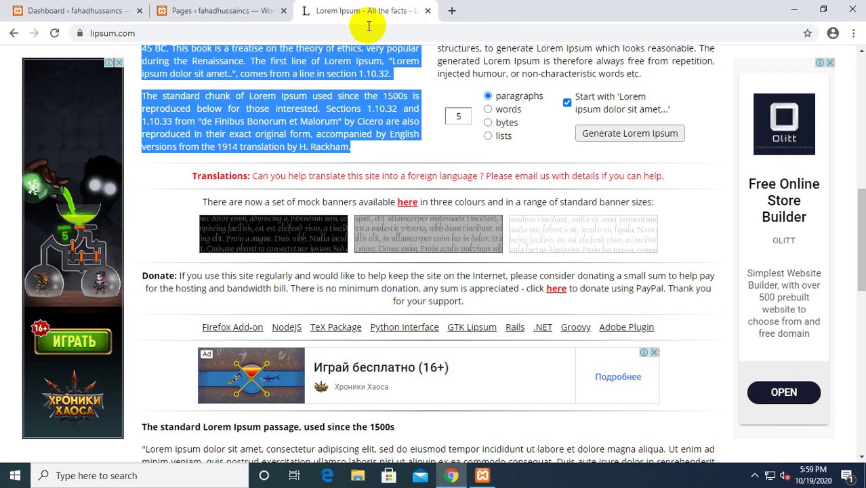
{"action": "left_click", "coordinate": [64, 11]}
Go to Plugins in the admin sidebar to list the installed plugins.
{"action": "scroll", "coordinate": [194, 280], "scroll_direction": "down", "scroll_amount": 2}
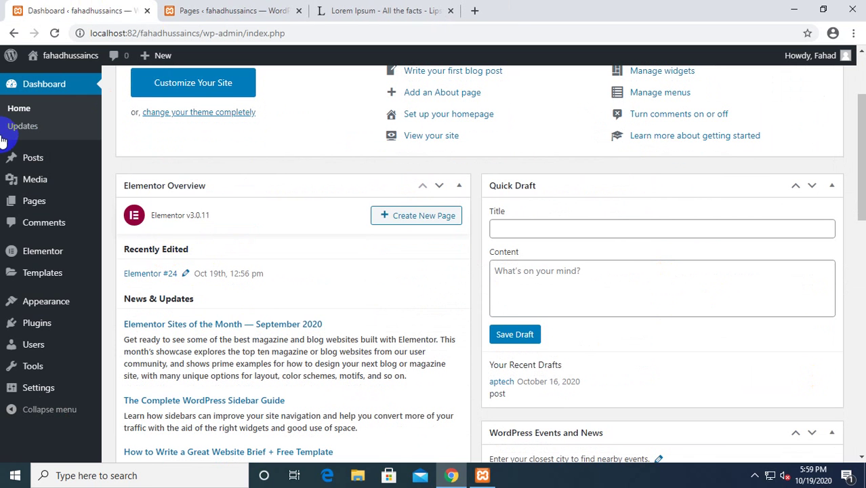
{"action": "scroll", "coordinate": [140, 242], "scroll_direction": "down", "scroll_amount": 4}
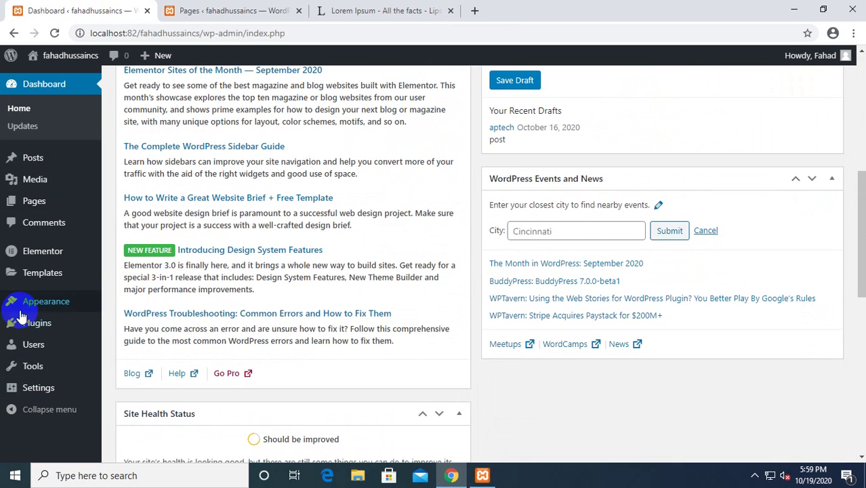
{"action": "left_click", "coordinate": [31, 323]}
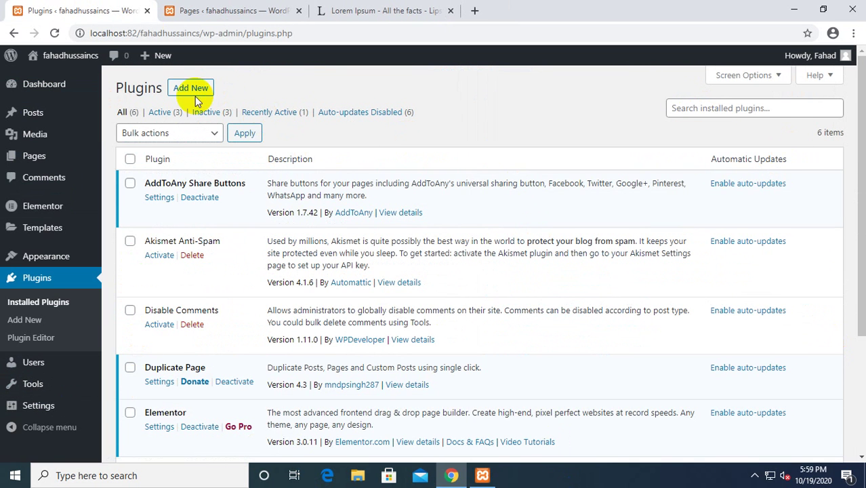
Search Add New for 'tablepress', then install and activate the TablePress plugin.
{"action": "left_click", "coordinate": [189, 89]}
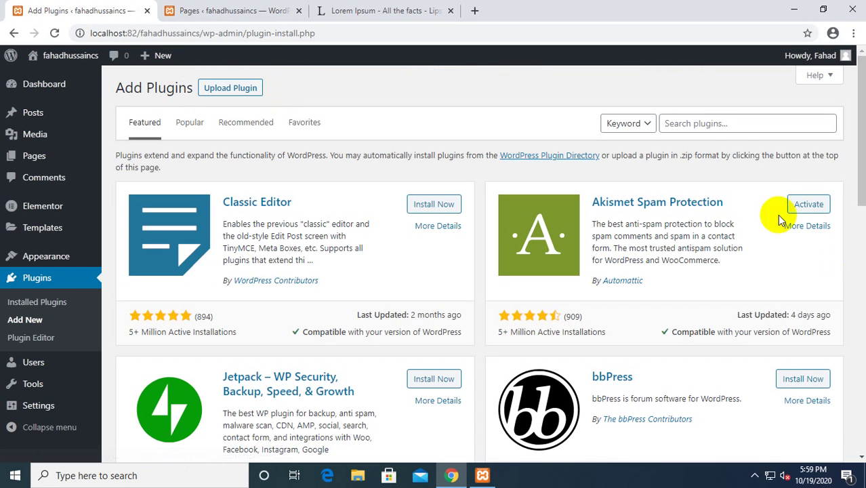
{"action": "left_click", "coordinate": [696, 122]}
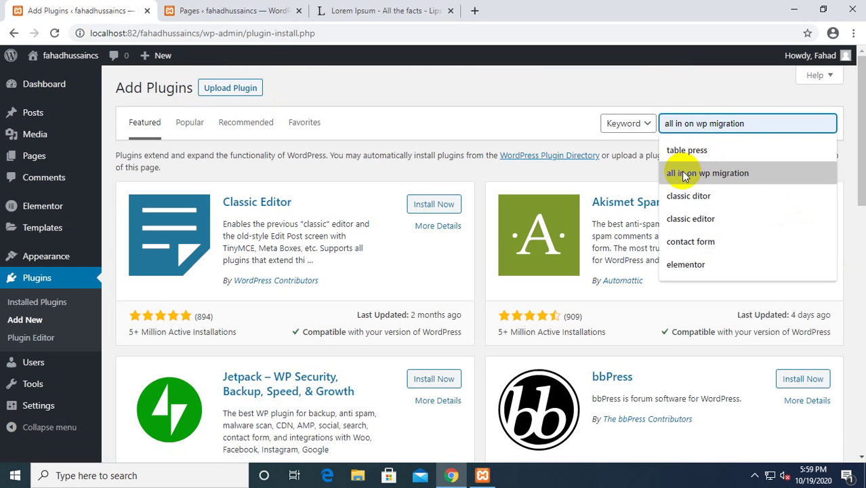
{"action": "left_click", "coordinate": [684, 156]}
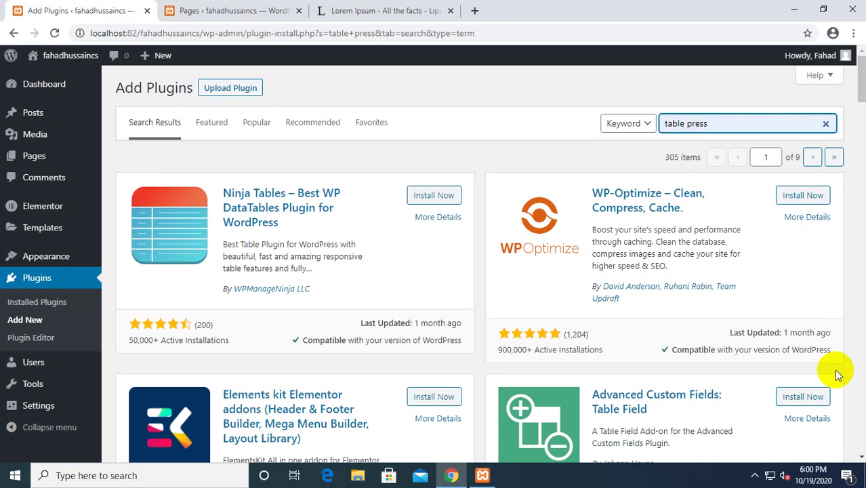
{"action": "key", "text": "BackSpace"}
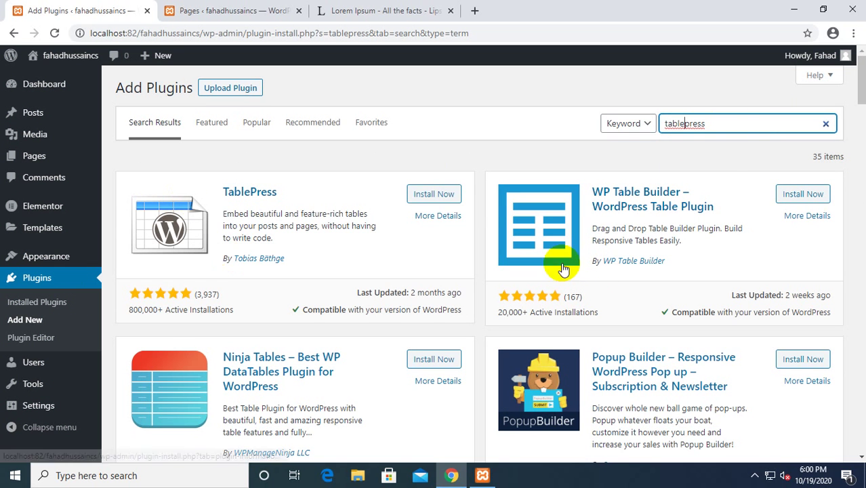
{"action": "left_click", "coordinate": [434, 194]}
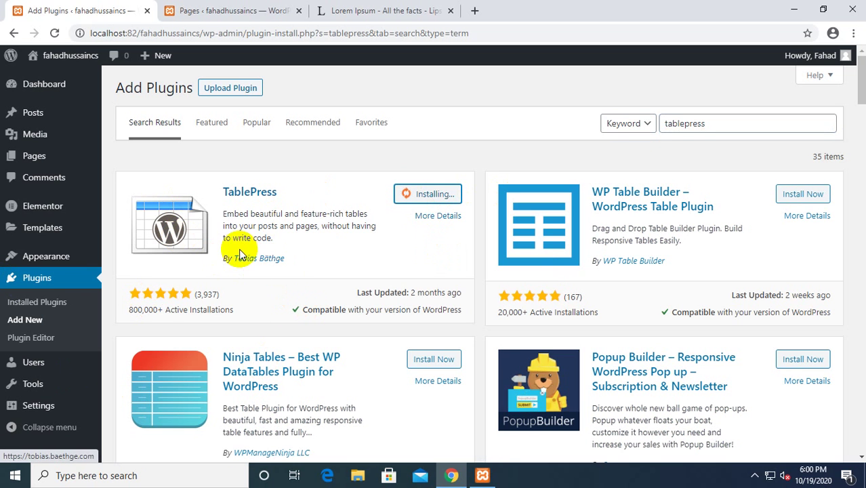
{"action": "double_click", "coordinate": [750, 125]}
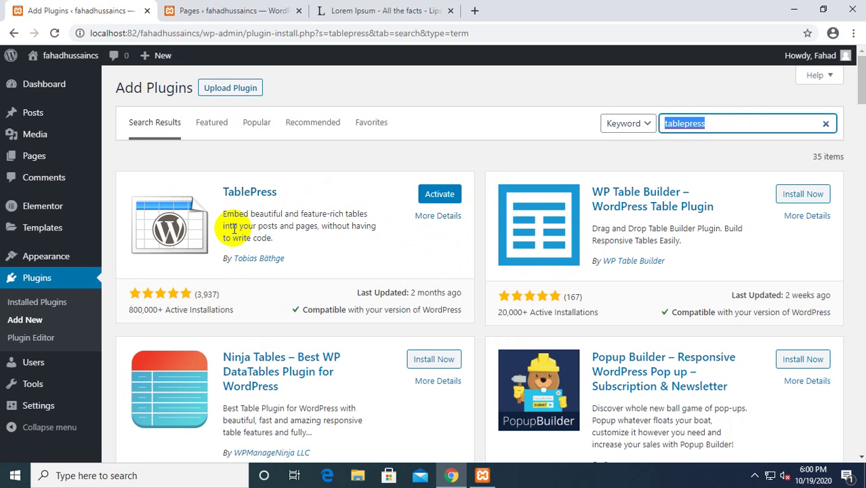
{"action": "left_click", "coordinate": [440, 194]}
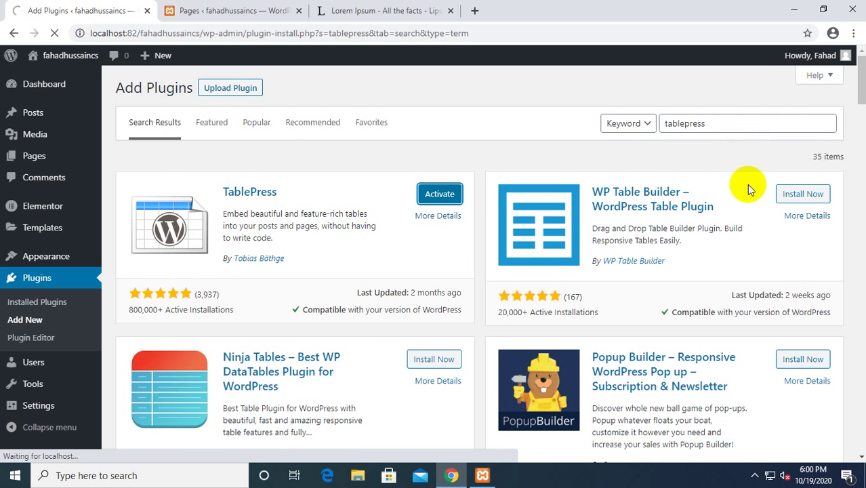
{"action": "scroll", "coordinate": [203, 348], "scroll_direction": "down", "scroll_amount": 4}
{"action": "scroll", "coordinate": [204, 347], "scroll_direction": "up", "scroll_amount": 4}
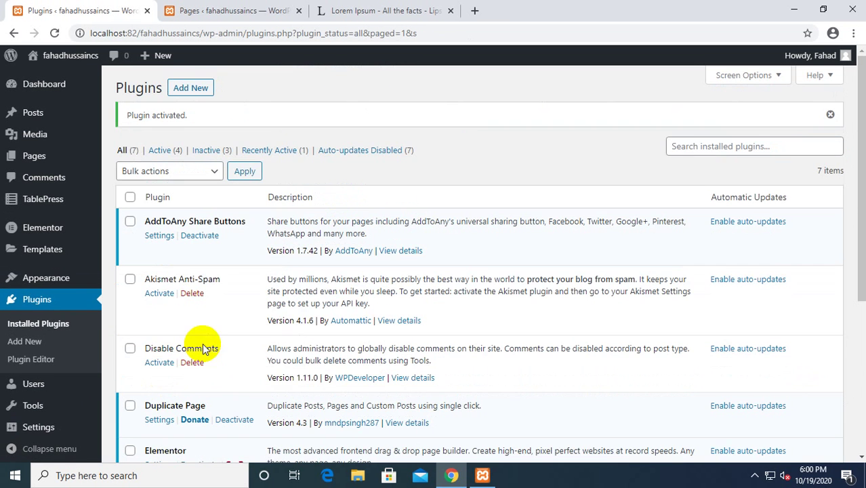
Search Add New for 'beaver builder' and install WordPress Page Builder – Beaver Builder.
{"action": "left_click", "coordinate": [190, 88]}
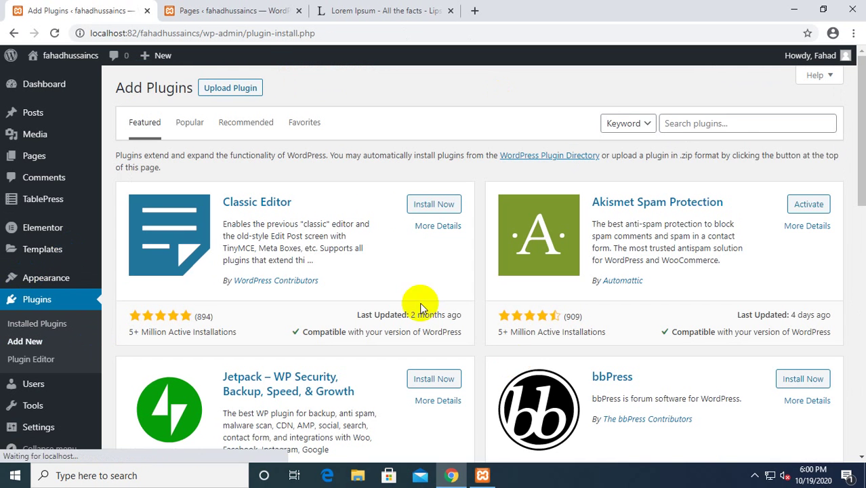
{"action": "left_click", "coordinate": [747, 123]}
{"action": "type", "text": "beaver builder"}
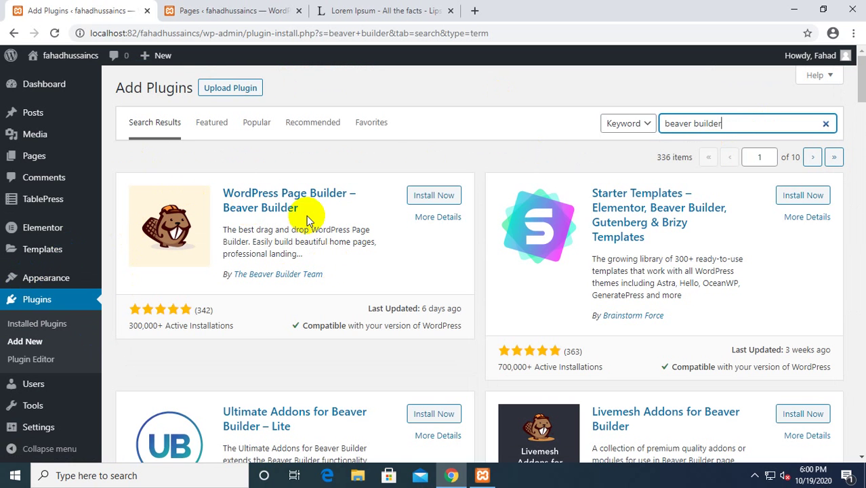
{"action": "left_click", "coordinate": [452, 199]}
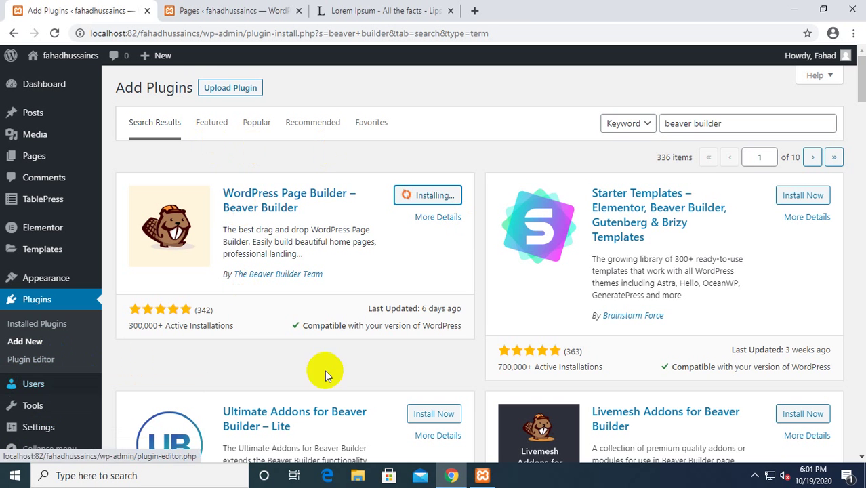
Open Installed Plugins in a new tab and deactivate Elementor and Duplicate Page.
{"action": "right_click", "coordinate": [83, 331]}
{"action": "left_click", "coordinate": [170, 342]}
{"action": "left_click", "coordinate": [275, 11]}
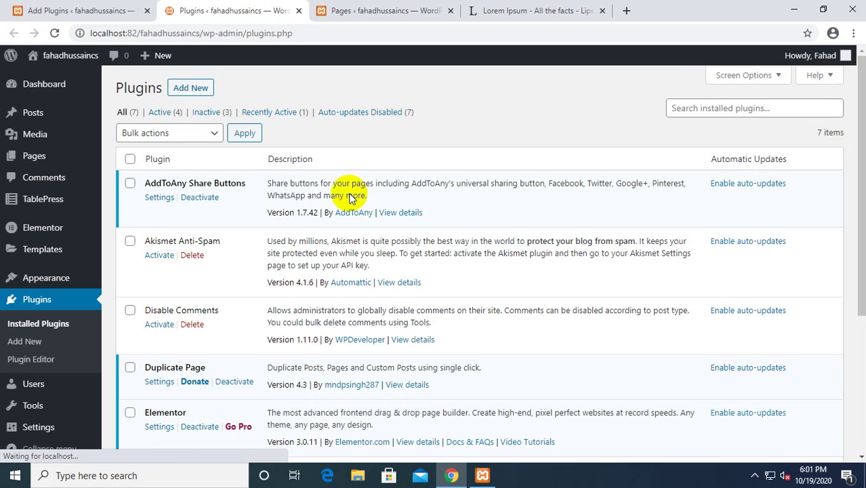
{"action": "scroll", "coordinate": [356, 319], "scroll_direction": "down", "scroll_amount": 2}
{"action": "scroll", "coordinate": [333, 325], "scroll_direction": "up", "scroll_amount": 2}
{"action": "scroll", "coordinate": [319, 320], "scroll_direction": "down", "scroll_amount": 3}
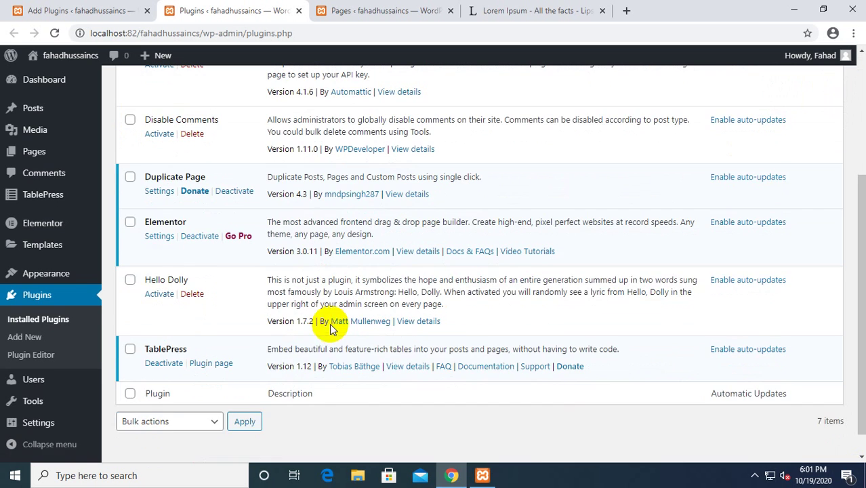
{"action": "left_click", "coordinate": [200, 238]}
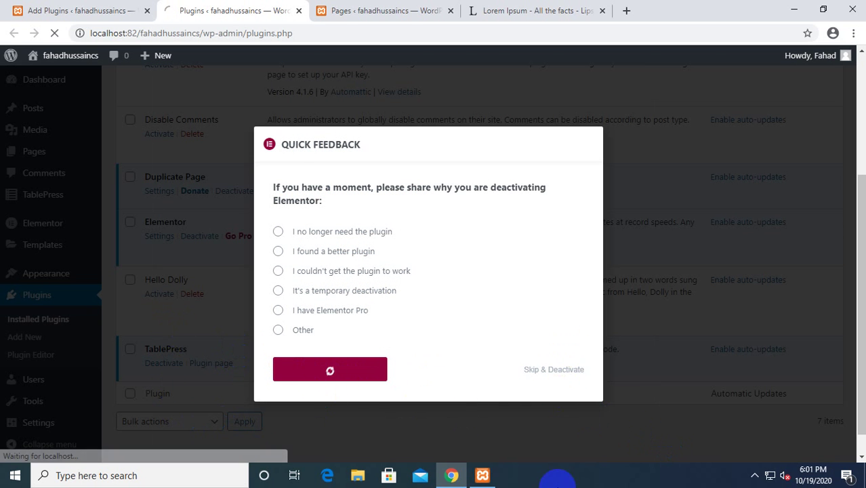
{"action": "scroll", "coordinate": [316, 319], "scroll_direction": "down", "scroll_amount": 2}
{"action": "scroll", "coordinate": [315, 318], "scroll_direction": "down", "scroll_amount": 2}
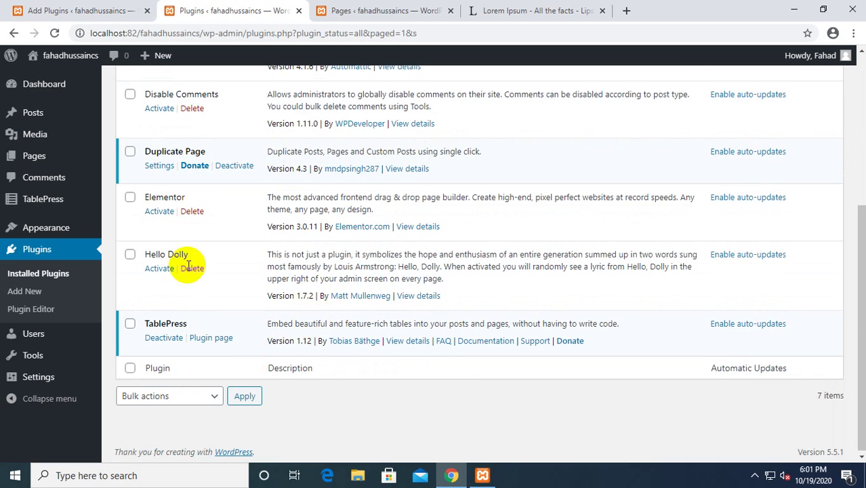
{"action": "scroll", "coordinate": [183, 204], "scroll_direction": "up", "scroll_amount": 1}
{"action": "scroll", "coordinate": [183, 246], "scroll_direction": "up", "scroll_amount": 1}
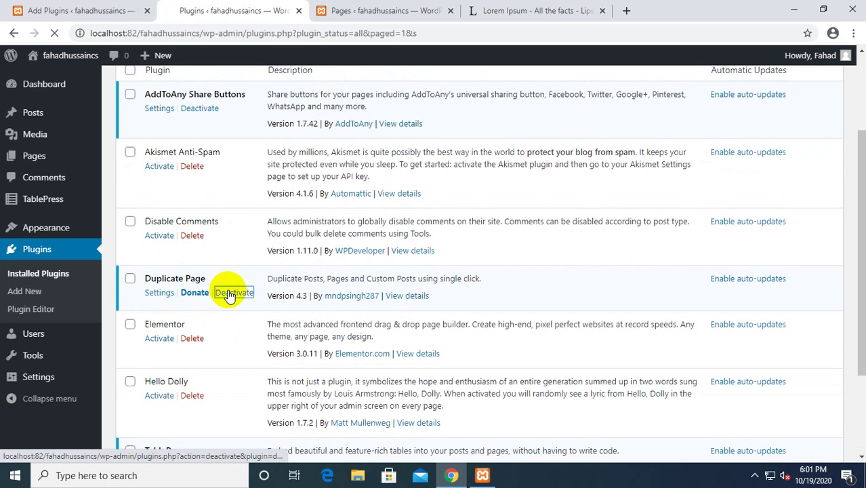
{"action": "scroll", "coordinate": [233, 269], "scroll_direction": "down", "scroll_amount": 4}
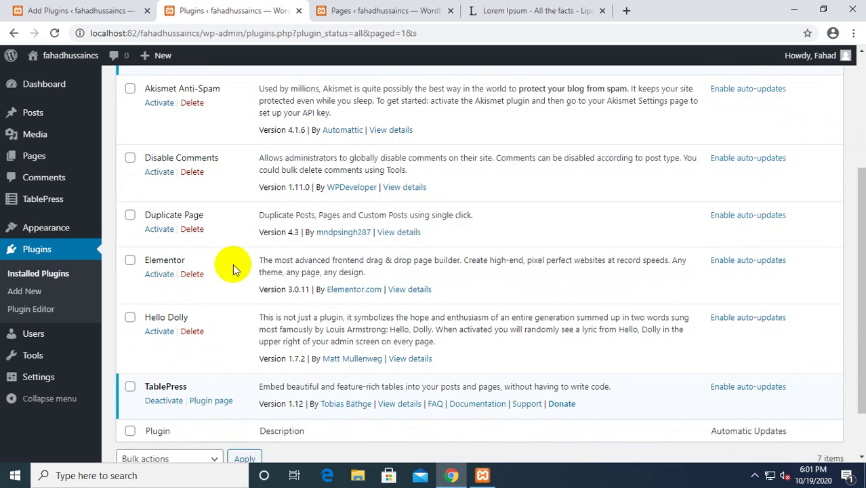
{"action": "scroll", "coordinate": [231, 292], "scroll_direction": "down", "scroll_amount": 1}
{"action": "scroll", "coordinate": [175, 339], "scroll_direction": "up", "scroll_amount": 2}
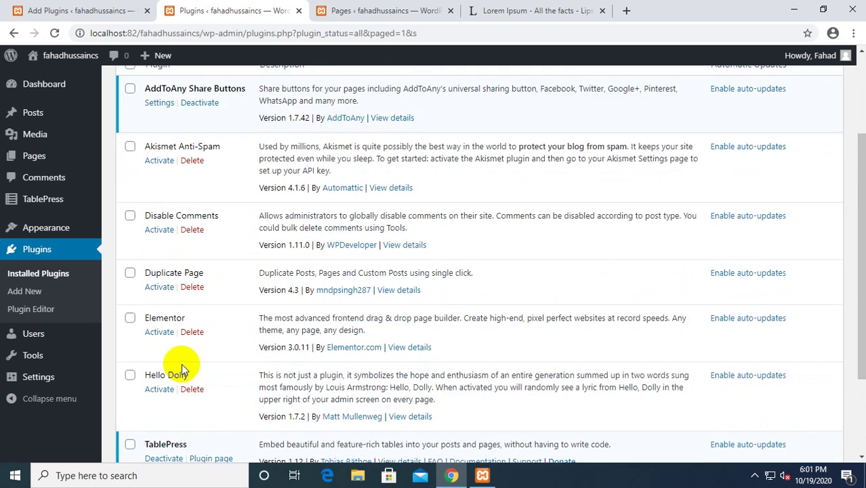
Return to the Beaver Builder search results and retry its failed installation.
{"action": "left_click", "coordinate": [352, 11]}
{"action": "left_click", "coordinate": [98, 7]}
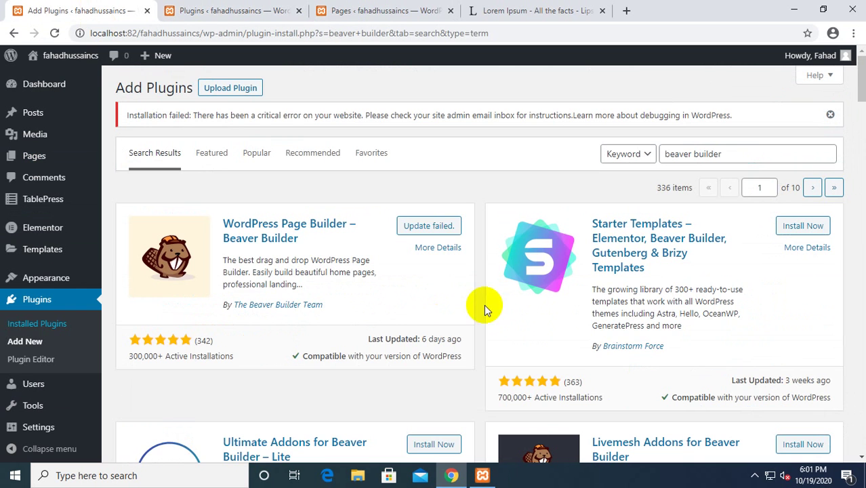
{"action": "left_click", "coordinate": [421, 227]}
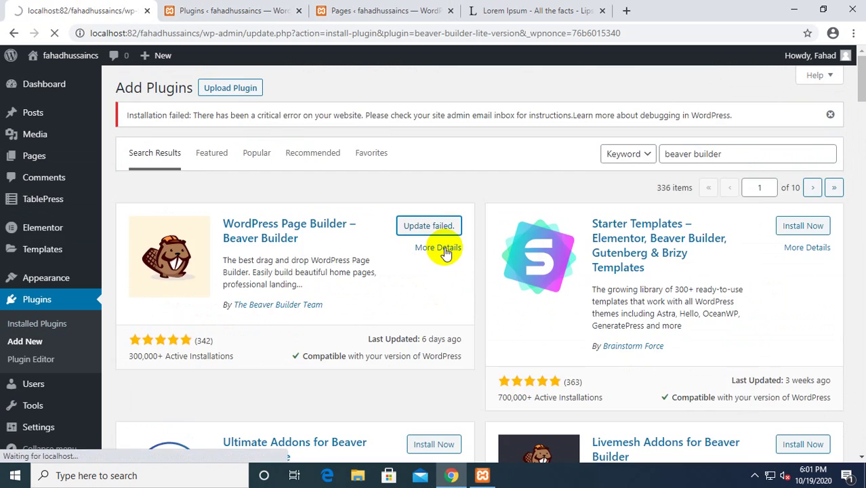
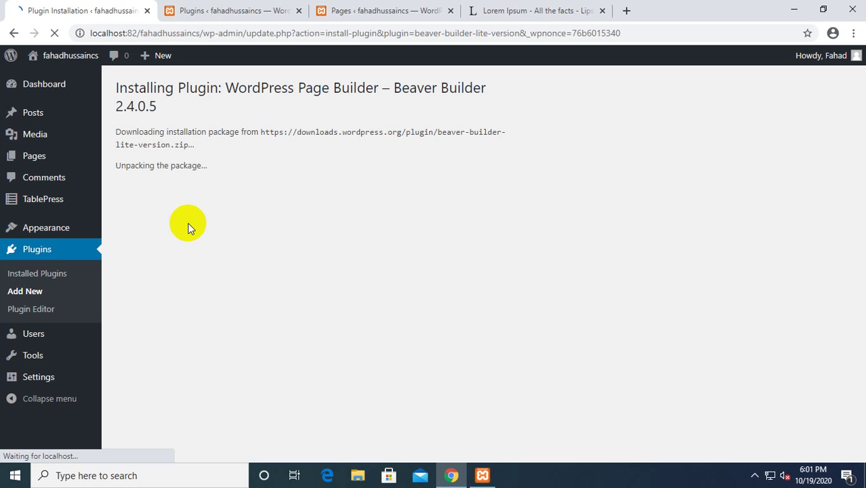
Switch from the pages list to the installed plugins and open the TablePress table overview.
{"action": "left_click", "coordinate": [381, 9]}
{"action": "left_click", "coordinate": [224, 10]}
{"action": "left_click", "coordinate": [341, 8]}
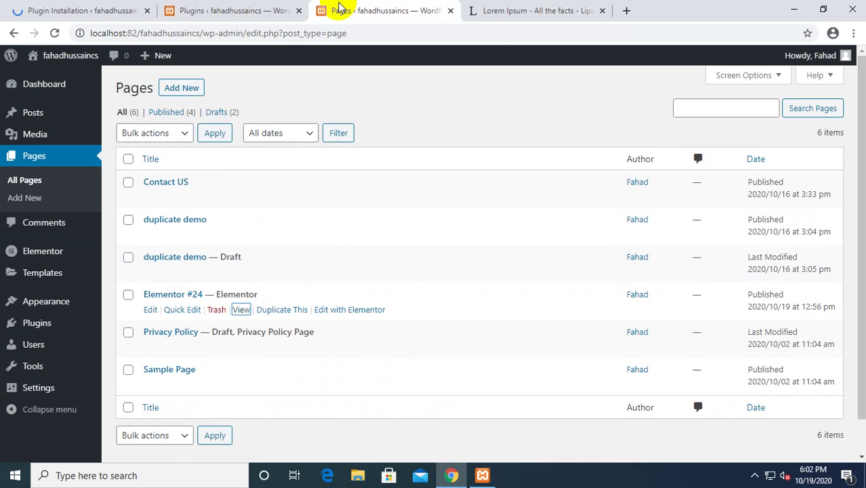
{"action": "left_click", "coordinate": [251, 8]}
{"action": "scroll", "coordinate": [227, 362], "scroll_direction": "down", "scroll_amount": 5}
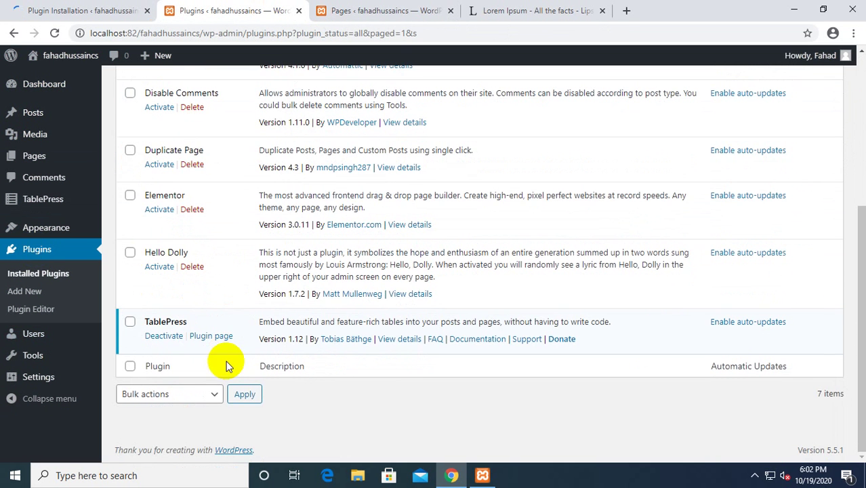
{"action": "left_click", "coordinate": [35, 198]}
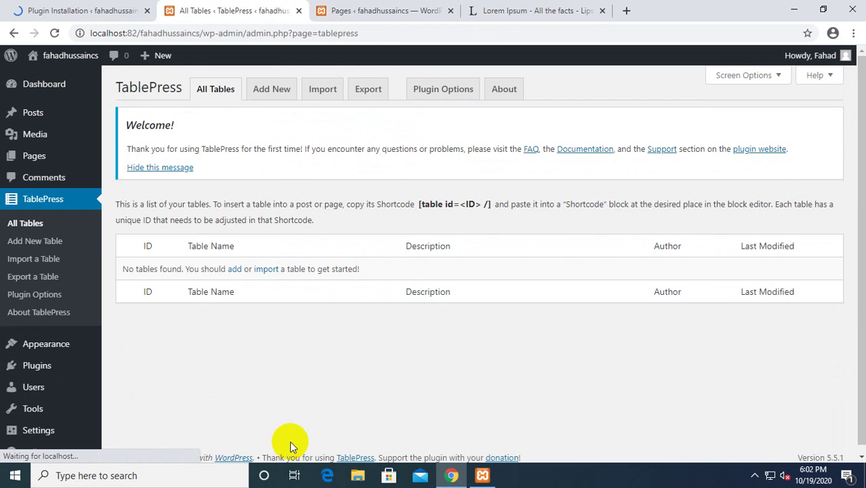
Add a 5-row, 5-column table named Demo_table, with Demo_table pasted as its description.
{"action": "left_click", "coordinate": [275, 88]}
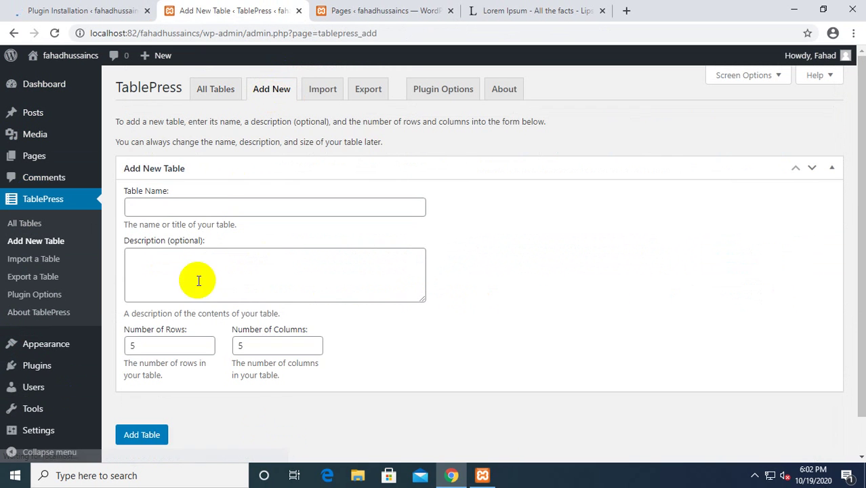
{"action": "left_click", "coordinate": [186, 209]}
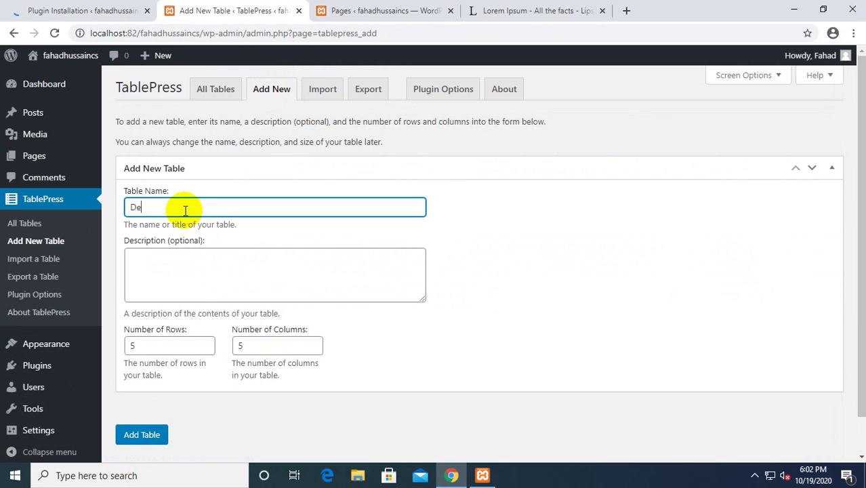
{"action": "type", "text": "mo_table"}
{"action": "left_click", "coordinate": [187, 297]}
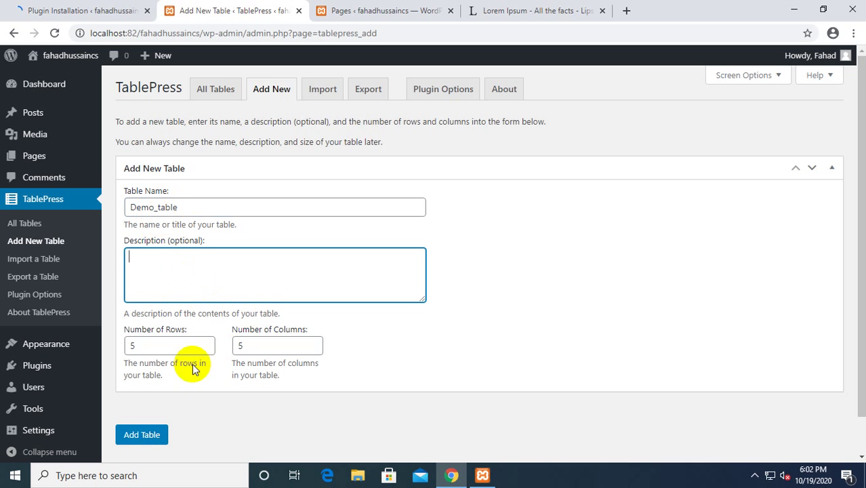
{"action": "scroll", "coordinate": [244, 396], "scroll_direction": "down", "scroll_amount": 1}
{"action": "scroll", "coordinate": [244, 397], "scroll_direction": "down", "scroll_amount": 1}
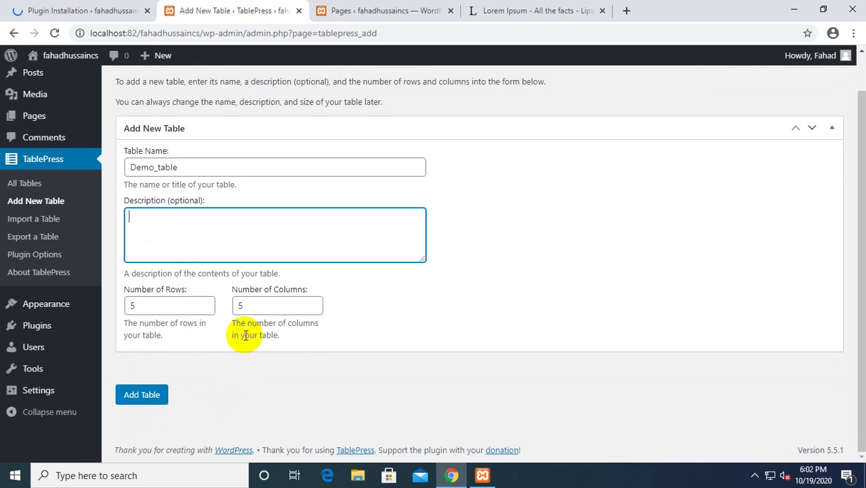
{"action": "left_click_drag", "start_coordinate": [203, 167], "coordinate": [55, 160]}
{"action": "key", "text": "ctrl+c"}
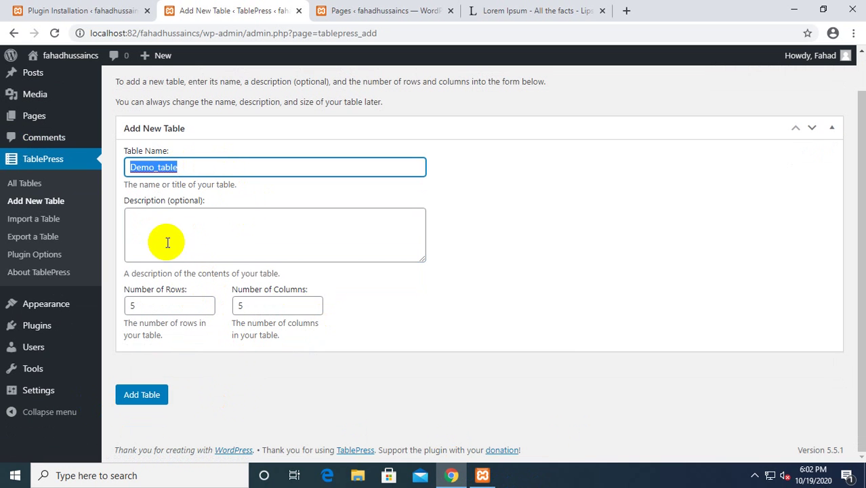
{"action": "left_click", "coordinate": [191, 236]}
{"action": "key", "text": "ctrl+v"}
{"action": "left_click", "coordinate": [145, 398]}
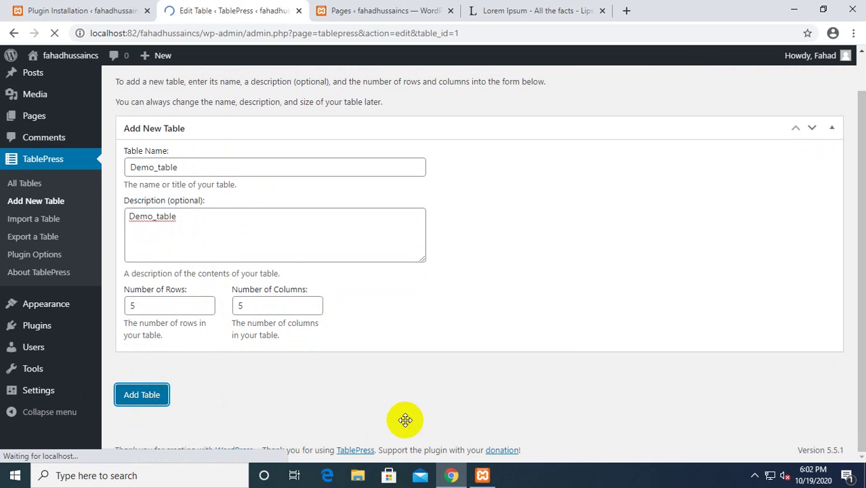
Dismiss the tip about moving rows and columns above the table content grid.
{"action": "scroll", "coordinate": [179, 246], "scroll_direction": "down", "scroll_amount": 3}
{"action": "scroll", "coordinate": [251, 349], "scroll_direction": "up", "scroll_amount": 3}
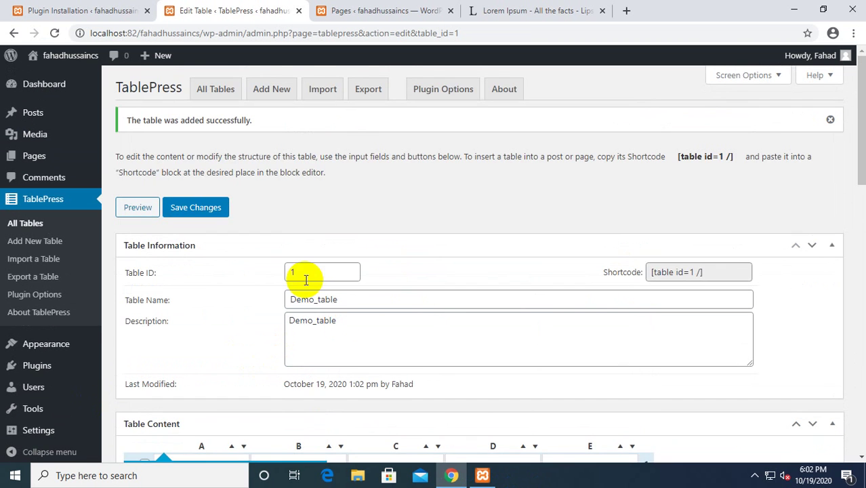
{"action": "scroll", "coordinate": [338, 333], "scroll_direction": "down", "scroll_amount": 3}
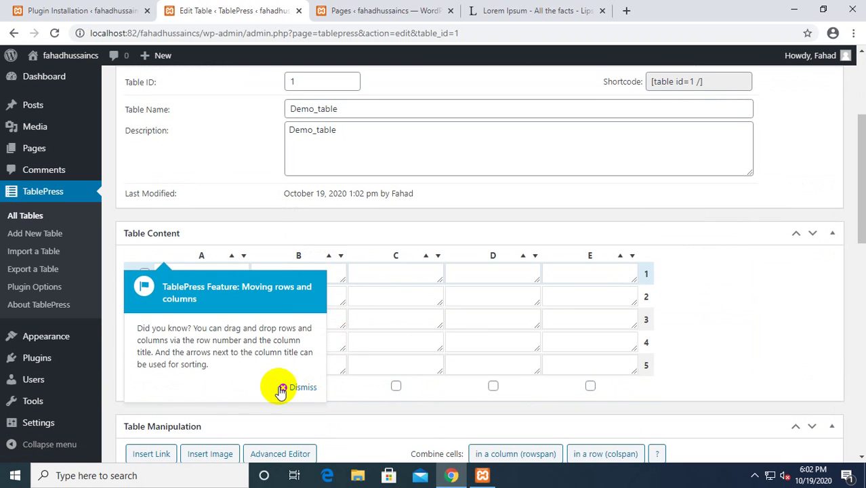
{"action": "left_click", "coordinate": [281, 234]}
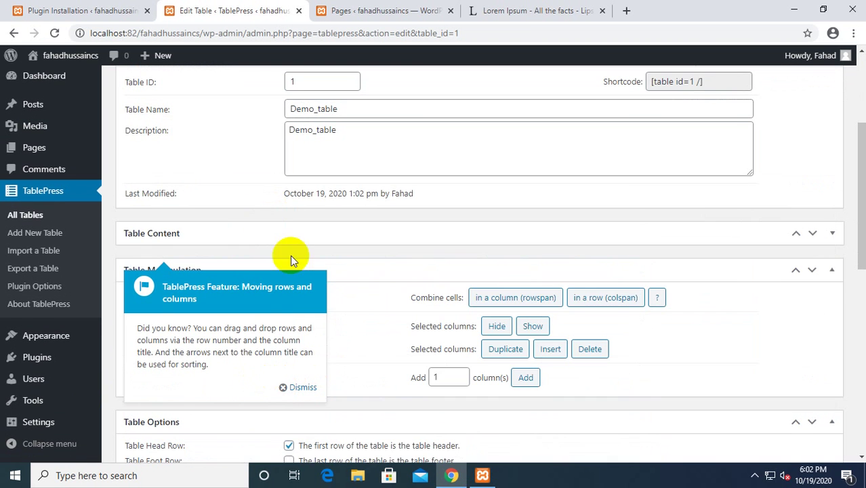
{"action": "left_click", "coordinate": [300, 387]}
{"action": "left_click", "coordinate": [224, 235]}
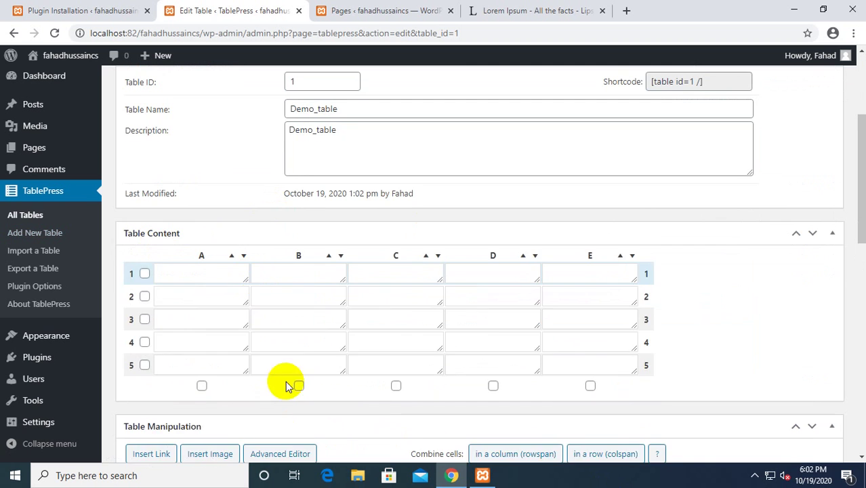
Scroll through the Table Options and DataTables settings, then return to cell A1.
{"action": "scroll", "coordinate": [284, 381], "scroll_direction": "down", "scroll_amount": 2}
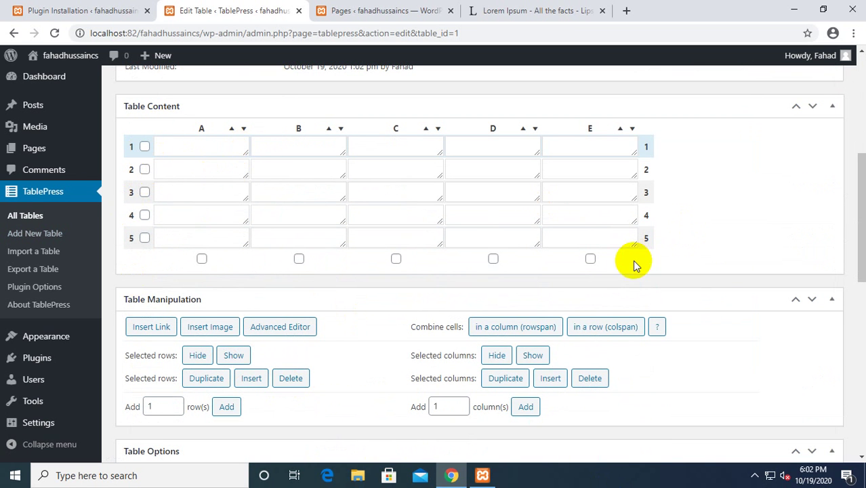
{"action": "scroll", "coordinate": [251, 368], "scroll_direction": "down", "scroll_amount": 4}
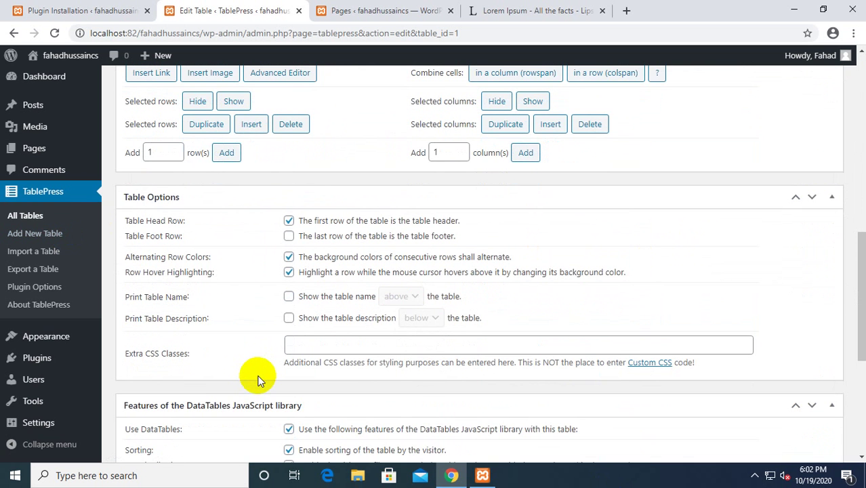
{"action": "scroll", "coordinate": [258, 380], "scroll_direction": "down", "scroll_amount": 3}
{"action": "scroll", "coordinate": [258, 374], "scroll_direction": "down", "scroll_amount": 2}
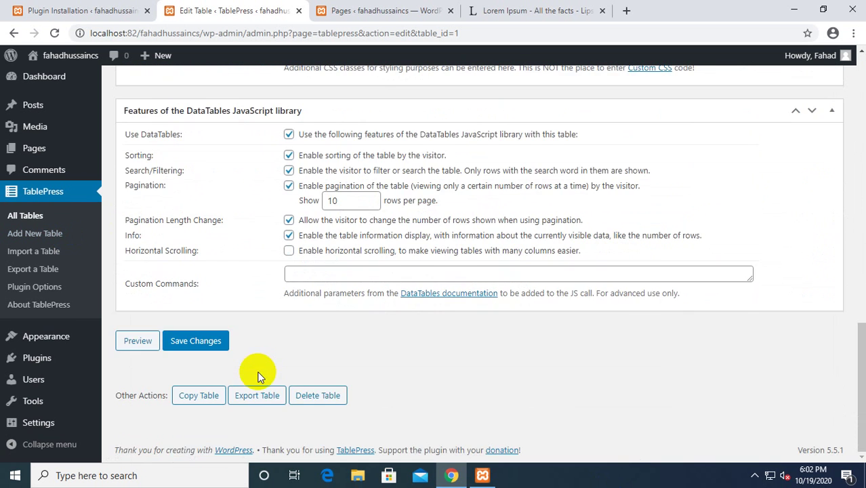
{"action": "scroll", "coordinate": [256, 377], "scroll_direction": "up", "scroll_amount": 8}
{"action": "left_click", "coordinate": [189, 234]}
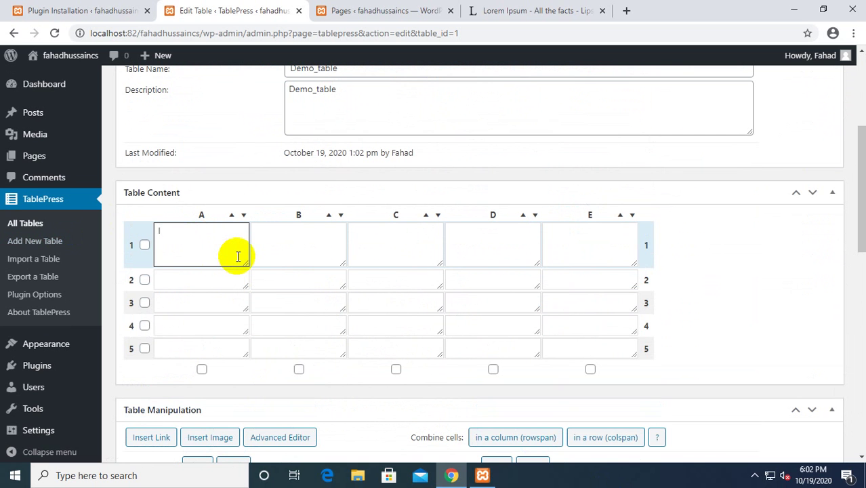
Enter Id in cell A1 and the labels Name, Email and City down column A.
{"action": "type", "text": "Id"}
{"action": "key", "text": "Tab"}
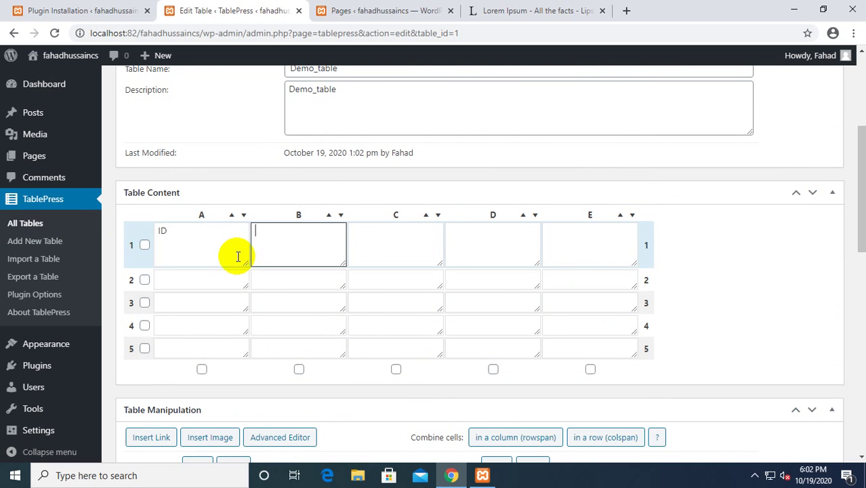
{"action": "left_click", "coordinate": [199, 280]}
{"action": "type", "text": "Name"}
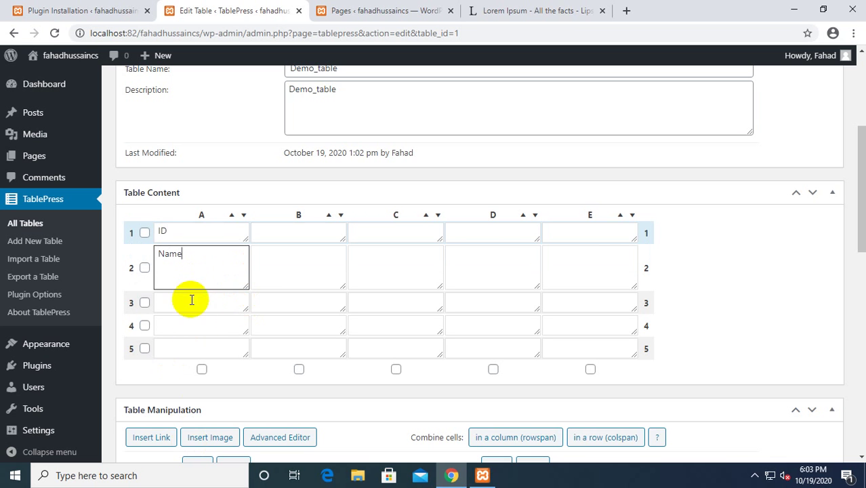
{"action": "left_click", "coordinate": [195, 302]}
{"action": "type", "text": "Email"}
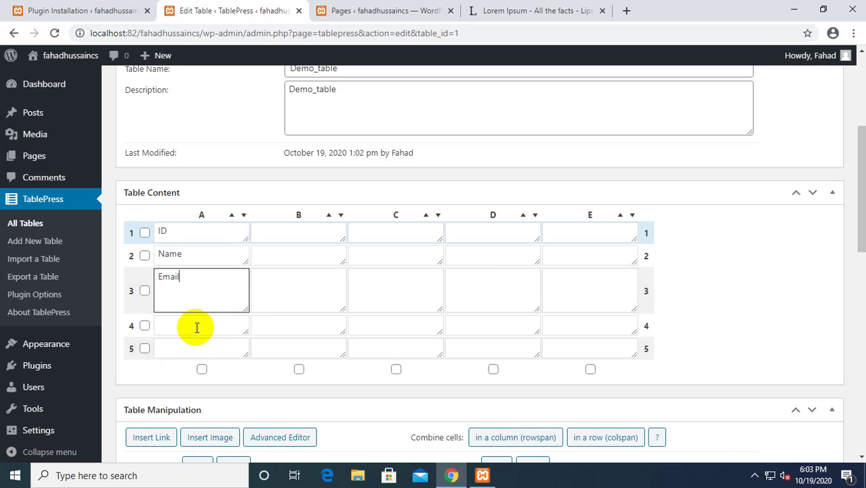
{"action": "left_click", "coordinate": [195, 326]}
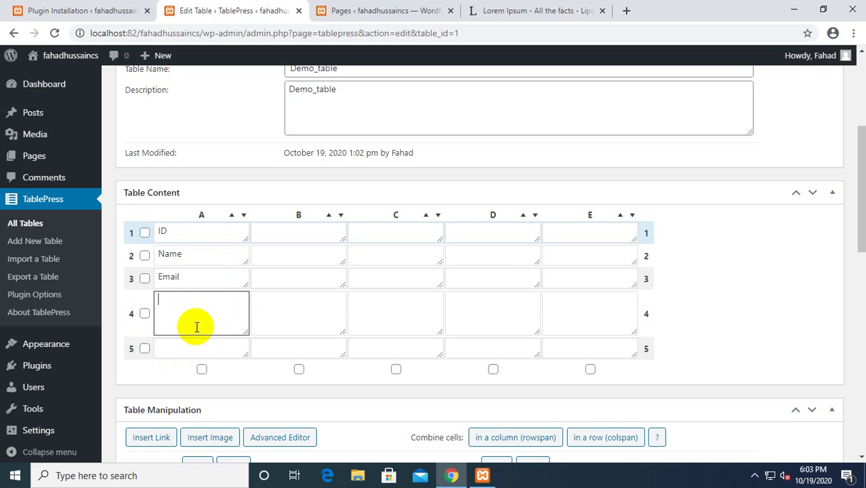
{"action": "type", "text": "City"}
{"action": "left_click", "coordinate": [190, 347]}
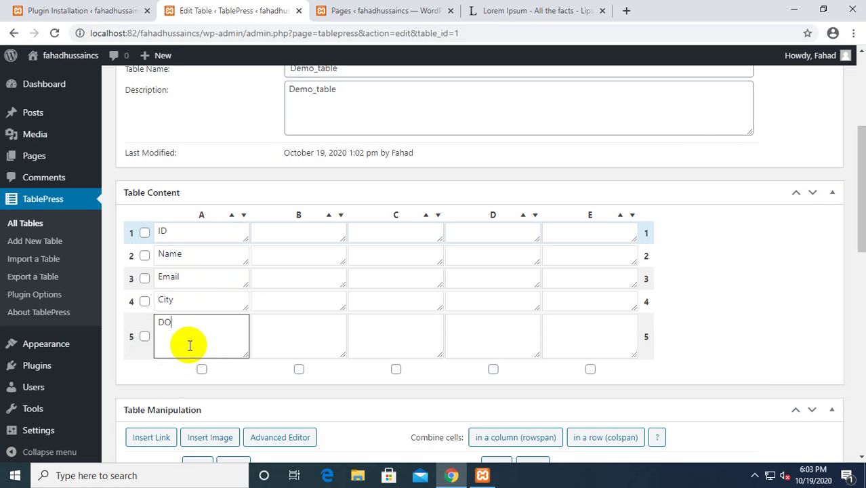
Fill row 1 with the IDs 1 to 4 in columns B through E.
{"action": "left_click", "coordinate": [309, 230]}
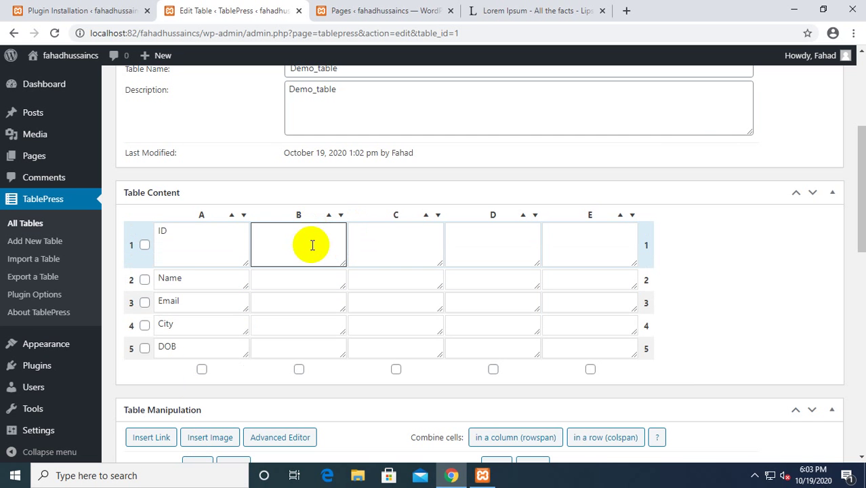
{"action": "scroll", "coordinate": [755, 339], "scroll_direction": "down", "scroll_amount": 5}
{"action": "scroll", "coordinate": [745, 341], "scroll_direction": "up", "scroll_amount": 4}
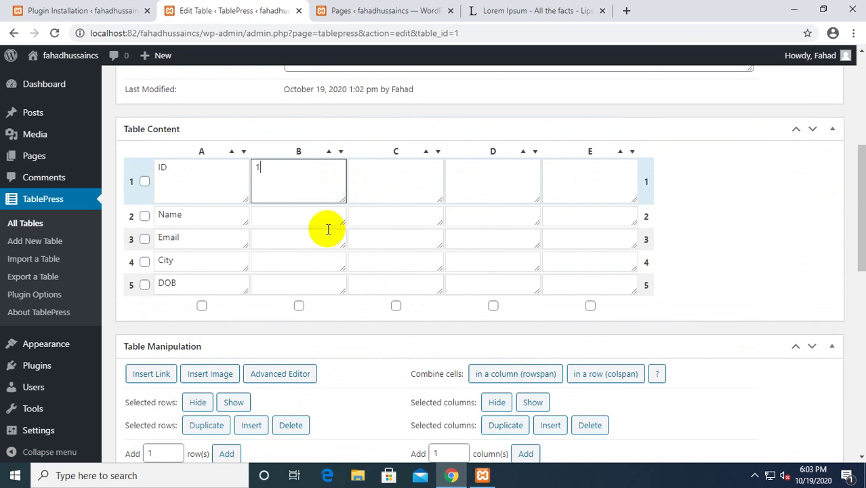
{"action": "left_click", "coordinate": [412, 201]}
{"action": "type", "text": "2"}
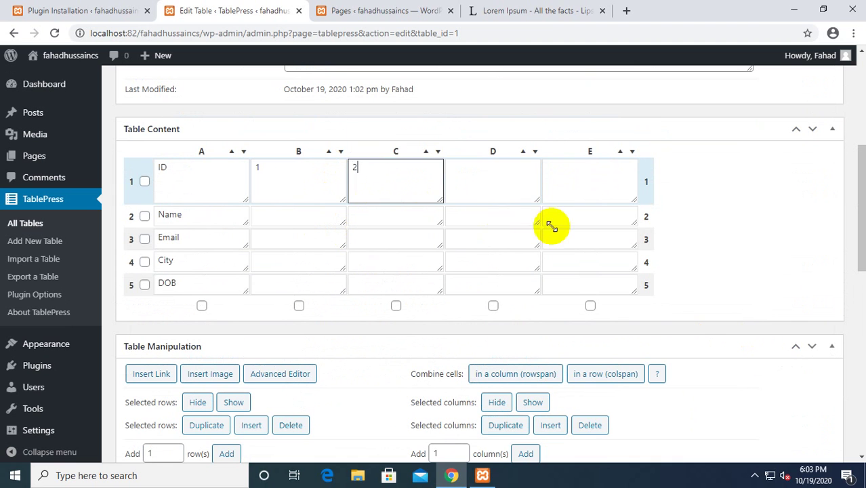
{"action": "left_click", "coordinate": [500, 188]}
{"action": "type", "text": "3"}
{"action": "left_click", "coordinate": [594, 196]}
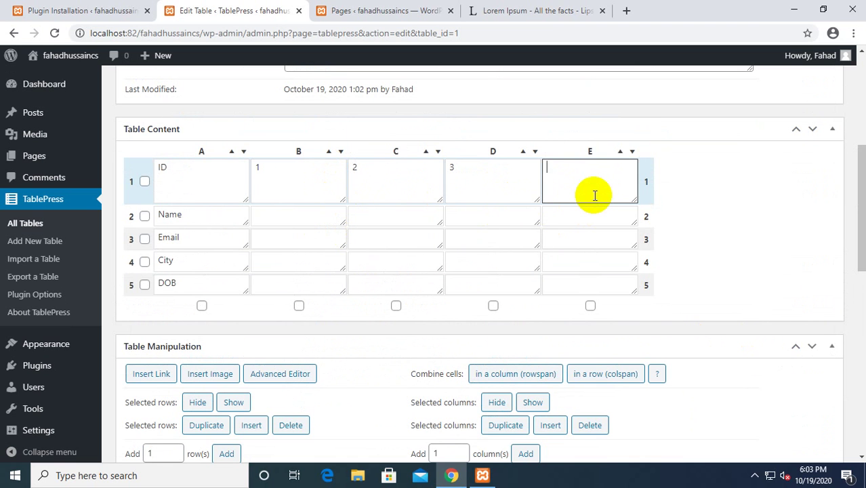
{"action": "type", "text": "4"}
Type a person's name into each Name row cell from B2 to E2.
{"action": "left_click", "coordinate": [269, 221]}
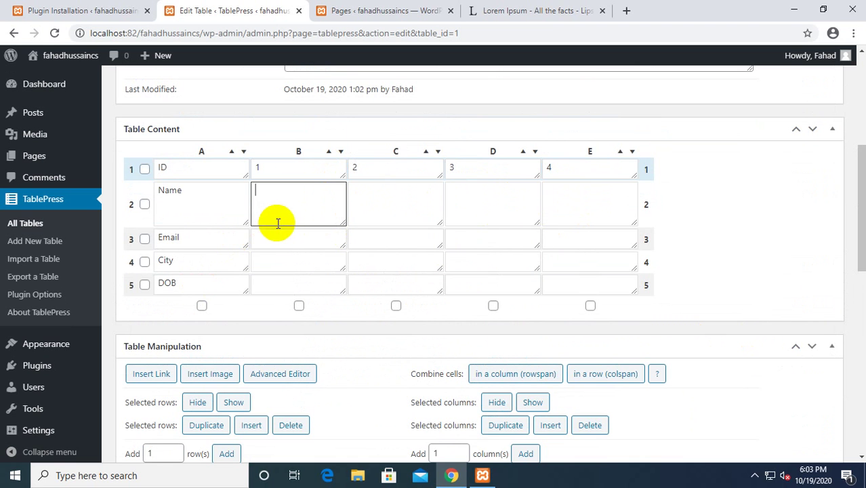
{"action": "type", "text": "Dan"}
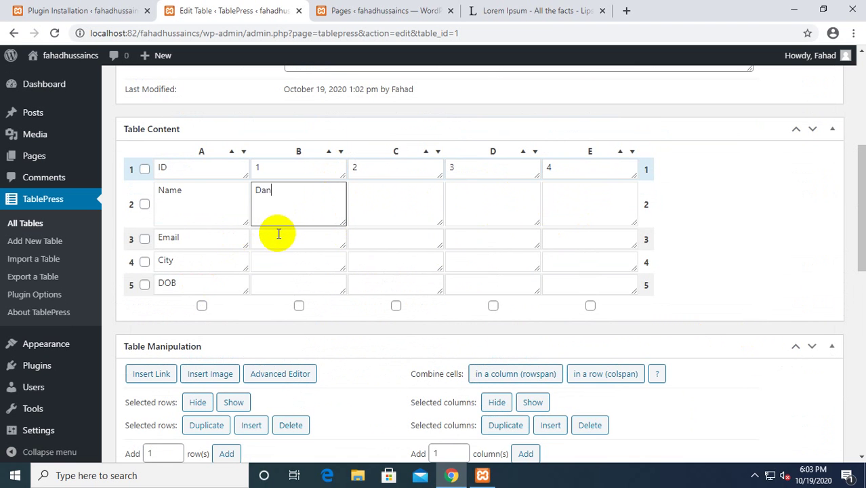
{"action": "type", "text": "iyal"}
{"action": "left_click", "coordinate": [379, 209]}
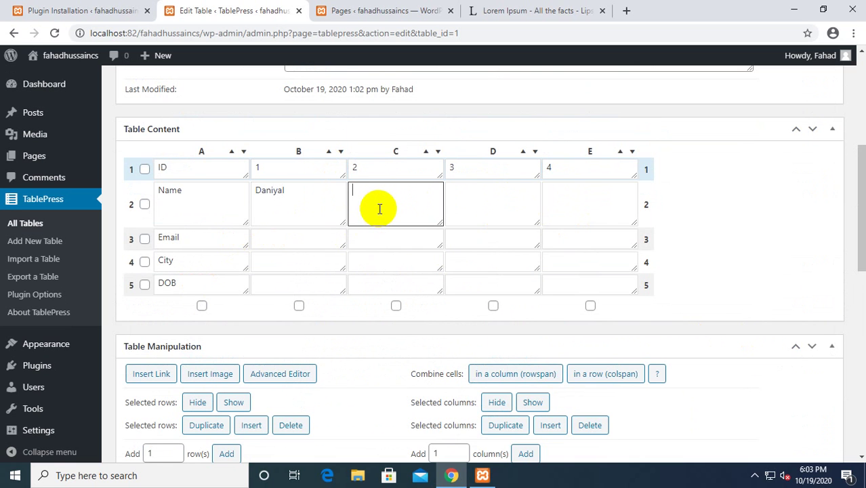
{"action": "type", "text": "Ali"}
{"action": "left_click", "coordinate": [468, 203]}
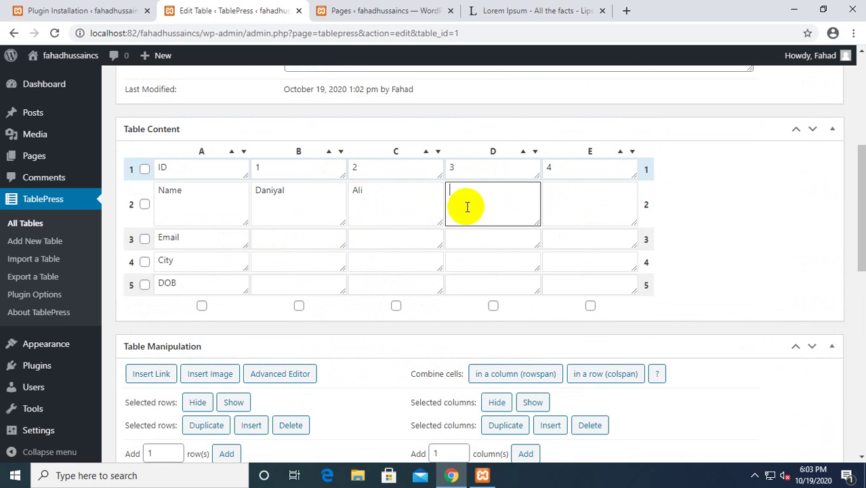
{"action": "type", "text": "saad"}
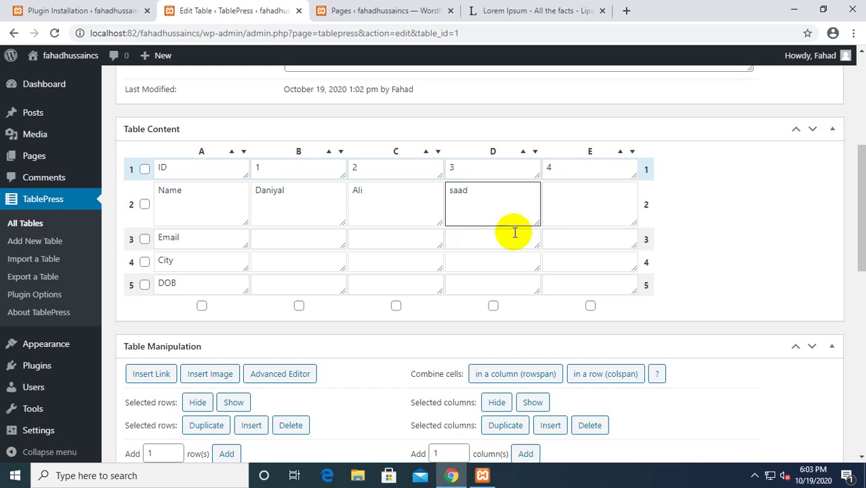
{"action": "left_click", "coordinate": [554, 206]}
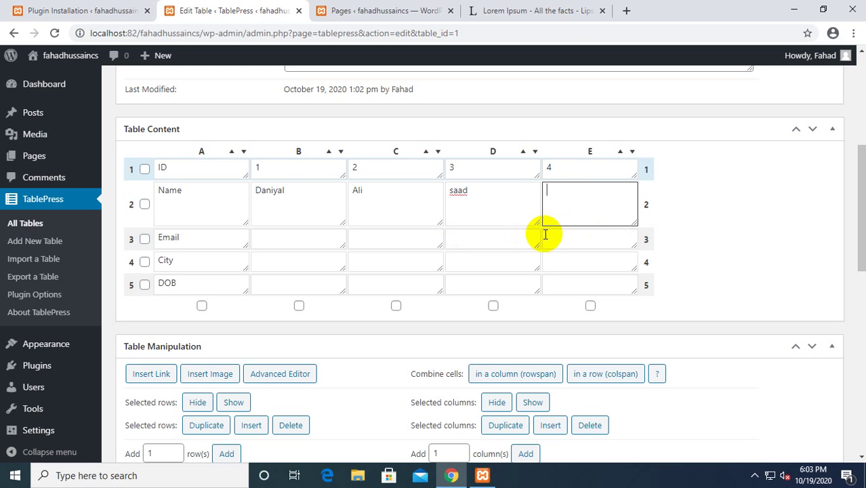
{"action": "type", "text": "Noor"}
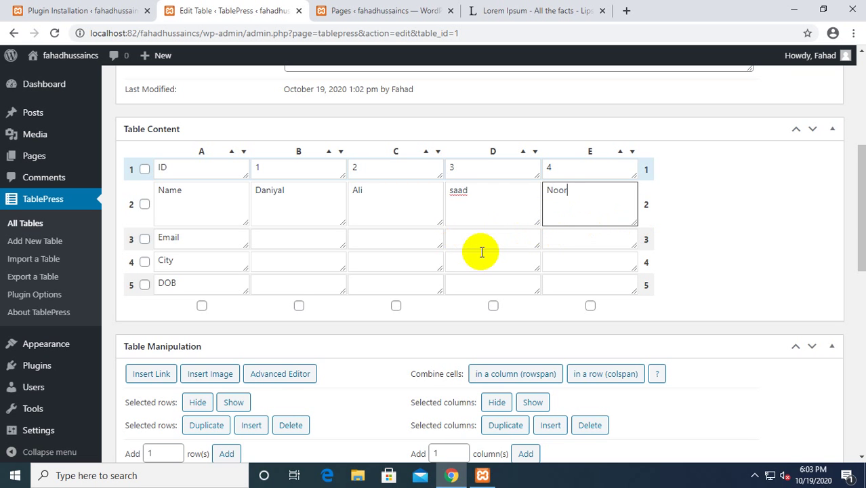
{"action": "scroll", "coordinate": [475, 255], "scroll_direction": "up", "scroll_amount": 3}
{"action": "scroll", "coordinate": [746, 360], "scroll_direction": "down", "scroll_amount": 2}
{"action": "scroll", "coordinate": [763, 342], "scroll_direction": "up", "scroll_amount": 1}
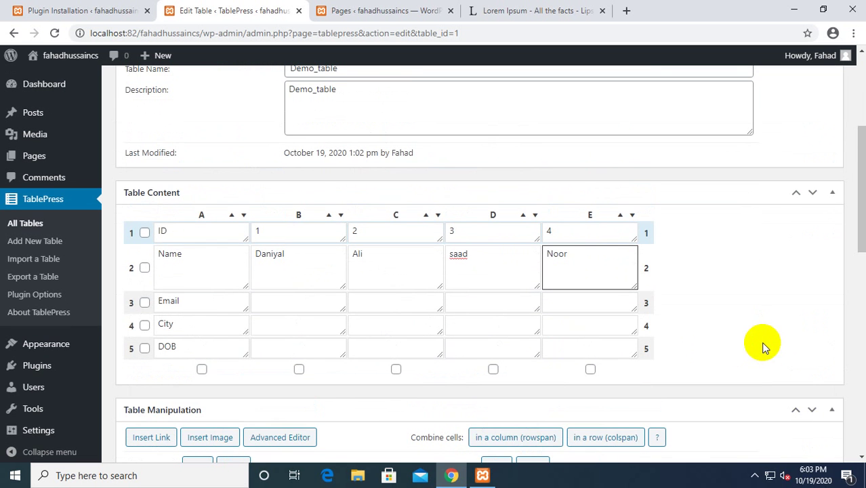
{"action": "left_click", "coordinate": [282, 300]}
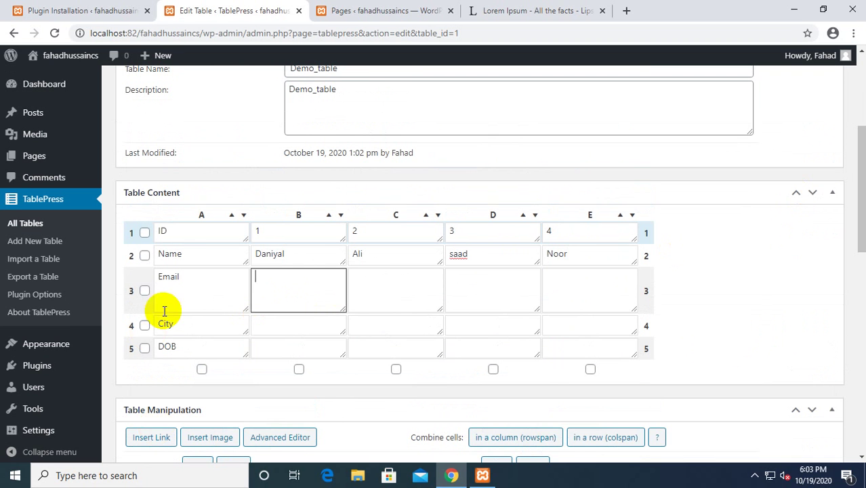
{"action": "double_click", "coordinate": [285, 253]}
{"action": "key", "text": "ctrl+c"}
{"action": "left_click", "coordinate": [275, 302]}
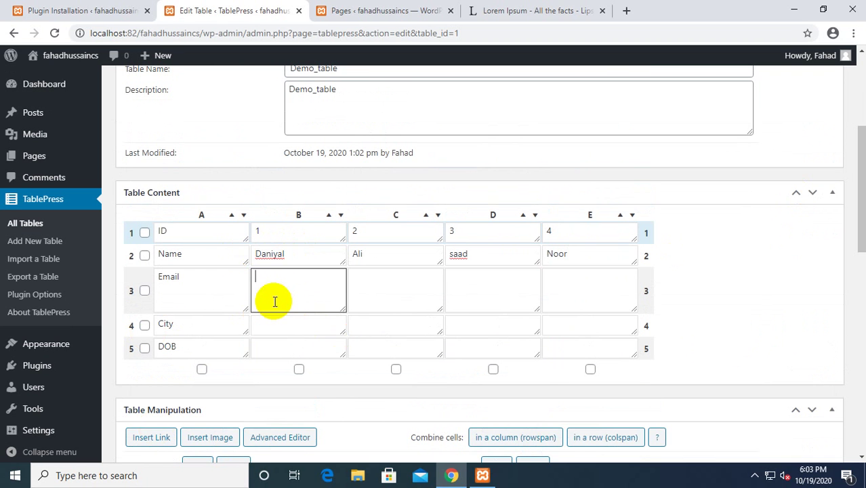
{"action": "key", "text": "ctrl+v"}
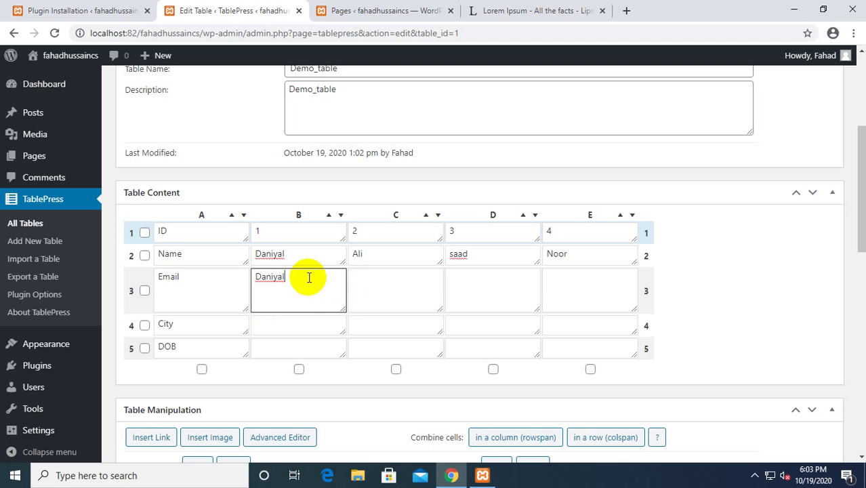
{"action": "type", "text": "@gmail.com"}
{"action": "double_click", "coordinate": [293, 278]}
{"action": "left_click_drag", "start_coordinate": [293, 278], "coordinate": [285, 278]}
{"action": "key", "text": "ctrl+c"}
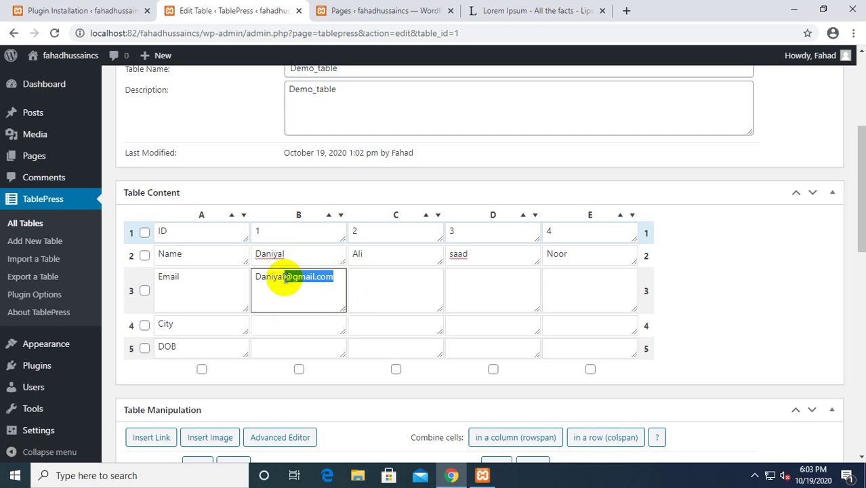
{"action": "left_click", "coordinate": [377, 291]}
{"action": "key", "text": "ctrl+v"}
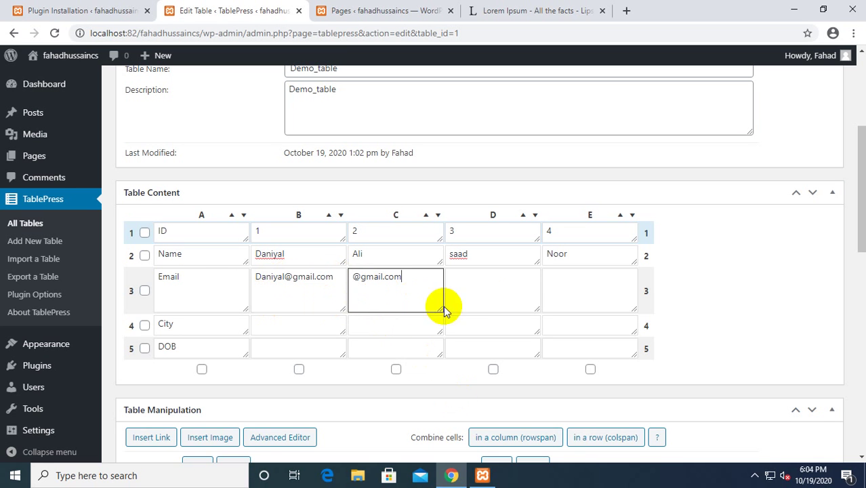
{"action": "left_click", "coordinate": [491, 296]}
{"action": "key", "text": "ctrl+v"}
{"action": "left_click", "coordinate": [590, 290]}
{"action": "key", "text": "ctrl+v"}
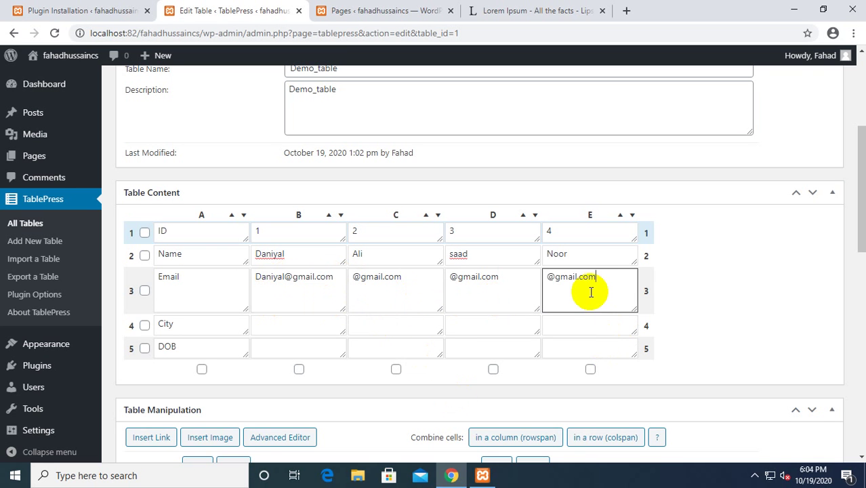
Prefix C3, D3 and E3 with the names above them to complete the gmail addresses.
{"action": "left_click_drag", "start_coordinate": [364, 257], "coordinate": [335, 248]}
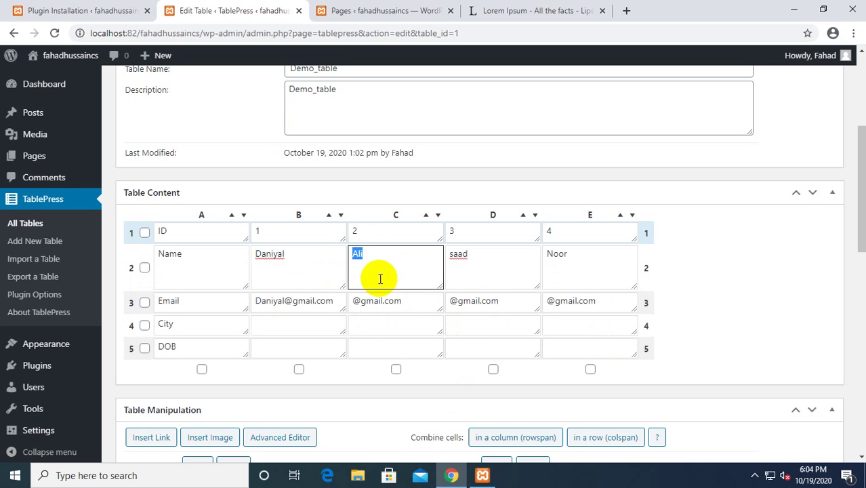
{"action": "key", "text": "ctrl+c"}
{"action": "left_click", "coordinate": [357, 301]}
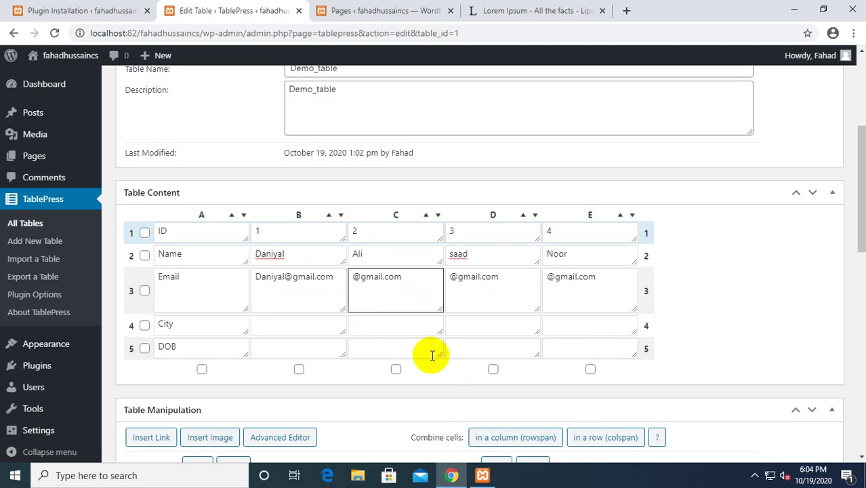
{"action": "key", "text": "ctrl+v"}
{"action": "left_click", "coordinate": [465, 256]}
{"action": "left_click_drag", "start_coordinate": [466, 257], "coordinate": [449, 261]}
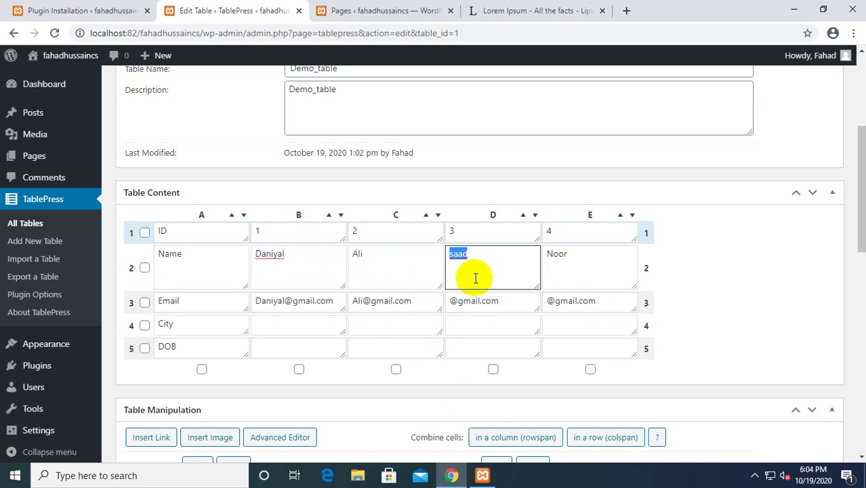
{"action": "left_click", "coordinate": [452, 301]}
{"action": "key", "text": "ctrl+v"}
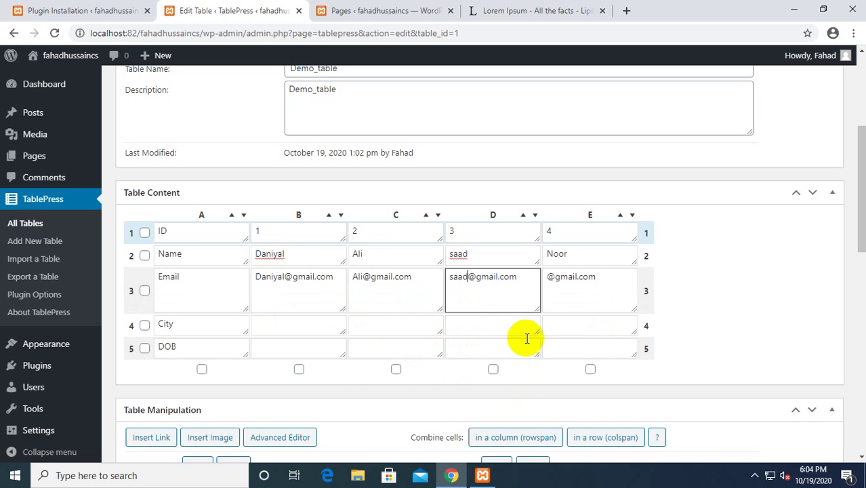
{"action": "left_click_drag", "start_coordinate": [590, 258], "coordinate": [538, 259]}
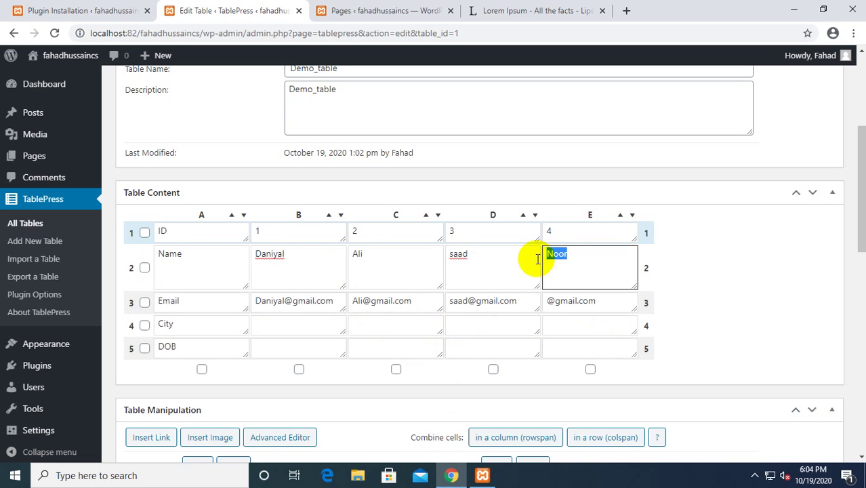
{"action": "left_click", "coordinate": [547, 307]}
{"action": "key", "text": "ctrl+v"}
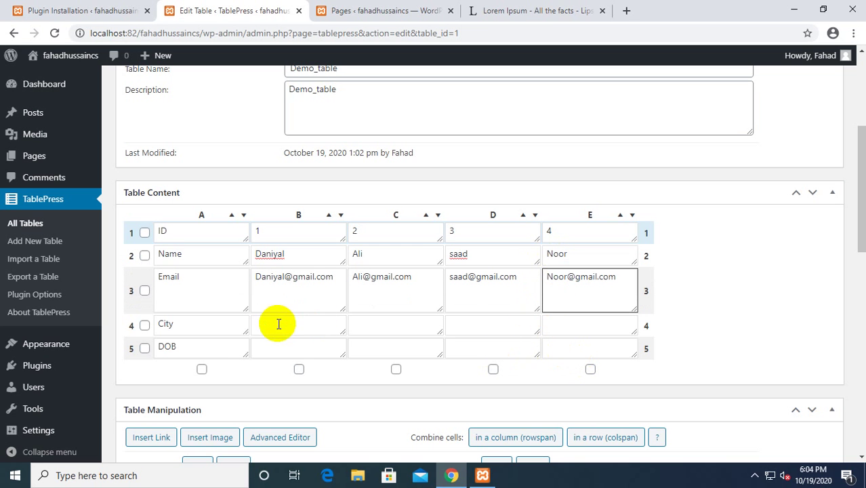
Fill the City row, cells B4 to E4, with Karachi.
{"action": "left_click", "coordinate": [278, 325]}
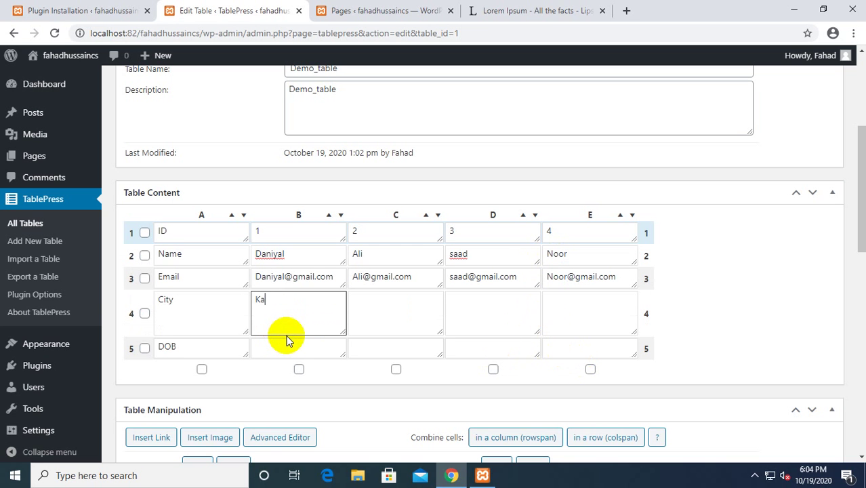
{"action": "type", "text": "Karachi"}
{"action": "double_click", "coordinate": [286, 336]}
{"action": "left_click", "coordinate": [405, 299]}
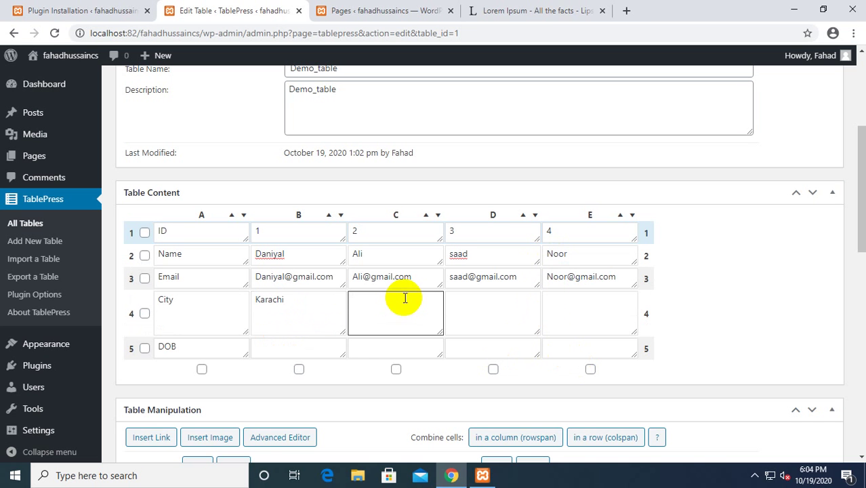
{"action": "key", "text": "ctrl+v"}
{"action": "left_click", "coordinate": [490, 305]}
{"action": "key", "text": "ctrl+v"}
{"action": "left_click", "coordinate": [584, 320]}
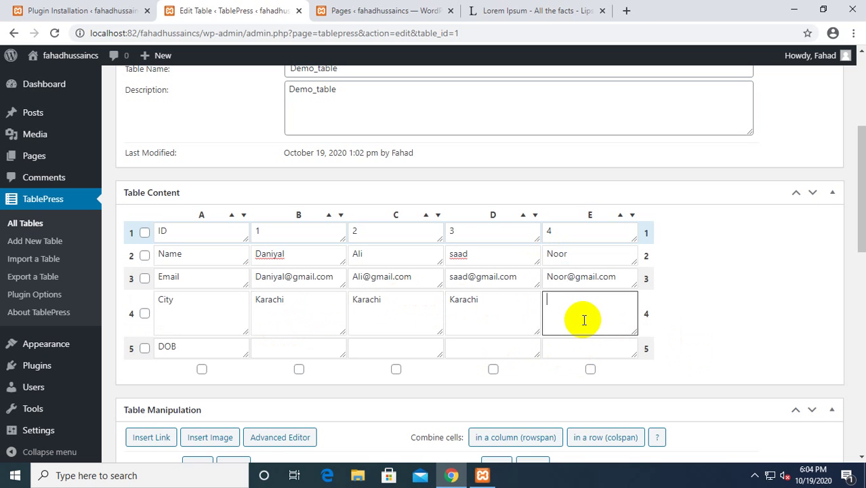
{"action": "key", "text": "ctrl+v"}
Type dates of birth into the DOB row cells B5 through E5, correcting typos.
{"action": "left_click", "coordinate": [303, 348]}
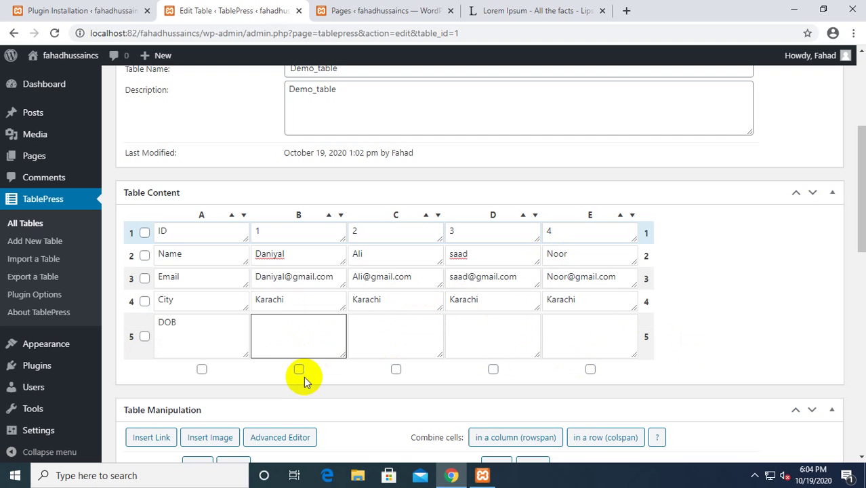
{"action": "type", "text": "12/4/1998"}
{"action": "left_click", "coordinate": [392, 340]}
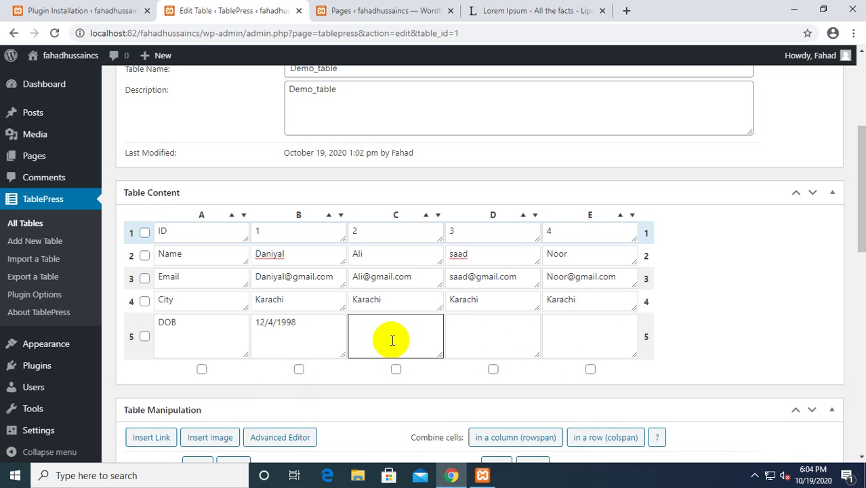
{"action": "type", "text": "22/8/2000"}
{"action": "left_click", "coordinate": [491, 328]}
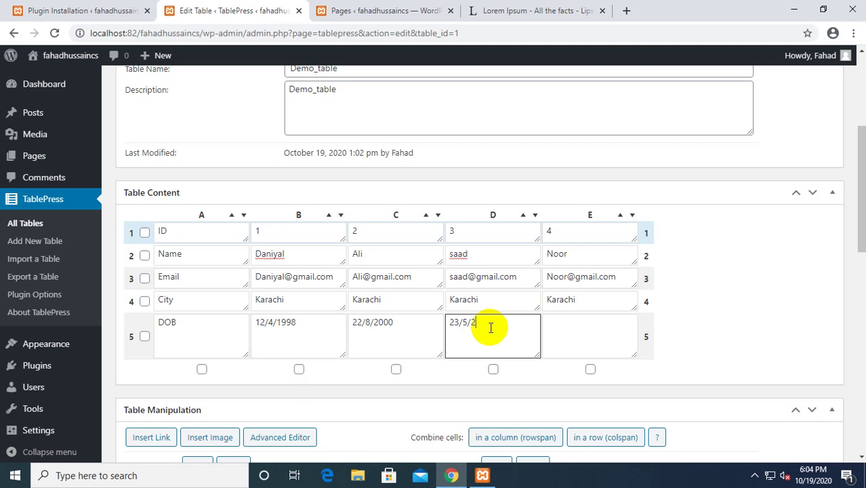
{"action": "left_click", "coordinate": [600, 337]}
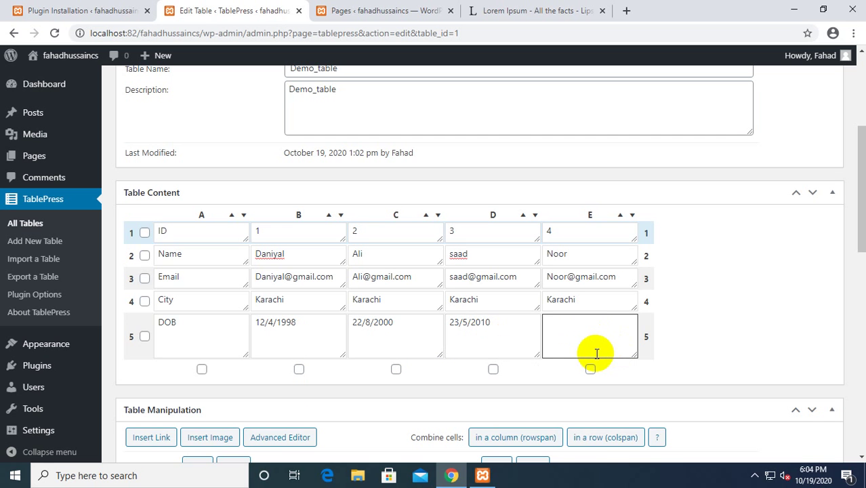
{"action": "type", "text": "12"}
{"action": "key", "text": "BackSpace"}
{"action": "key", "text": "BackSpace"}
{"action": "key", "text": "BackSpace"}
{"action": "type", "text": "3"}
{"action": "key", "text": "BackSpace"}
{"action": "key", "text": "BackSpace"}
{"action": "type", "text": "201"}
{"action": "scroll", "coordinate": [593, 354], "scroll_direction": "down", "scroll_amount": 4}
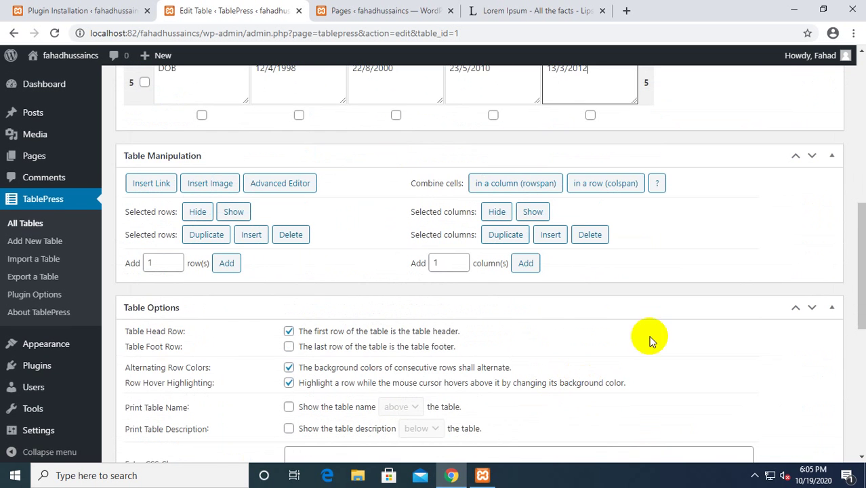
Try inserting a link from row 5 and cell E5, dismissing each choose-a-cell prompt.
{"action": "scroll", "coordinate": [437, 324], "scroll_direction": "up", "scroll_amount": 1}
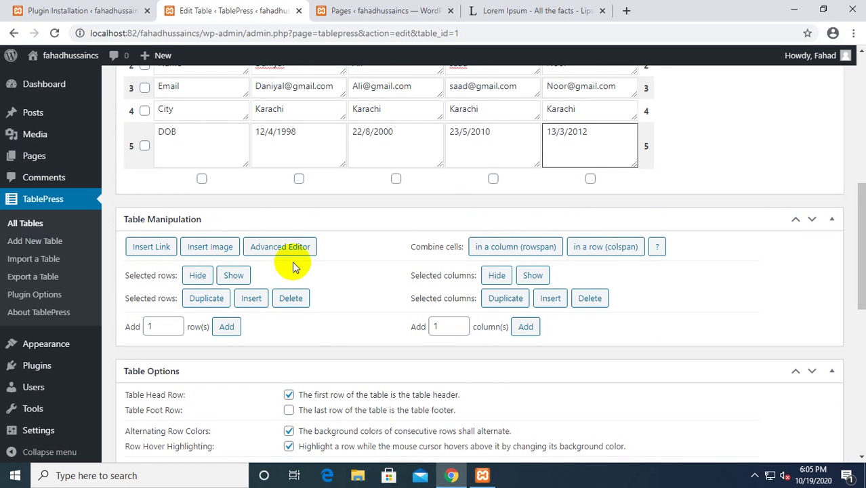
{"action": "scroll", "coordinate": [475, 301], "scroll_direction": "up", "scroll_amount": 1}
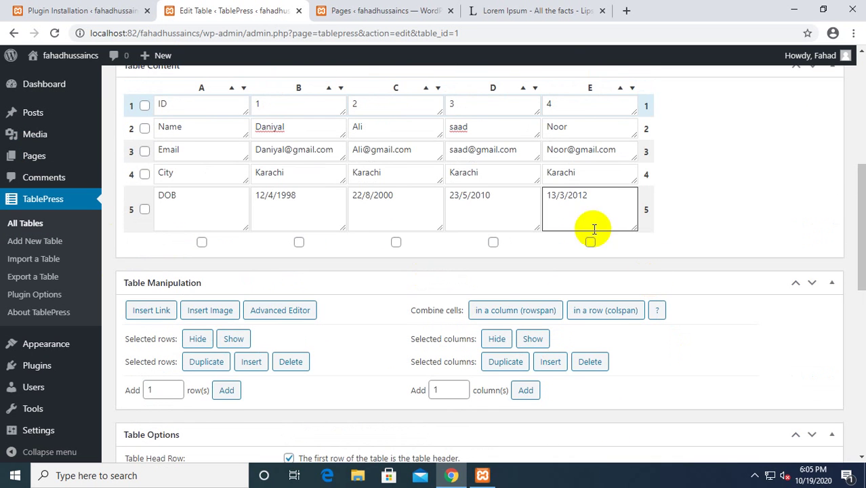
{"action": "left_click", "coordinate": [161, 316]}
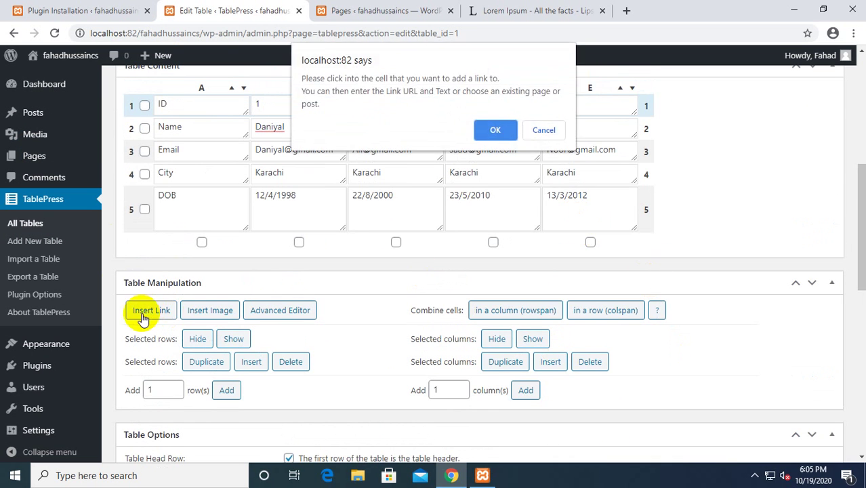
{"action": "left_click", "coordinate": [543, 130]}
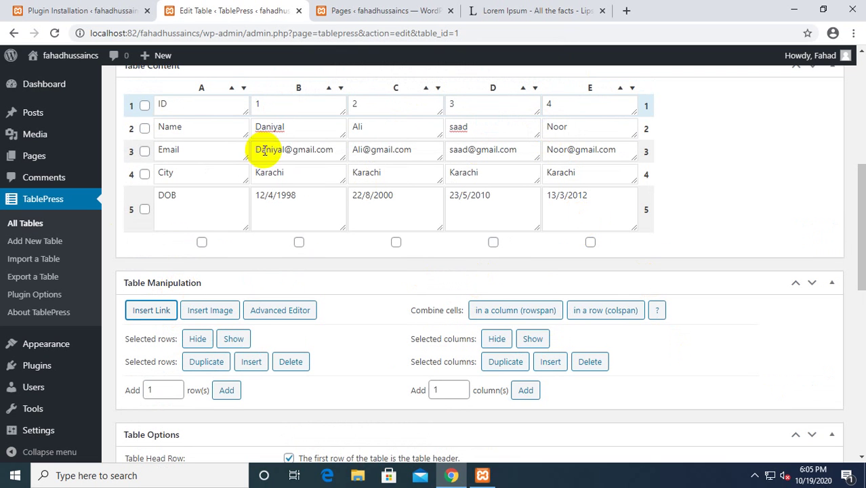
{"action": "left_click", "coordinate": [145, 210]}
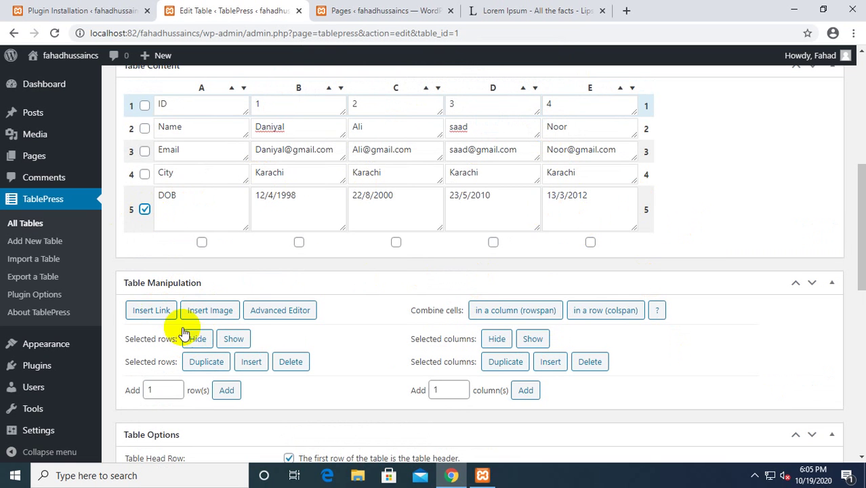
{"action": "left_click", "coordinate": [151, 311]}
{"action": "left_click", "coordinate": [522, 132]}
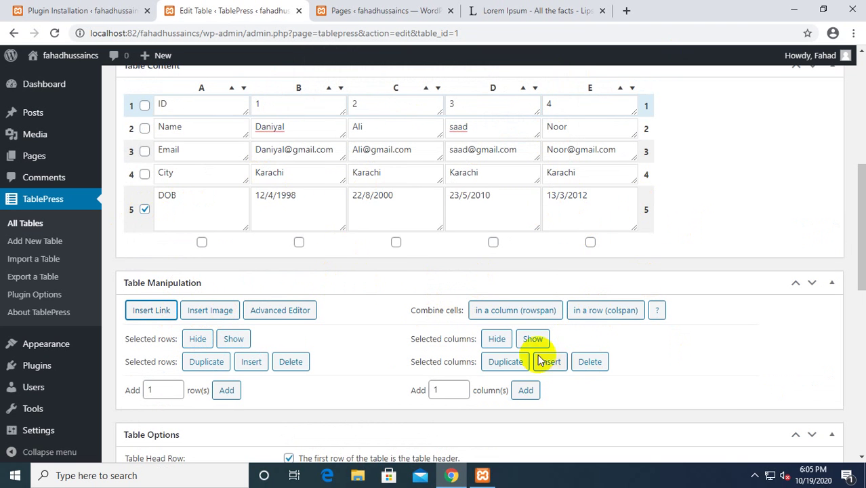
{"action": "left_click", "coordinate": [589, 244]}
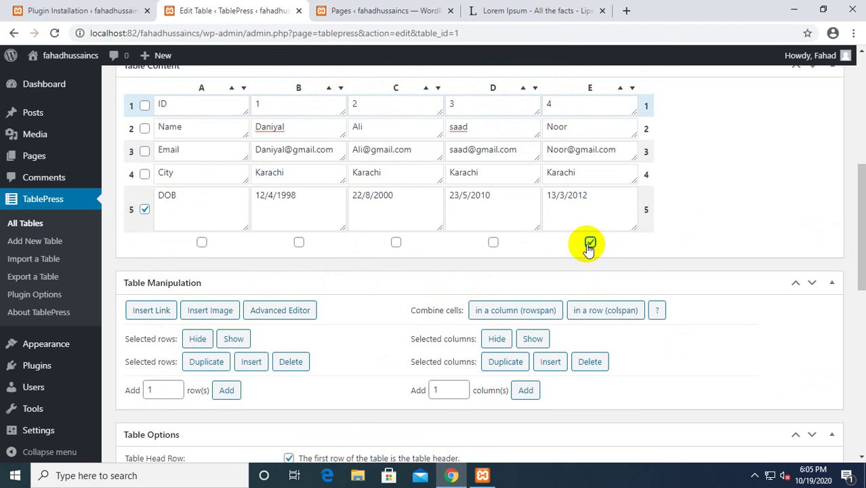
{"action": "left_click", "coordinate": [576, 221]}
{"action": "left_click", "coordinate": [153, 312]}
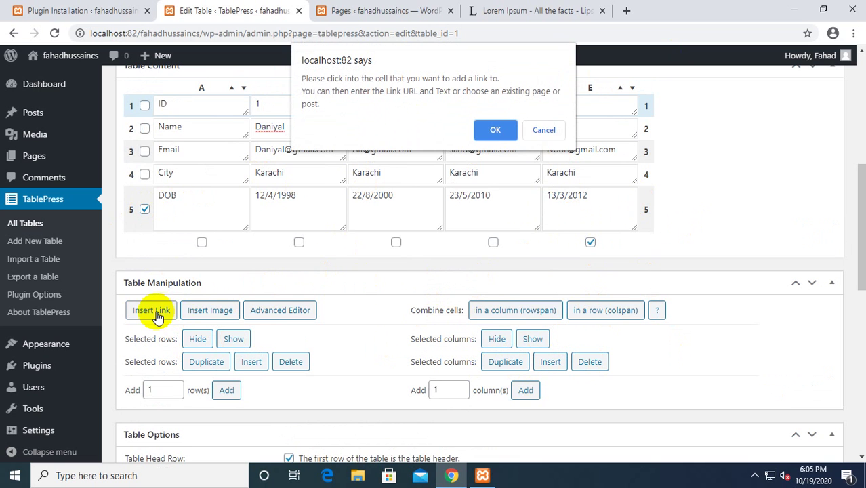
{"action": "left_click", "coordinate": [493, 133]}
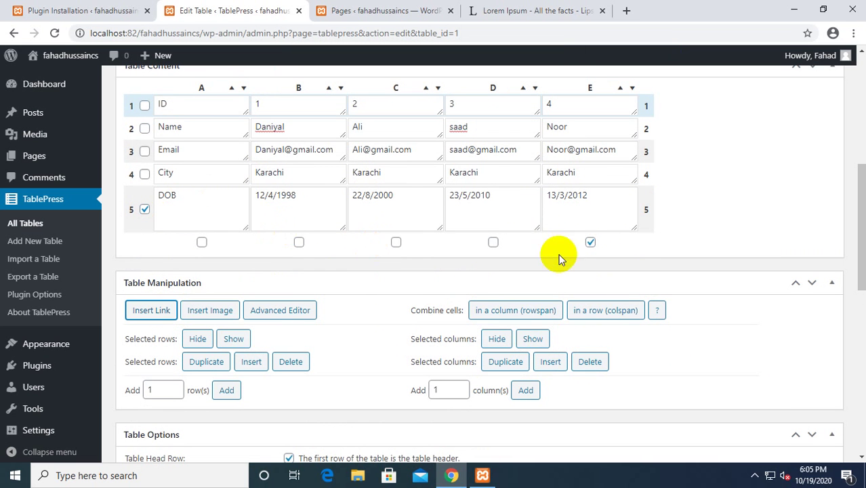
{"action": "left_click", "coordinate": [144, 209]}
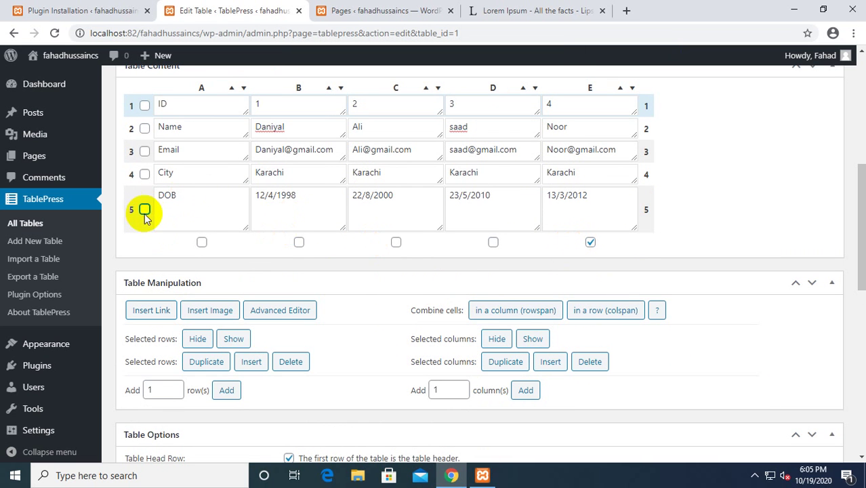
{"action": "left_click", "coordinate": [202, 242]}
{"action": "left_click", "coordinate": [204, 207]}
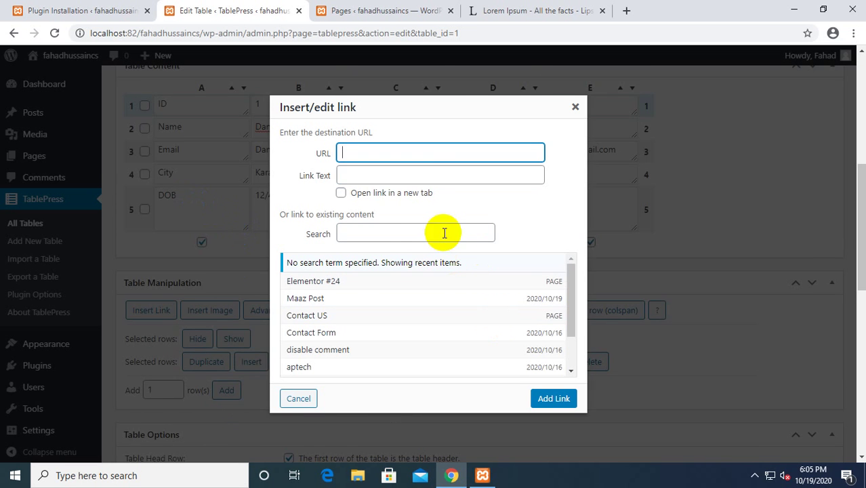
{"action": "scroll", "coordinate": [442, 232], "scroll_direction": "down", "scroll_amount": 4}
{"action": "scroll", "coordinate": [346, 224], "scroll_direction": "up", "scroll_amount": 3}
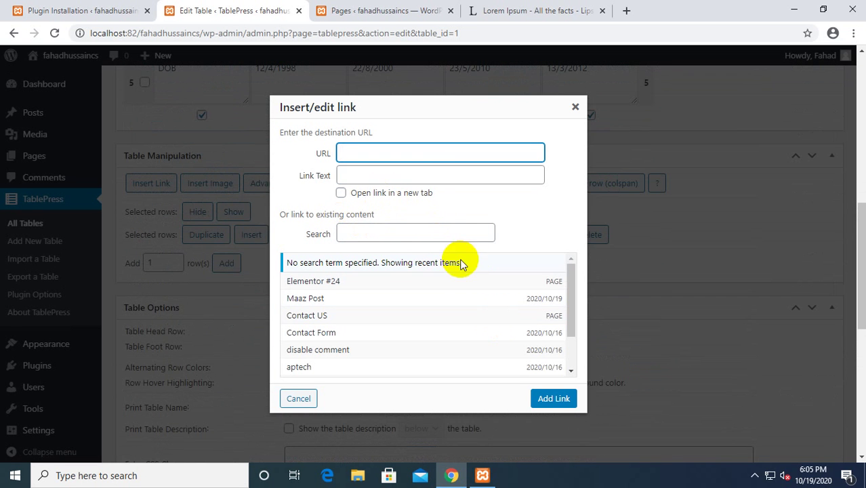
{"action": "scroll", "coordinate": [501, 314], "scroll_direction": "down", "scroll_amount": 1}
{"action": "scroll", "coordinate": [503, 316], "scroll_direction": "up", "scroll_amount": 1}
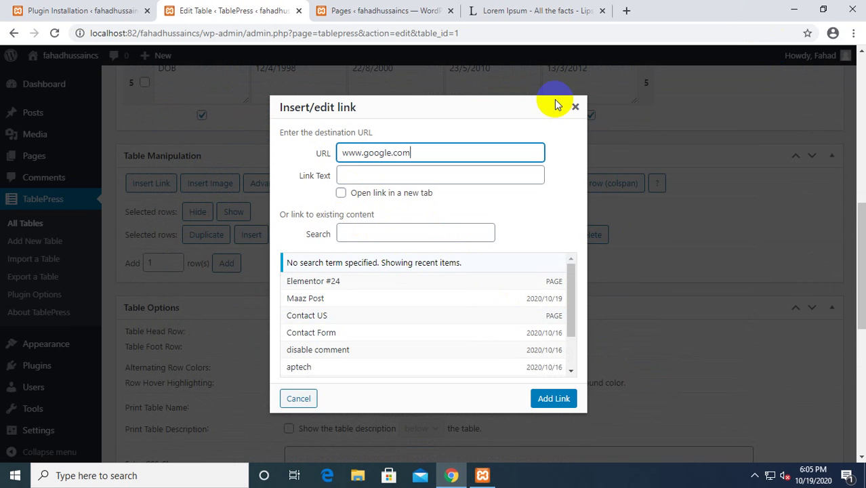
{"action": "left_click", "coordinate": [341, 194]}
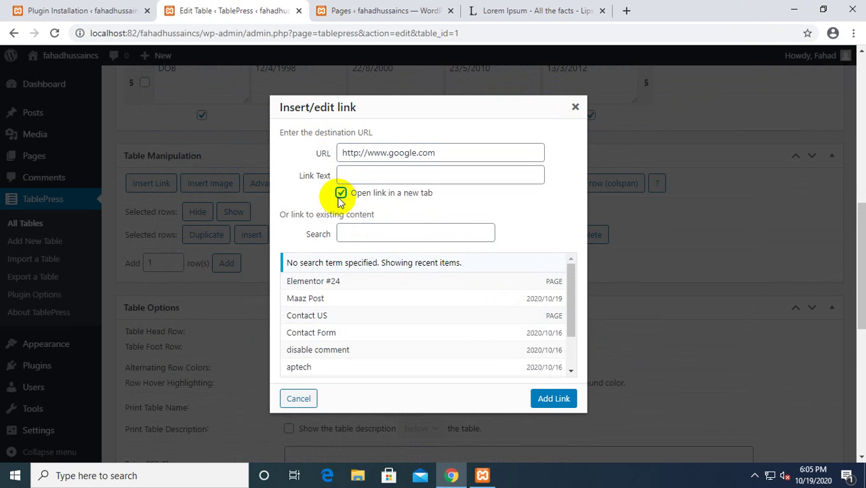
{"action": "scroll", "coordinate": [439, 306], "scroll_direction": "down", "scroll_amount": 5}
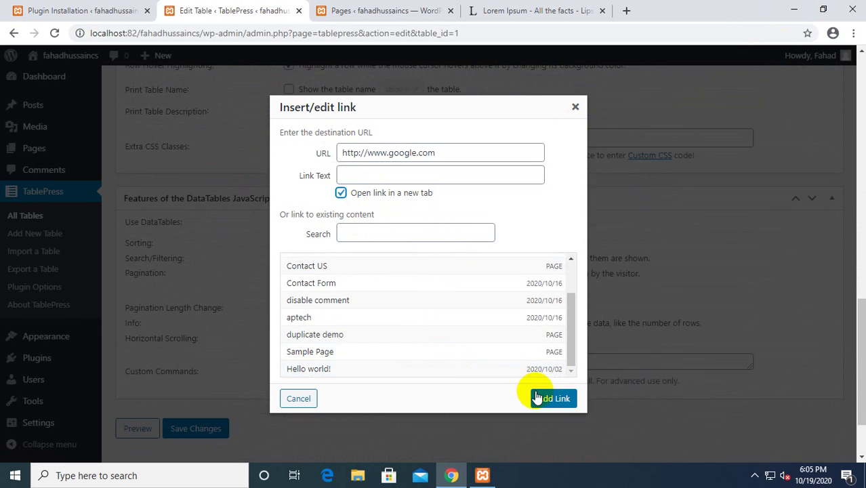
{"action": "scroll", "coordinate": [467, 335], "scroll_direction": "up", "scroll_amount": 5}
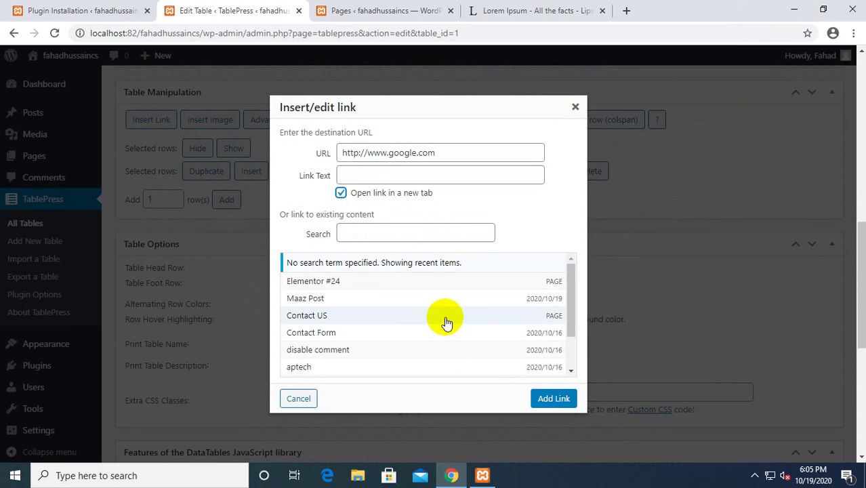
{"action": "left_click", "coordinate": [554, 399]}
{"action": "scroll", "coordinate": [229, 228], "scroll_direction": "up", "scroll_amount": 1}
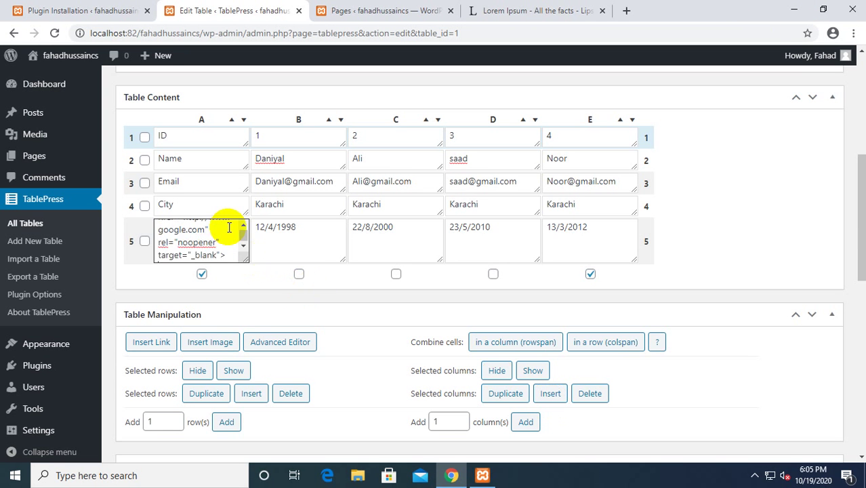
Select cell B5 (12/4/1998) and try the Advanced Editor, dismissing the pick-a-cell prompt.
{"action": "scroll", "coordinate": [242, 294], "scroll_direction": "down", "scroll_amount": 3}
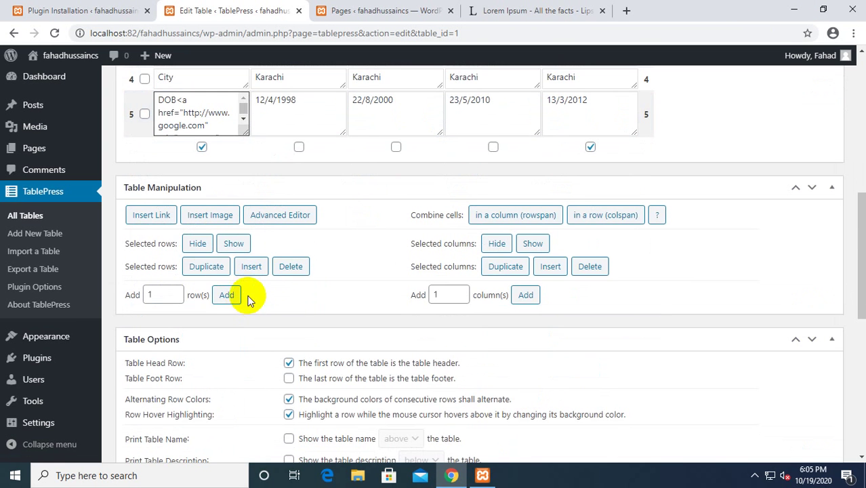
{"action": "scroll", "coordinate": [241, 198], "scroll_direction": "up", "scroll_amount": 1}
{"action": "scroll", "coordinate": [241, 198], "scroll_direction": "up", "scroll_amount": 2}
{"action": "left_click", "coordinate": [288, 229]}
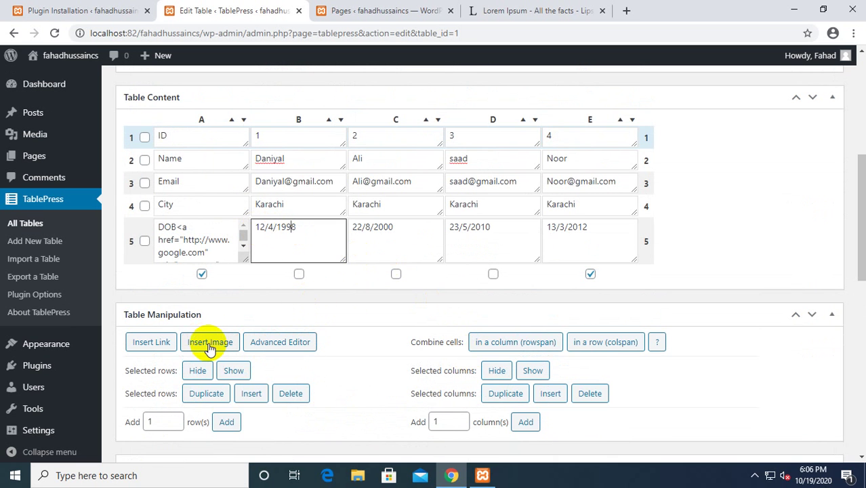
{"action": "scroll", "coordinate": [298, 346], "scroll_direction": "down", "scroll_amount": 1}
{"action": "left_click", "coordinate": [272, 279]}
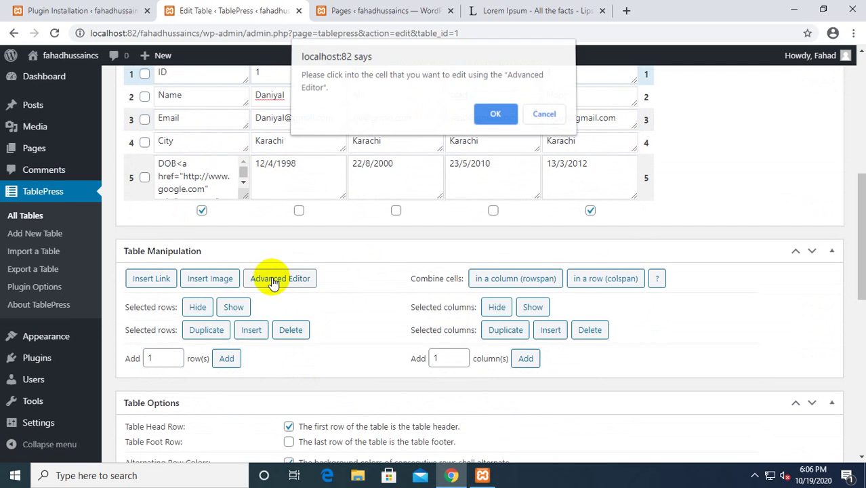
{"action": "left_click", "coordinate": [541, 114]}
Reselect cell B5 and open its 12/4/1998 value in the Advanced Editor.
{"action": "left_click", "coordinate": [305, 197]}
{"action": "left_click", "coordinate": [298, 211]}
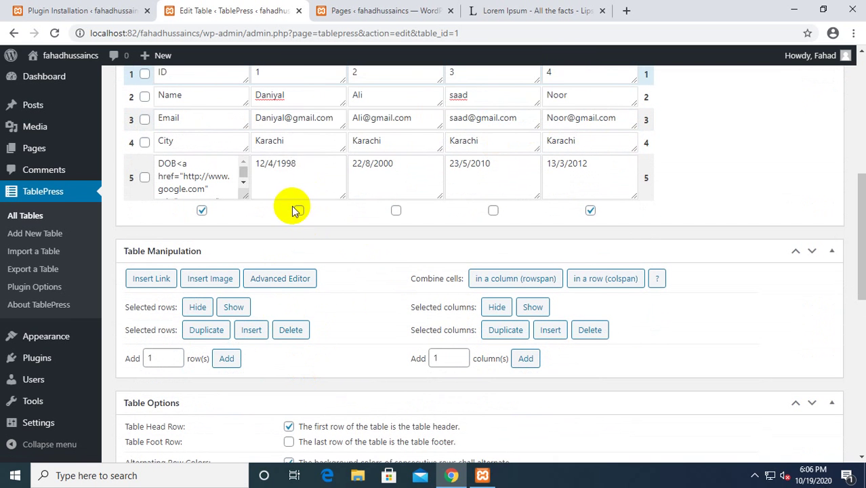
{"action": "left_click", "coordinate": [275, 279]}
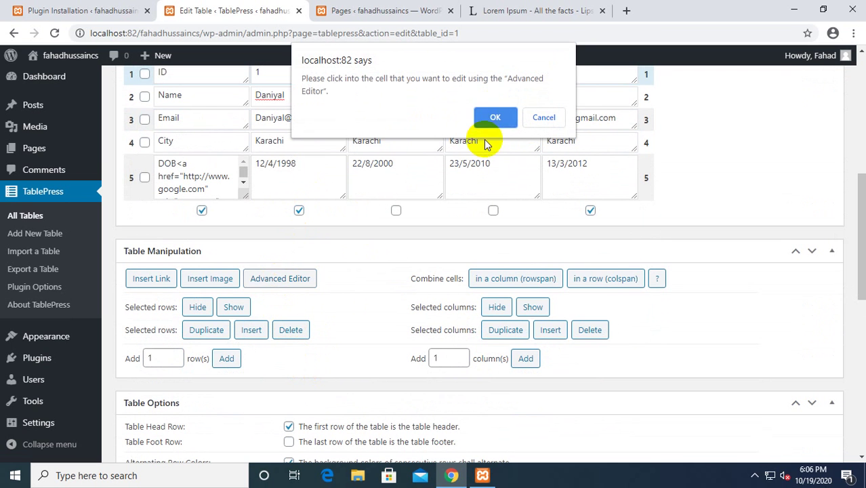
{"action": "left_click", "coordinate": [494, 119]}
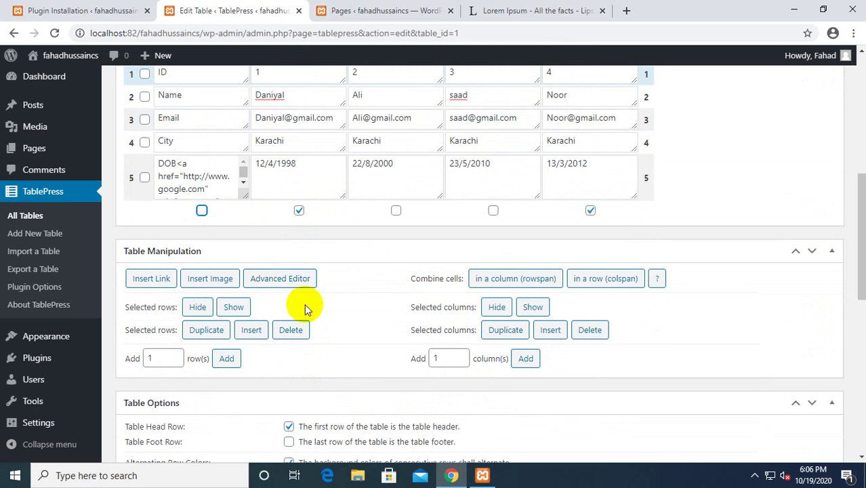
{"action": "left_click", "coordinate": [310, 160], "text": "shift"}
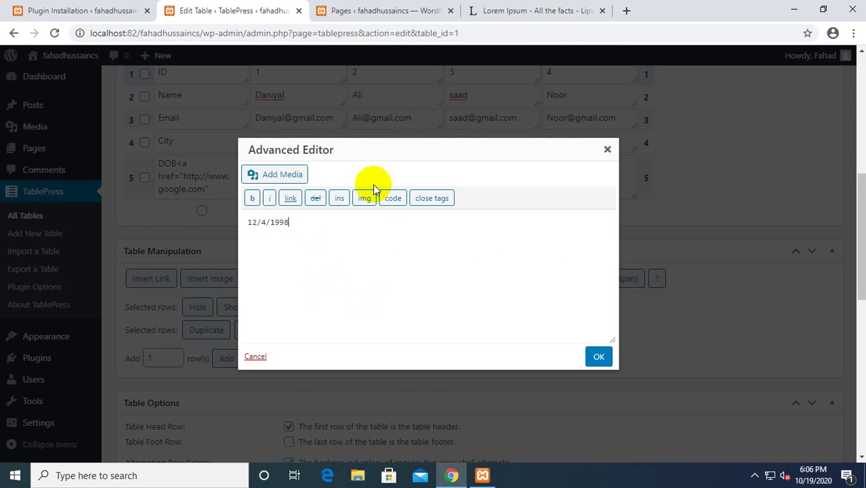
{"action": "scroll", "coordinate": [370, 188], "scroll_direction": "down", "scroll_amount": 2}
{"action": "scroll", "coordinate": [367, 190], "scroll_direction": "up", "scroll_amount": 1}
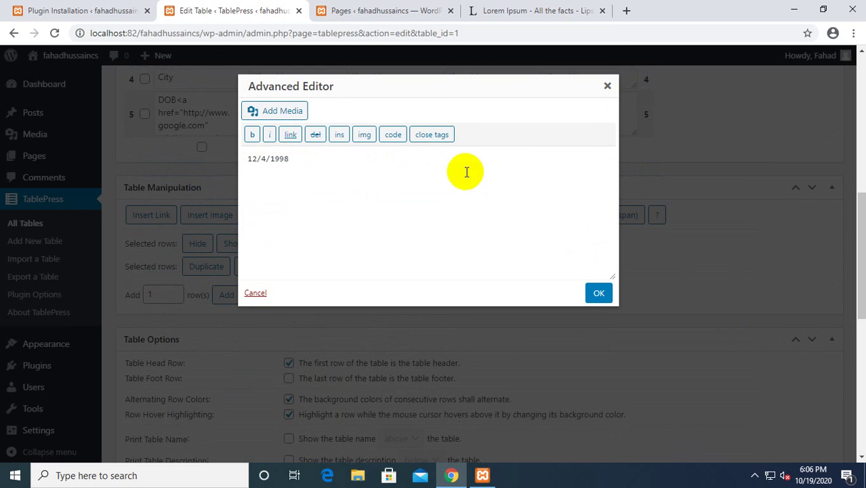
Close the cell editor without changes and save Demo_table.
{"action": "left_click", "coordinate": [608, 86]}
{"action": "scroll", "coordinate": [342, 350], "scroll_direction": "down", "scroll_amount": 1}
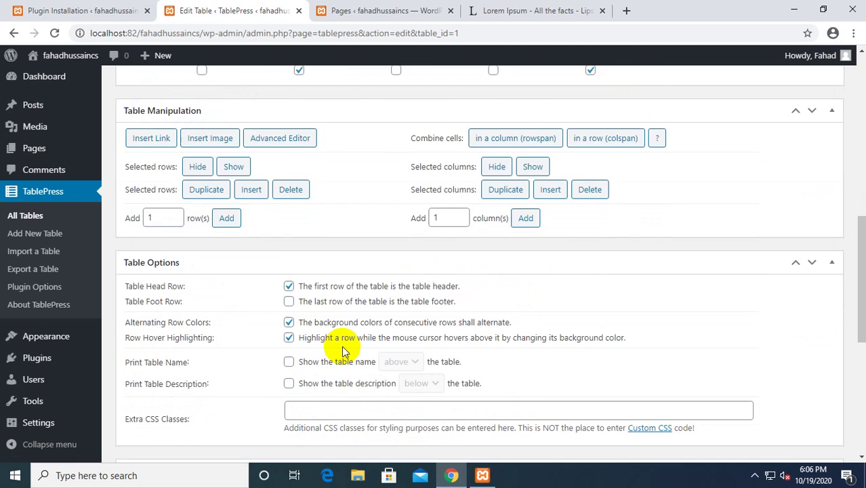
{"action": "scroll", "coordinate": [342, 349], "scroll_direction": "down", "scroll_amount": 6}
{"action": "scroll", "coordinate": [342, 353], "scroll_direction": "up", "scroll_amount": 12}
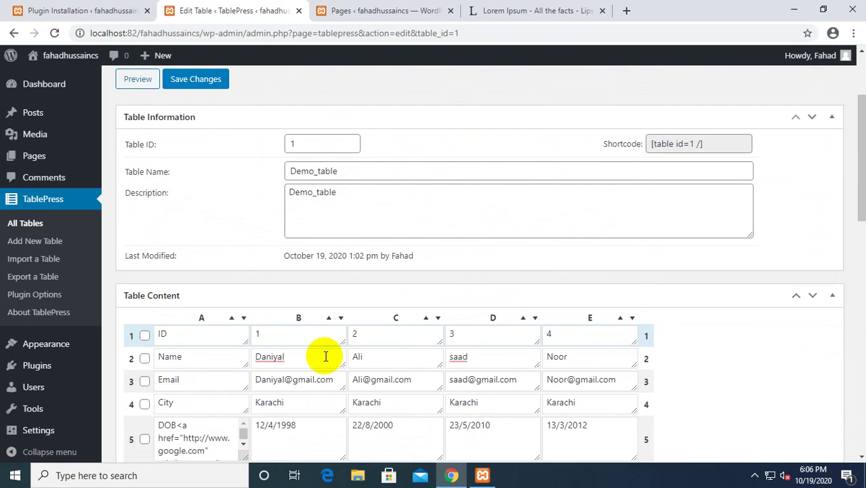
{"action": "scroll", "coordinate": [326, 356], "scroll_direction": "up", "scroll_amount": 2}
{"action": "scroll", "coordinate": [303, 349], "scroll_direction": "down", "scroll_amount": 5}
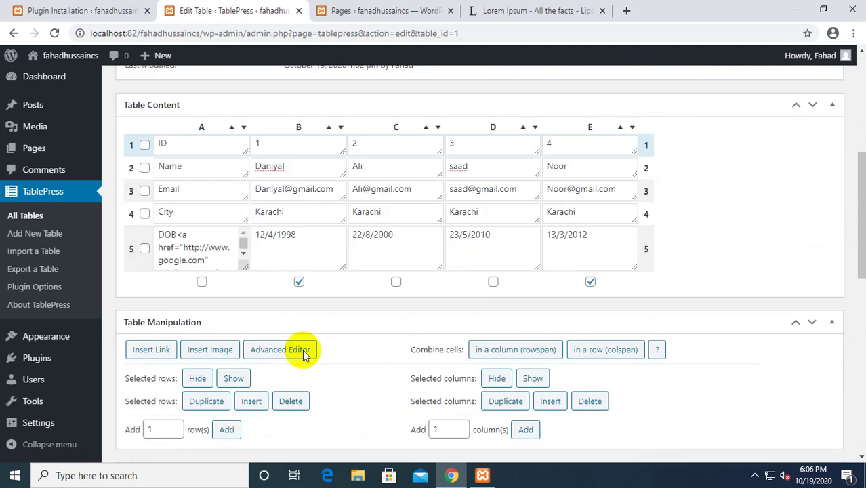
{"action": "scroll", "coordinate": [303, 350], "scroll_direction": "up", "scroll_amount": 5}
{"action": "scroll", "coordinate": [302, 350], "scroll_direction": "down", "scroll_amount": 15}
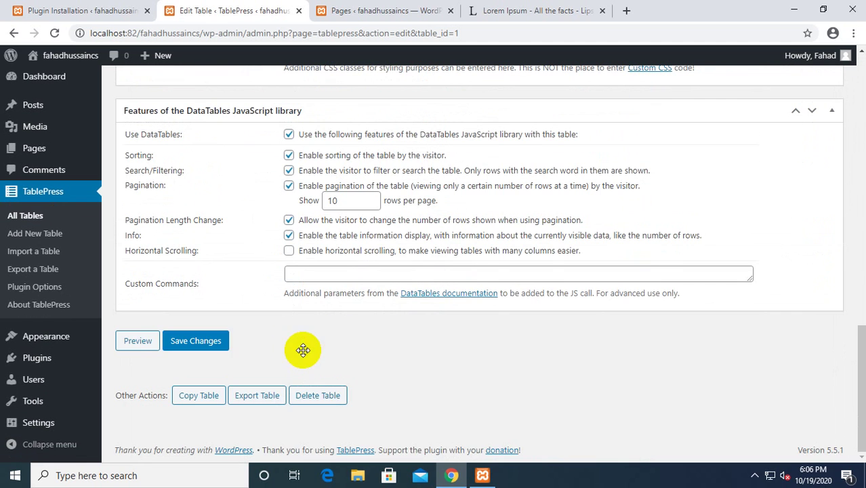
{"action": "left_click", "coordinate": [208, 340]}
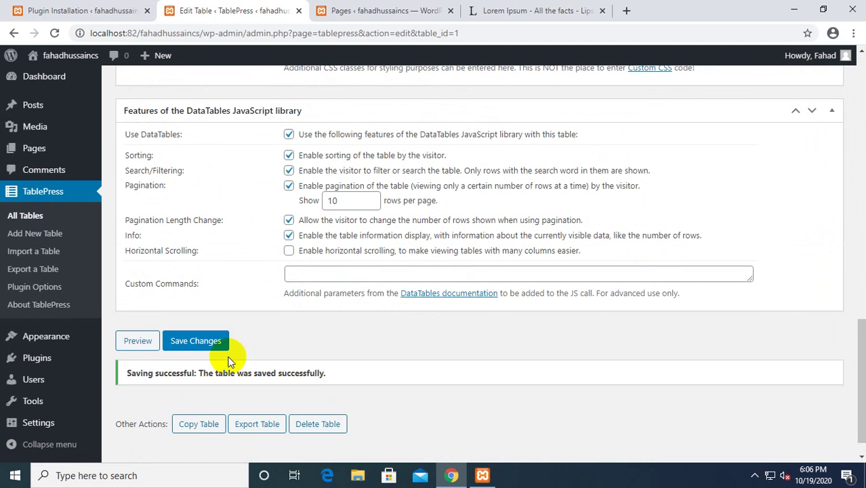
View Demo_table as ID 1 in the All Tables list, then open Posts in a new tab.
{"action": "scroll", "coordinate": [220, 339], "scroll_direction": "up", "scroll_amount": 15}
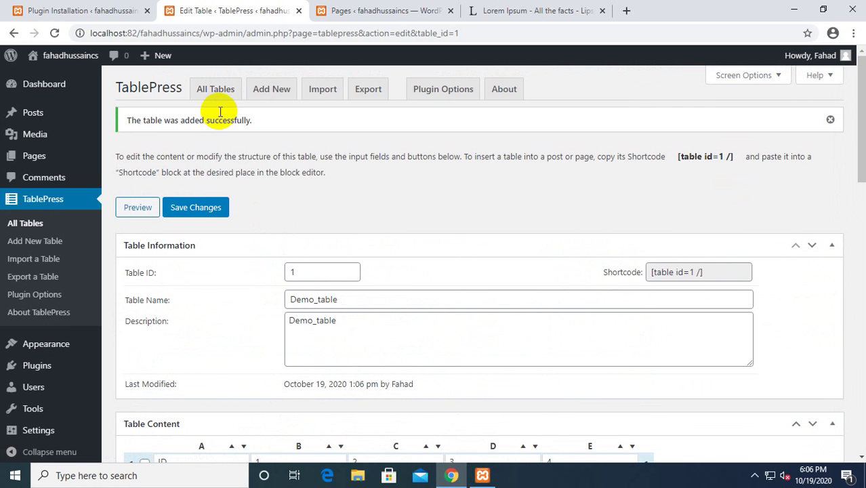
{"action": "scroll", "coordinate": [299, 310], "scroll_direction": "down", "scroll_amount": 15}
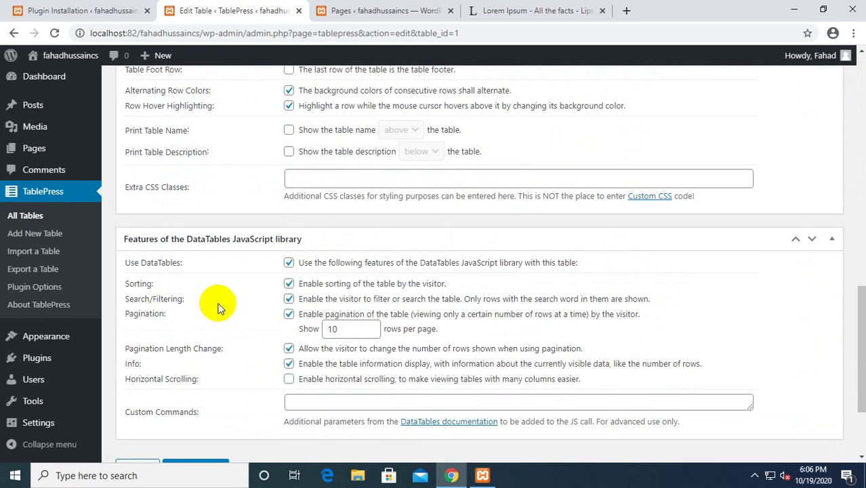
{"action": "scroll", "coordinate": [217, 307], "scroll_direction": "down", "scroll_amount": 2}
{"action": "scroll", "coordinate": [218, 305], "scroll_direction": "up", "scroll_amount": 15}
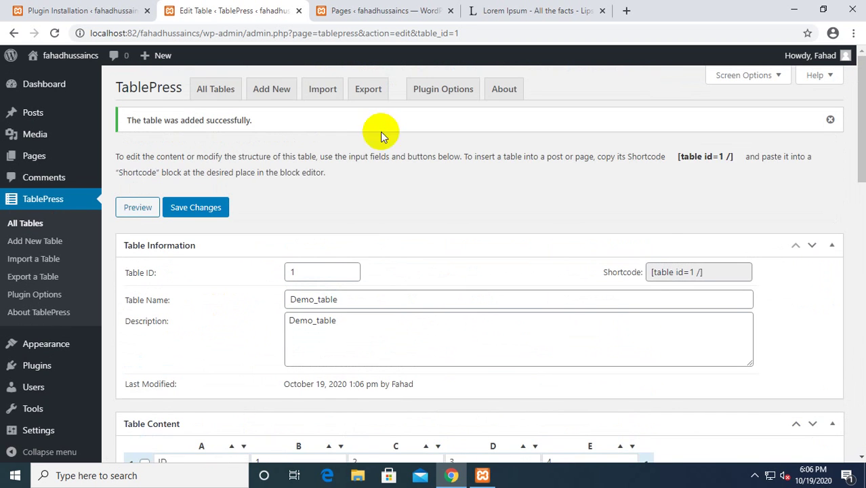
{"action": "left_click", "coordinate": [206, 95]}
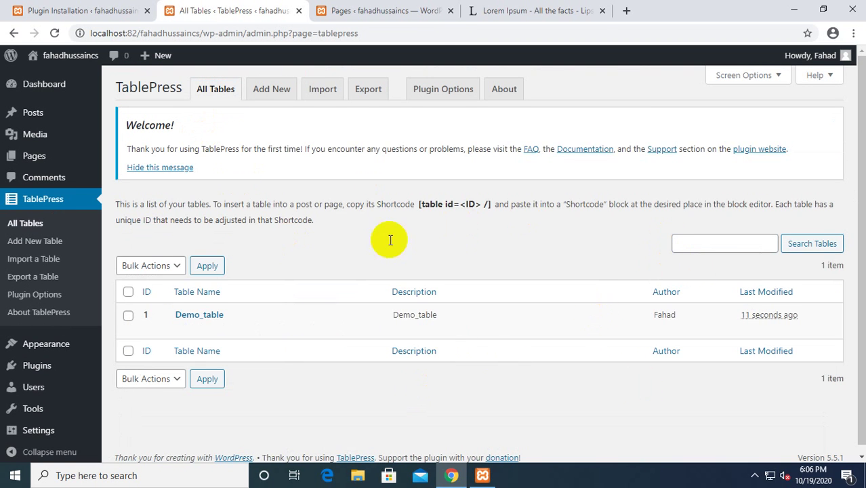
{"action": "right_click", "coordinate": [60, 111]}
{"action": "left_click", "coordinate": [71, 115]}
Start a new post and title it with the author's first name followed by 'Post'.
{"action": "left_click", "coordinate": [374, 8]}
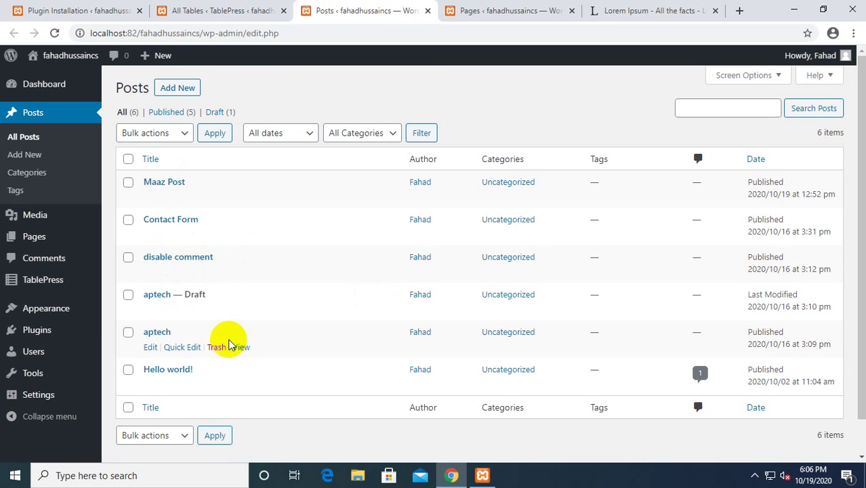
{"action": "left_click", "coordinate": [702, 108]}
{"action": "left_click", "coordinate": [571, 119]}
{"action": "left_click", "coordinate": [178, 88]}
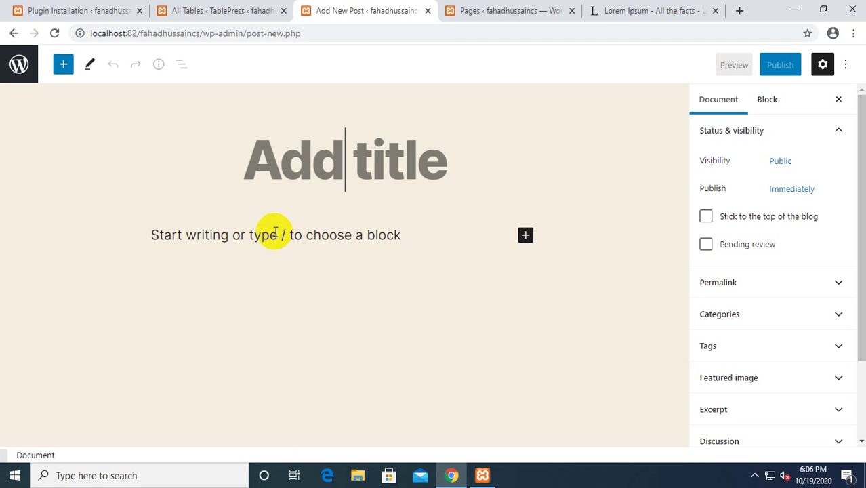
{"action": "type", "text": "SD"}
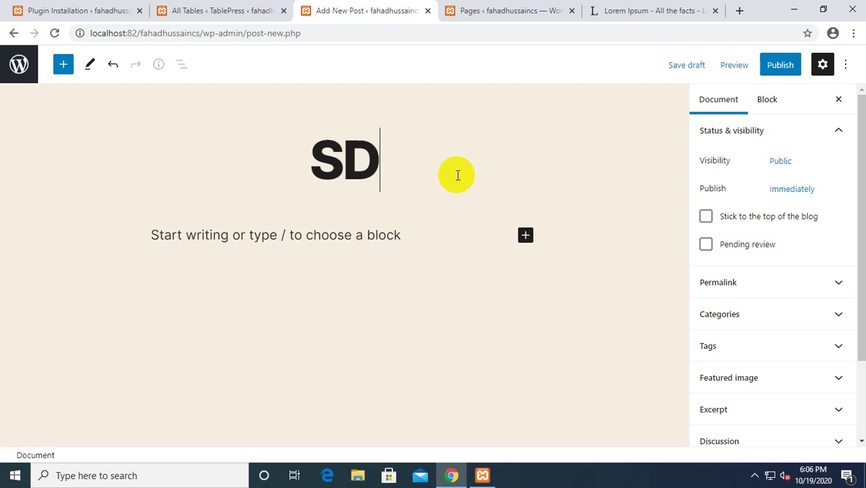
{"action": "key", "text": "BackSpace"}
{"action": "key", "text": "BackSpace"}
{"action": "type", "text": "Da"}
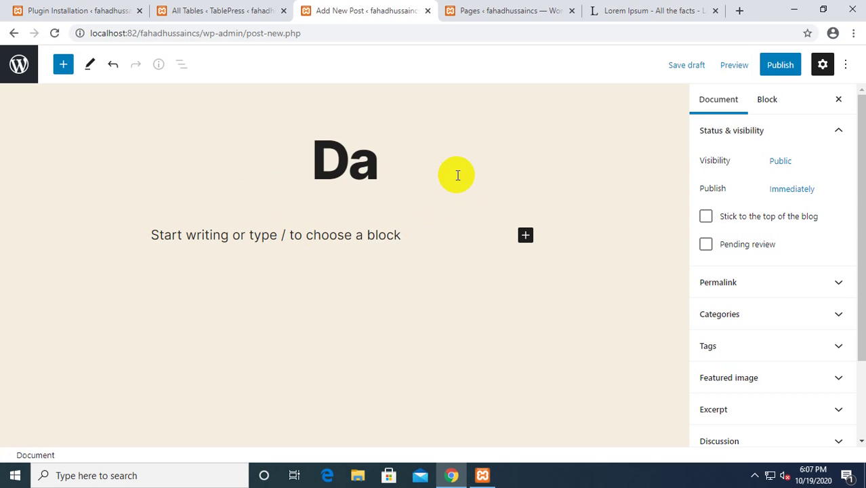
{"action": "type", "text": "niyal"}
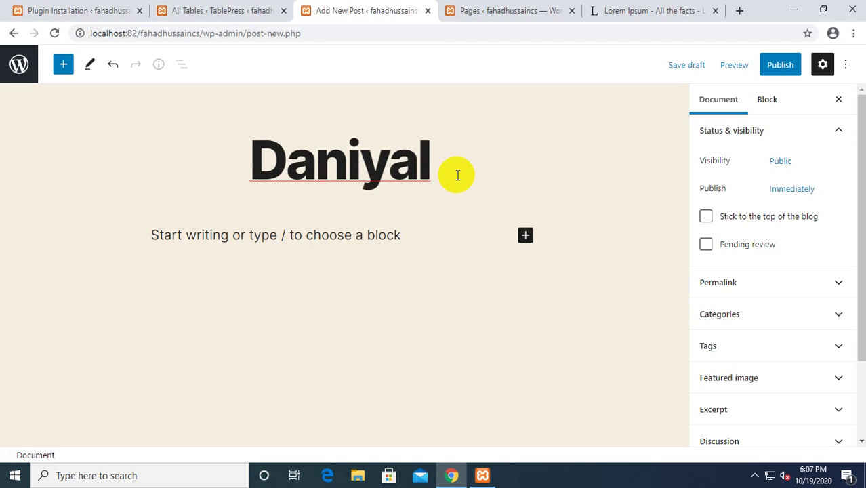
{"action": "type", "text": " Post"}
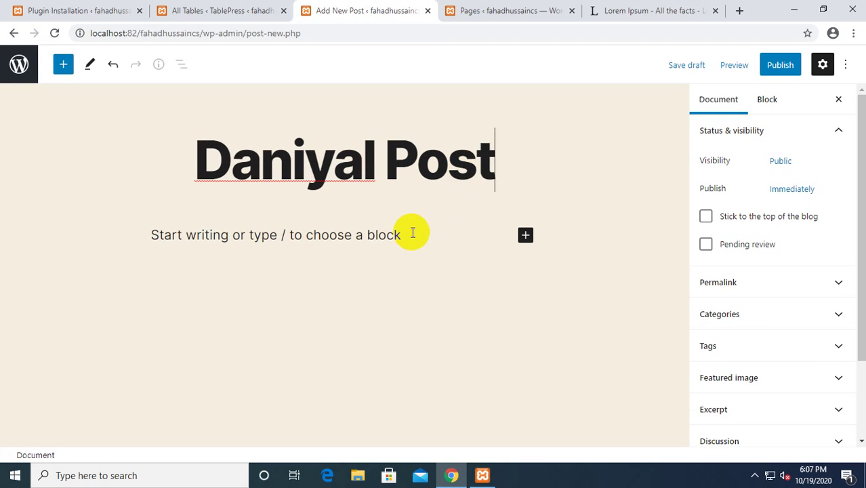
{"action": "left_click", "coordinate": [411, 233]}
Insert a Shortcode block into the post body.
{"action": "left_click", "coordinate": [526, 232]}
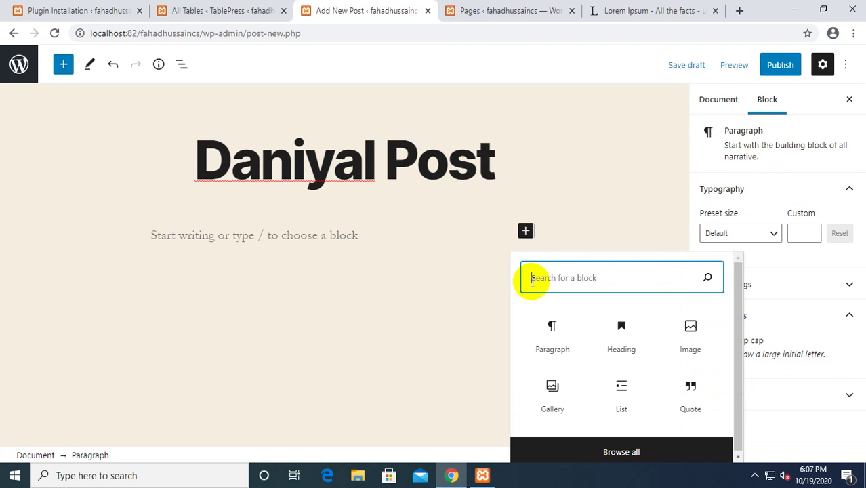
{"action": "type", "text": "s"}
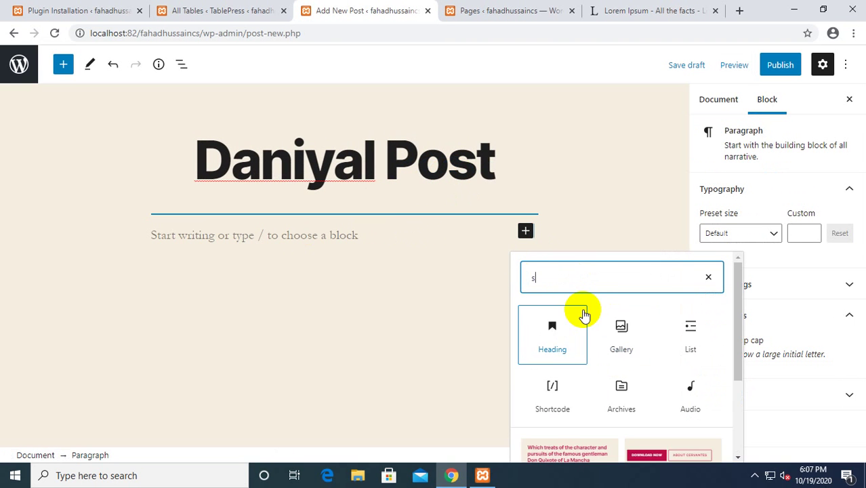
{"action": "left_click", "coordinate": [553, 393]}
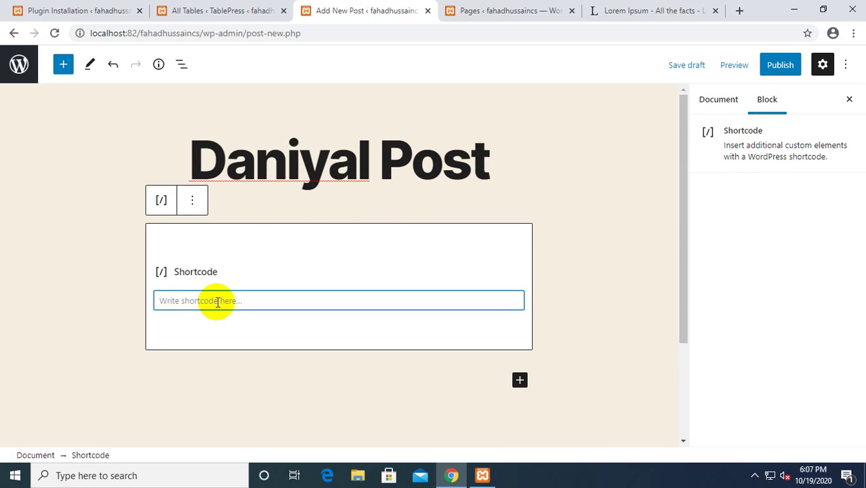
Copy Demo_table's shortcode [table id=1 /] from TablePress and paste it into the block.
{"action": "left_click", "coordinate": [218, 10]}
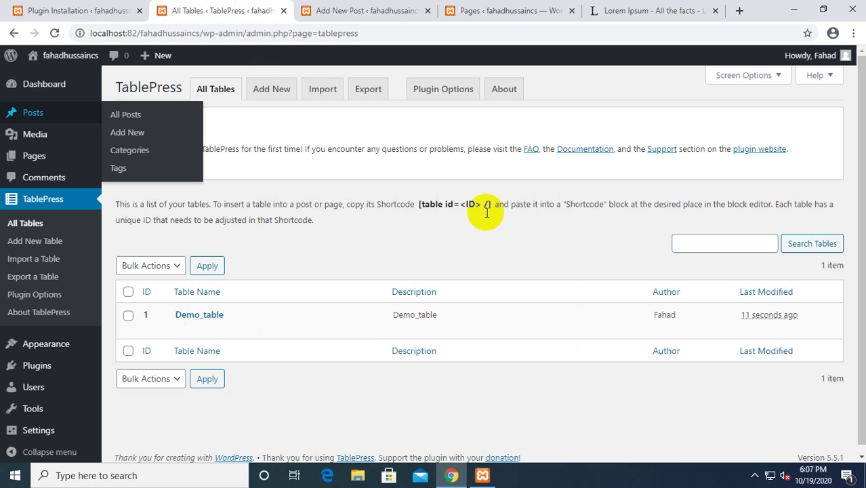
{"action": "mouse_move", "coordinate": [429, 333]}
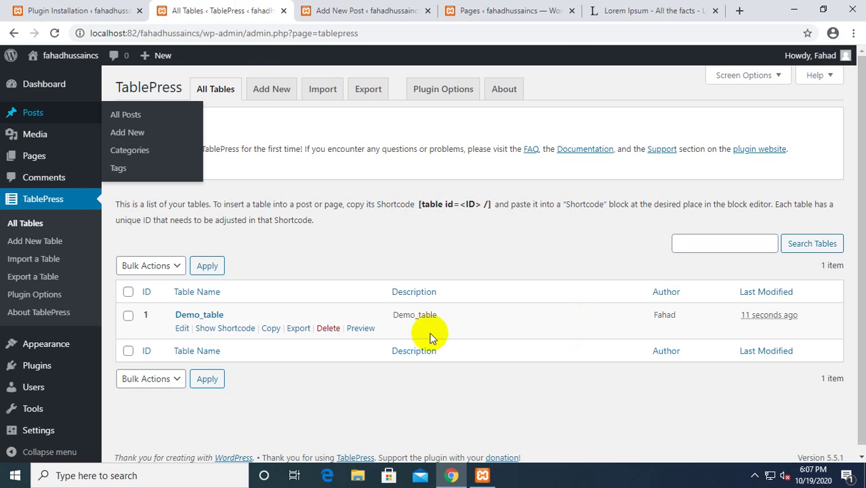
{"action": "left_click", "coordinate": [226, 333]}
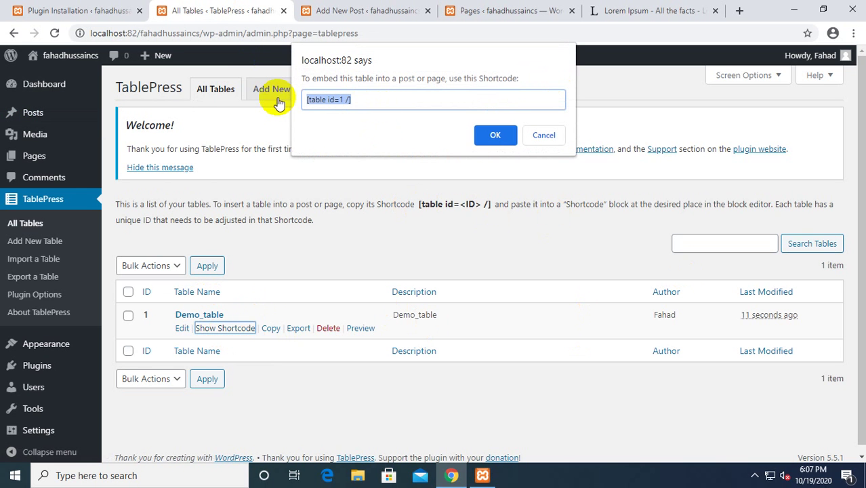
{"action": "left_click", "coordinate": [363, 10]}
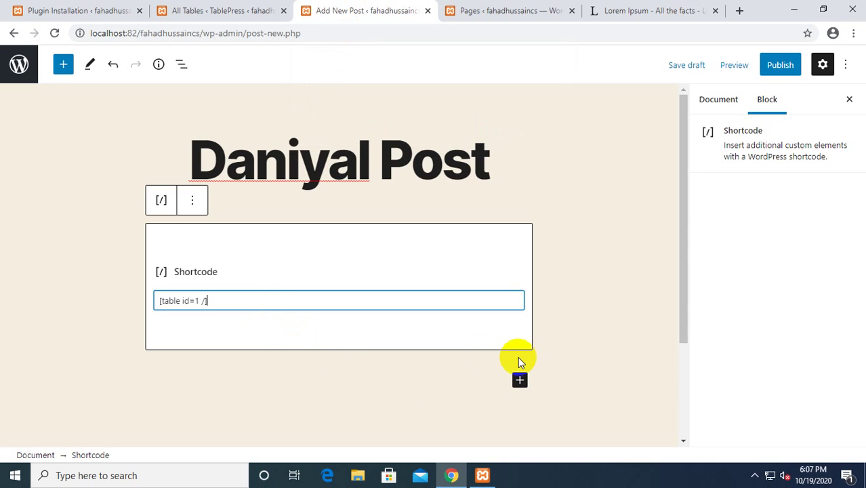
{"action": "key", "text": "Return"}
{"action": "key", "text": "BackSpace"}
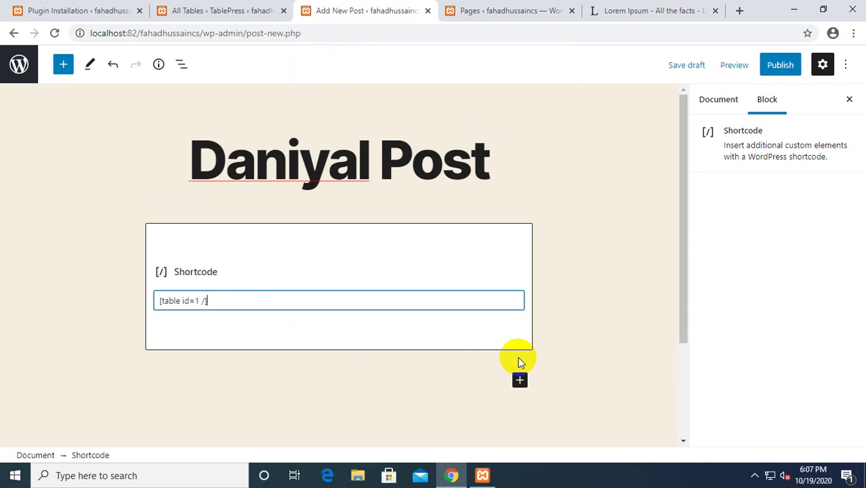
Publish the post and view it live with Demo_table embedded.
{"action": "left_click", "coordinate": [775, 69]}
{"action": "left_click", "coordinate": [773, 67]}
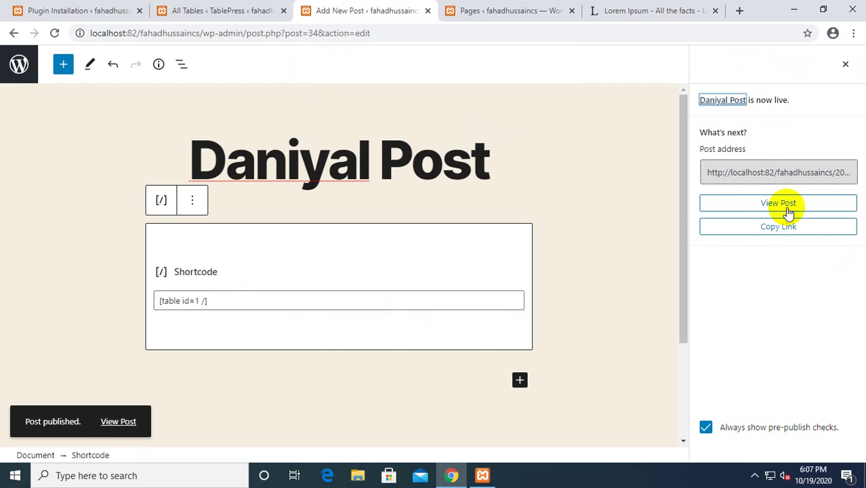
{"action": "left_click", "coordinate": [777, 205]}
{"action": "scroll", "coordinate": [271, 362], "scroll_direction": "down", "scroll_amount": 5}
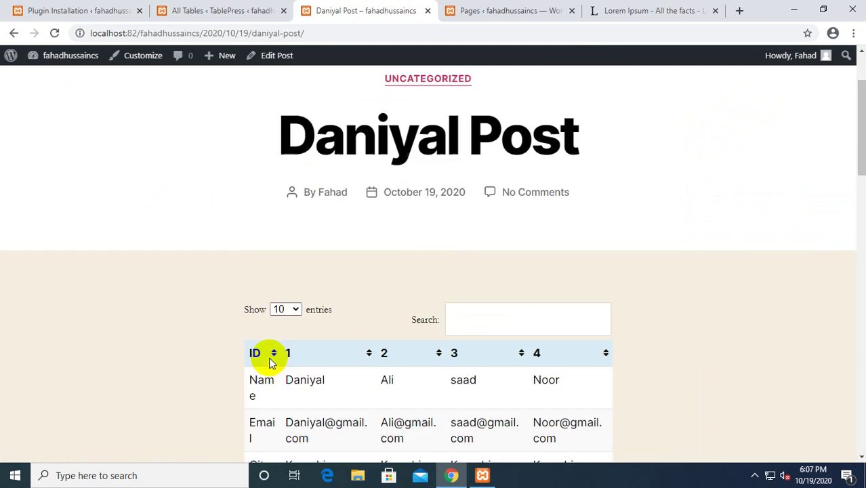
{"action": "scroll", "coordinate": [385, 257], "scroll_direction": "up", "scroll_amount": 1}
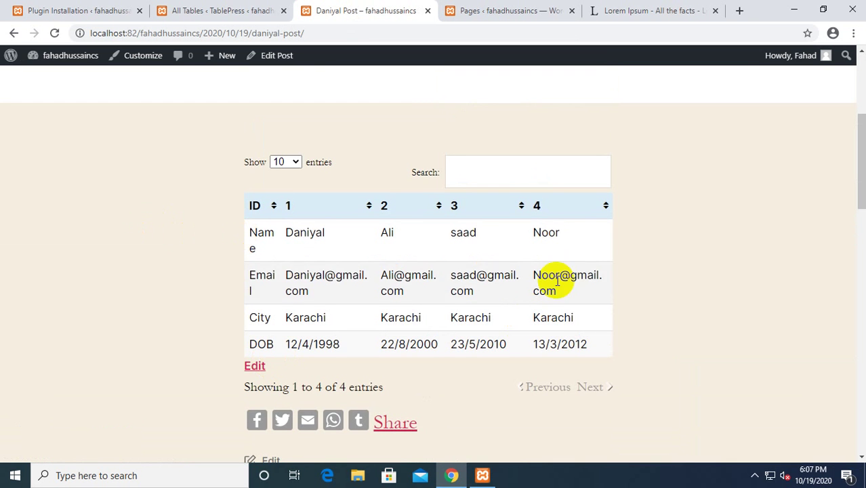
Test the table's search filter with 'da', then return to the TablePress tables list.
{"action": "left_click", "coordinate": [218, 10]}
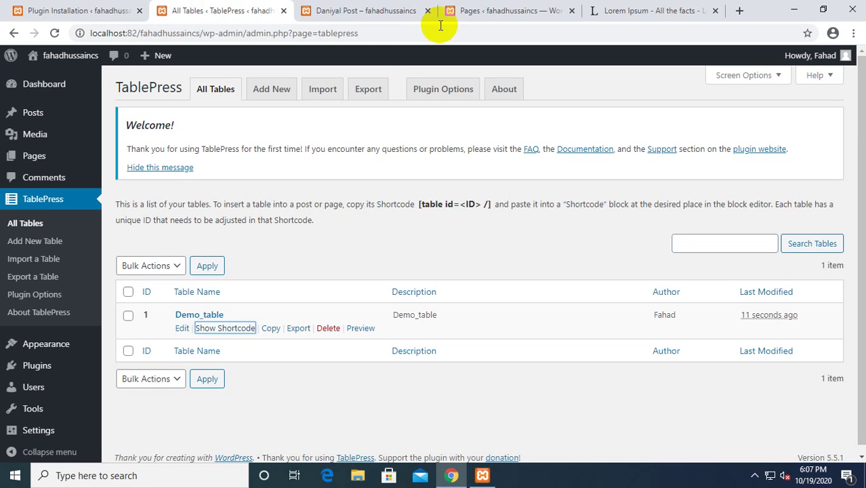
{"action": "left_click", "coordinate": [413, 10]}
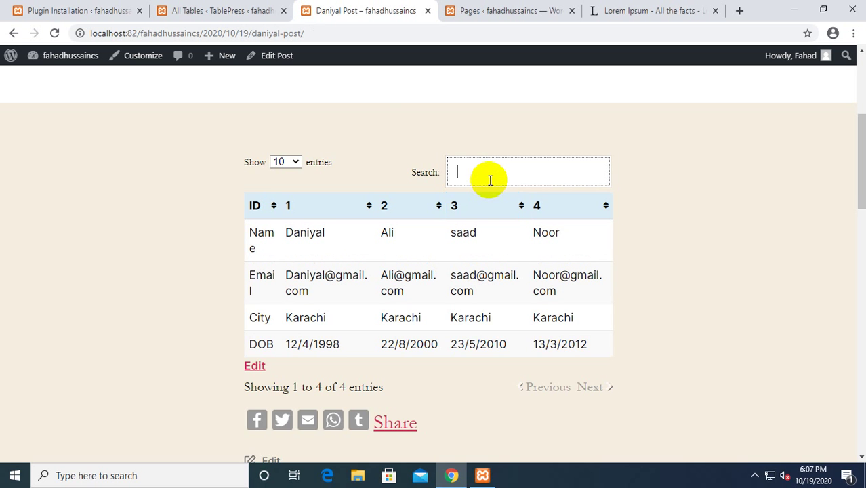
{"action": "type", "text": "da"}
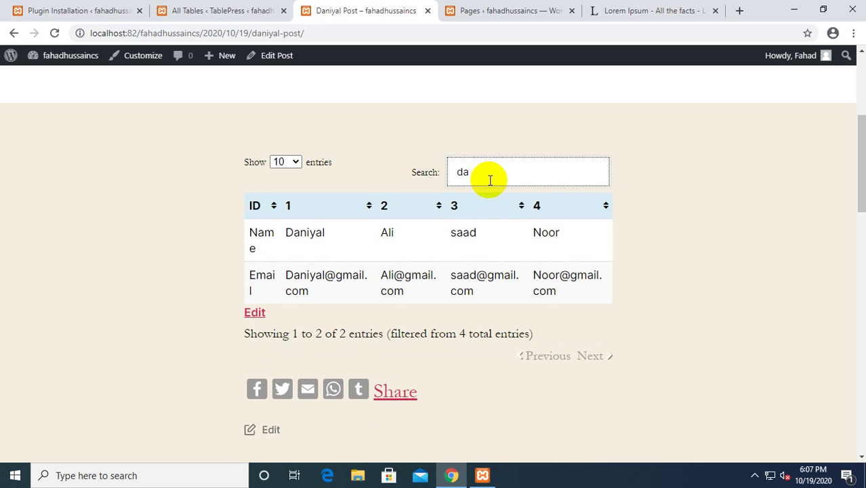
{"action": "key", "text": "BackSpace"}
{"action": "key", "text": "BackSpace"}
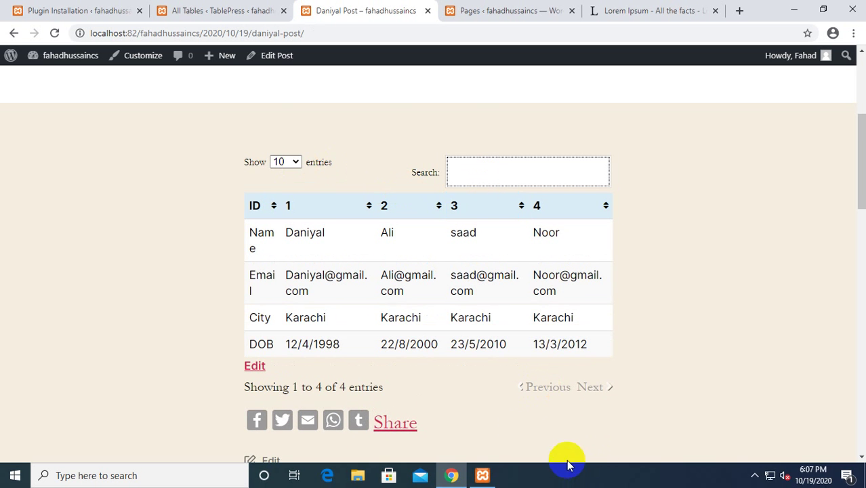
{"action": "left_click", "coordinate": [249, 10]}
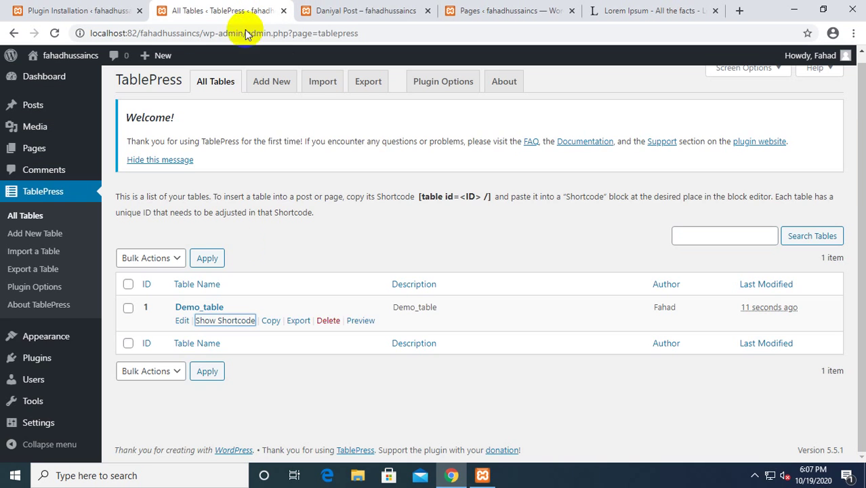
Open the installed plugins list and close the extra Pages admin tab.
{"action": "left_click", "coordinate": [22, 357]}
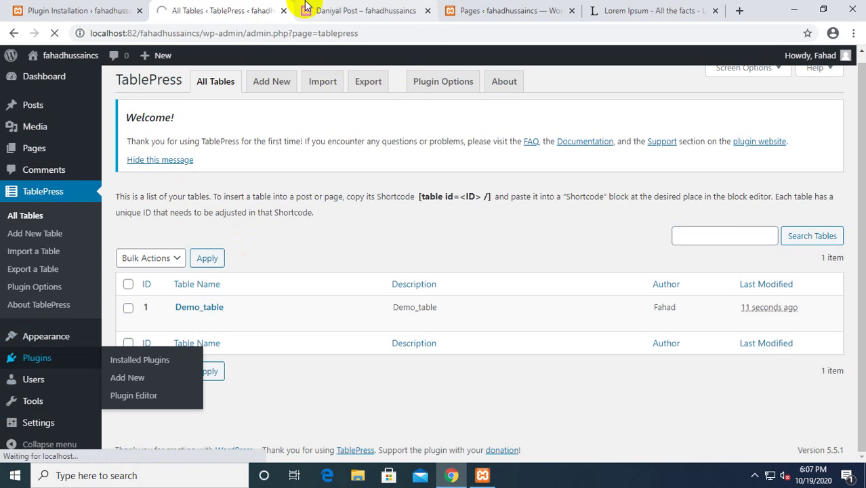
{"action": "left_click", "coordinate": [471, 11]}
{"action": "left_click", "coordinate": [571, 11]}
{"action": "left_click", "coordinate": [400, 11]}
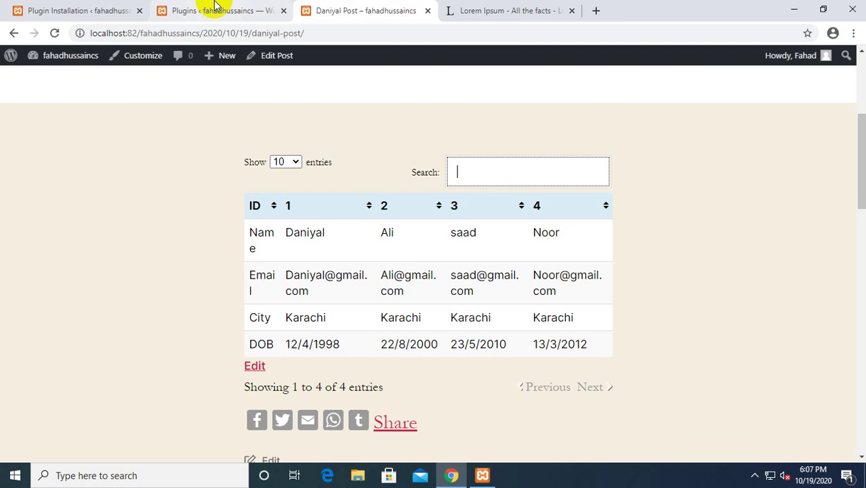
{"action": "left_click", "coordinate": [214, 11]}
{"action": "scroll", "coordinate": [203, 312], "scroll_direction": "down", "scroll_amount": 3}
{"action": "scroll", "coordinate": [196, 349], "scroll_direction": "down", "scroll_amount": 1}
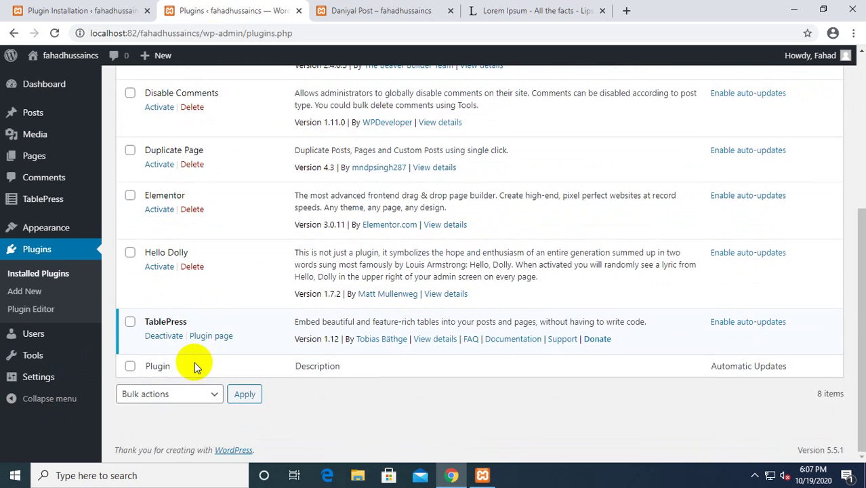
{"action": "scroll", "coordinate": [194, 361], "scroll_direction": "up", "scroll_amount": 4}
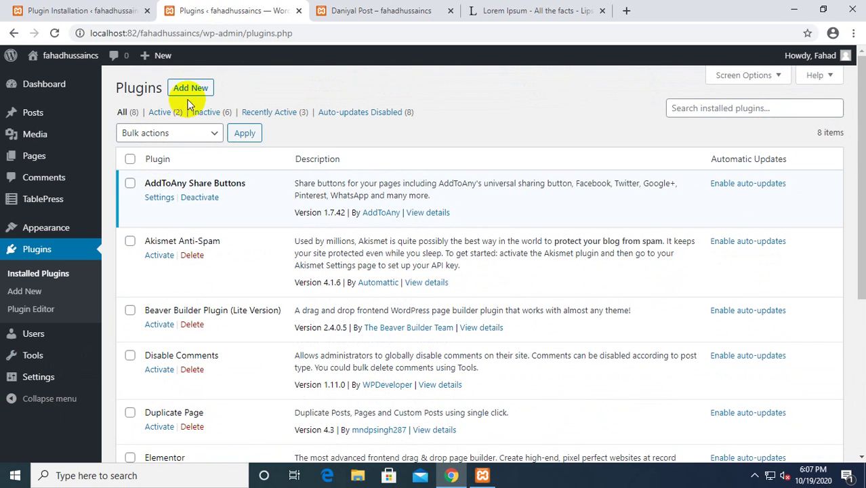
Search Add New plugins for 'beaver builder' and activate WordPress Page Builder – Beaver Builder.
{"action": "left_click", "coordinate": [191, 87]}
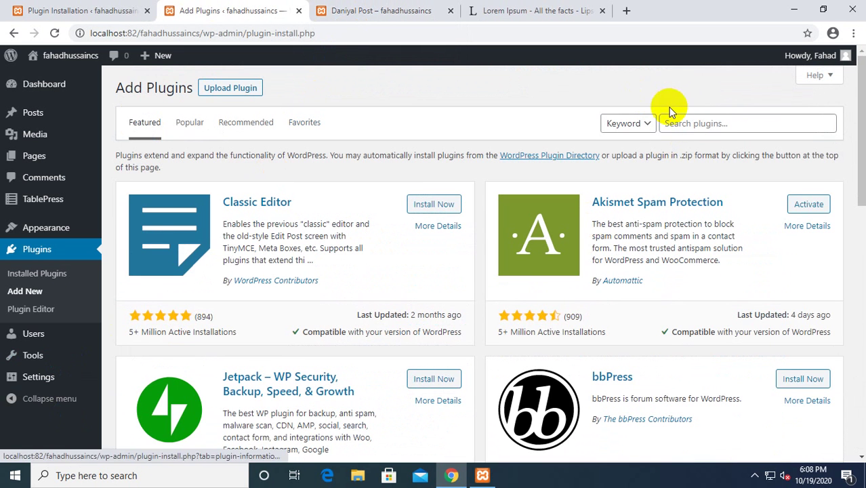
{"action": "left_click", "coordinate": [695, 120]}
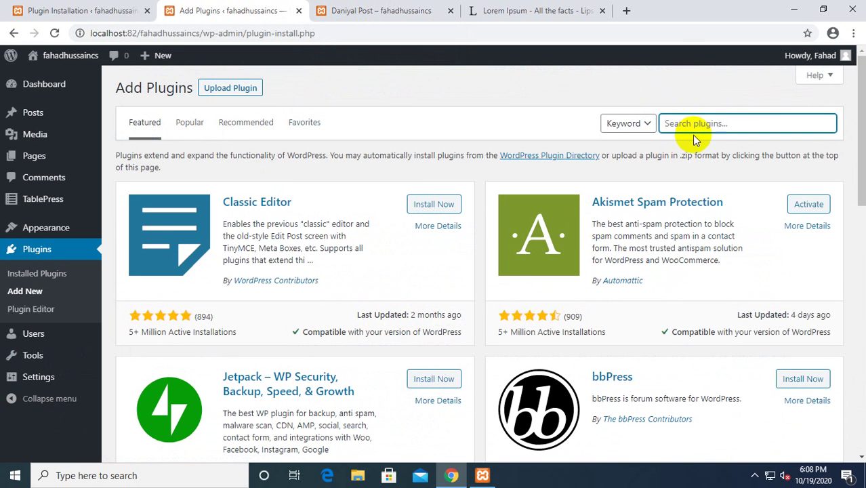
{"action": "type", "text": "be"}
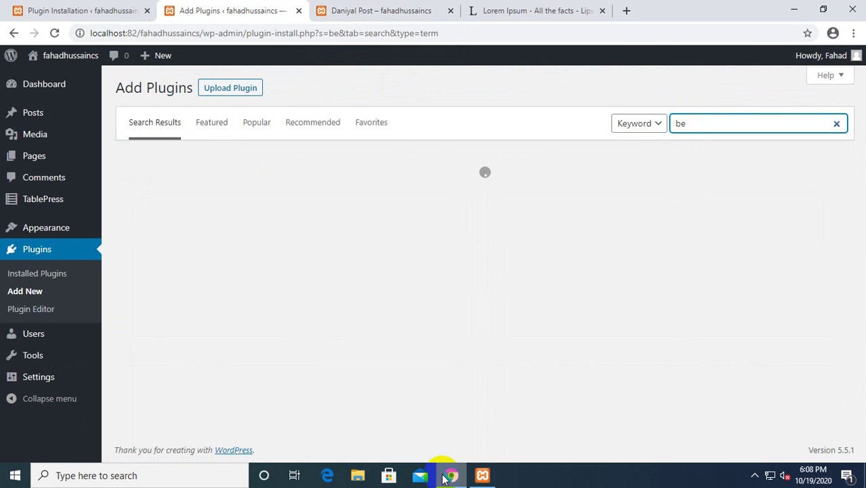
{"action": "left_click", "coordinate": [719, 130]}
{"action": "left_click", "coordinate": [719, 148]}
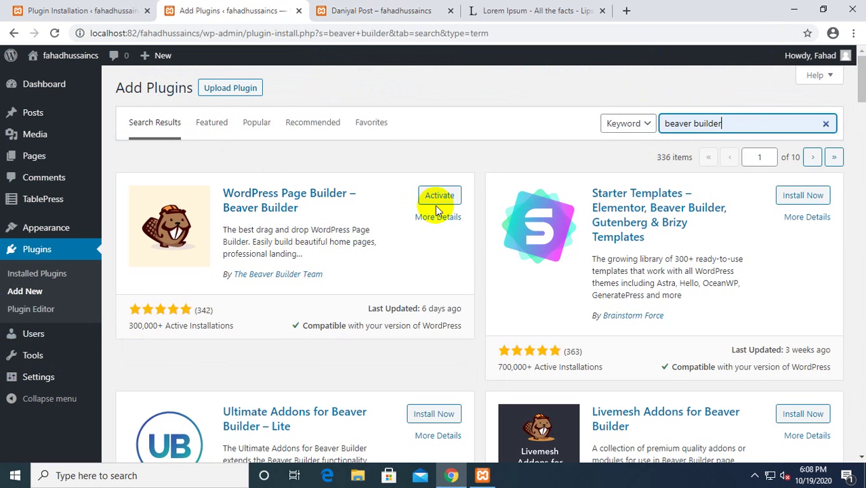
{"action": "left_click", "coordinate": [438, 200]}
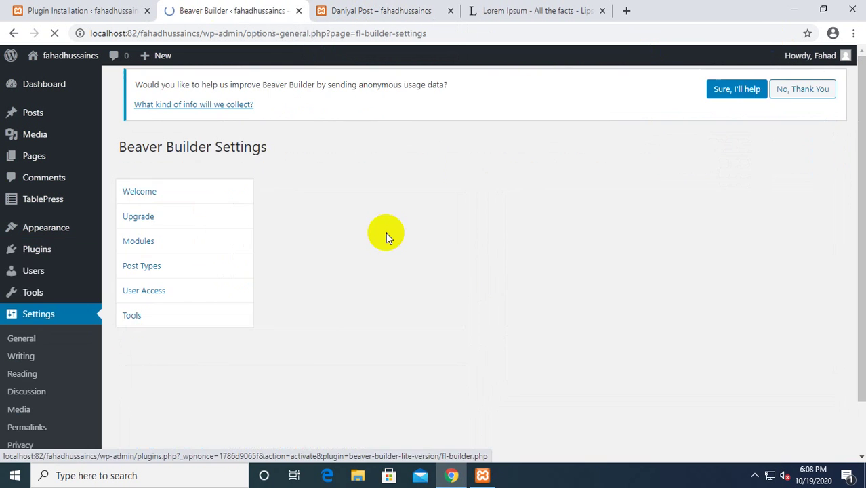
Return to Installed Plugins and confirm Beaver Builder Plugin (Lite Version) 2.4.0.5 is active.
{"action": "scroll", "coordinate": [418, 273], "scroll_direction": "down", "scroll_amount": 10}
{"action": "scroll", "coordinate": [418, 273], "scroll_direction": "up", "scroll_amount": 10}
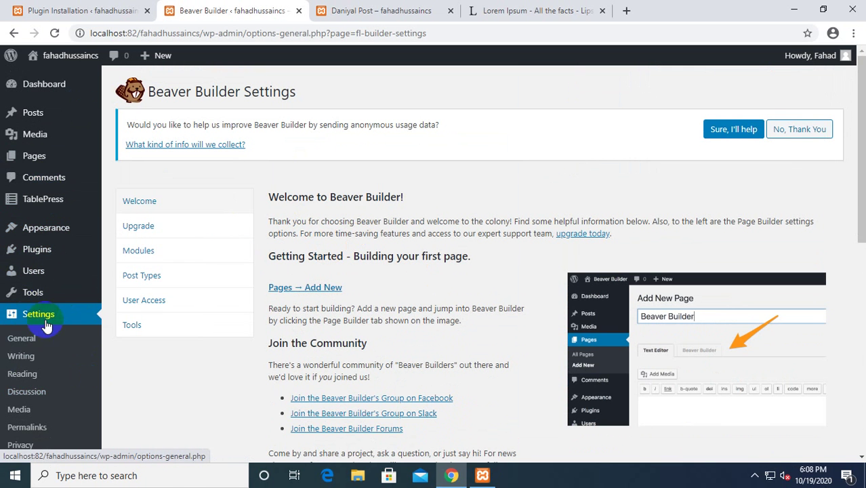
{"action": "scroll", "coordinate": [34, 434], "scroll_direction": "down", "scroll_amount": 5}
{"action": "scroll", "coordinate": [40, 407], "scroll_direction": "up", "scroll_amount": 2}
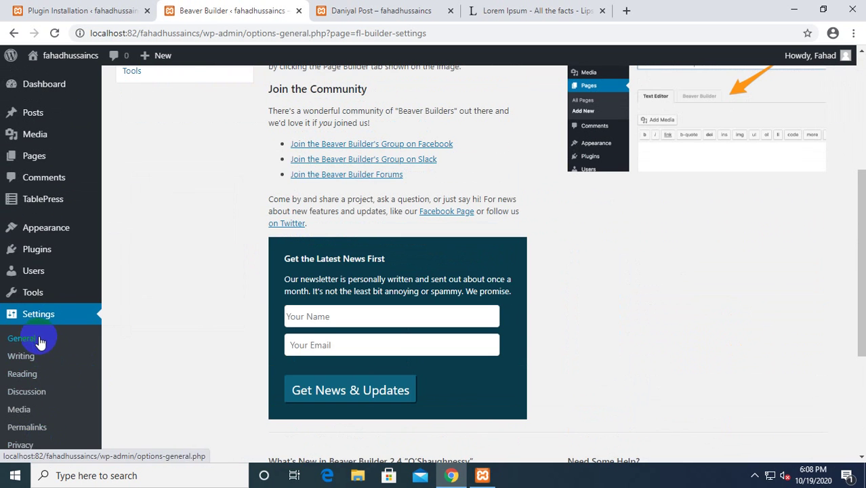
{"action": "left_click", "coordinate": [36, 256]}
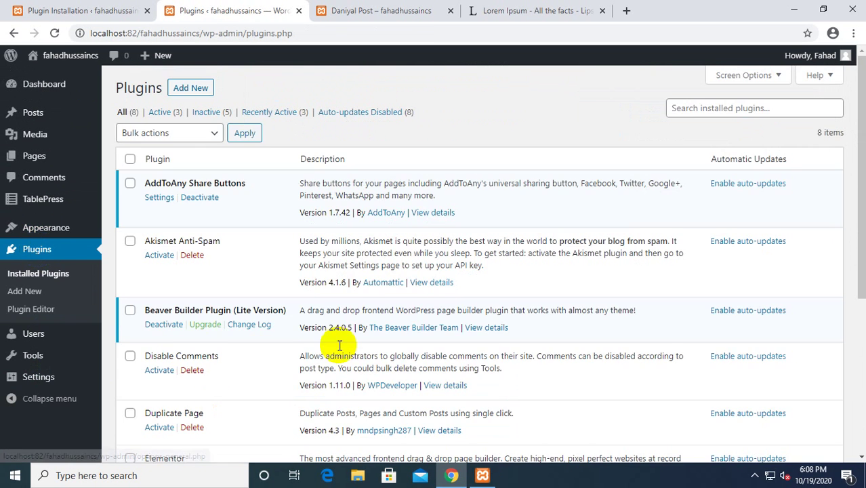
{"action": "scroll", "coordinate": [310, 325], "scroll_direction": "down", "scroll_amount": 4}
{"action": "scroll", "coordinate": [241, 297], "scroll_direction": "up", "scroll_amount": 3}
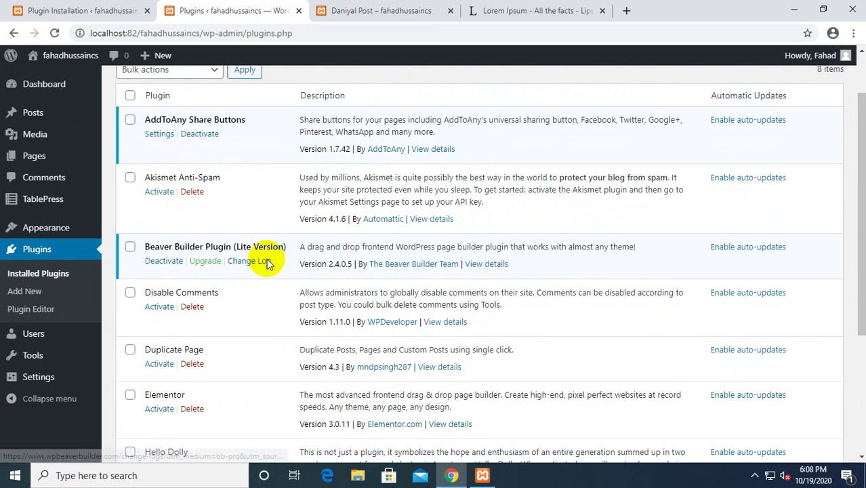
{"action": "scroll", "coordinate": [161, 271], "scroll_direction": "up", "scroll_amount": 1}
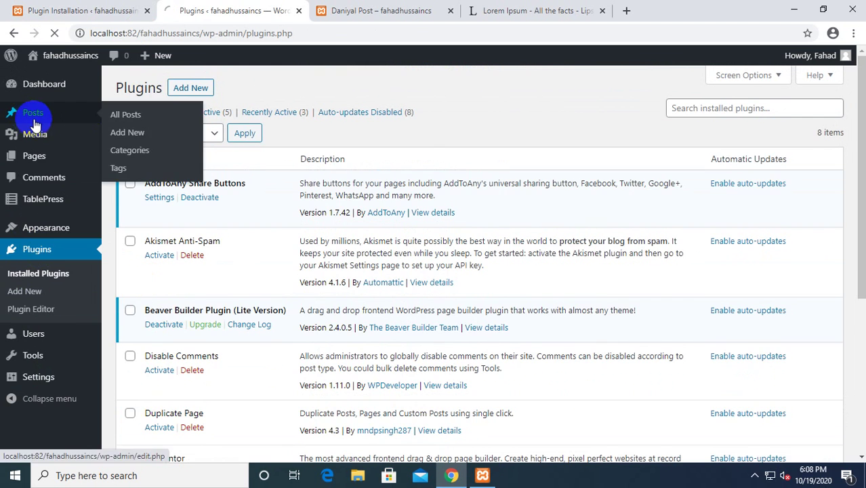
Create a new page via Pages > Add New and launch Beaver Builder on it.
{"action": "left_click", "coordinate": [20, 113]}
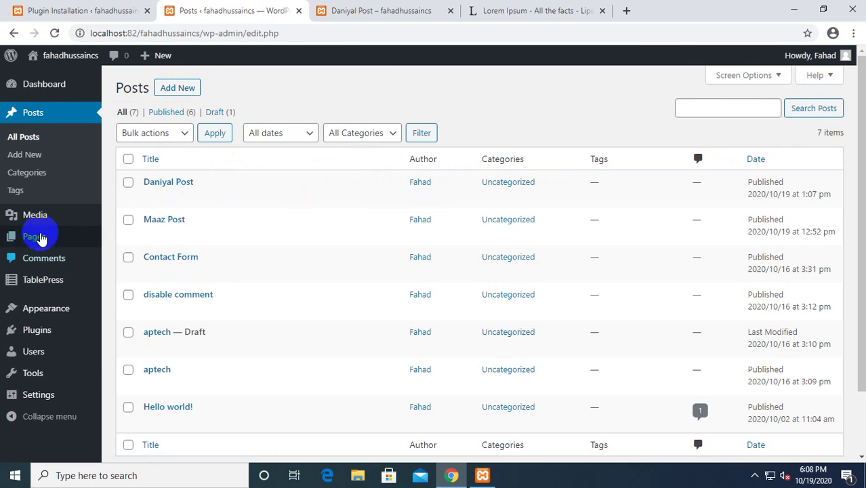
{"action": "left_click", "coordinate": [32, 237]}
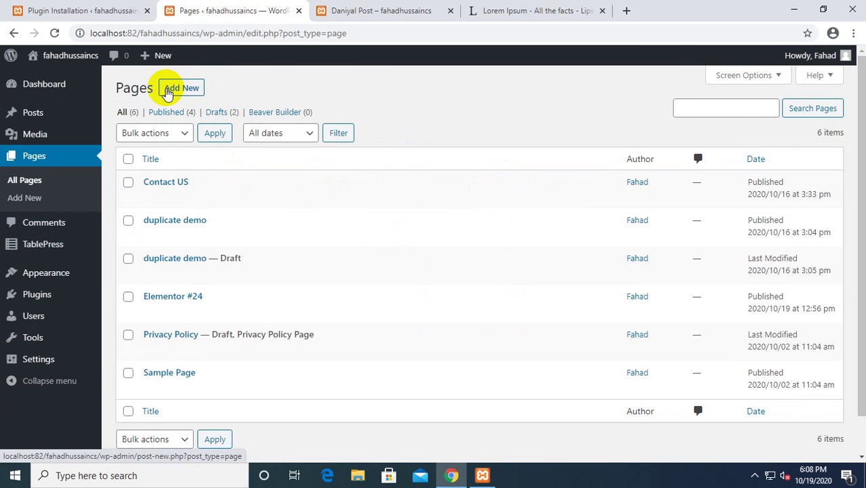
{"action": "left_click", "coordinate": [169, 90]}
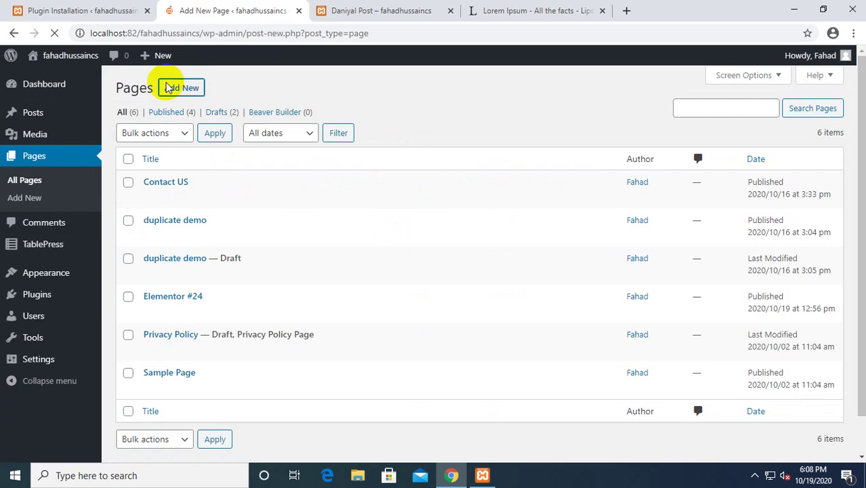
{"action": "scroll", "coordinate": [109, 334], "scroll_direction": "down", "scroll_amount": 3}
{"action": "scroll", "coordinate": [190, 316], "scroll_direction": "up", "scroll_amount": 3}
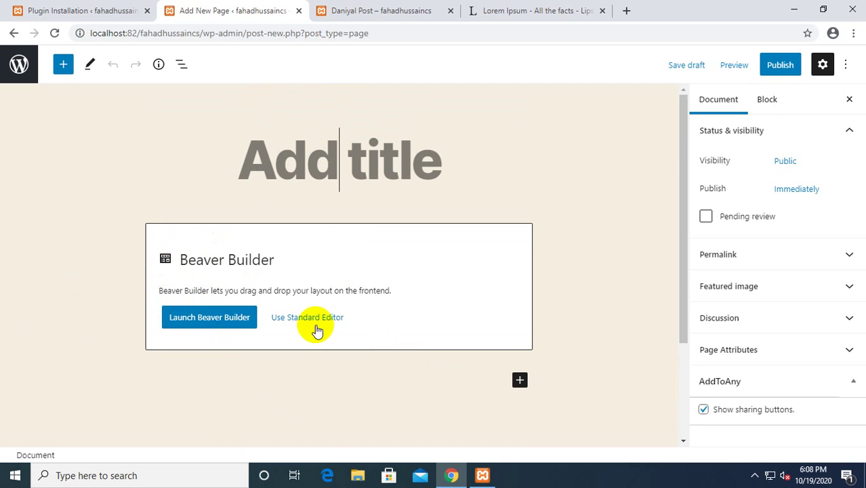
{"action": "left_click", "coordinate": [214, 321]}
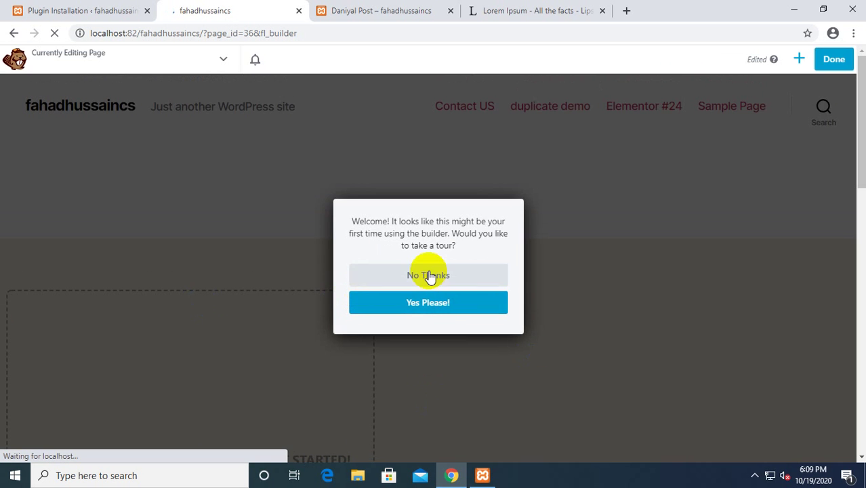
Skip the Beaver Builder tour and scroll through the Basic and Pro modules.
{"action": "left_click", "coordinate": [429, 276]}
{"action": "scroll", "coordinate": [435, 212], "scroll_direction": "down", "scroll_amount": 3}
{"action": "scroll", "coordinate": [435, 212], "scroll_direction": "down", "scroll_amount": 3}
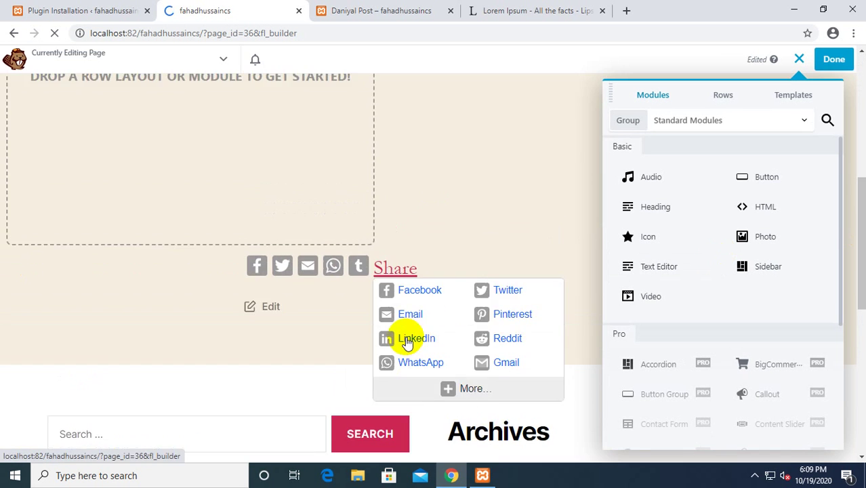
{"action": "scroll", "coordinate": [409, 345], "scroll_direction": "up", "scroll_amount": 6}
{"action": "scroll", "coordinate": [412, 343], "scroll_direction": "down", "scroll_amount": 2}
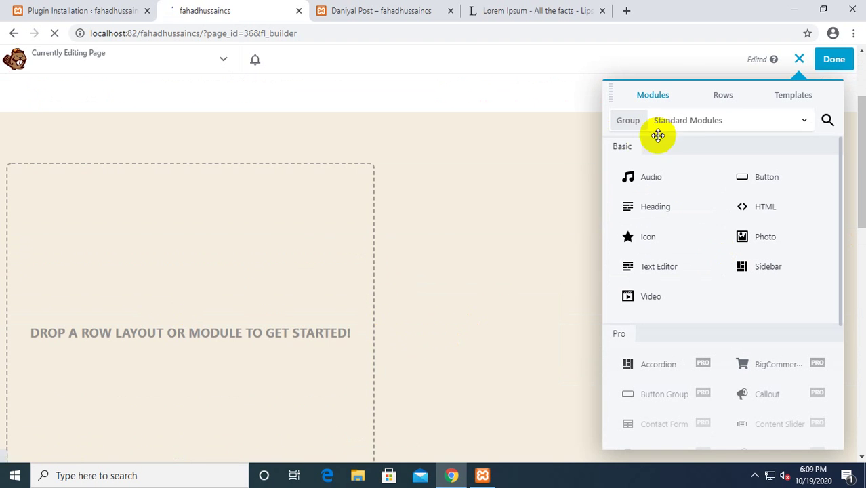
{"action": "scroll", "coordinate": [102, 350], "scroll_direction": "down", "scroll_amount": 4}
{"action": "scroll", "coordinate": [102, 351], "scroll_direction": "up", "scroll_amount": 4}
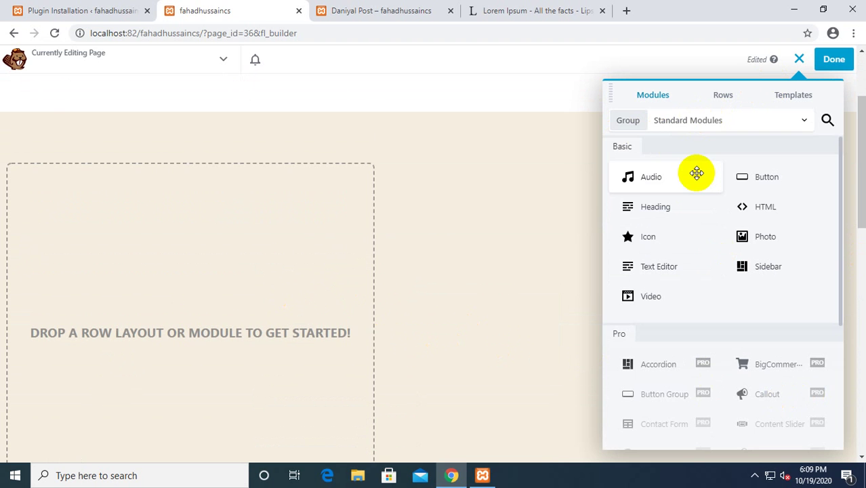
{"action": "scroll", "coordinate": [744, 315], "scroll_direction": "down", "scroll_amount": 3}
{"action": "scroll", "coordinate": [731, 332], "scroll_direction": "up", "scroll_amount": 2}
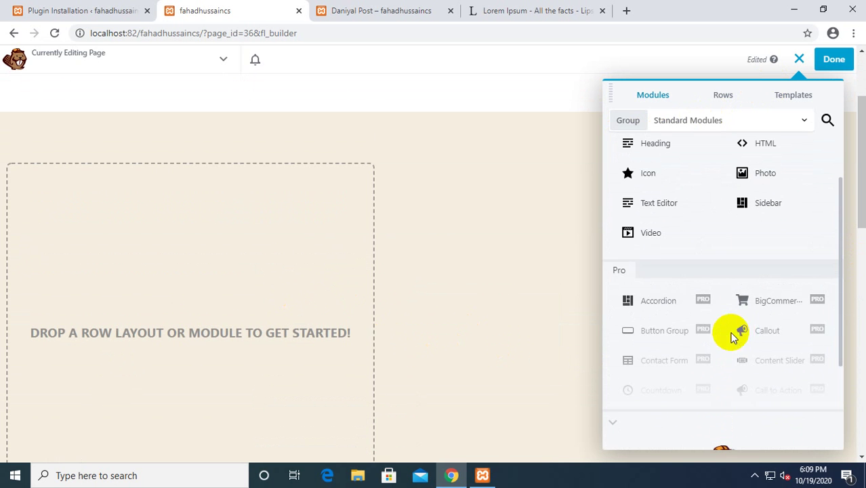
{"action": "scroll", "coordinate": [644, 383], "scroll_direction": "down", "scroll_amount": 2}
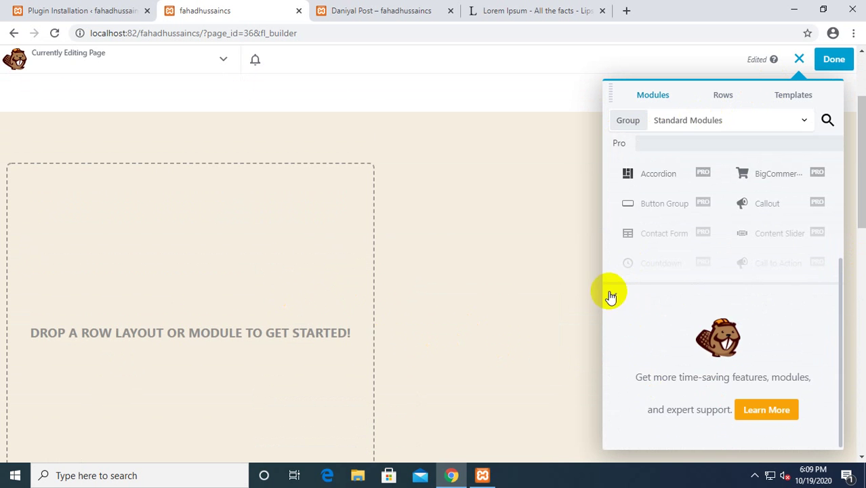
{"action": "scroll", "coordinate": [672, 298], "scroll_direction": "up", "scroll_amount": 3}
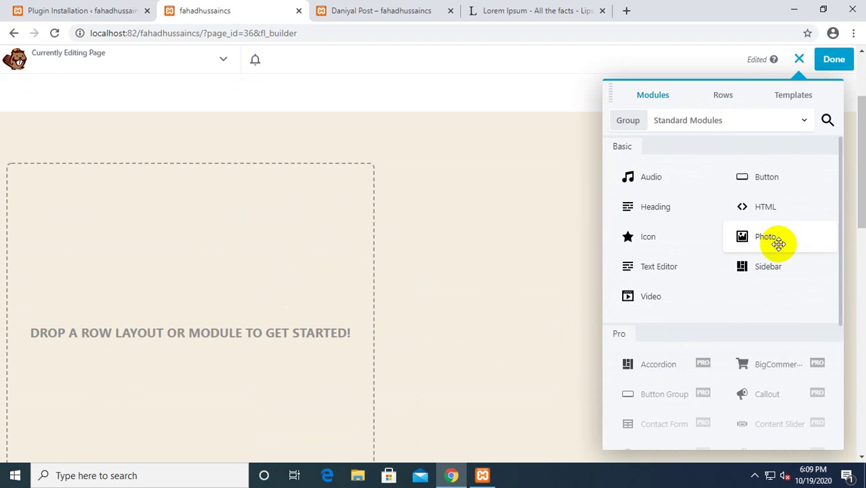
{"action": "scroll", "coordinate": [560, 269], "scroll_direction": "up", "scroll_amount": 2}
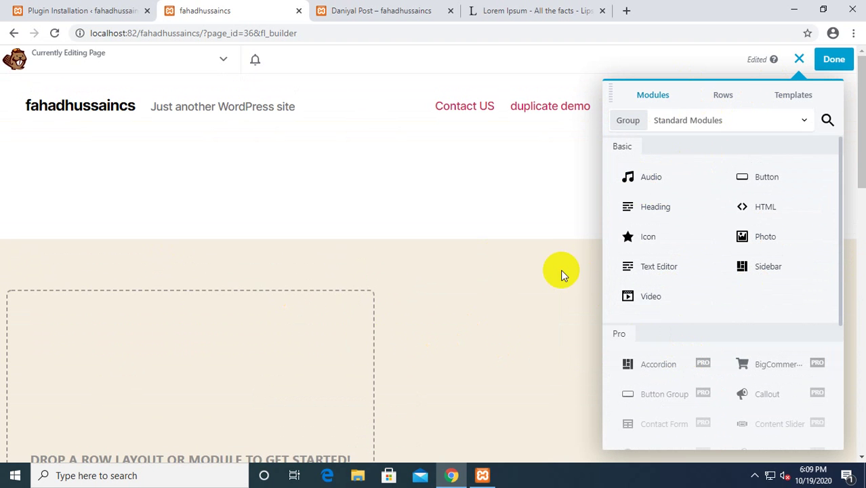
Drop a Heading module onto the page with the first name plus 'Page' as an h1.
{"action": "left_click_drag", "start_coordinate": [634, 203], "coordinate": [176, 377]}
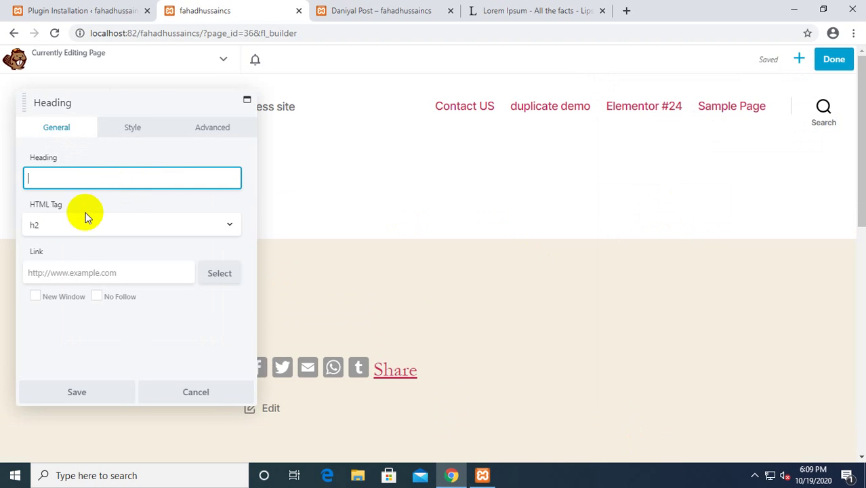
{"action": "left_click_drag", "start_coordinate": [107, 102], "coordinate": [150, 125]}
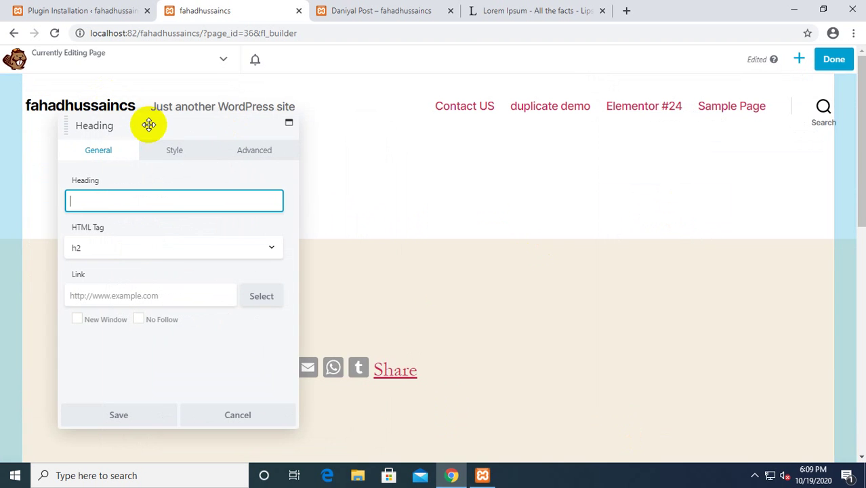
{"action": "scroll", "coordinate": [545, 410], "scroll_direction": "down", "scroll_amount": 3}
{"action": "scroll", "coordinate": [502, 390], "scroll_direction": "up", "scroll_amount": 3}
{"action": "mouse_move", "coordinate": [396, 369]}
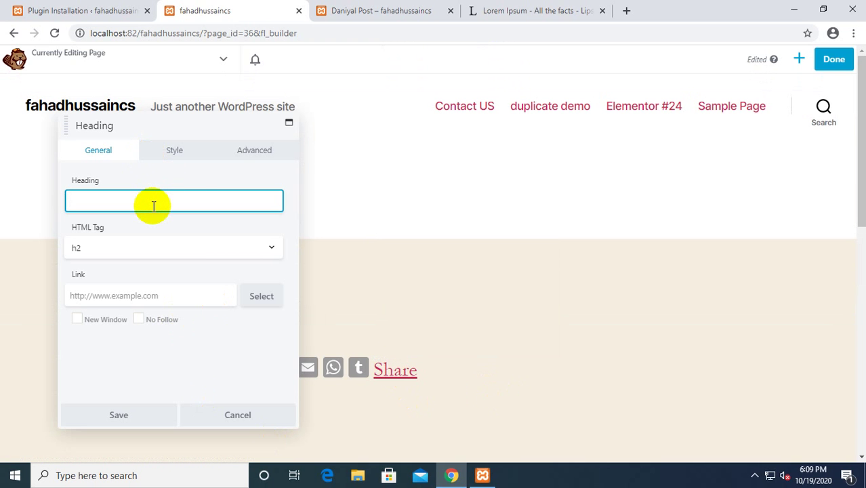
{"action": "type", "text": "Daniya"}
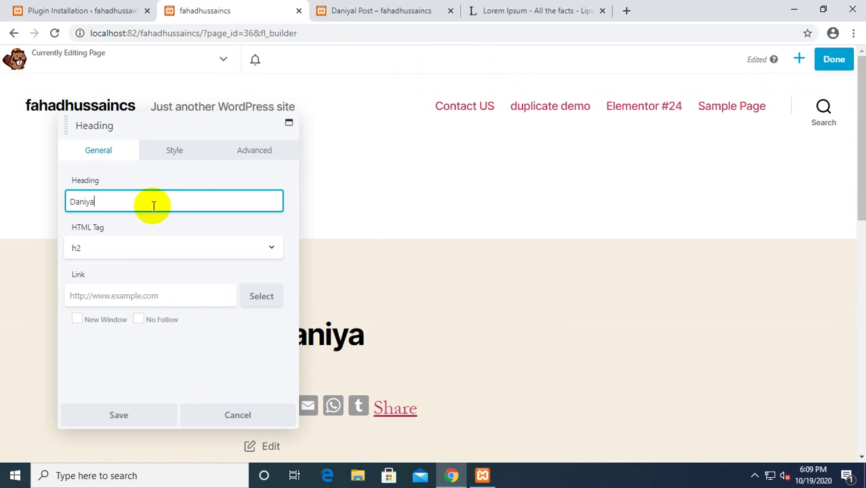
{"action": "type", "text": "l Page"}
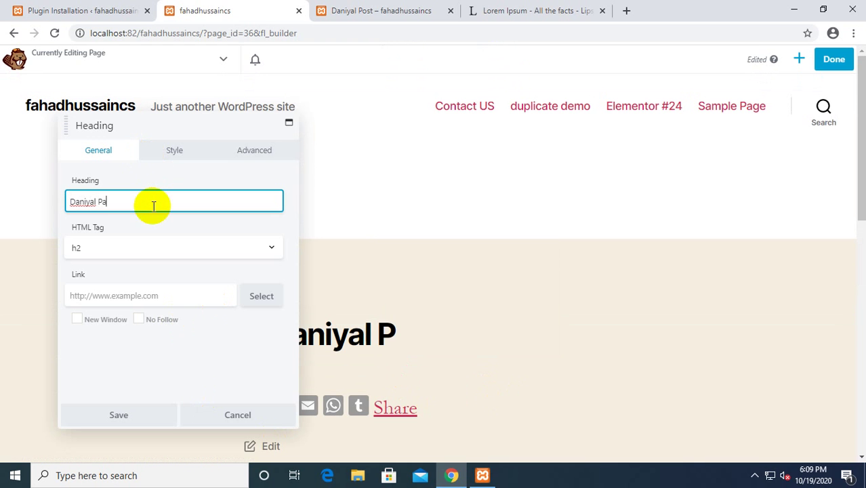
{"action": "left_click", "coordinate": [133, 248]}
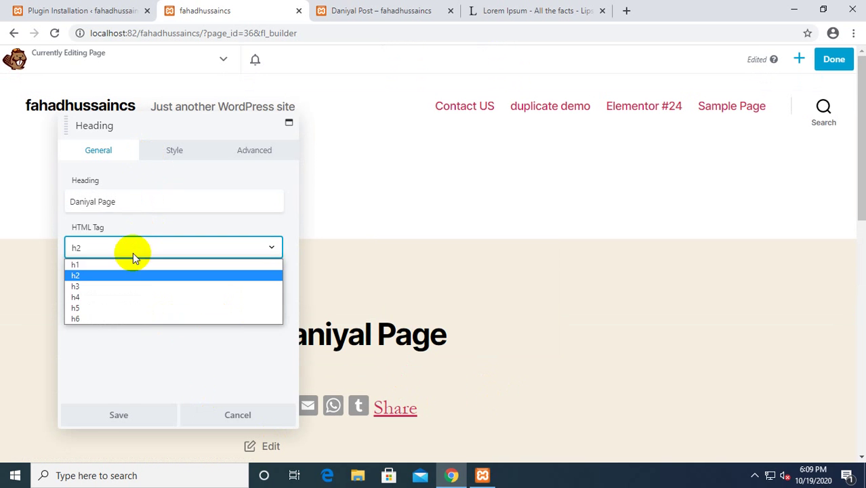
{"action": "left_click", "coordinate": [119, 263]}
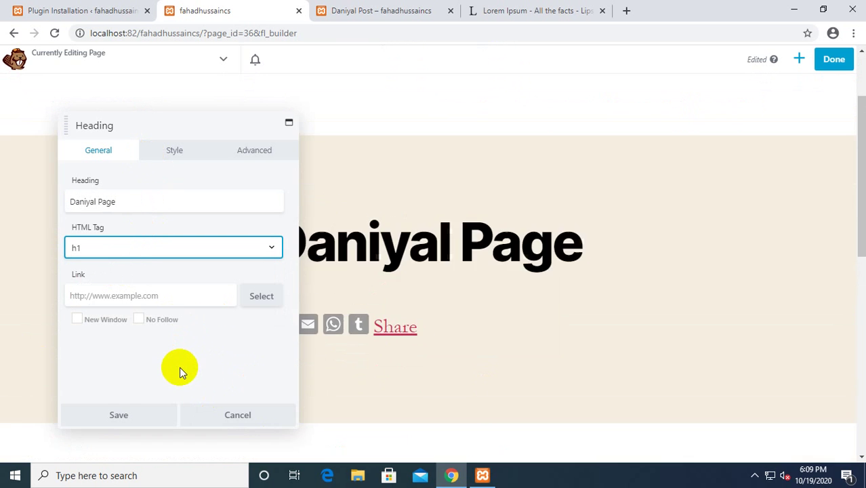
Look through the heading's Style and Advanced settings.
{"action": "left_click", "coordinate": [175, 149]}
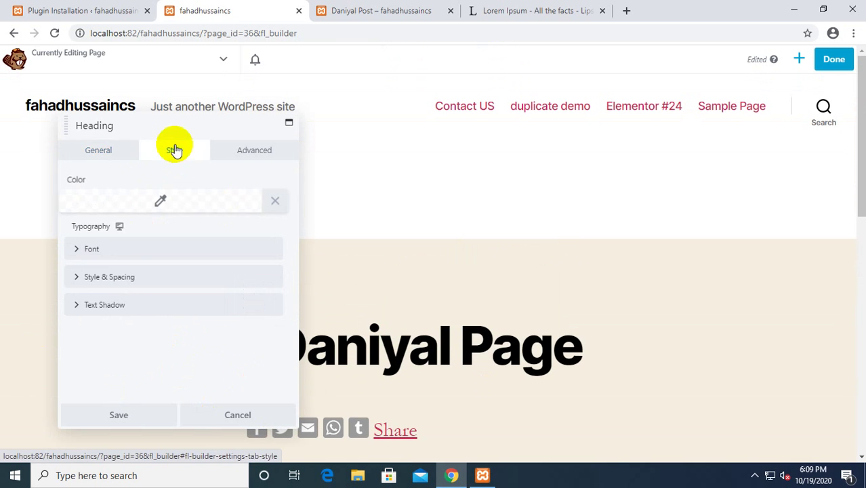
{"action": "left_click", "coordinate": [103, 150]}
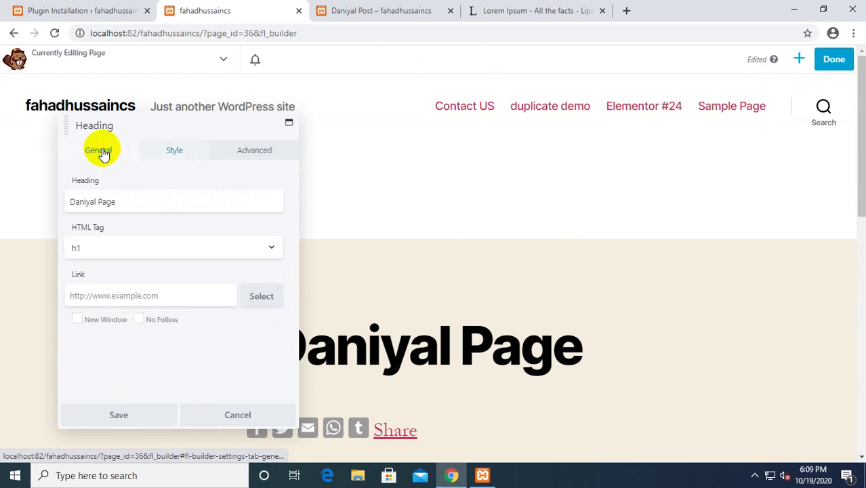
{"action": "left_click", "coordinate": [175, 150]}
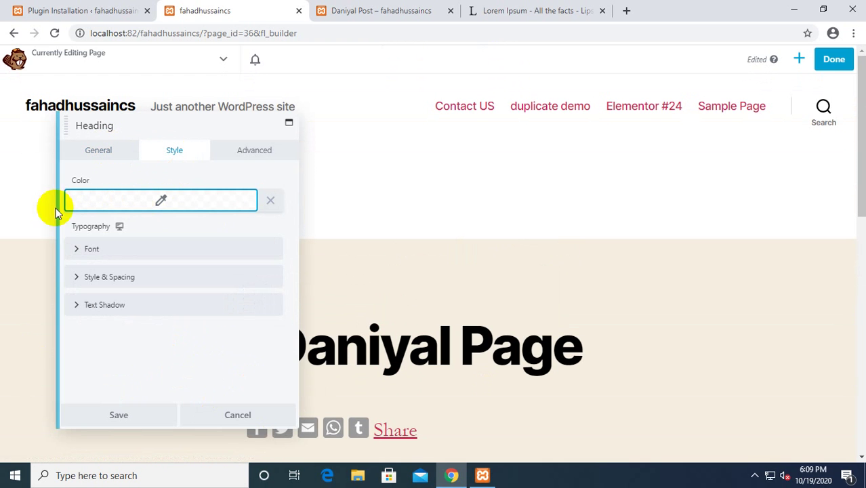
{"action": "left_click", "coordinate": [264, 157]}
{"action": "scroll", "coordinate": [170, 322], "scroll_direction": "down", "scroll_amount": 3}
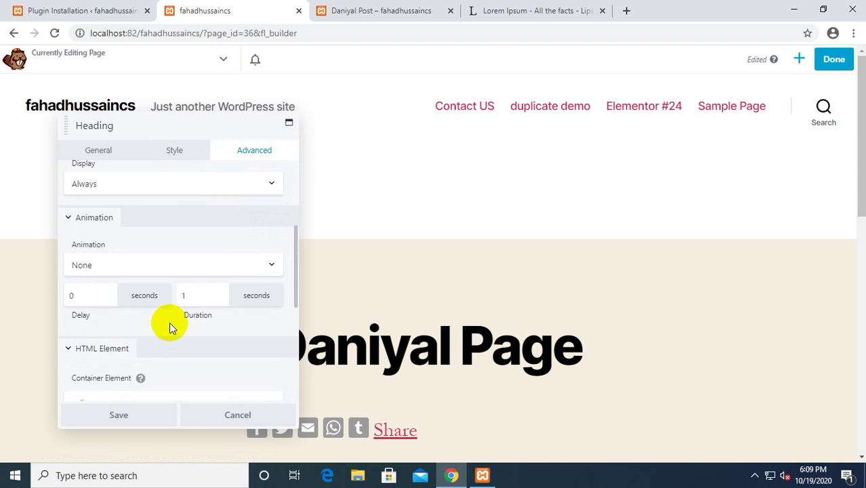
{"action": "scroll", "coordinate": [169, 322], "scroll_direction": "up", "scroll_amount": 2}
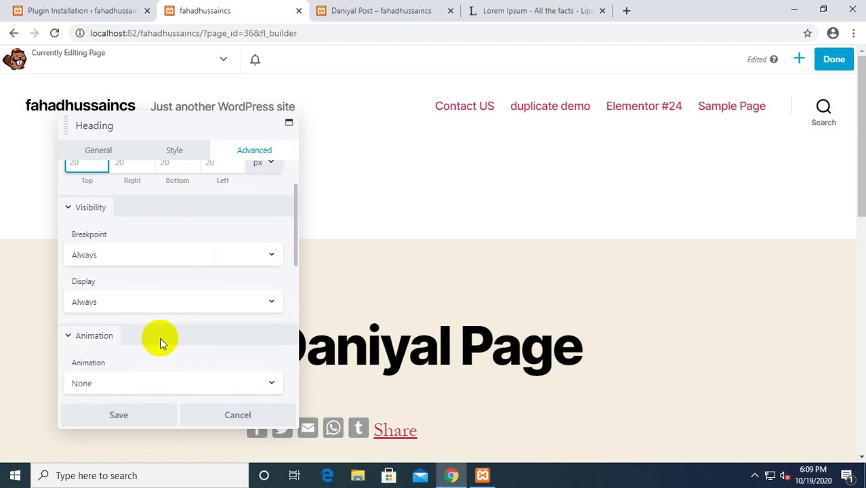
{"action": "scroll", "coordinate": [154, 345], "scroll_direction": "down", "scroll_amount": 4}
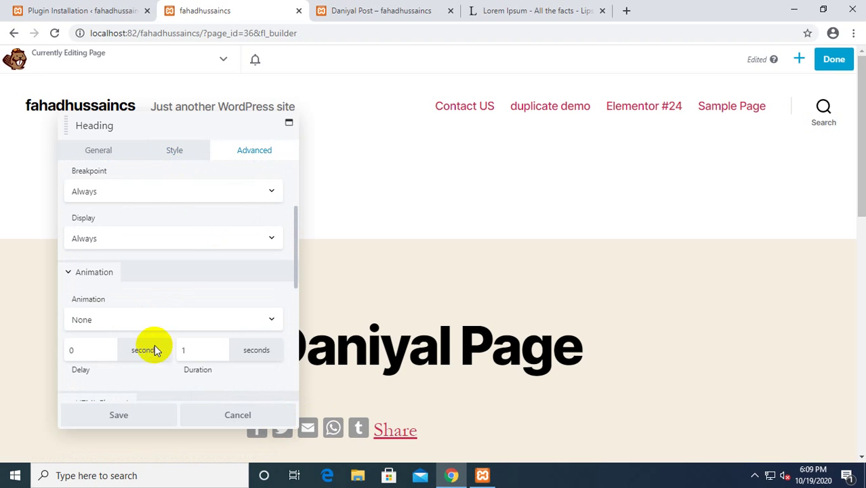
{"action": "scroll", "coordinate": [154, 348], "scroll_direction": "down", "scroll_amount": 2}
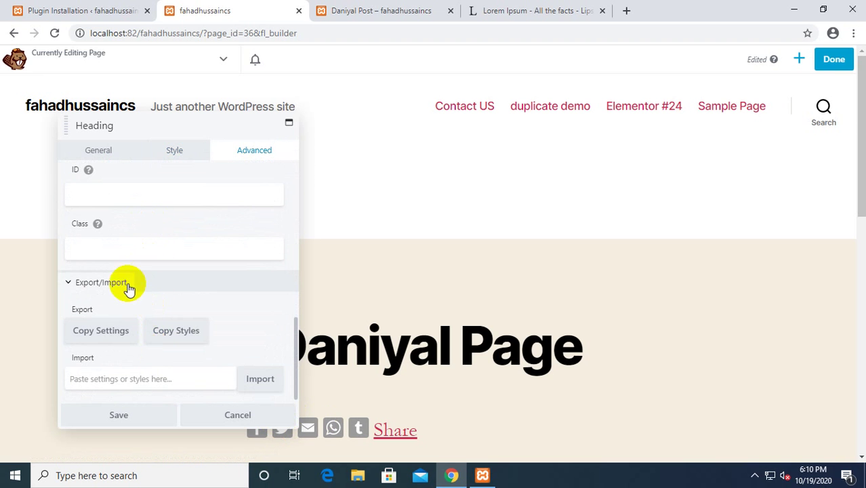
{"action": "scroll", "coordinate": [187, 259], "scroll_direction": "up", "scroll_amount": 6}
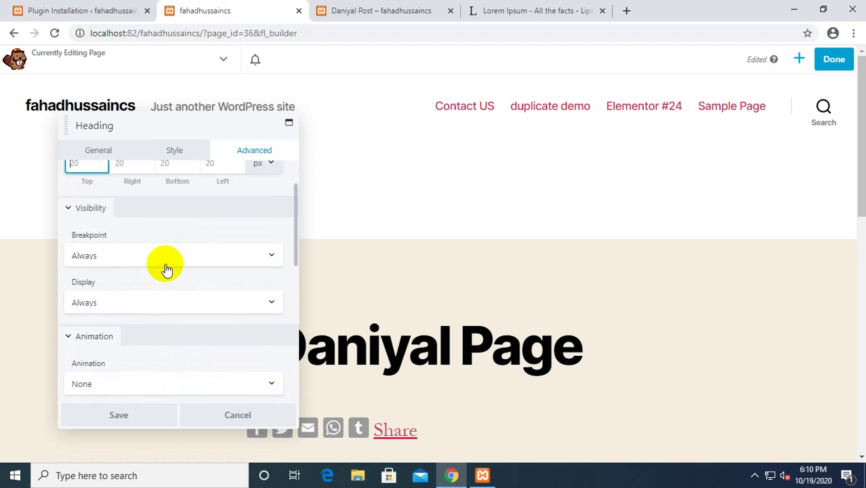
Set the heading text colour to blue (#004acc) and save.
{"action": "left_click", "coordinate": [167, 150]}
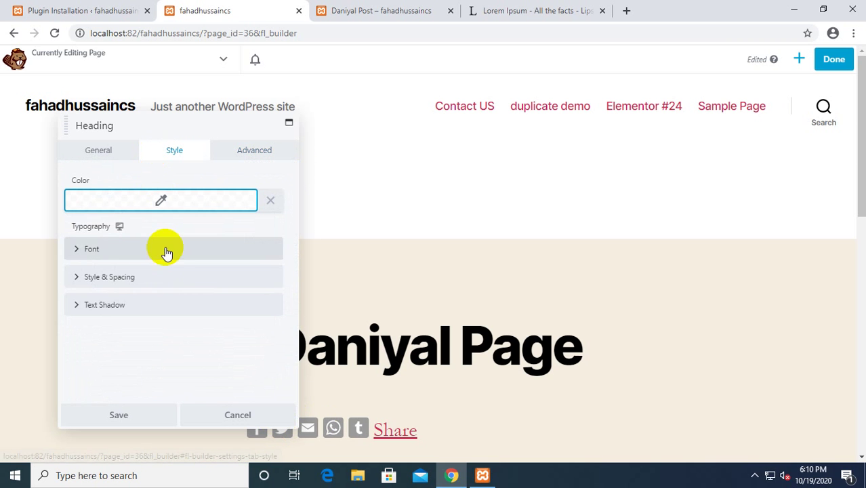
{"action": "left_click", "coordinate": [192, 204]}
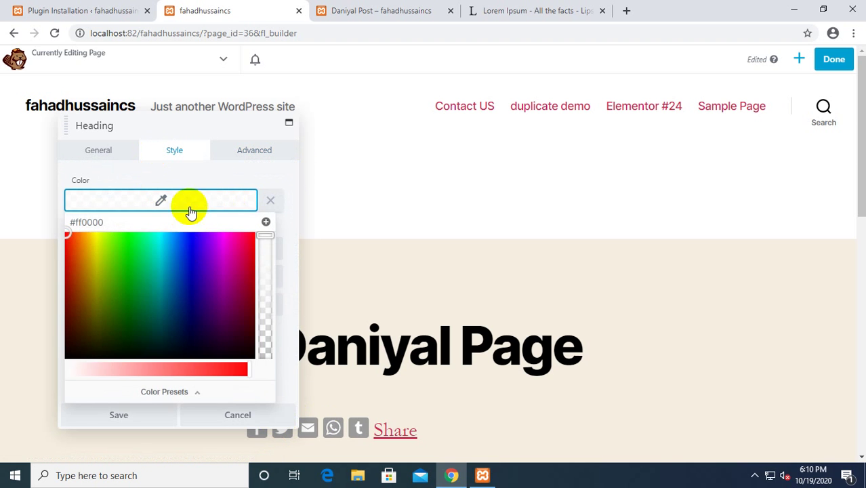
{"action": "left_click", "coordinate": [180, 258]}
{"action": "left_click", "coordinate": [136, 414]}
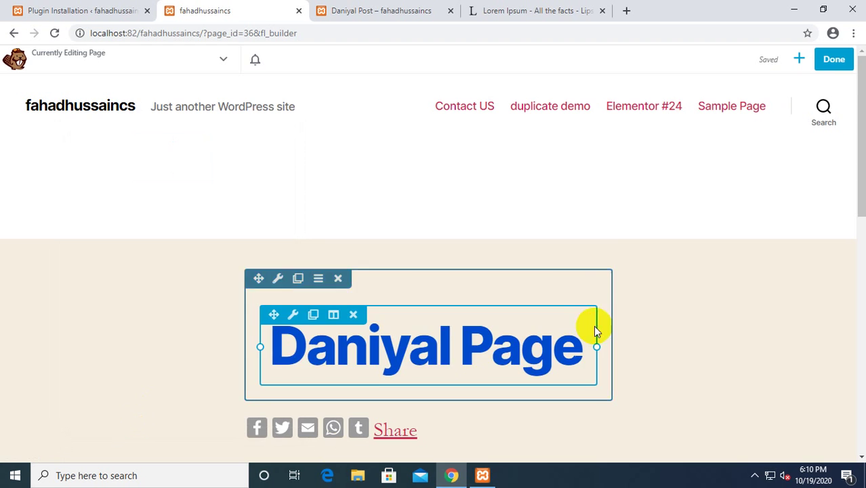
{"action": "scroll", "coordinate": [704, 396], "scroll_direction": "down", "scroll_amount": 3}
{"action": "scroll", "coordinate": [633, 223], "scroll_direction": "up", "scroll_amount": 2}
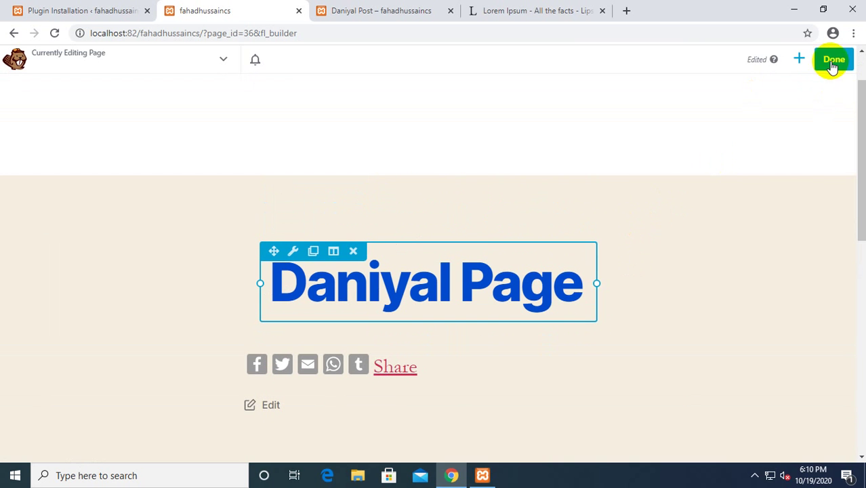
Drop a Photo module below the Daniyal Page heading and look through its General, Style and Advanced settings.
{"action": "left_click", "coordinate": [799, 61]}
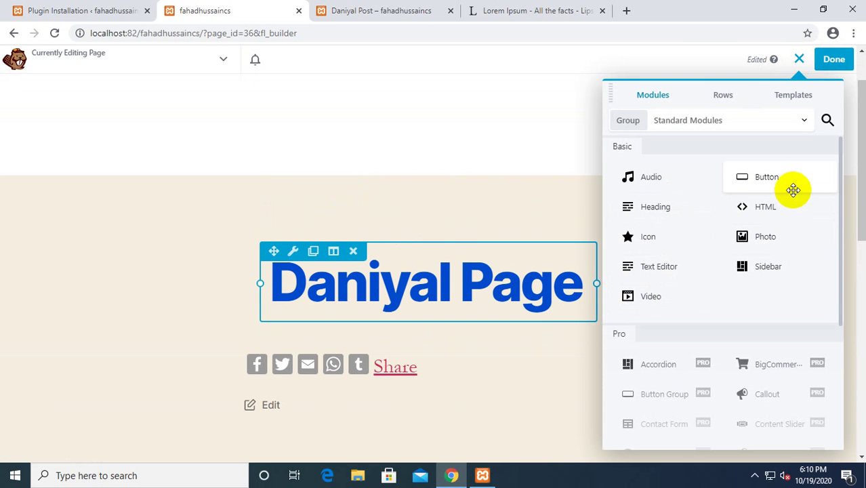
{"action": "left_click_drag", "start_coordinate": [769, 236], "coordinate": [401, 421]}
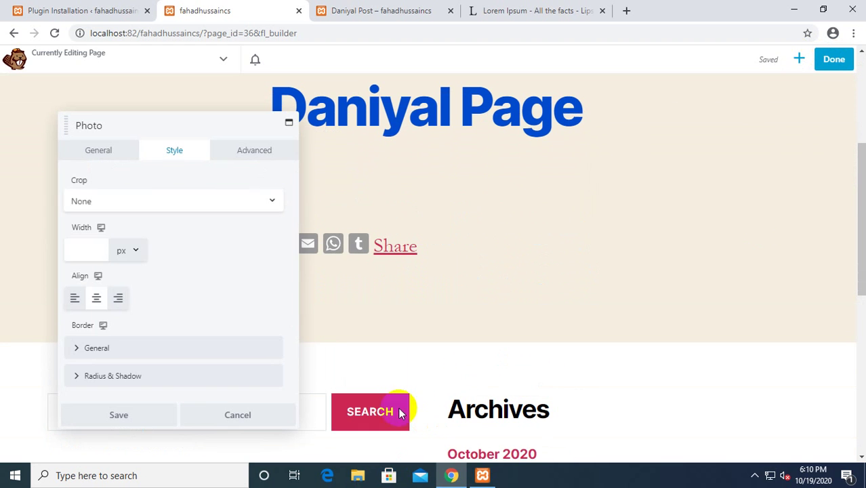
{"action": "left_click", "coordinate": [108, 151]}
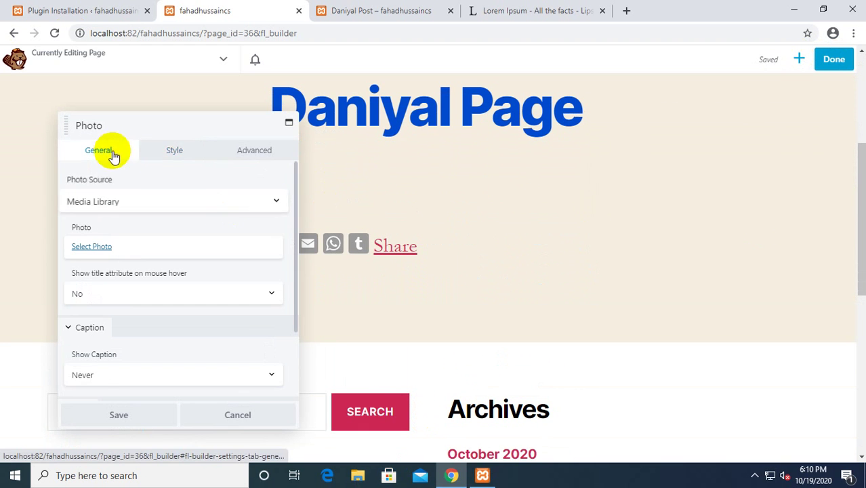
{"action": "left_click", "coordinate": [184, 150]}
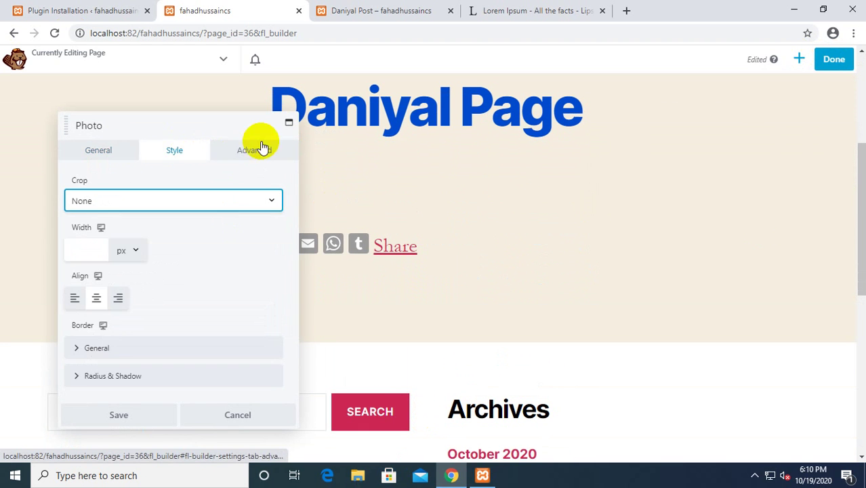
{"action": "left_click", "coordinate": [262, 148]}
{"action": "left_click", "coordinate": [175, 150]}
{"action": "left_click", "coordinate": [99, 150]}
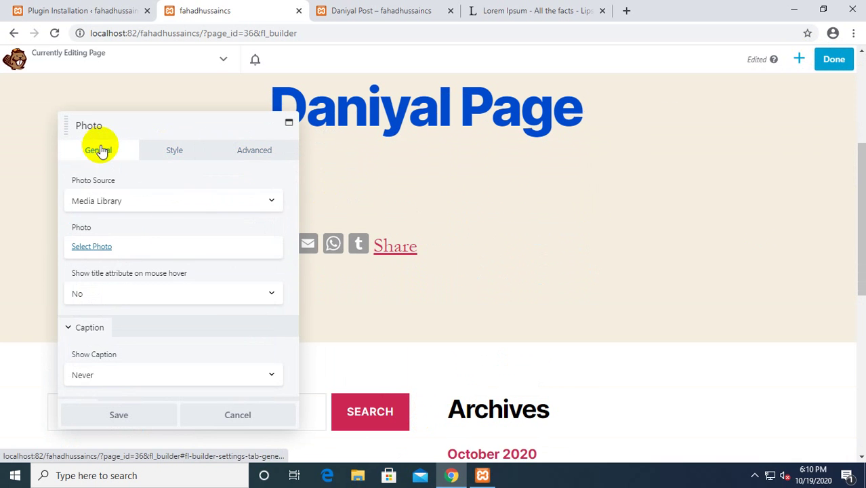
Insert the daisy image from the media library into the Photo module.
{"action": "scroll", "coordinate": [206, 302], "scroll_direction": "down", "scroll_amount": 1}
{"action": "left_click", "coordinate": [95, 231]}
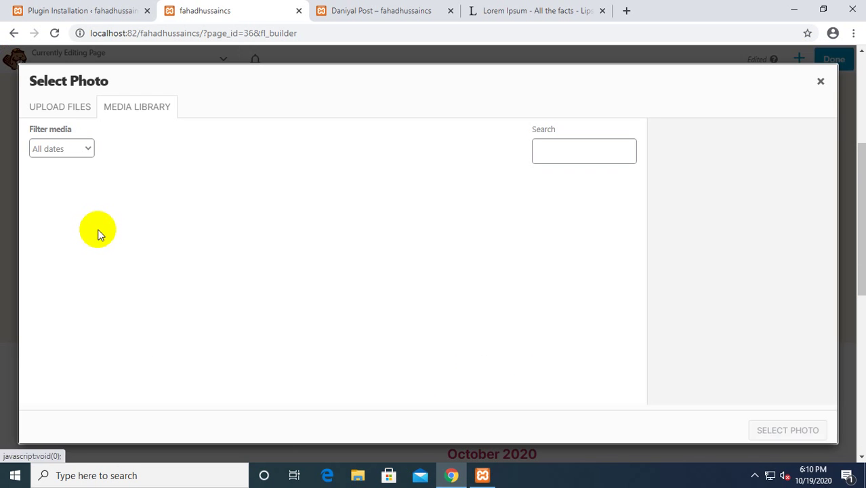
{"action": "left_click", "coordinate": [108, 236]}
{"action": "left_click", "coordinate": [108, 236]}
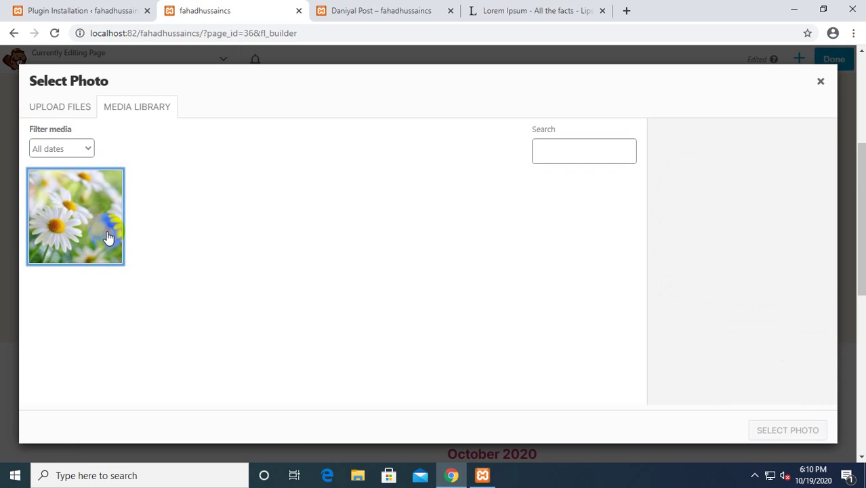
{"action": "left_click", "coordinate": [64, 217]}
{"action": "left_click", "coordinate": [771, 434]}
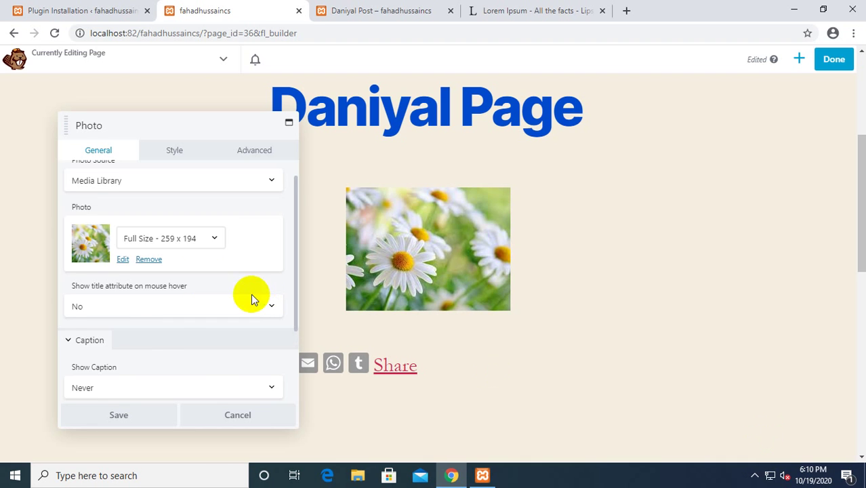
Keep the photo link type as None and save the Photo module.
{"action": "scroll", "coordinate": [205, 278], "scroll_direction": "down", "scroll_amount": 2}
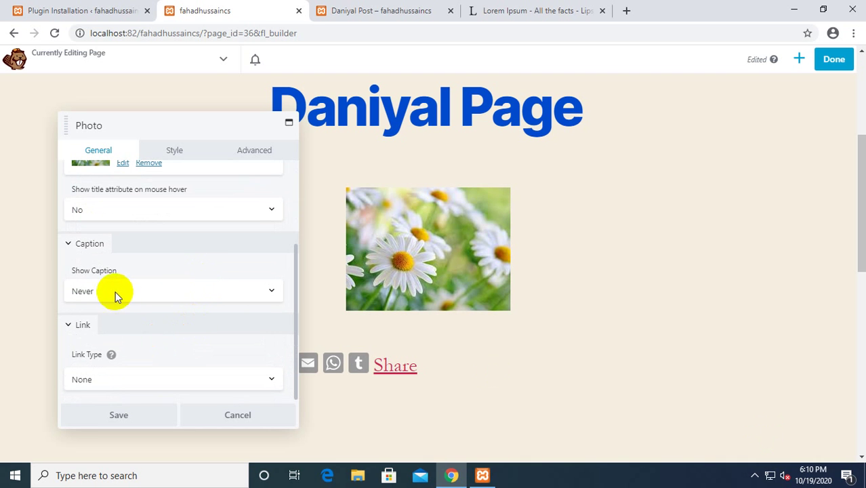
{"action": "left_click", "coordinate": [137, 383]}
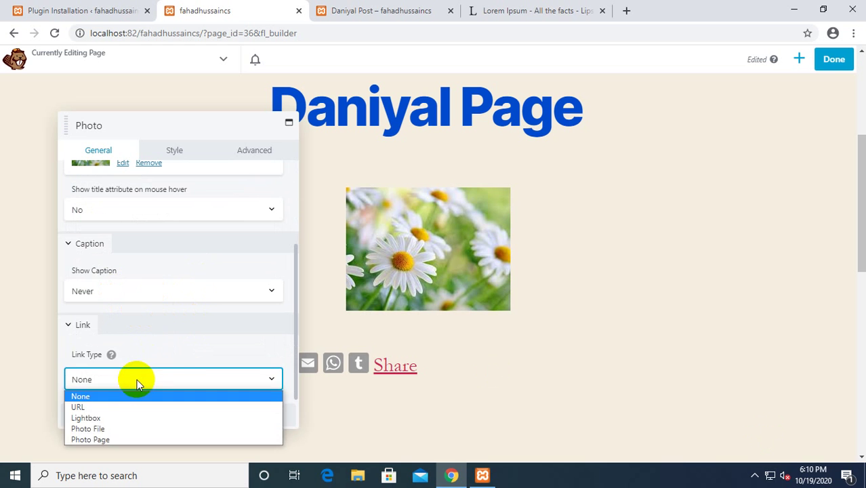
{"action": "left_click", "coordinate": [167, 361]}
{"action": "scroll", "coordinate": [166, 361], "scroll_direction": "up", "scroll_amount": 3}
{"action": "left_click", "coordinate": [173, 150]}
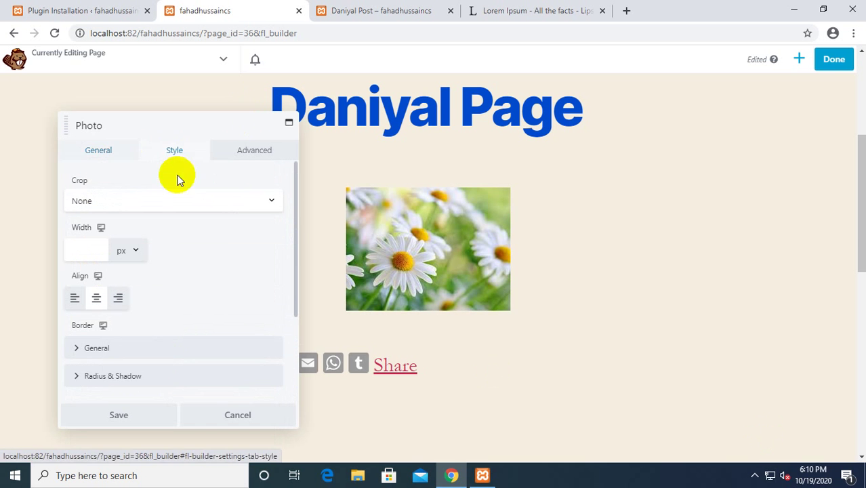
{"action": "scroll", "coordinate": [209, 298], "scroll_direction": "down", "scroll_amount": 5}
{"action": "scroll", "coordinate": [195, 319], "scroll_direction": "up", "scroll_amount": 2}
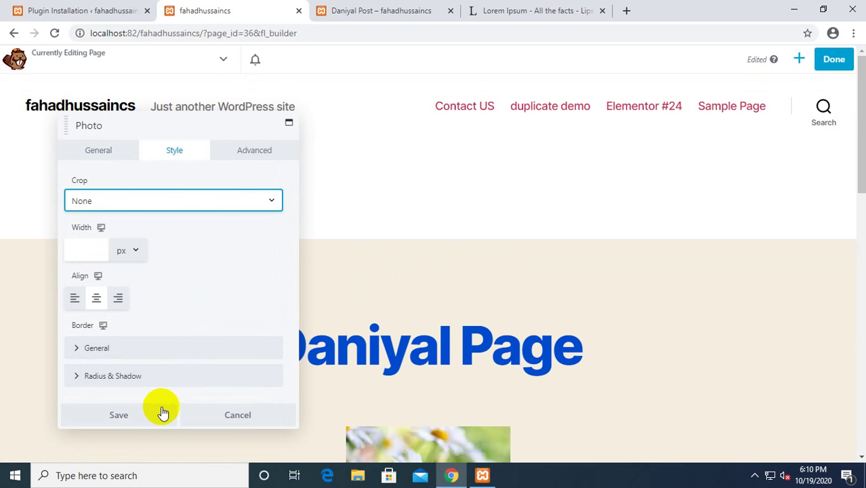
{"action": "left_click", "coordinate": [162, 414]}
{"action": "scroll", "coordinate": [754, 415], "scroll_direction": "down", "scroll_amount": 3}
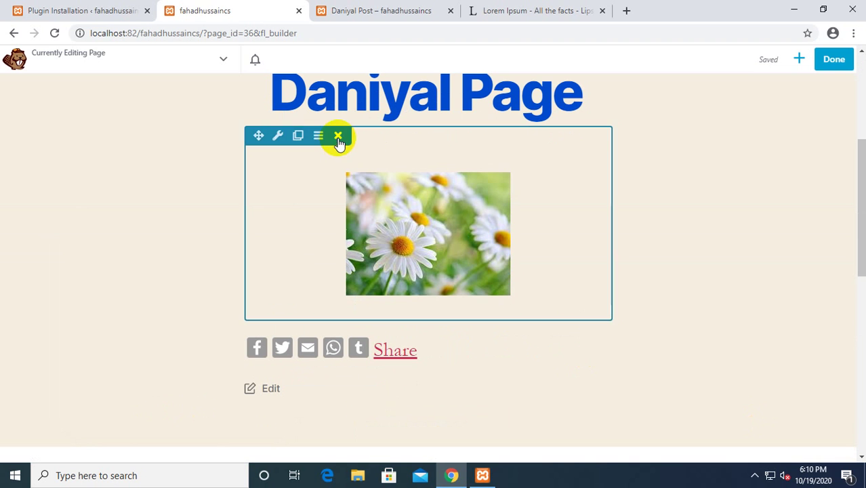
{"action": "mouse_move", "coordinate": [267, 166]}
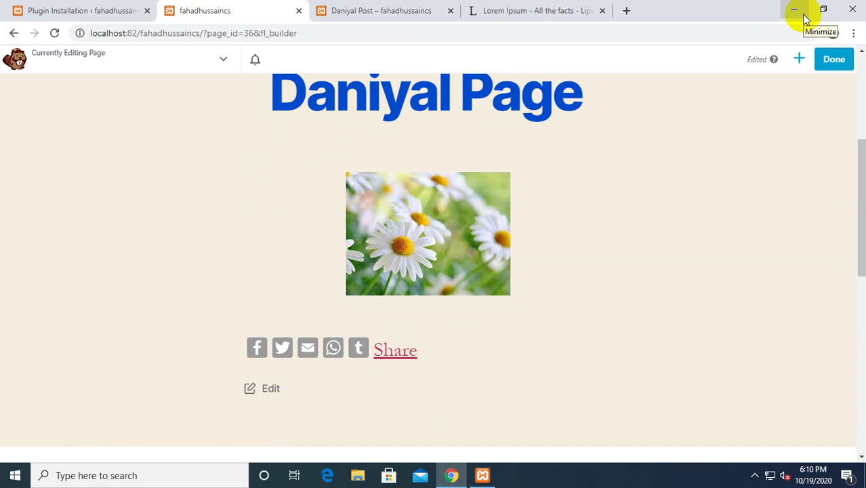
Close the Daniyal Post, Lorem Ipsum and Beaver Builder tabs, then show the installed plugins list.
{"action": "left_click", "coordinate": [37, 10]}
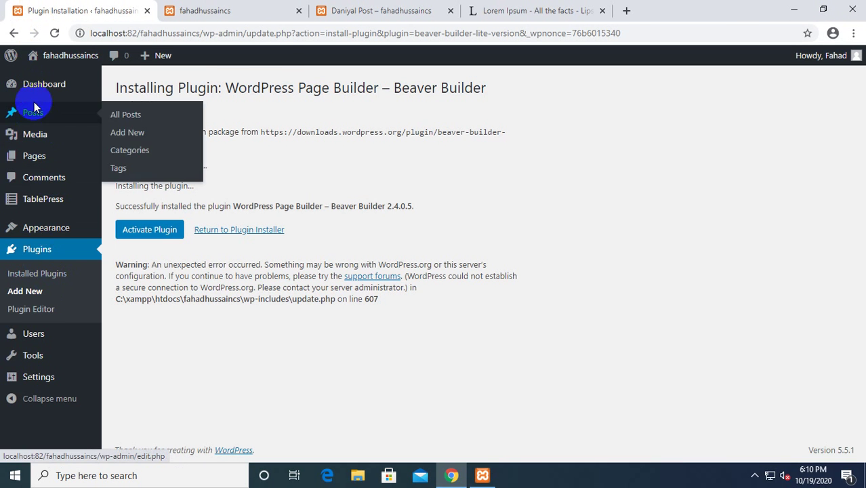
{"action": "left_click", "coordinate": [264, 7]}
{"action": "left_click", "coordinate": [383, 9]}
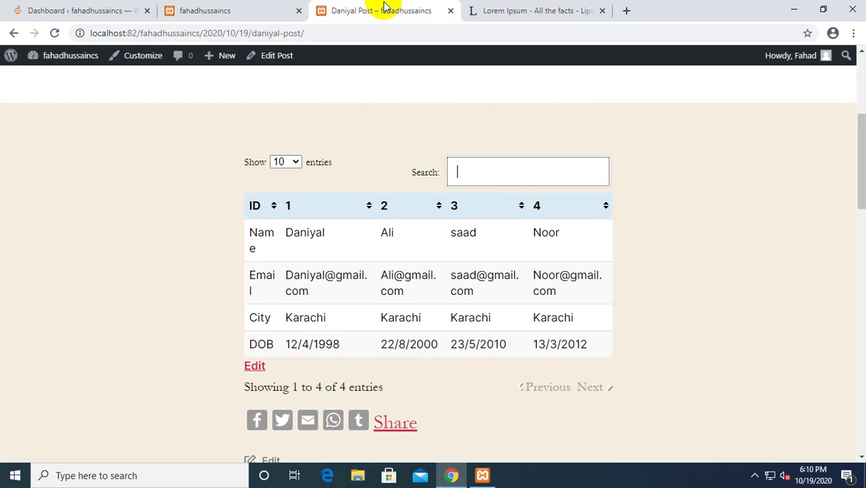
{"action": "left_click", "coordinate": [449, 11]}
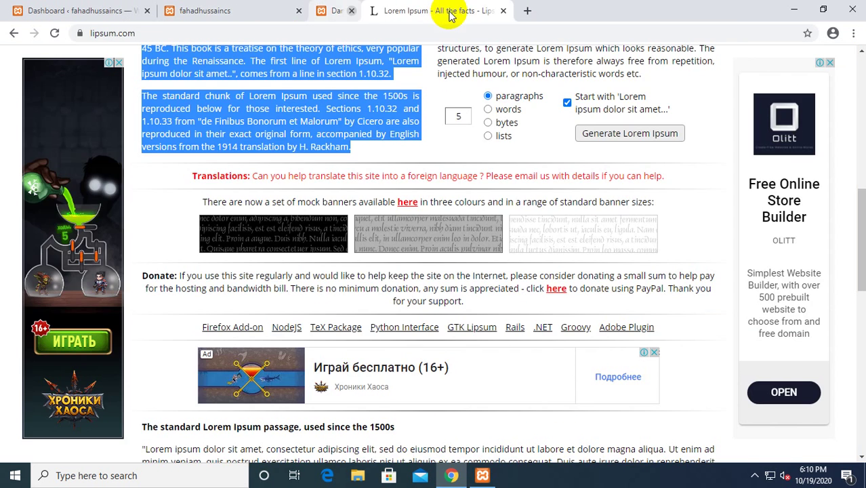
{"action": "left_click", "coordinate": [447, 11]}
{"action": "left_click", "coordinate": [298, 10]}
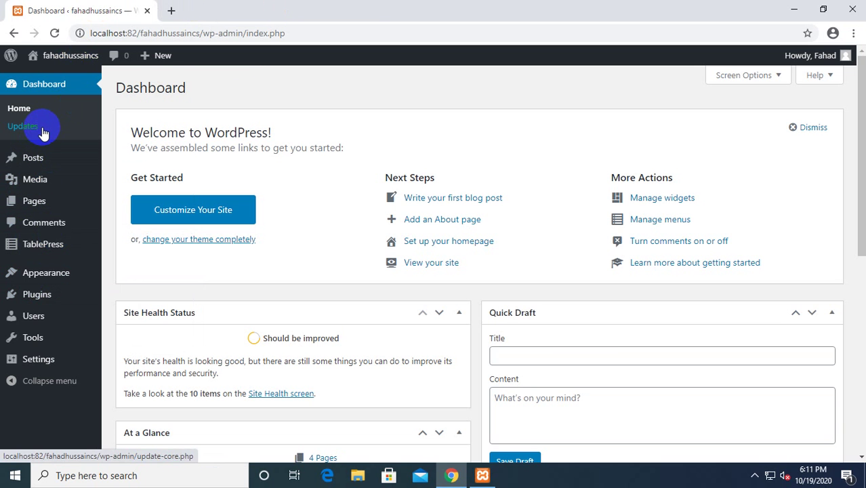
{"action": "left_click", "coordinate": [31, 298]}
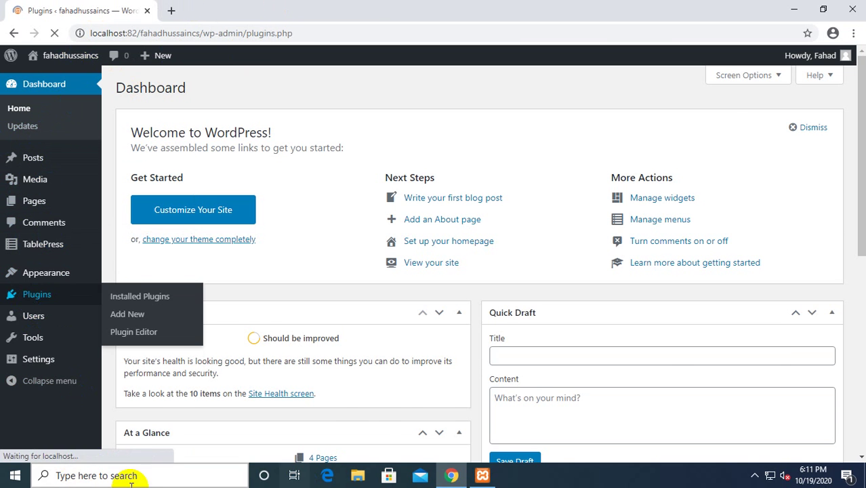
Go to Plugins > Add New to see the Featured plugins listing.
{"action": "mouse_move", "coordinate": [27, 139]}
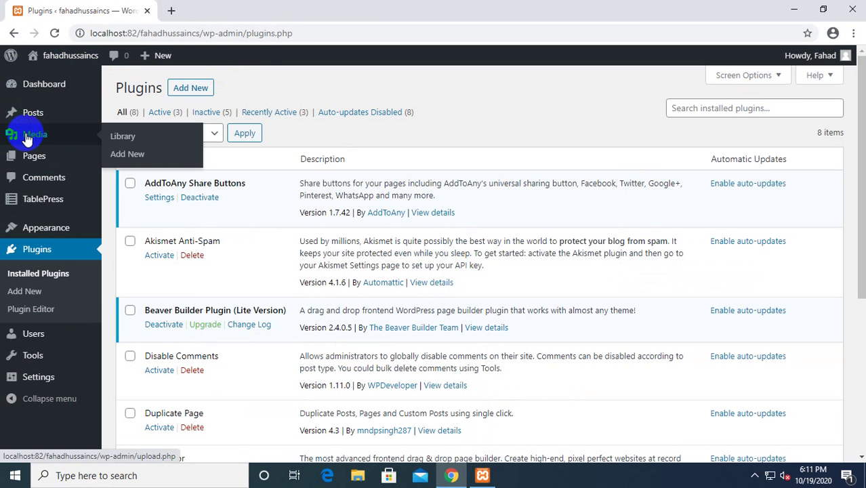
{"action": "left_click", "coordinate": [181, 88]}
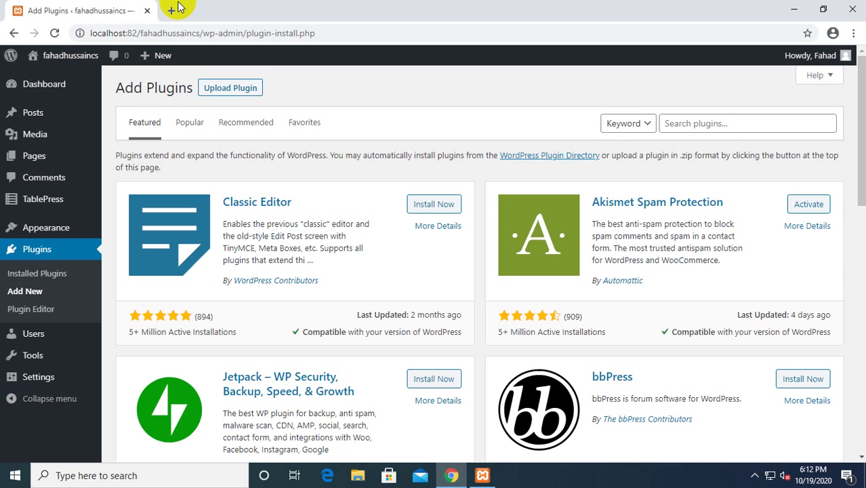
Install Classic Editor from its Featured card and activate it.
{"action": "scroll", "coordinate": [197, 170], "scroll_direction": "down", "scroll_amount": 1}
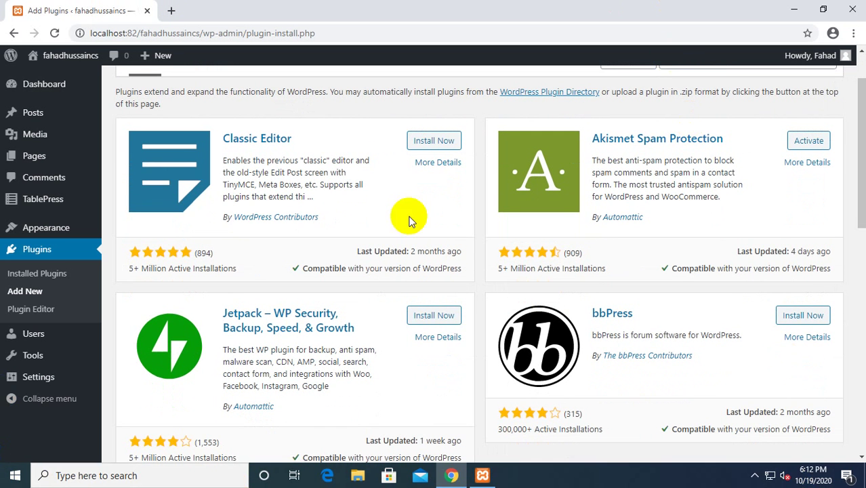
{"action": "left_click", "coordinate": [429, 141]}
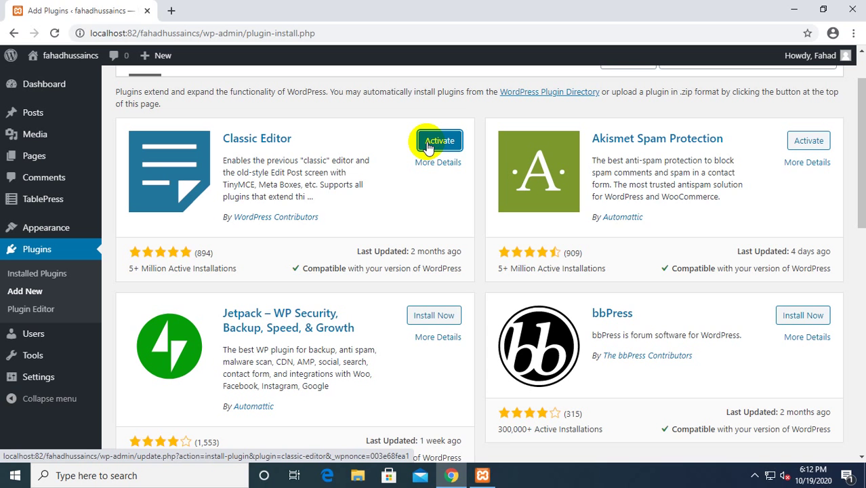
{"action": "left_click", "coordinate": [427, 147]}
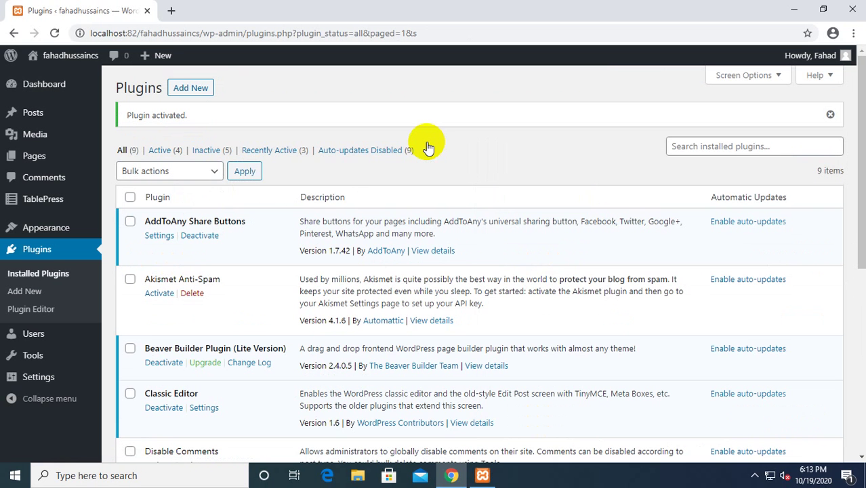
Open the Classic Editor plugin's Writing Settings page.
{"action": "scroll", "coordinate": [232, 268], "scroll_direction": "down", "scroll_amount": 2}
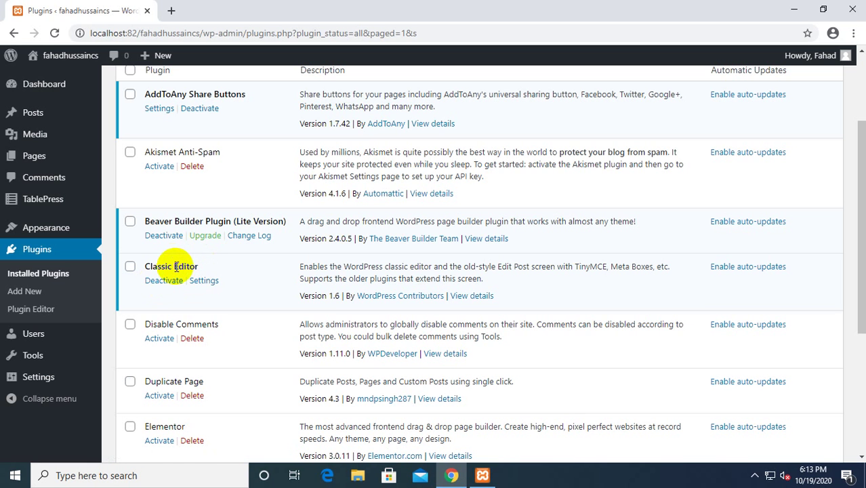
{"action": "double_click", "coordinate": [175, 266]}
{"action": "left_click", "coordinate": [245, 290]}
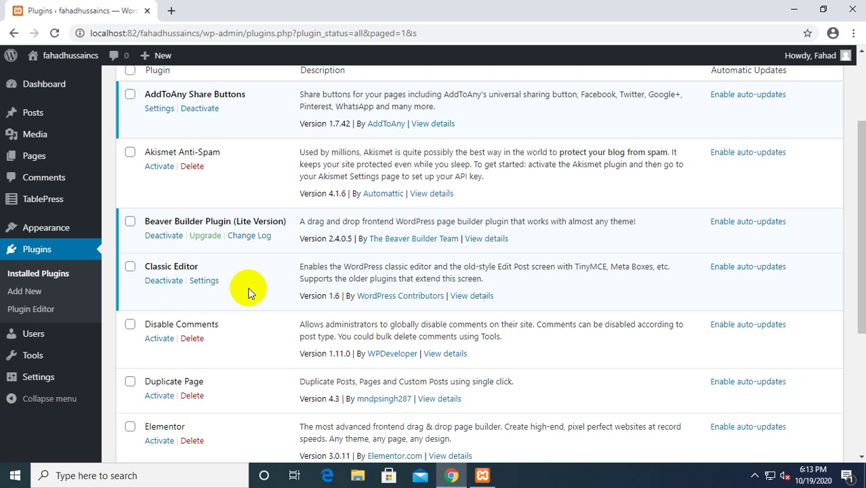
{"action": "scroll", "coordinate": [319, 305], "scroll_direction": "down", "scroll_amount": 2}
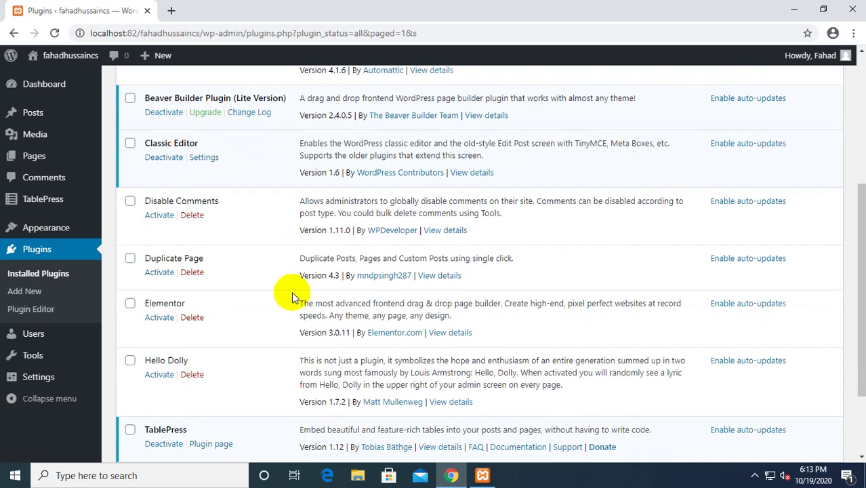
{"action": "scroll", "coordinate": [292, 293], "scroll_direction": "up", "scroll_amount": 2}
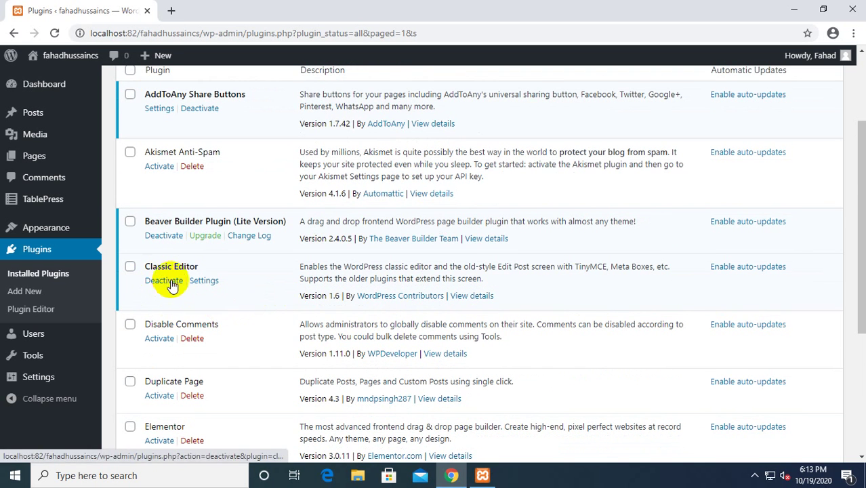
{"action": "left_click", "coordinate": [196, 282]}
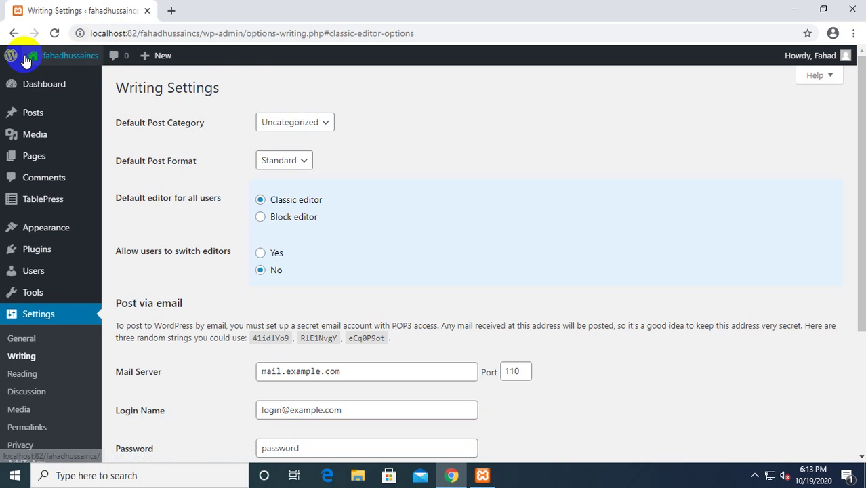
Go back through the browser history to the Add Plugins Featured listing.
{"action": "left_click", "coordinate": [14, 32]}
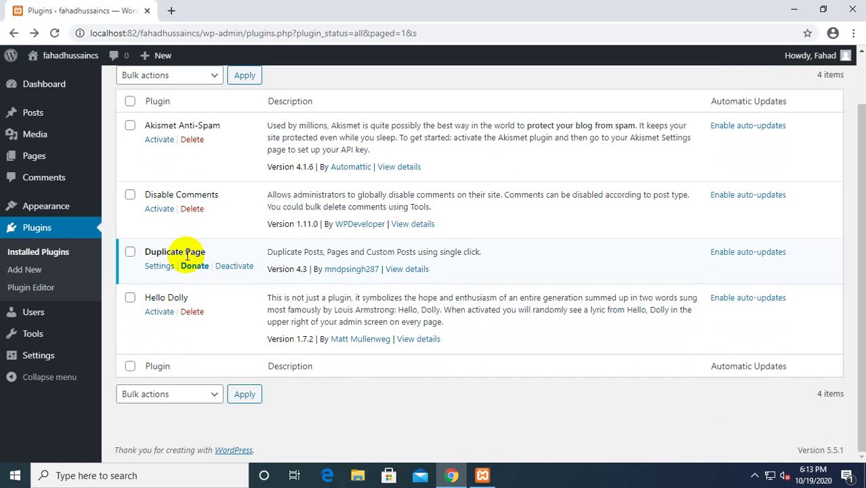
{"action": "scroll", "coordinate": [179, 247], "scroll_direction": "up", "scroll_amount": 1}
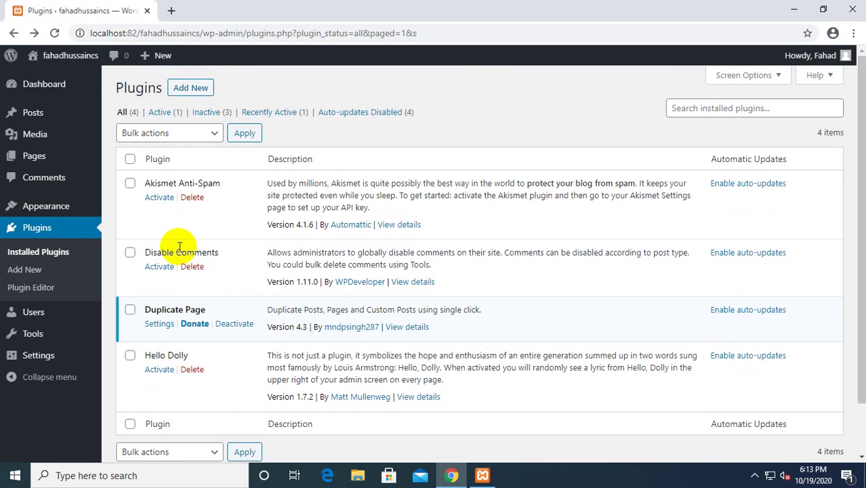
{"action": "scroll", "coordinate": [179, 248], "scroll_direction": "down", "scroll_amount": 1}
{"action": "scroll", "coordinate": [179, 248], "scroll_direction": "up", "scroll_amount": 1}
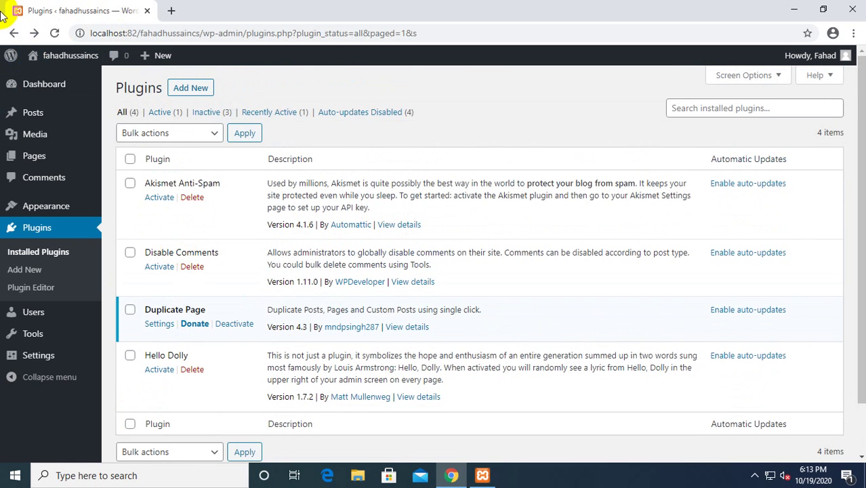
{"action": "scroll", "coordinate": [193, 292], "scroll_direction": "down", "scroll_amount": 1}
{"action": "scroll", "coordinate": [176, 271], "scroll_direction": "up", "scroll_amount": 1}
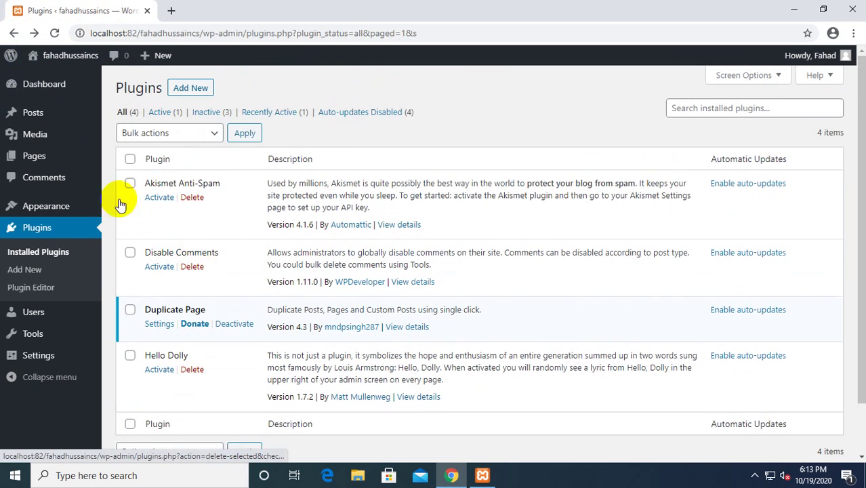
{"action": "left_click", "coordinate": [12, 32]}
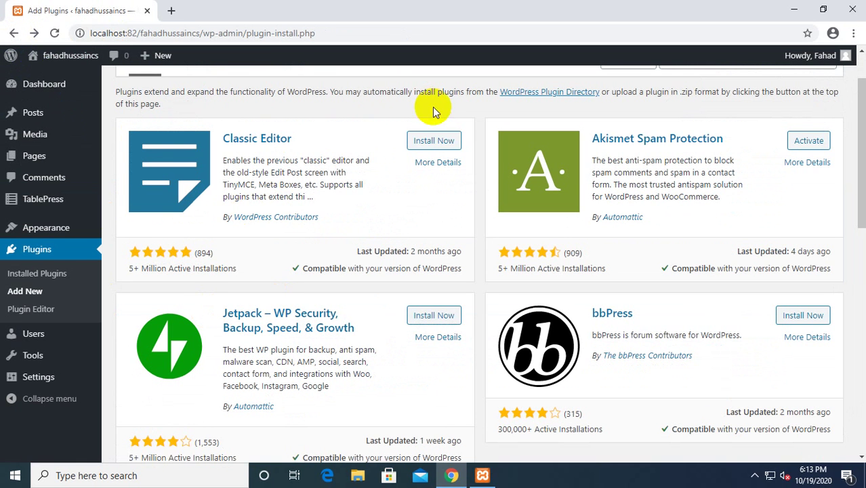
Retry installing Classic Editor, then confirm version 1.6 is active among the installed plugins.
{"action": "left_click", "coordinate": [432, 142]}
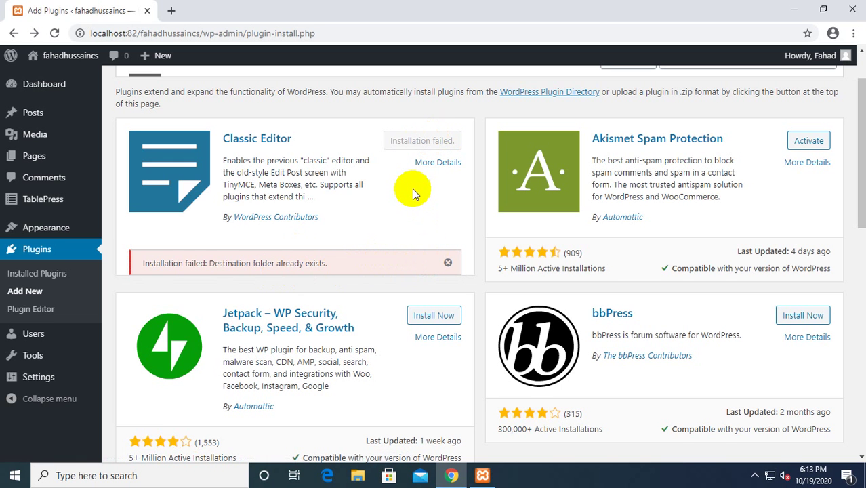
{"action": "left_click", "coordinate": [31, 276]}
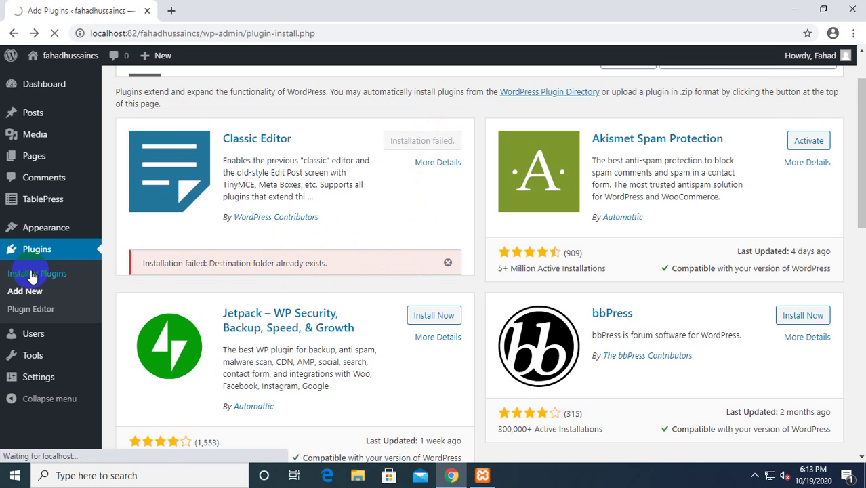
{"action": "scroll", "coordinate": [189, 328], "scroll_direction": "down", "scroll_amount": 1}
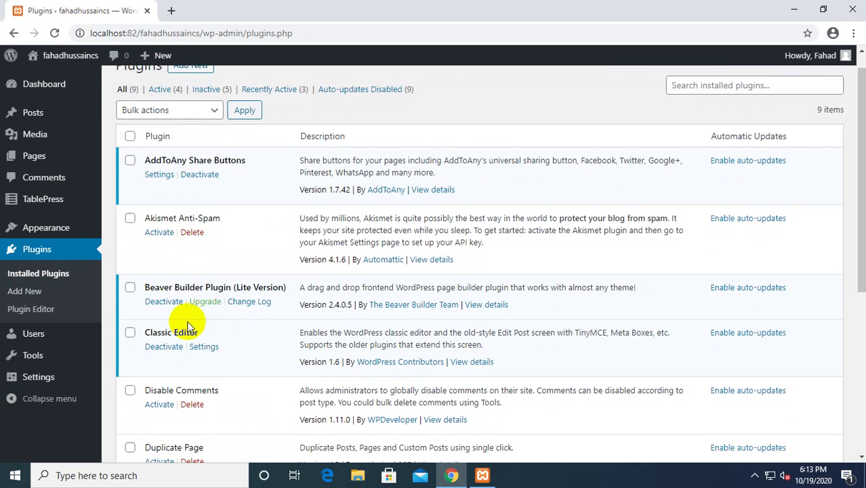
{"action": "scroll", "coordinate": [189, 328], "scroll_direction": "down", "scroll_amount": 1}
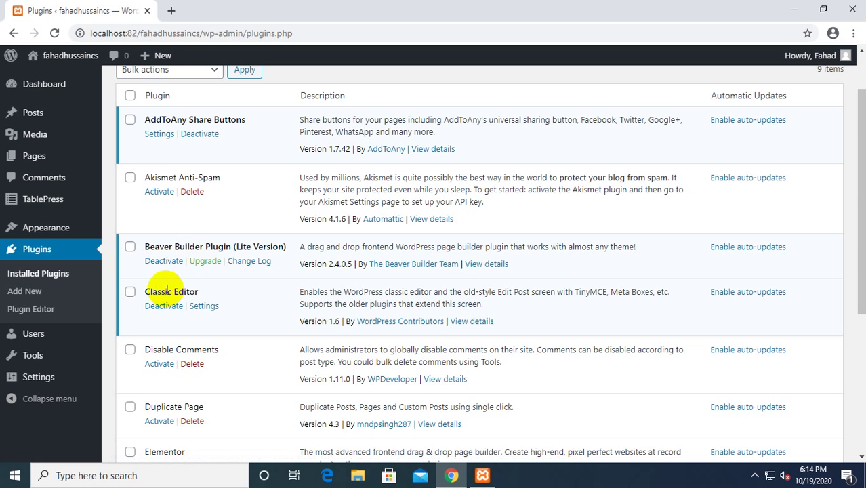
{"action": "left_click_drag", "start_coordinate": [144, 292], "coordinate": [198, 293]}
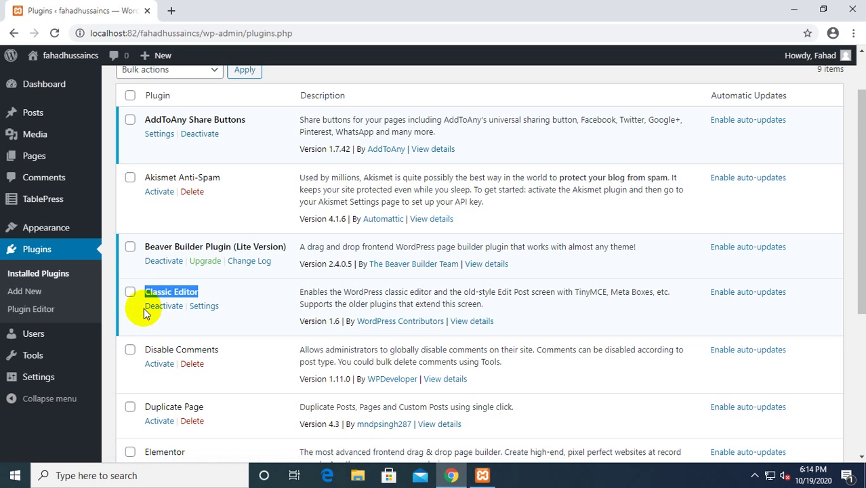
{"action": "left_click", "coordinate": [122, 312]}
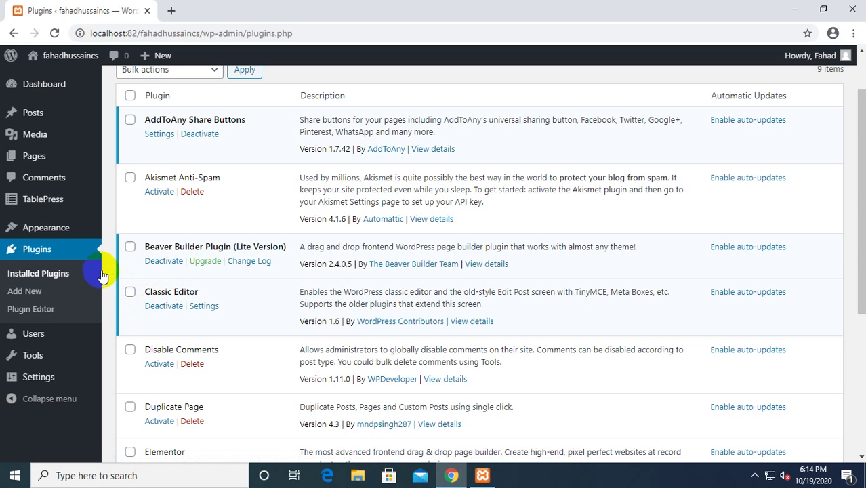
{"action": "left_click", "coordinate": [47, 275]}
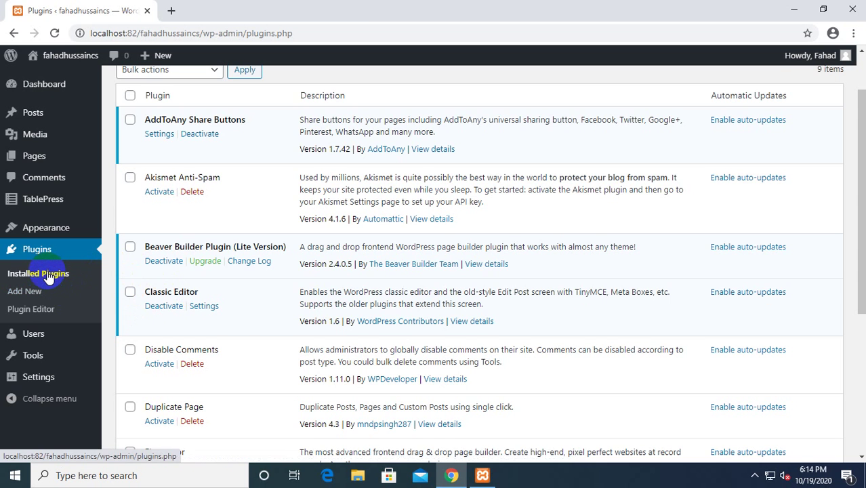
{"action": "left_click", "coordinate": [65, 135]}
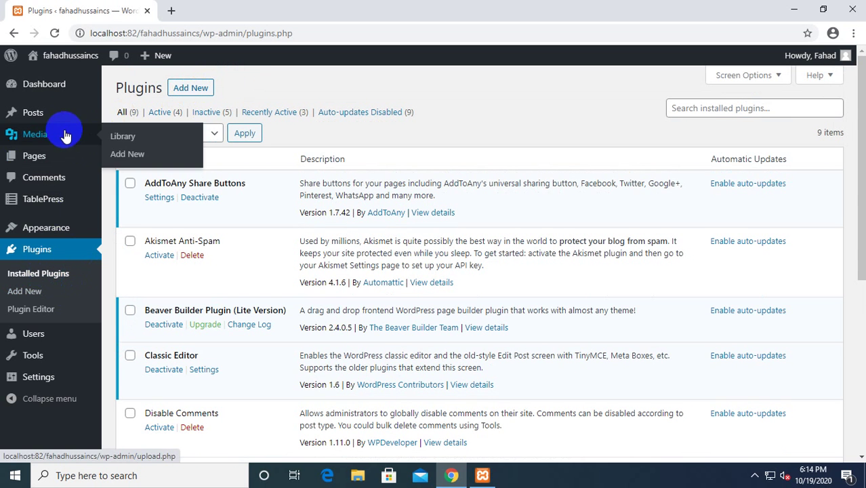
{"action": "left_click", "coordinate": [34, 115]}
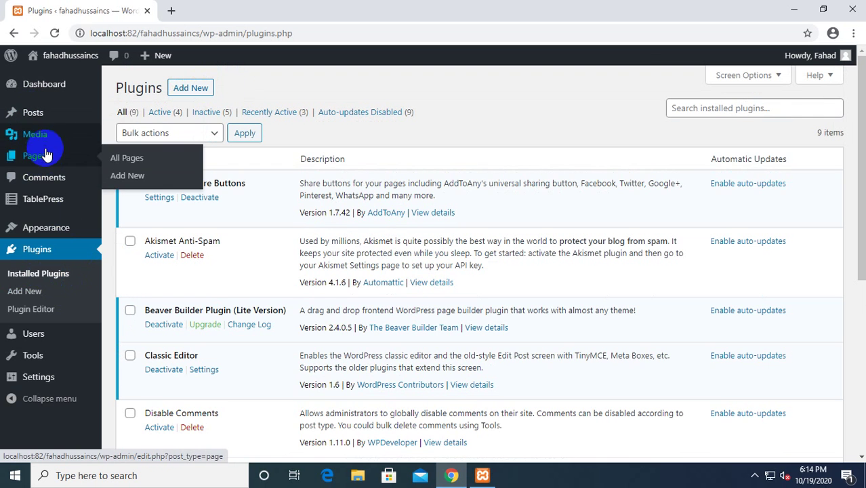
Start a new page via Pages > Add New, click into its body, and open a new browser tab.
{"action": "left_click", "coordinate": [46, 155]}
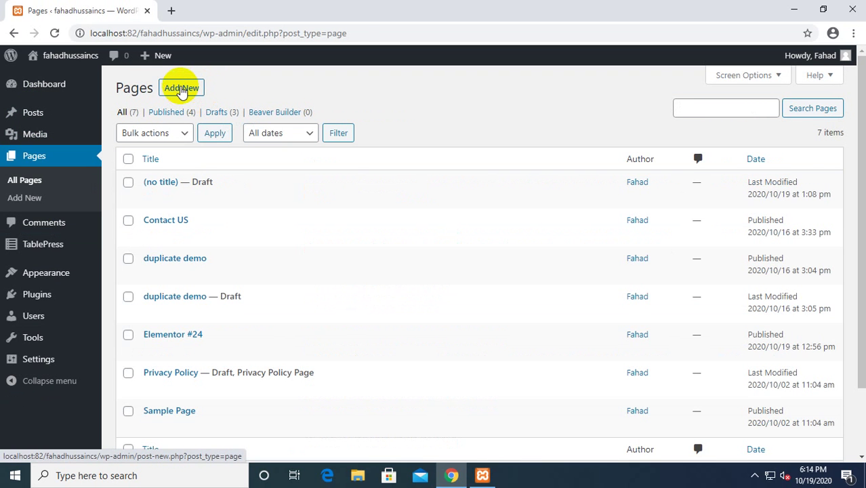
{"action": "left_click", "coordinate": [182, 88]}
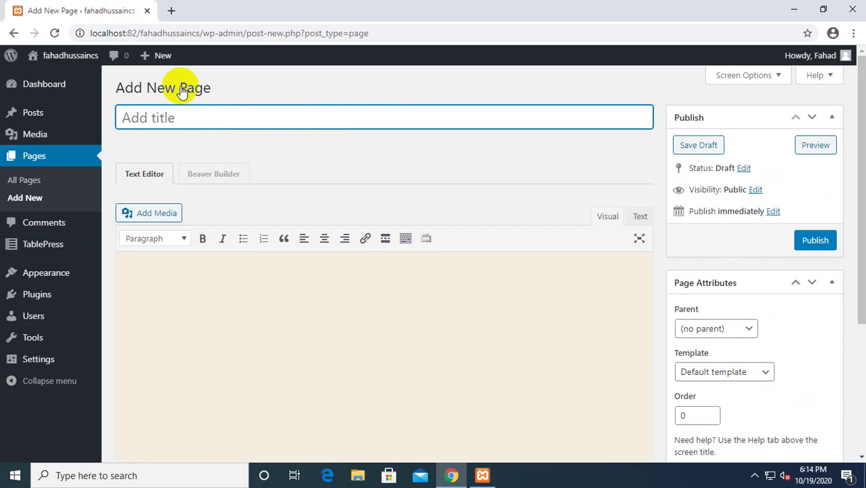
{"action": "left_click", "coordinate": [212, 333]}
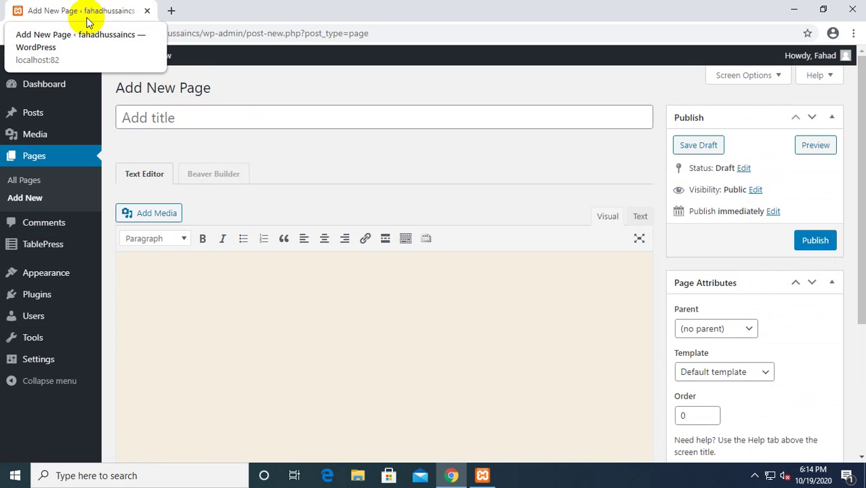
{"action": "left_click", "coordinate": [172, 11]}
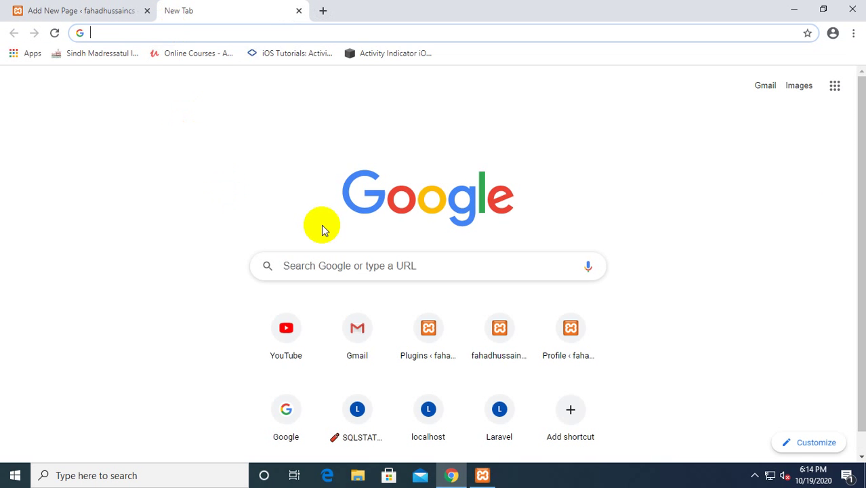
Search Google for dummy text, open lipsum.com and copy the 'What is Lorem Ipsum?' heading and paragraph.
{"action": "type", "text": "dummy text"}
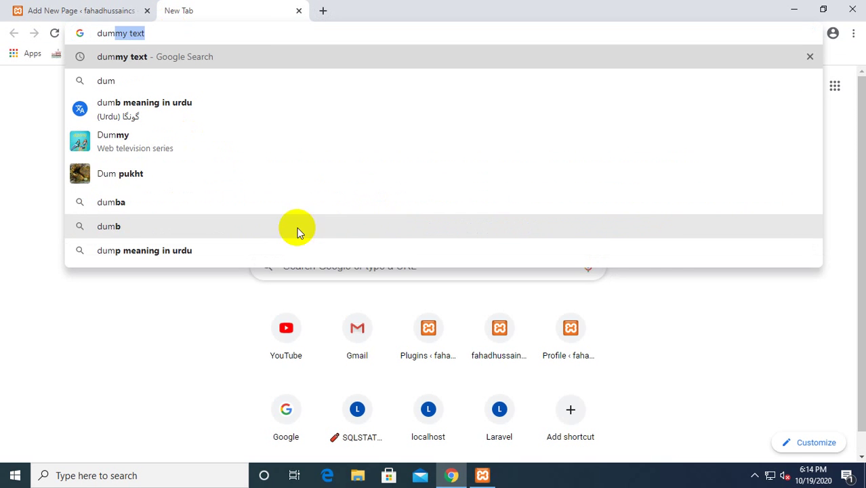
{"action": "left_click", "coordinate": [193, 60]}
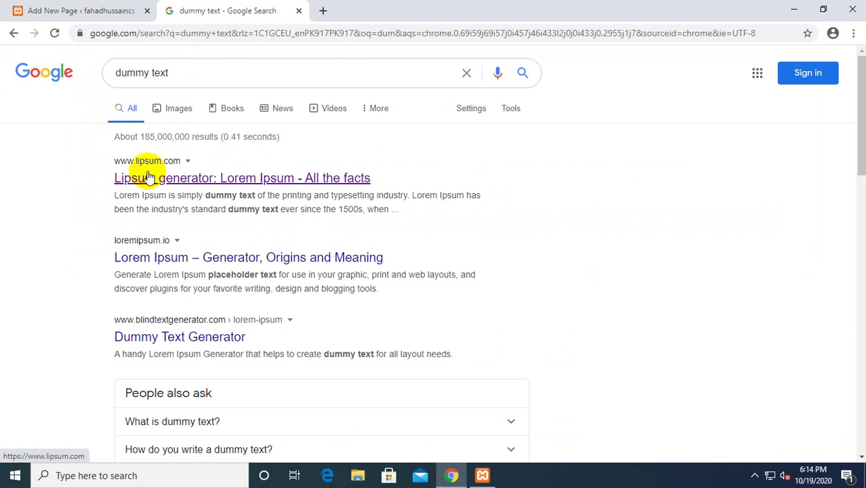
{"action": "left_click", "coordinate": [170, 178]}
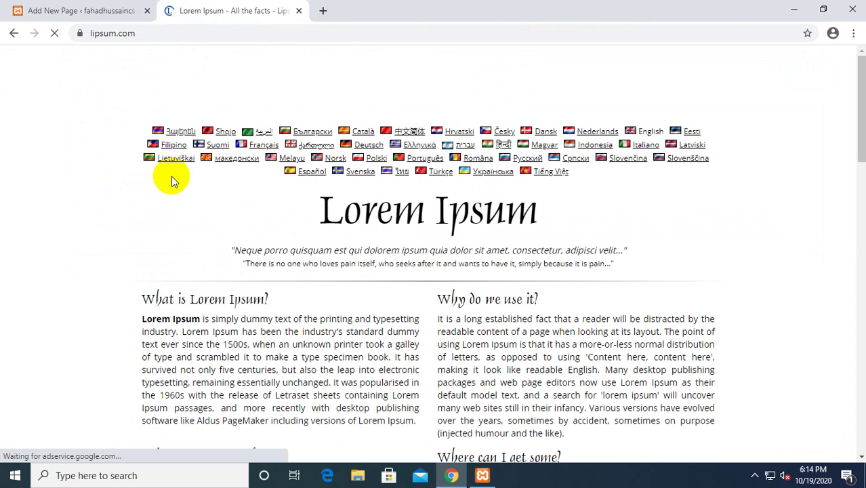
{"action": "scroll", "coordinate": [141, 310], "scroll_direction": "down", "scroll_amount": 2}
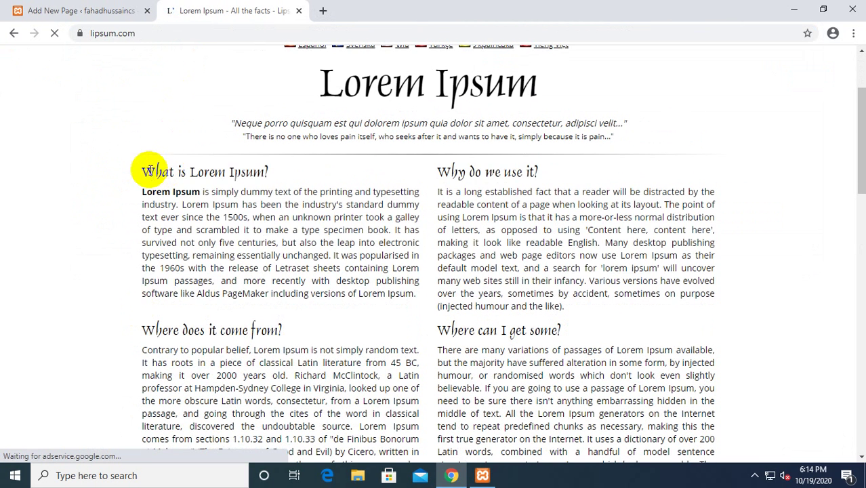
{"action": "left_click_drag", "start_coordinate": [144, 170], "coordinate": [411, 297]}
{"action": "key", "text": "ctrl+c"}
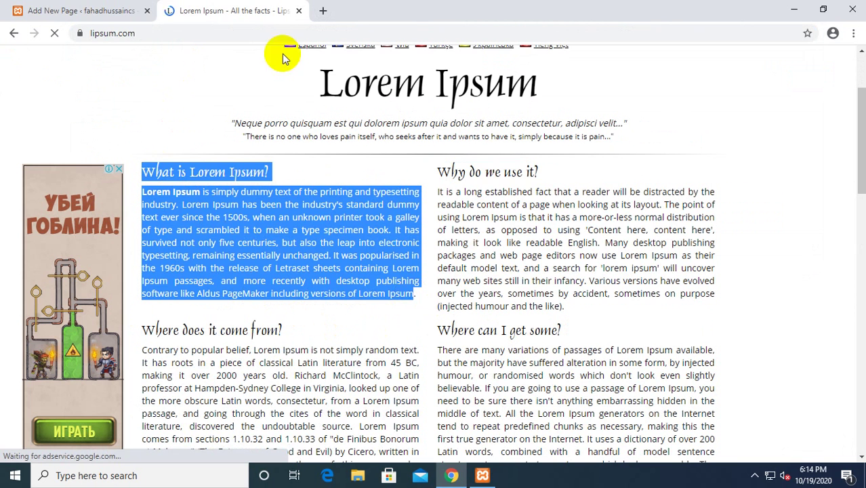
{"action": "left_click", "coordinate": [112, 11]}
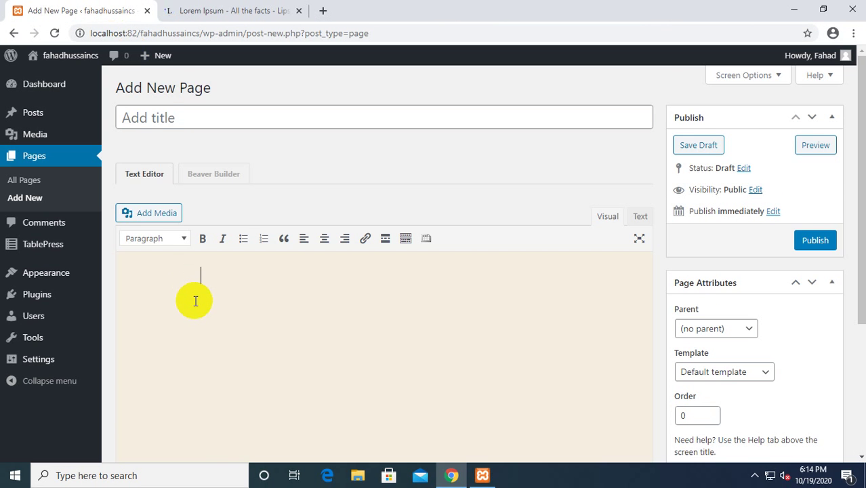
Paste the 'What is Lorem Ipsum?' text into the Visual editor and keep its heading left-aligned.
{"action": "key", "text": "ctrl+v"}
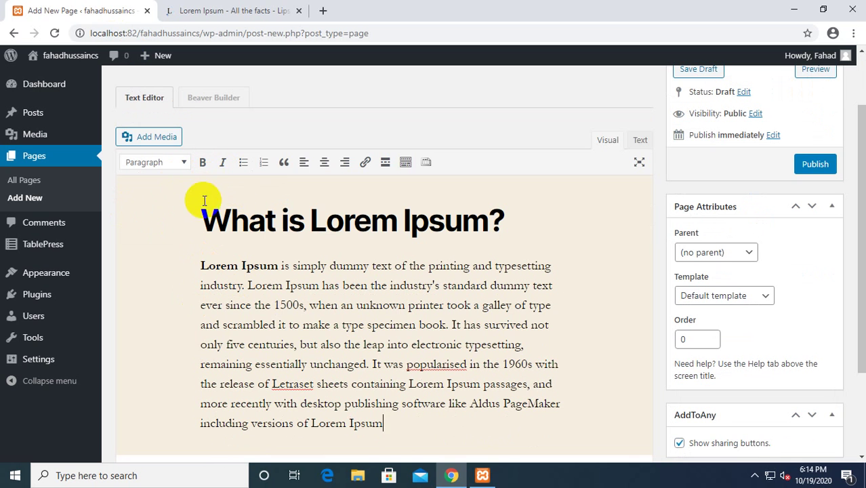
{"action": "left_click", "coordinate": [186, 219]}
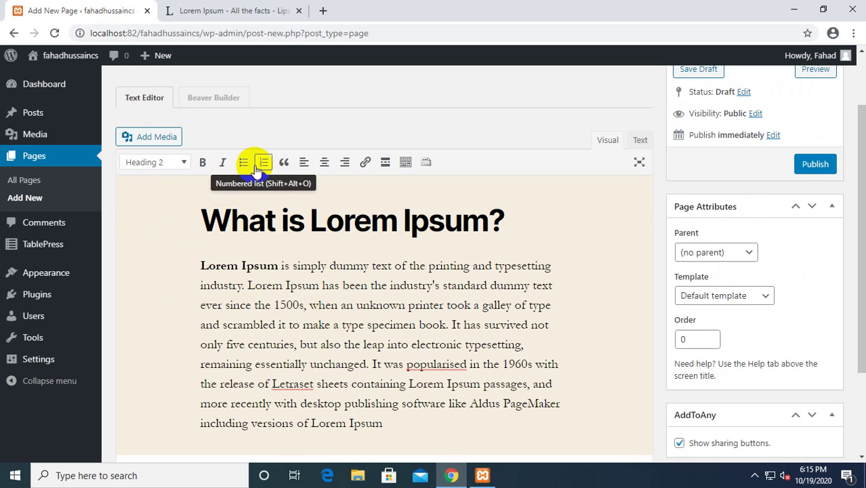
{"action": "left_click", "coordinate": [325, 164]}
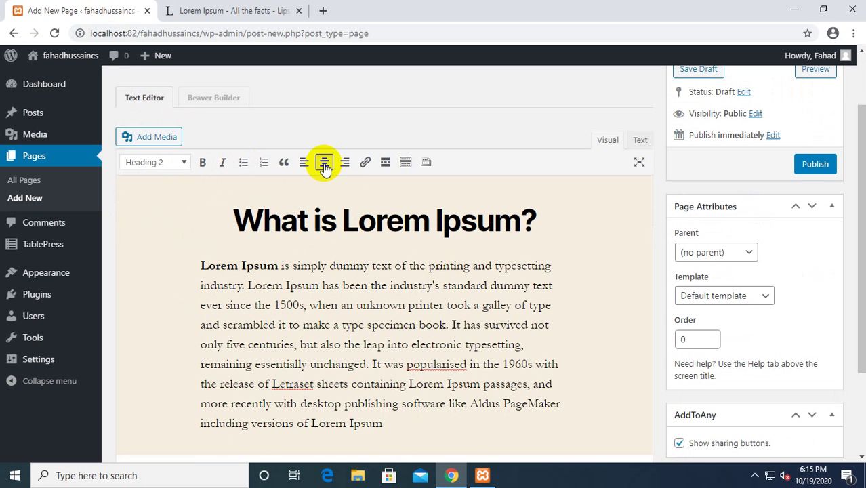
{"action": "left_click", "coordinate": [304, 164]}
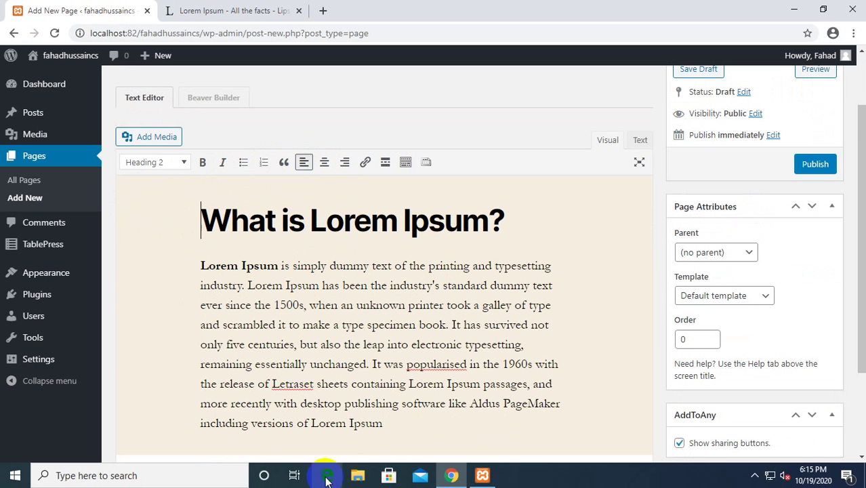
{"action": "scroll", "coordinate": [299, 349], "scroll_direction": "down", "scroll_amount": 2}
{"action": "scroll", "coordinate": [291, 339], "scroll_direction": "up", "scroll_amount": 2}
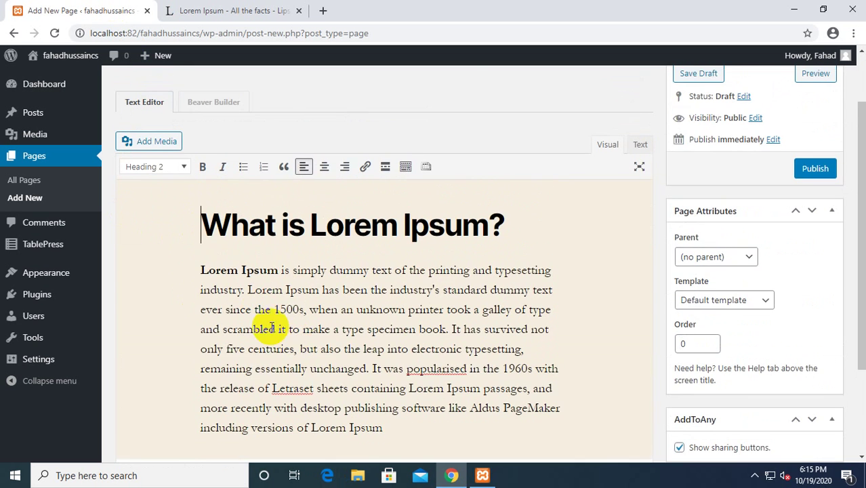
{"action": "scroll", "coordinate": [503, 291], "scroll_direction": "down", "scroll_amount": 2}
{"action": "scroll", "coordinate": [587, 204], "scroll_direction": "up", "scroll_amount": 1}
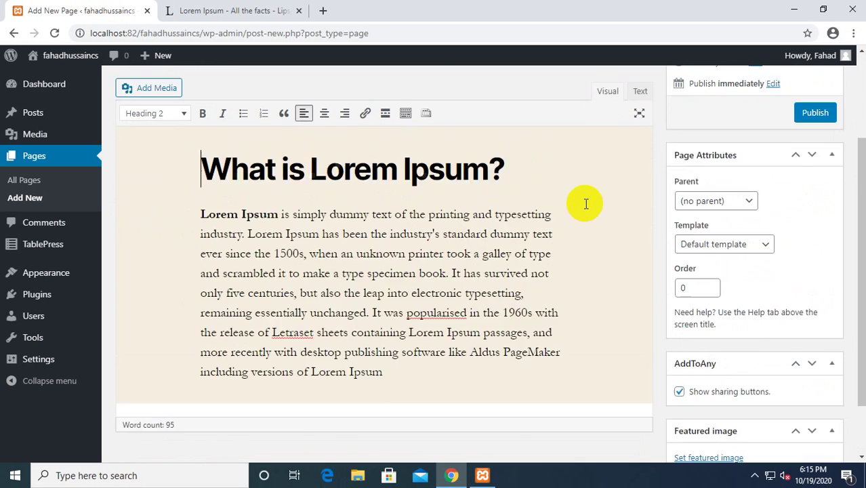
{"action": "scroll", "coordinate": [569, 206], "scroll_direction": "up", "scroll_amount": 1}
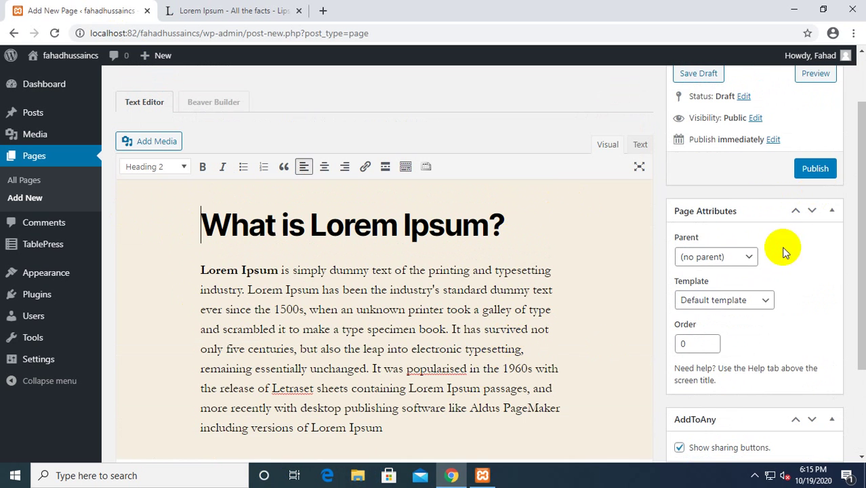
{"action": "scroll", "coordinate": [745, 275], "scroll_direction": "down", "scroll_amount": 2}
{"action": "scroll", "coordinate": [741, 274], "scroll_direction": "up", "scroll_amount": 2}
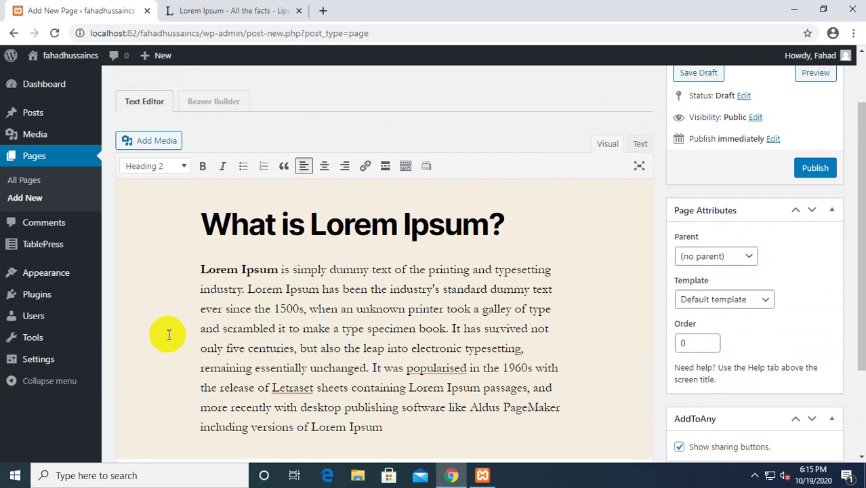
{"action": "scroll", "coordinate": [169, 334], "scroll_direction": "down", "scroll_amount": 2}
{"action": "scroll", "coordinate": [161, 300], "scroll_direction": "up", "scroll_amount": 3}
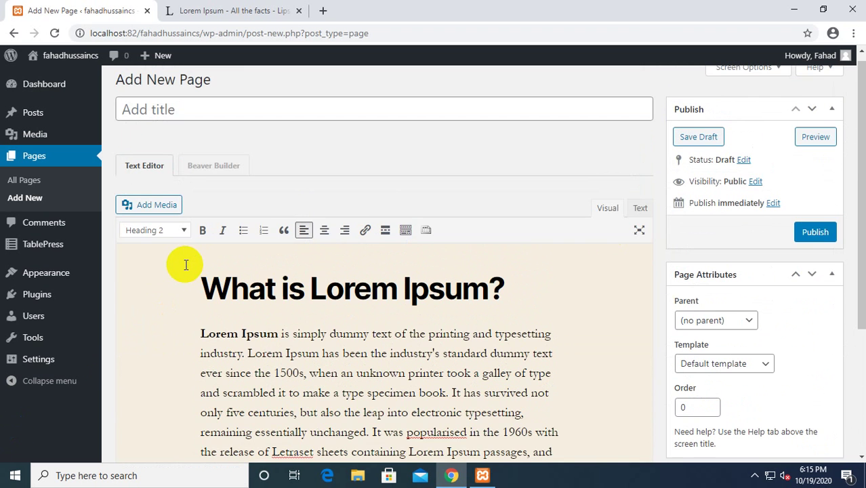
{"action": "scroll", "coordinate": [184, 271], "scroll_direction": "down", "scroll_amount": 1}
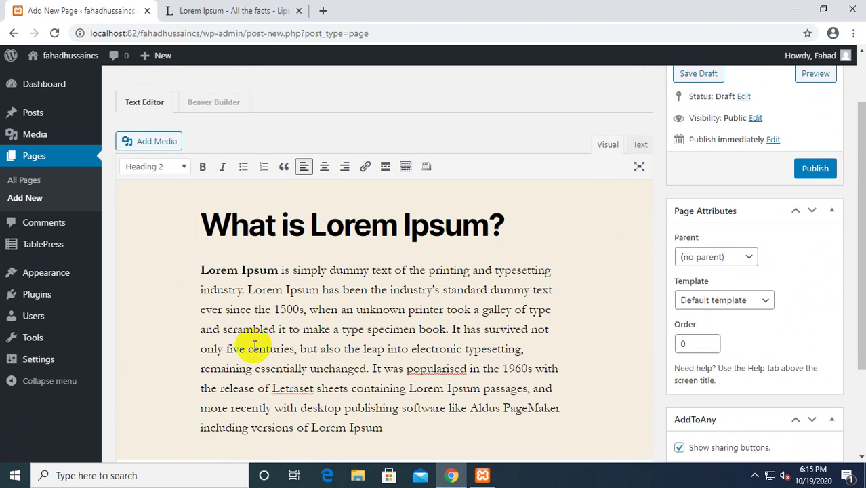
{"action": "scroll", "coordinate": [367, 387], "scroll_direction": "down", "scroll_amount": 1}
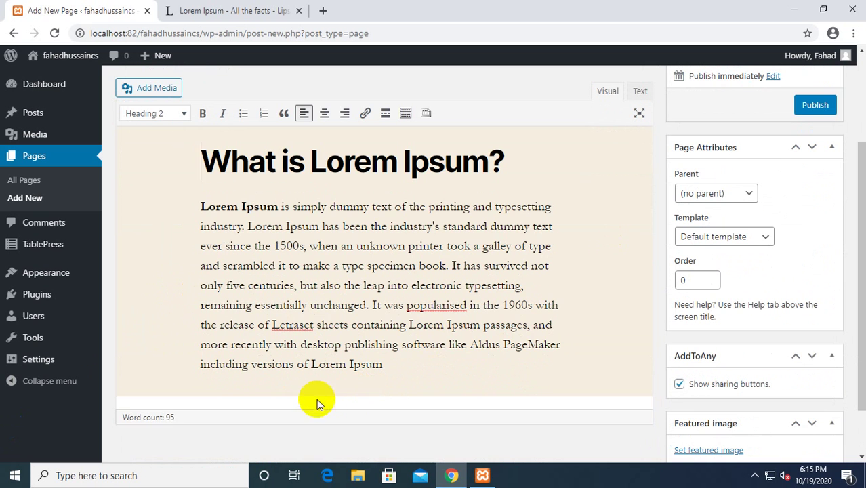
{"action": "scroll", "coordinate": [258, 224], "scroll_direction": "up", "scroll_amount": 1}
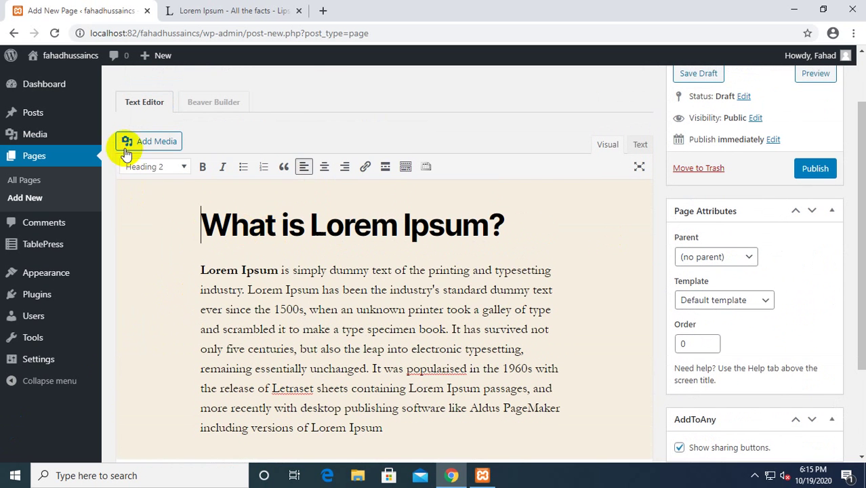
Change 'What is Lorem Ipsum?' to Heading 1 from the format dropdown and review the page.
{"action": "left_click", "coordinate": [184, 168]}
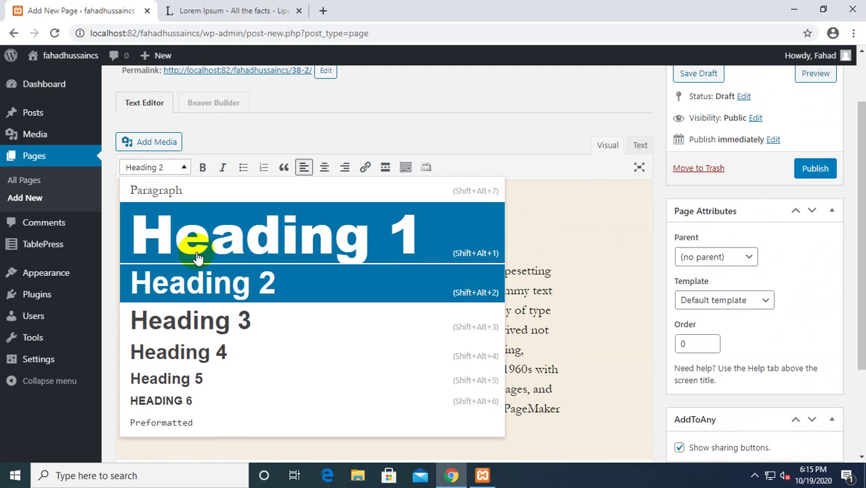
{"action": "left_click", "coordinate": [194, 239]}
{"action": "scroll", "coordinate": [203, 291], "scroll_direction": "down", "scroll_amount": 2}
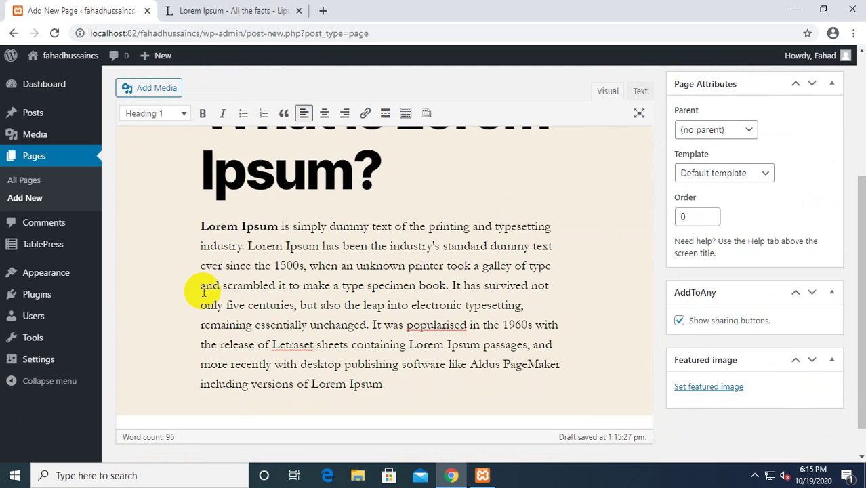
{"action": "scroll", "coordinate": [203, 292], "scroll_direction": "up", "scroll_amount": 2}
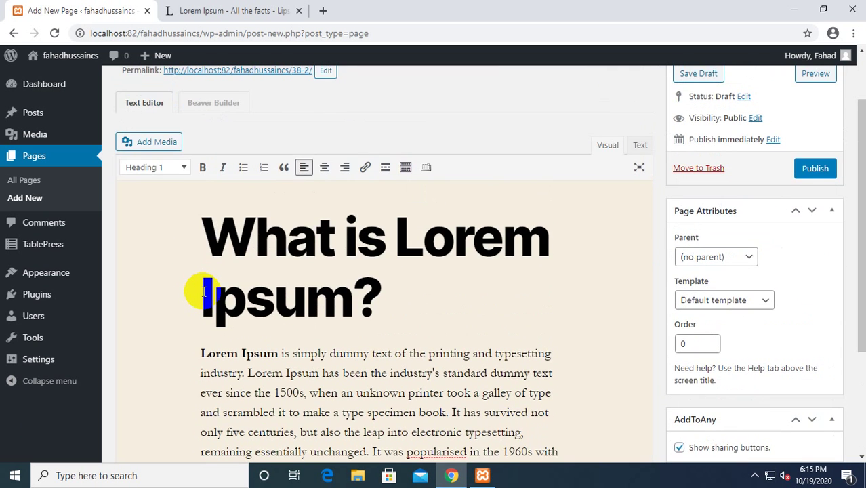
{"action": "scroll", "coordinate": [203, 292], "scroll_direction": "up", "scroll_amount": 1}
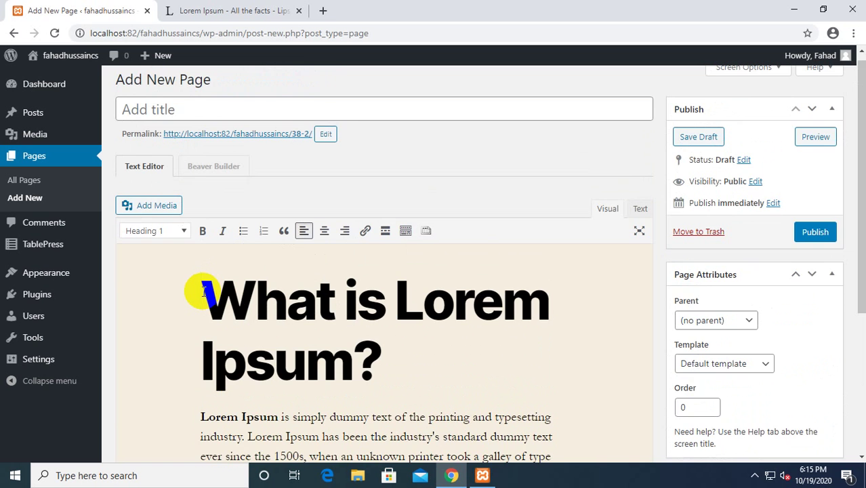
{"action": "scroll", "coordinate": [204, 291], "scroll_direction": "down", "scroll_amount": 1}
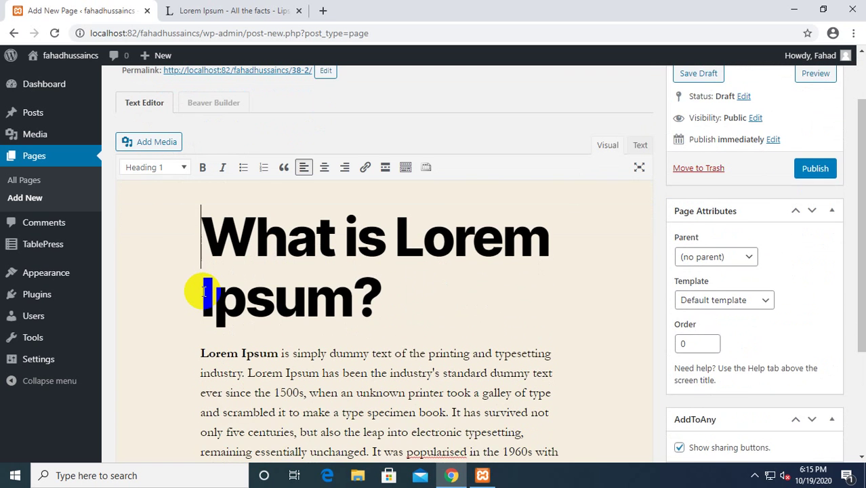
{"action": "scroll", "coordinate": [203, 291], "scroll_direction": "down", "scroll_amount": 1}
{"action": "scroll", "coordinate": [203, 292], "scroll_direction": "down", "scroll_amount": 1}
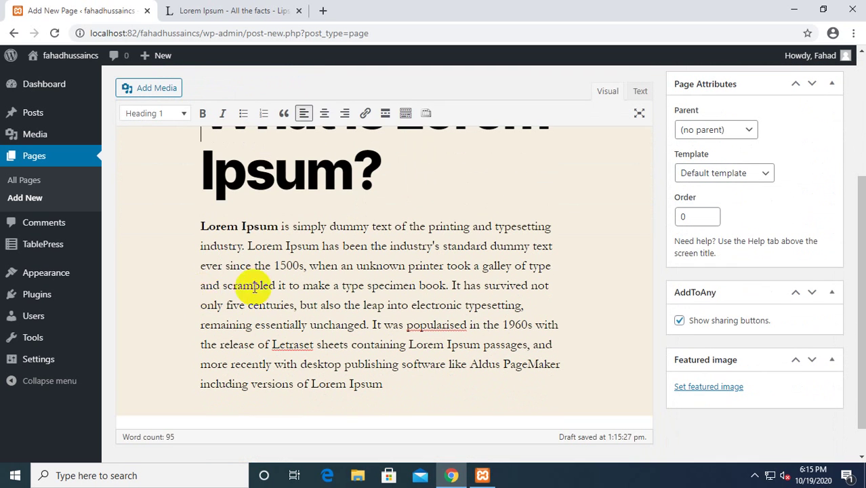
{"action": "scroll", "coordinate": [705, 314], "scroll_direction": "down", "scroll_amount": 1}
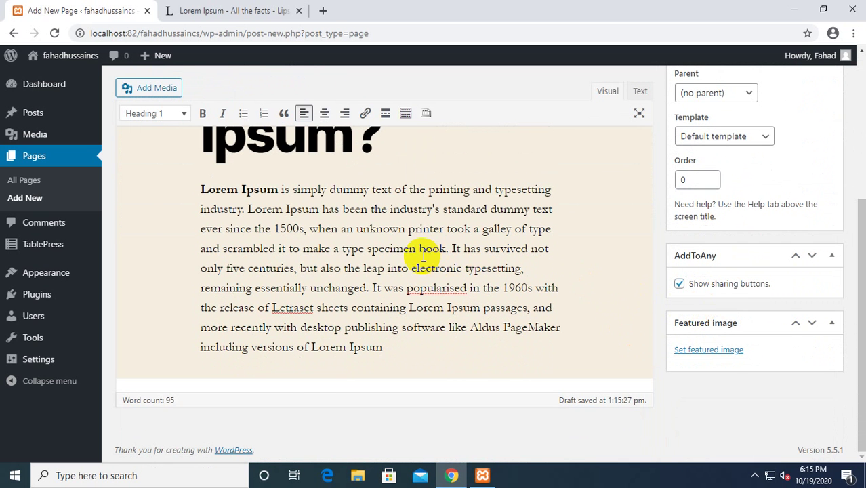
{"action": "scroll", "coordinate": [424, 257], "scroll_direction": "up", "scroll_amount": 1}
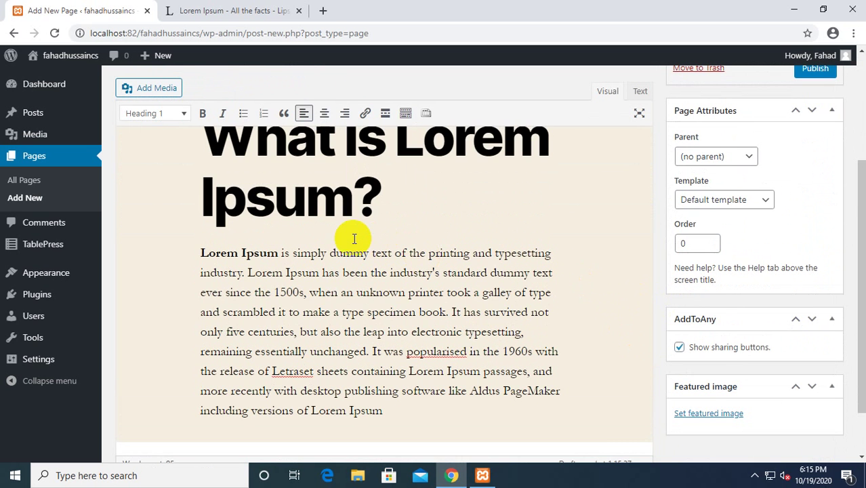
{"action": "scroll", "coordinate": [332, 237], "scroll_direction": "up", "scroll_amount": 1}
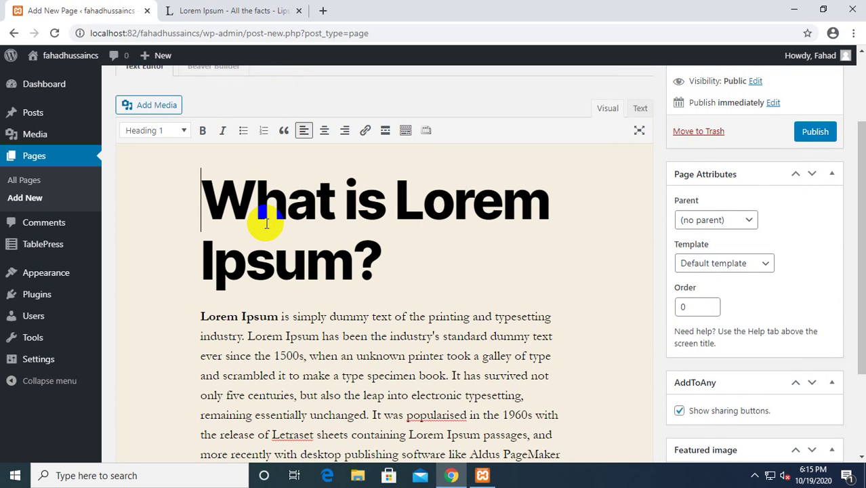
{"action": "scroll", "coordinate": [266, 223], "scroll_direction": "down", "scroll_amount": 1}
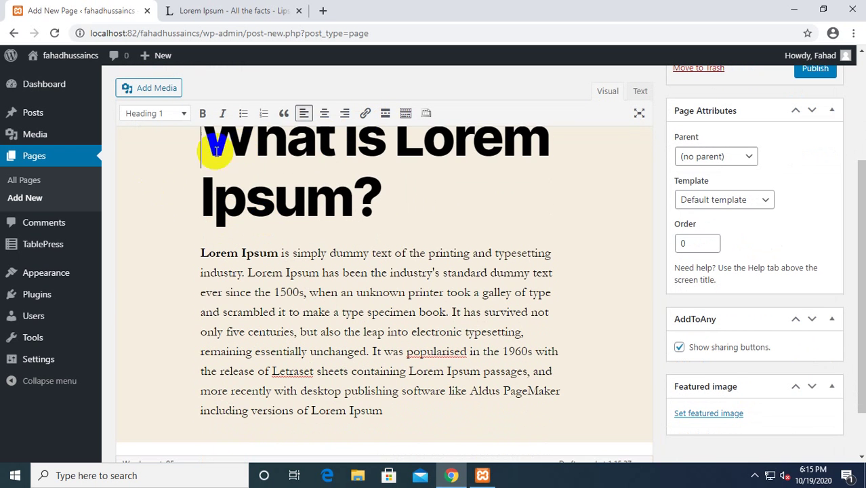
{"action": "scroll", "coordinate": [194, 167], "scroll_direction": "up", "scroll_amount": 1}
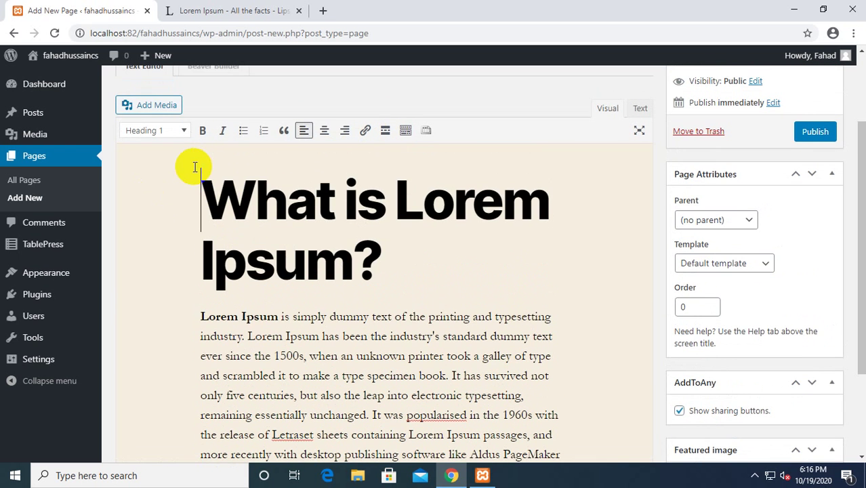
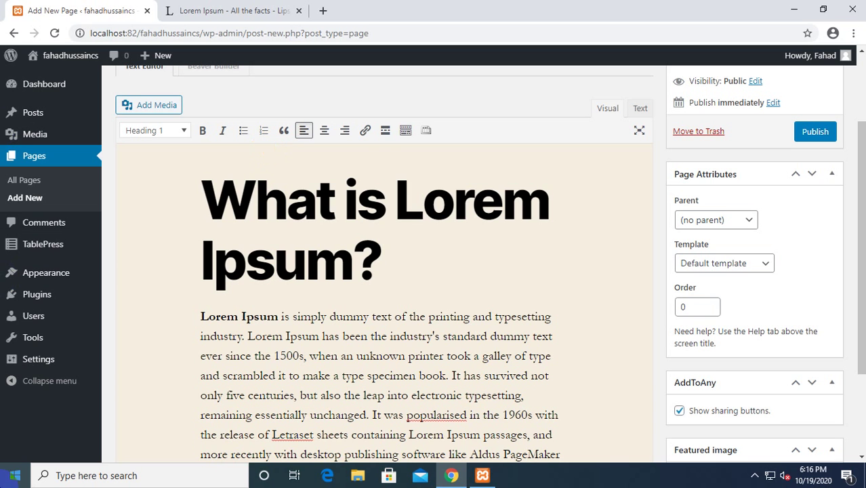
Leave the unsaved Lorem Ipsum page, go to the Dashboard and close the Lorem Ipsum tab.
{"action": "left_click", "coordinate": [13, 33]}
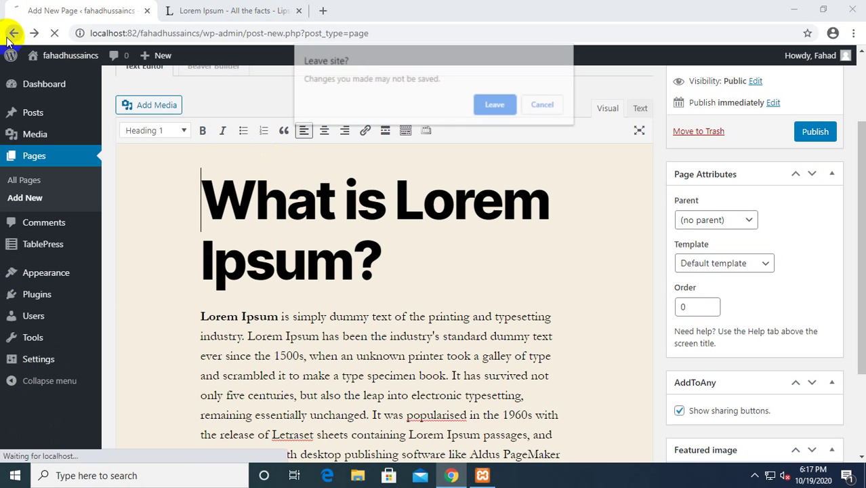
{"action": "left_click", "coordinate": [495, 104]}
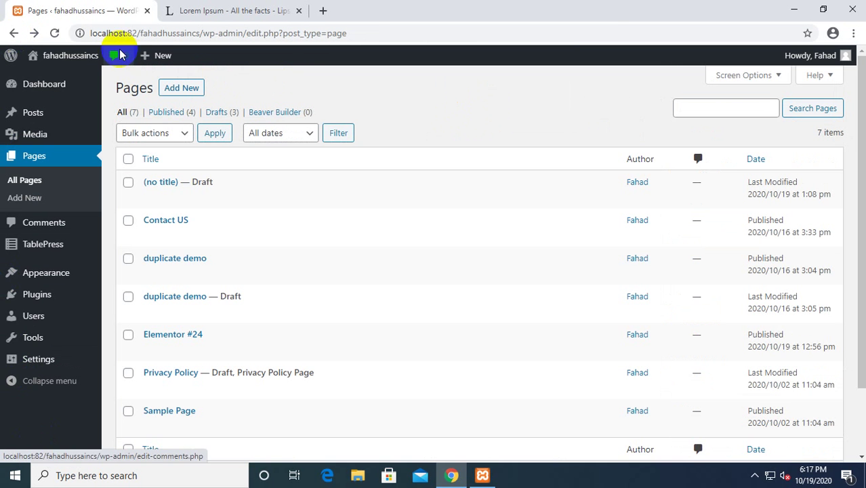
{"action": "left_click", "coordinate": [34, 85]}
{"action": "left_click", "coordinate": [204, 8]}
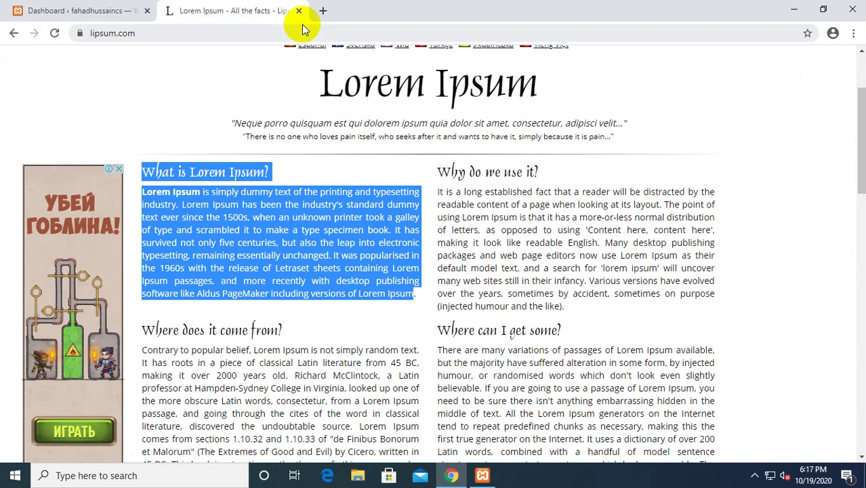
{"action": "left_click", "coordinate": [299, 10]}
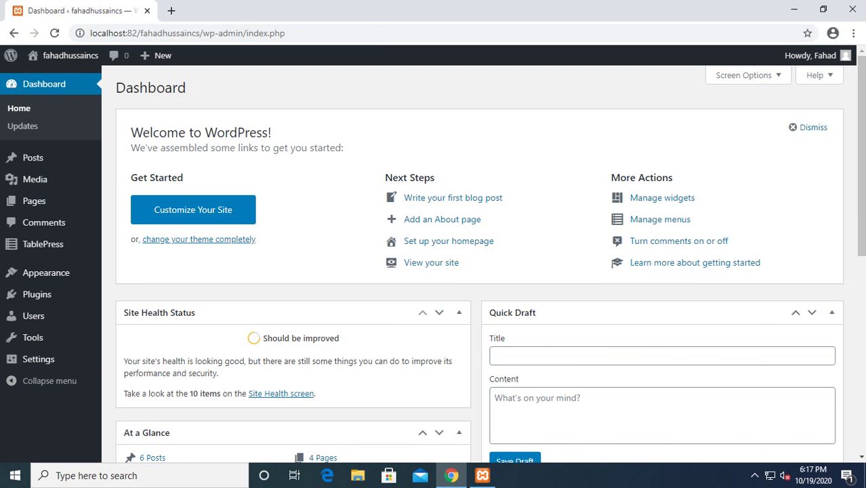
Deactivate the Classic Editor plugin from the Installed Plugins list.
{"action": "left_click", "coordinate": [38, 298]}
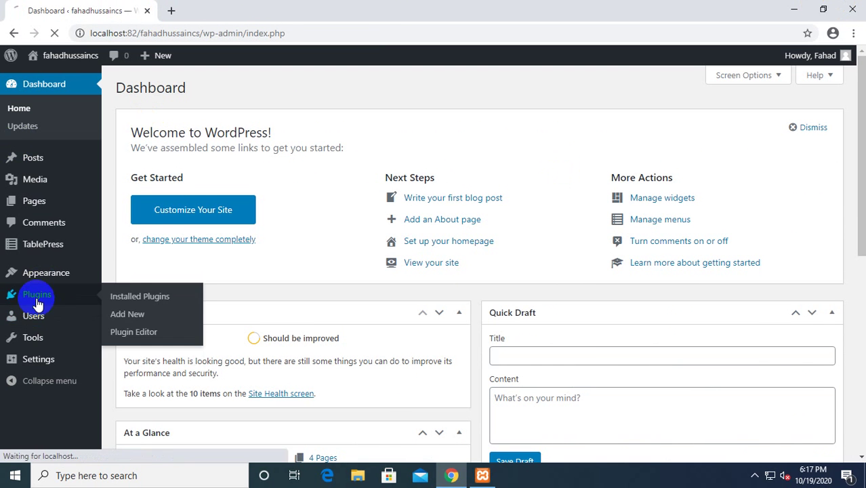
{"action": "scroll", "coordinate": [183, 299], "scroll_direction": "down", "scroll_amount": 2}
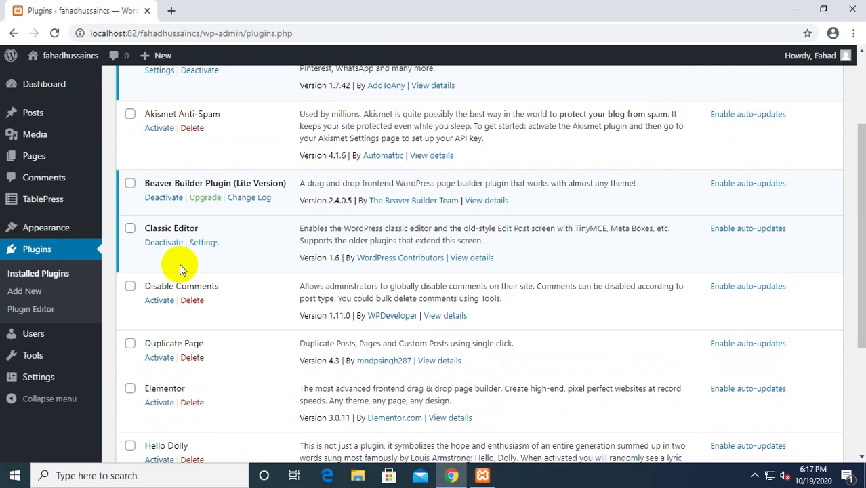
{"action": "left_click", "coordinate": [168, 244]}
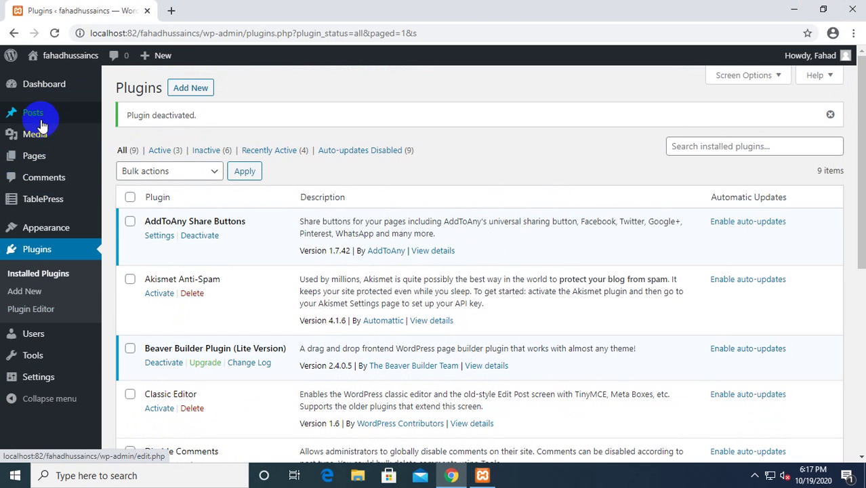
Start a new page in a second tab, typing then clearing the title 'Usama'.
{"action": "middle_click", "coordinate": [32, 160]}
{"action": "left_click", "coordinate": [222, 10]}
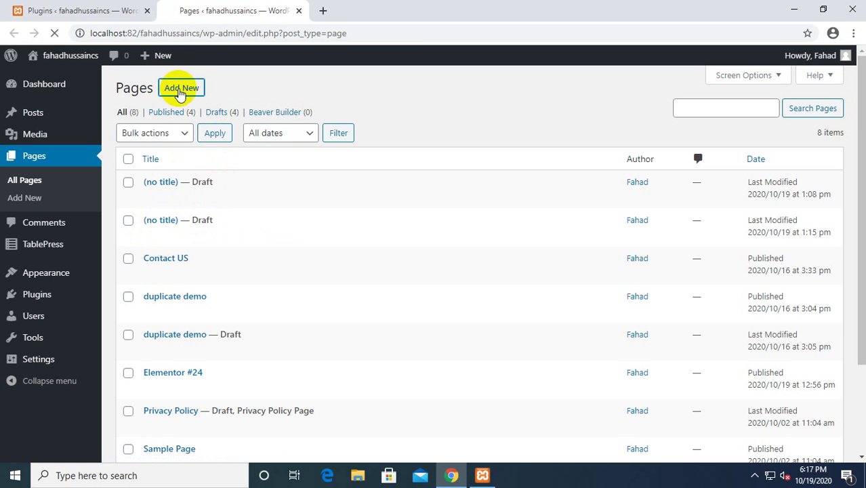
{"action": "left_click", "coordinate": [180, 89]}
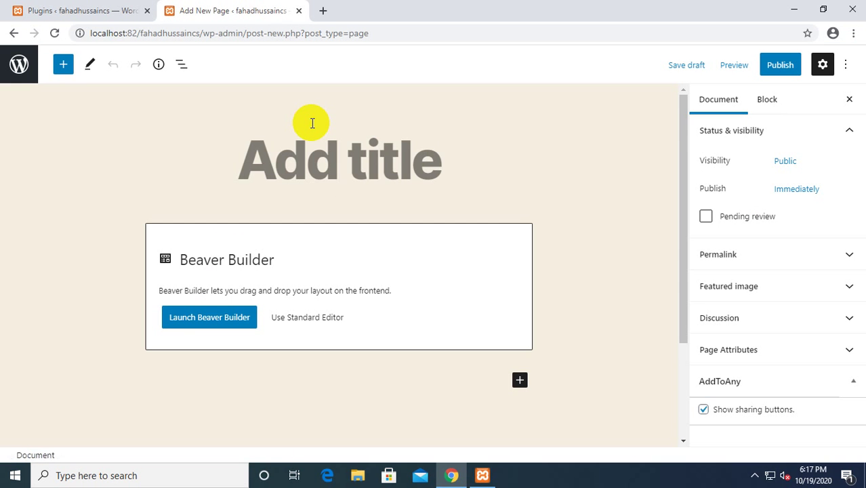
{"action": "left_click", "coordinate": [313, 123]}
{"action": "type", "text": "Usama"}
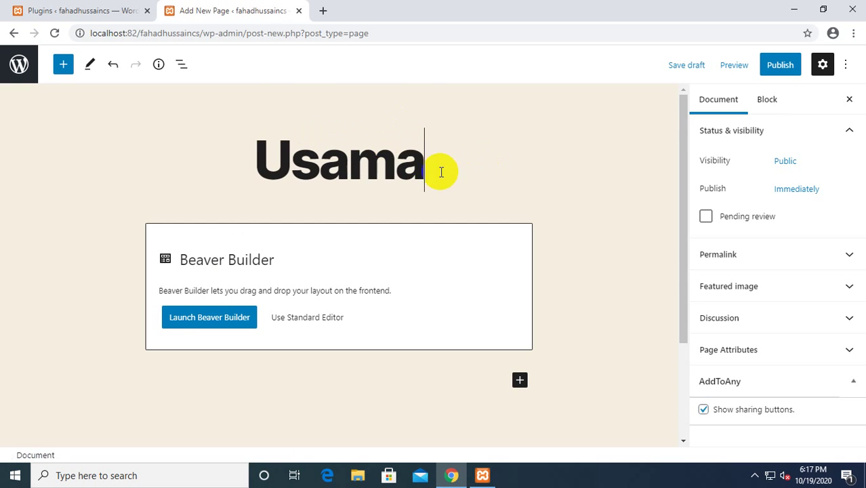
{"action": "key", "text": "ctrl+a"}
{"action": "key", "text": "BackSpace"}
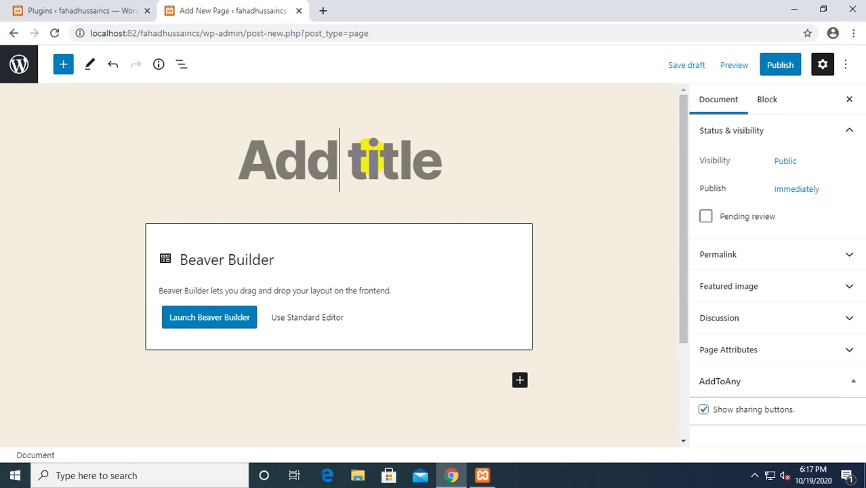
{"action": "left_click", "coordinate": [76, 8]}
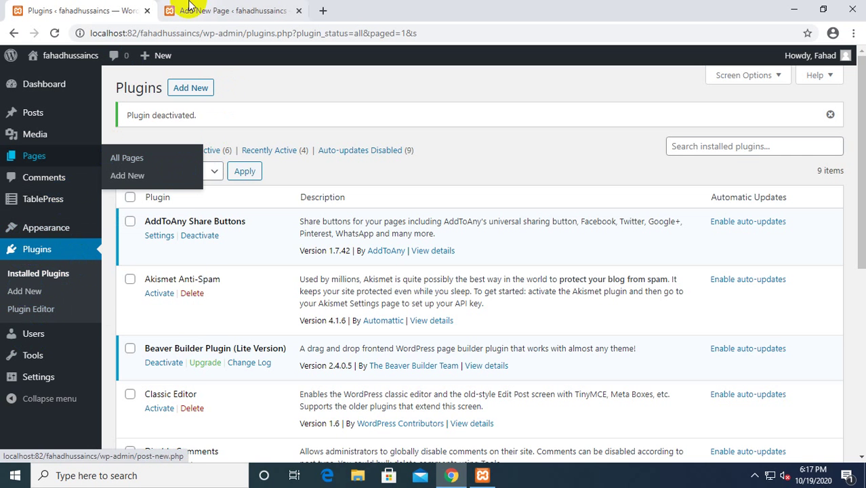
Reactivate Classic Editor and reload the new-page tab so it opens in the classic editor.
{"action": "scroll", "coordinate": [220, 241], "scroll_direction": "down", "scroll_amount": 3}
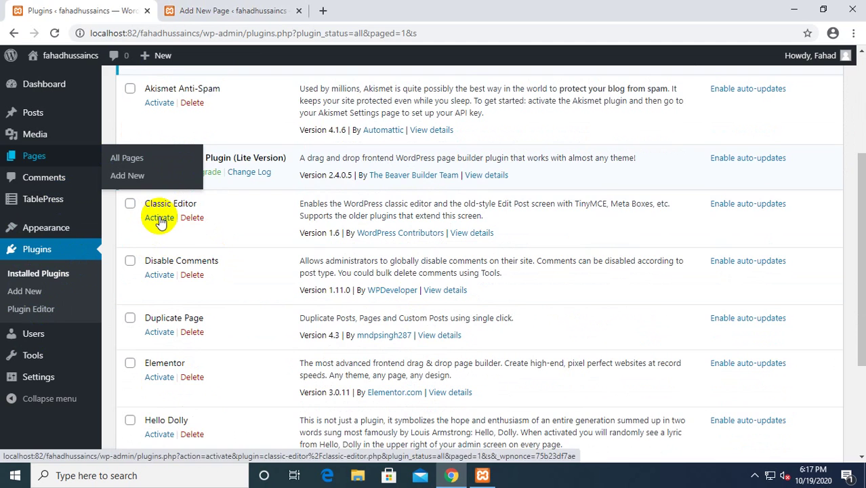
{"action": "left_click", "coordinate": [166, 10]}
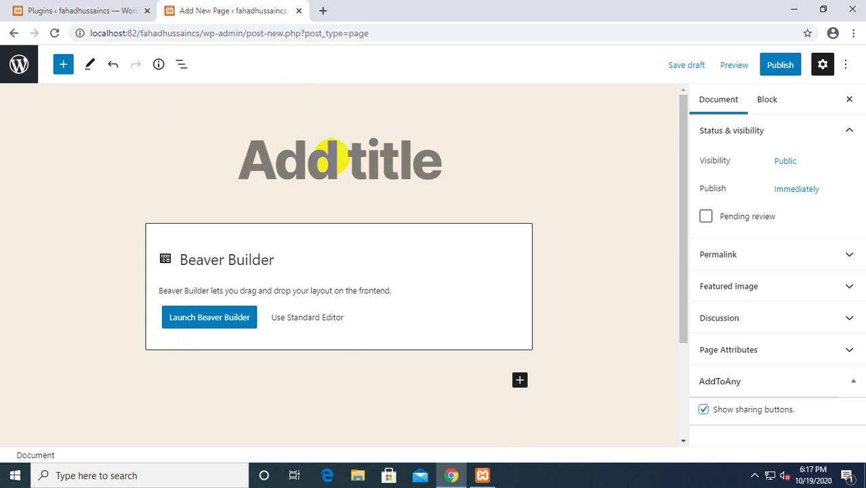
{"action": "left_click", "coordinate": [141, 9]}
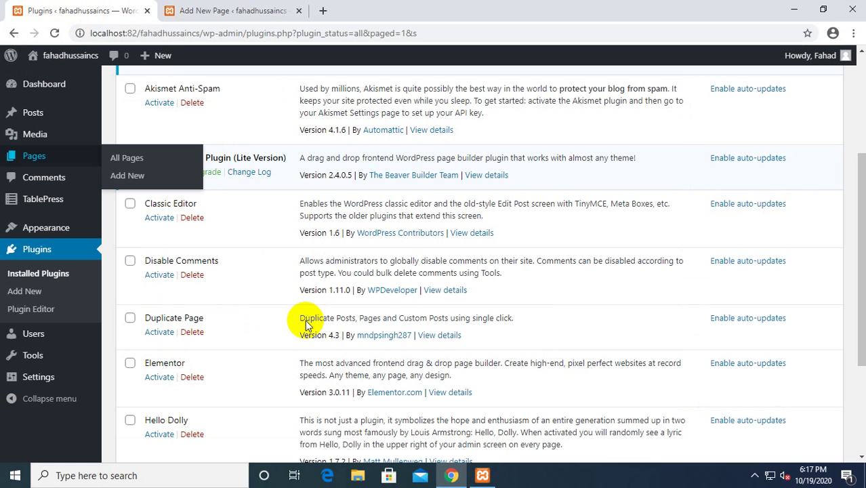
{"action": "left_click", "coordinate": [159, 217]}
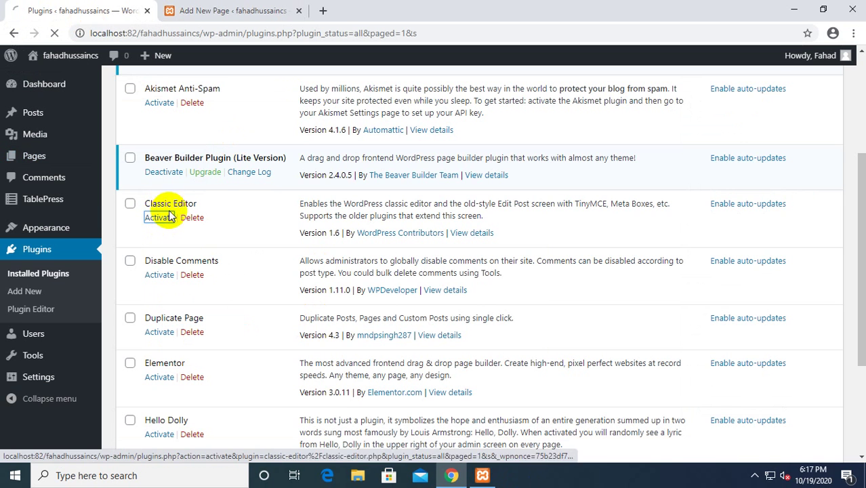
{"action": "left_click", "coordinate": [233, 11]}
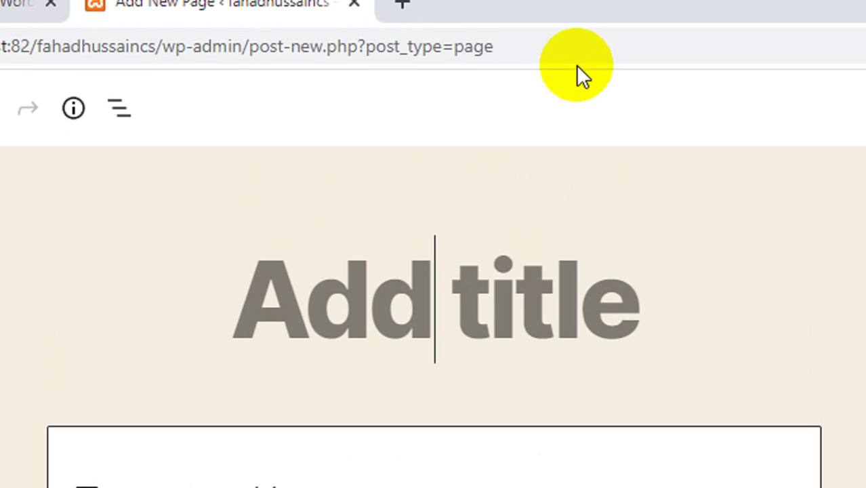
{"action": "left_click", "coordinate": [578, 66]}
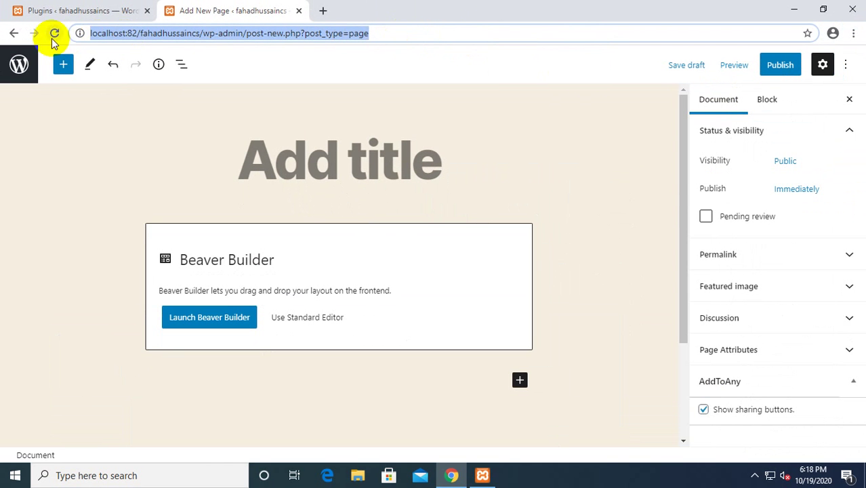
{"action": "left_click", "coordinate": [55, 33]}
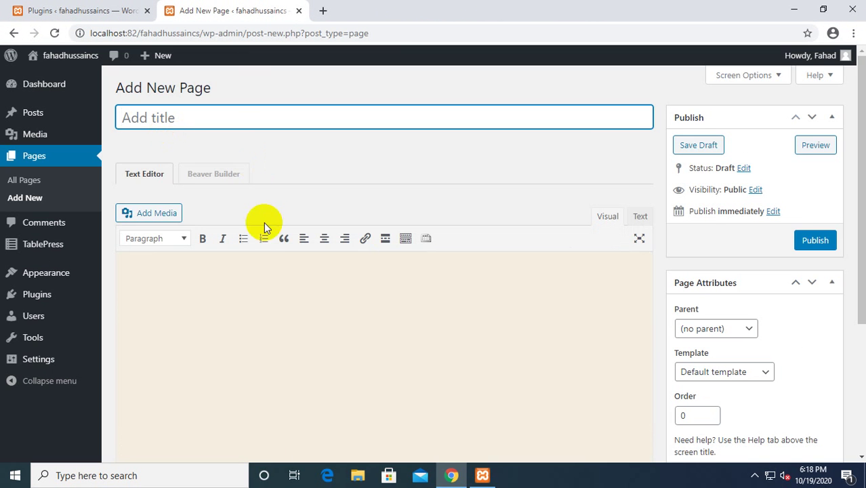
Title the new page 'Usama', publish it, and open Plugins in another tab.
{"action": "scroll", "coordinate": [441, 164], "scroll_direction": "down", "scroll_amount": 2}
{"action": "scroll", "coordinate": [442, 164], "scroll_direction": "down", "scroll_amount": 1}
{"action": "scroll", "coordinate": [433, 184], "scroll_direction": "up", "scroll_amount": 2}
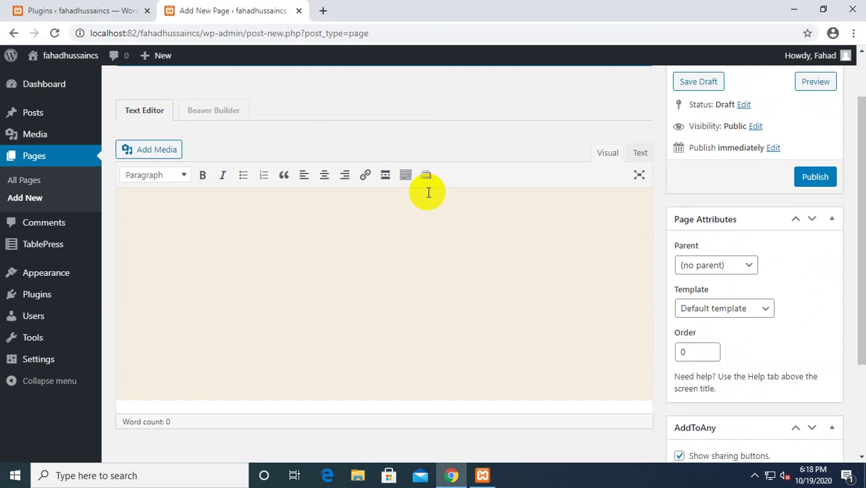
{"action": "scroll", "coordinate": [428, 191], "scroll_direction": "up", "scroll_amount": 1}
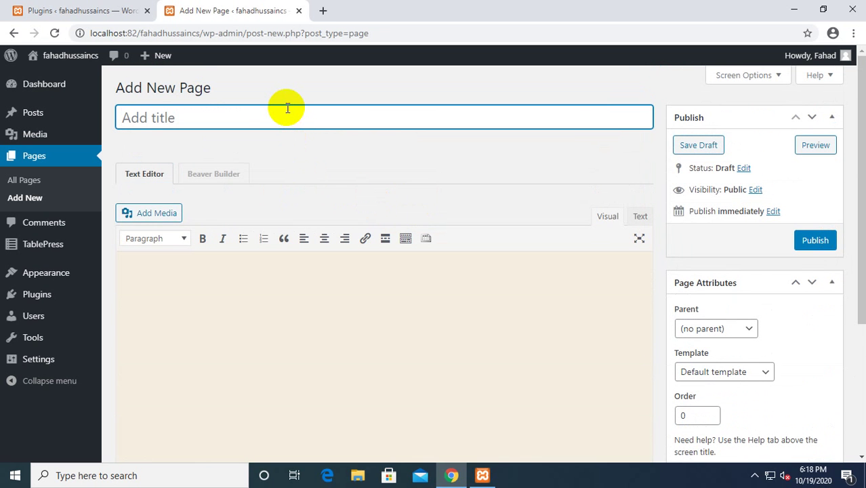
{"action": "type", "text": "Usama"}
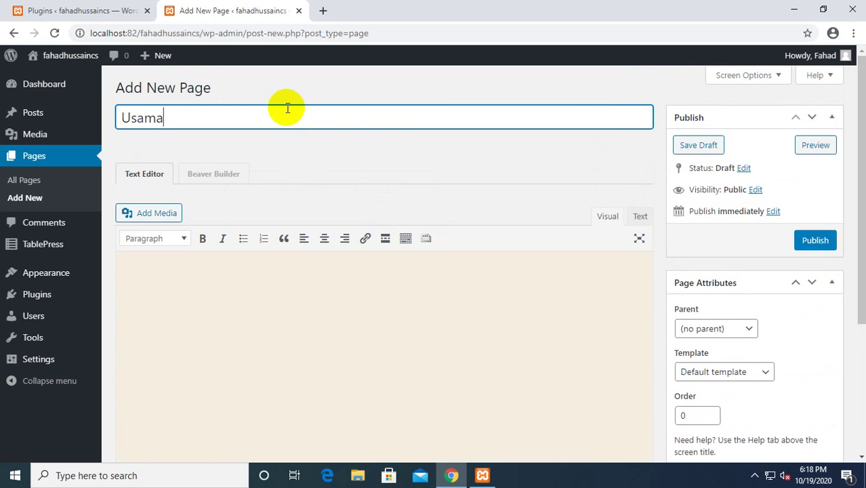
{"action": "left_click", "coordinate": [817, 243]}
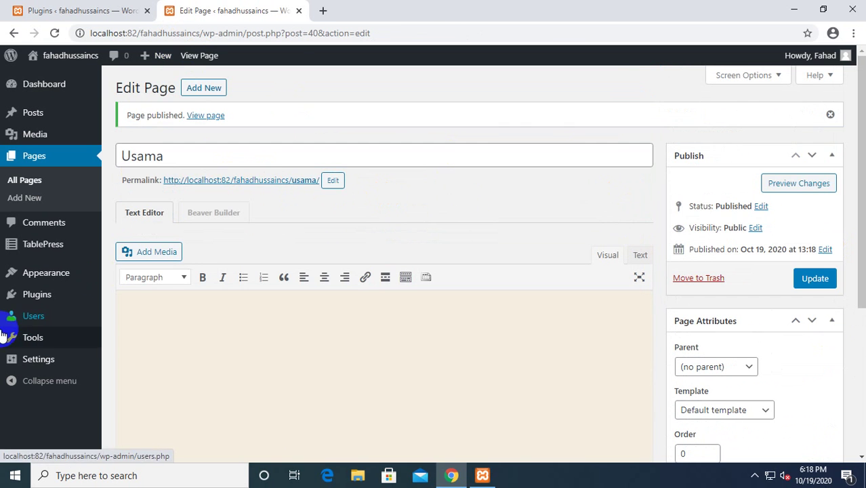
{"action": "middle_click", "coordinate": [41, 303]}
Deactivate the Beaver Builder, AddToAny Share Buttons and TablePress plugins.
{"action": "left_click", "coordinate": [390, 10]}
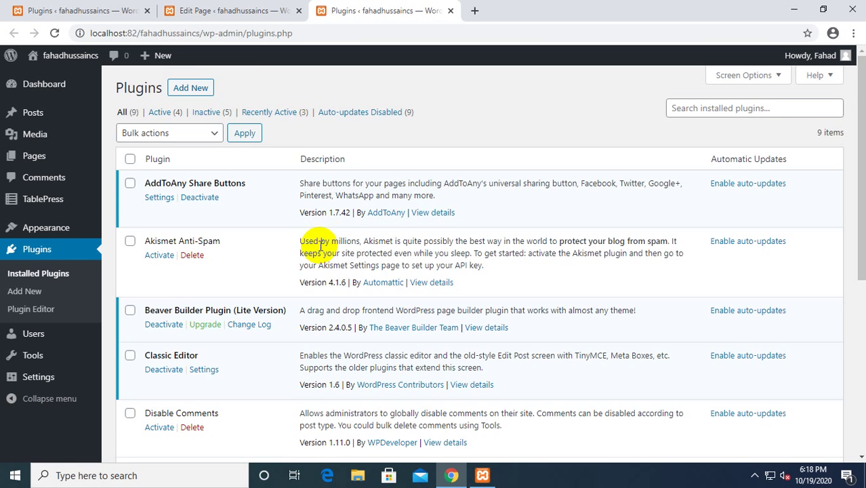
{"action": "scroll", "coordinate": [253, 244], "scroll_direction": "down", "scroll_amount": 1}
{"action": "left_click", "coordinate": [165, 266]}
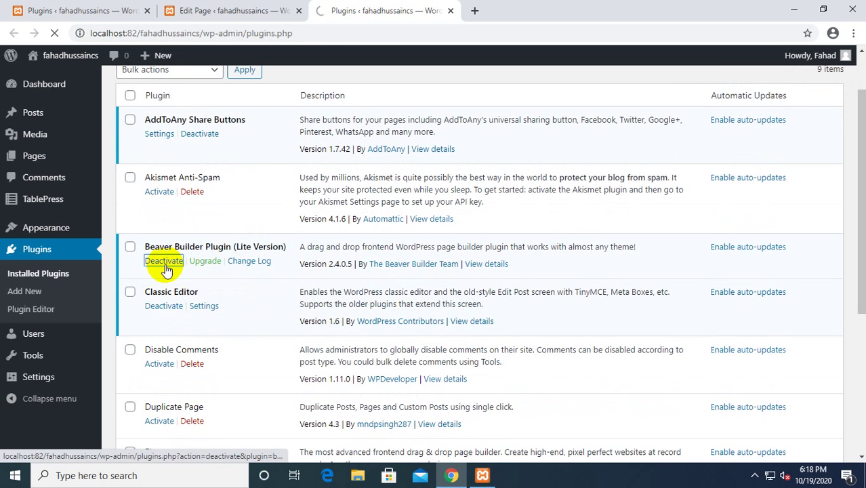
{"action": "scroll", "coordinate": [181, 271], "scroll_direction": "down", "scroll_amount": 1}
{"action": "left_click", "coordinate": [200, 172]}
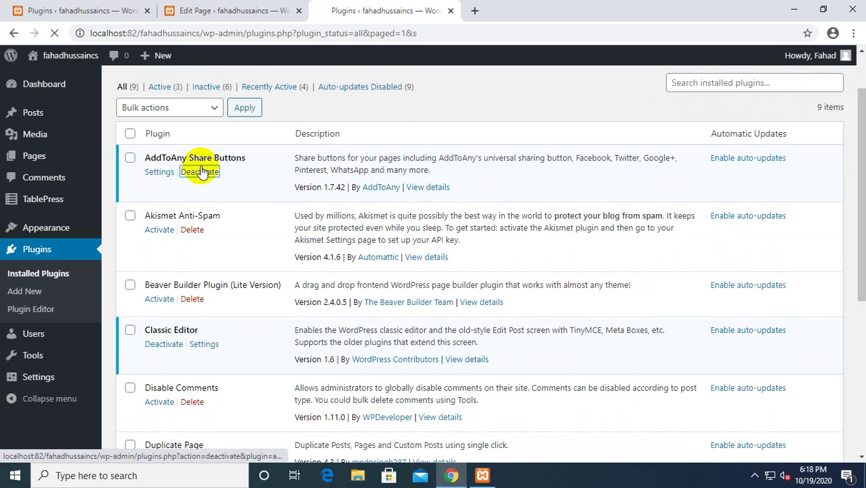
{"action": "scroll", "coordinate": [248, 265], "scroll_direction": "down", "scroll_amount": 2}
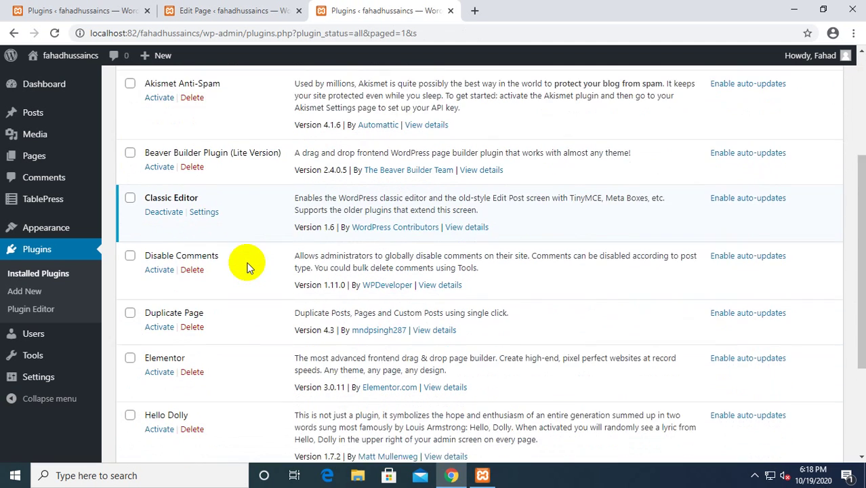
{"action": "scroll", "coordinate": [248, 267], "scroll_direction": "down", "scroll_amount": 4}
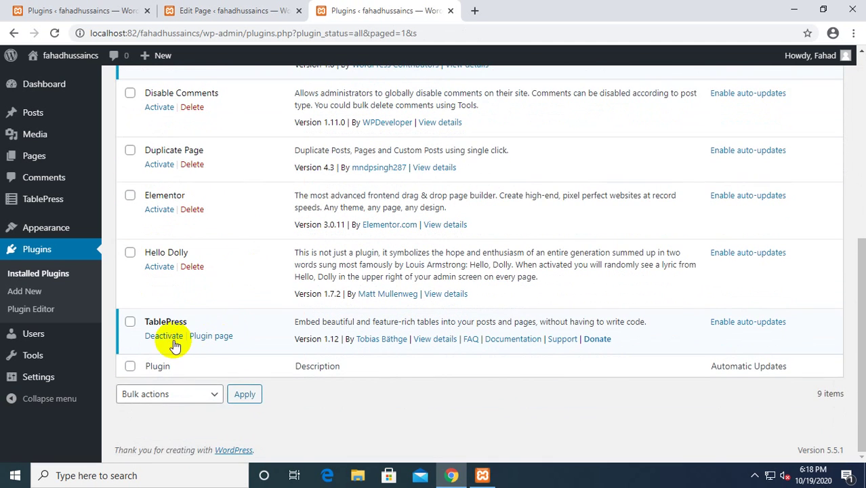
{"action": "left_click", "coordinate": [171, 339]}
{"action": "left_click", "coordinate": [274, 12]}
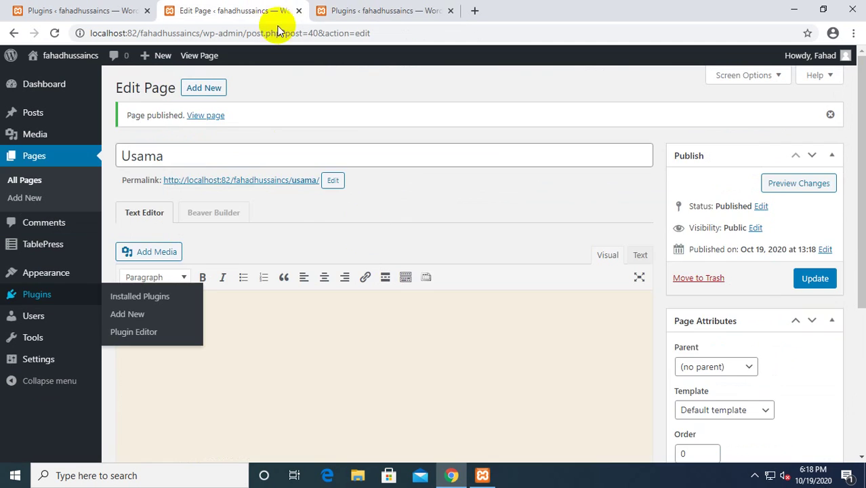
View the published Usama page in its own tab placed beside the editor.
{"action": "left_click", "coordinate": [300, 180], "text": "ctrl"}
{"action": "left_click", "coordinate": [456, 12]}
{"action": "left_click_drag", "start_coordinate": [456, 12], "coordinate": [432, 41]}
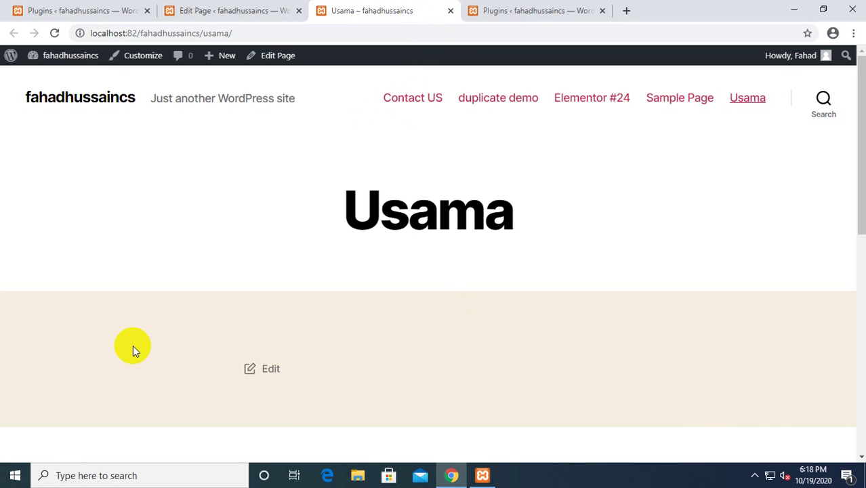
{"action": "left_click", "coordinate": [281, 10]}
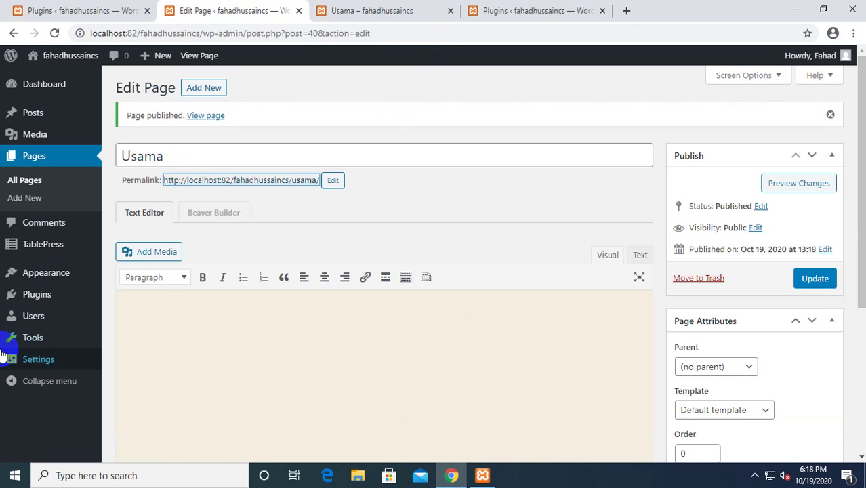
Open the Plugins admin page in a new browser tab.
{"action": "mouse_move", "coordinate": [43, 372]}
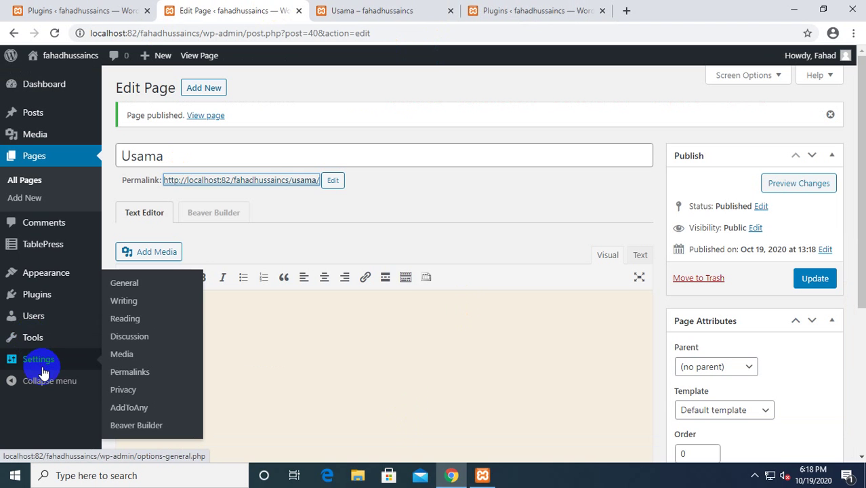
{"action": "mouse_move", "coordinate": [42, 278]}
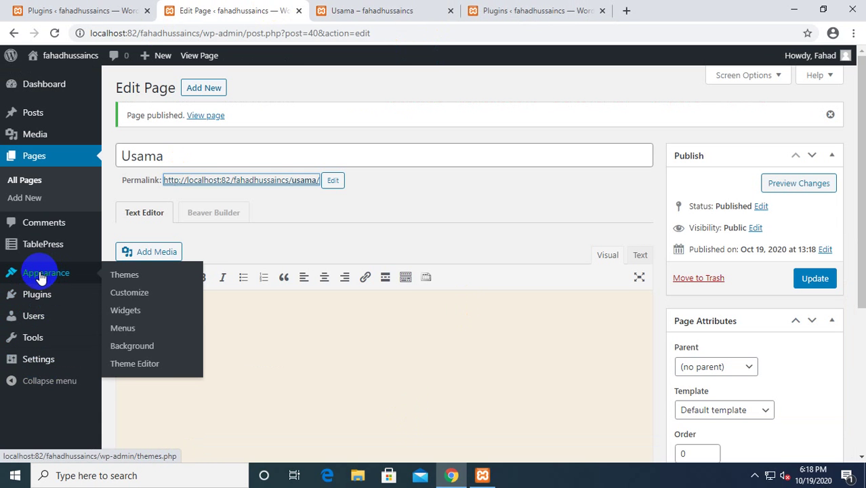
{"action": "middle_click", "coordinate": [38, 295]}
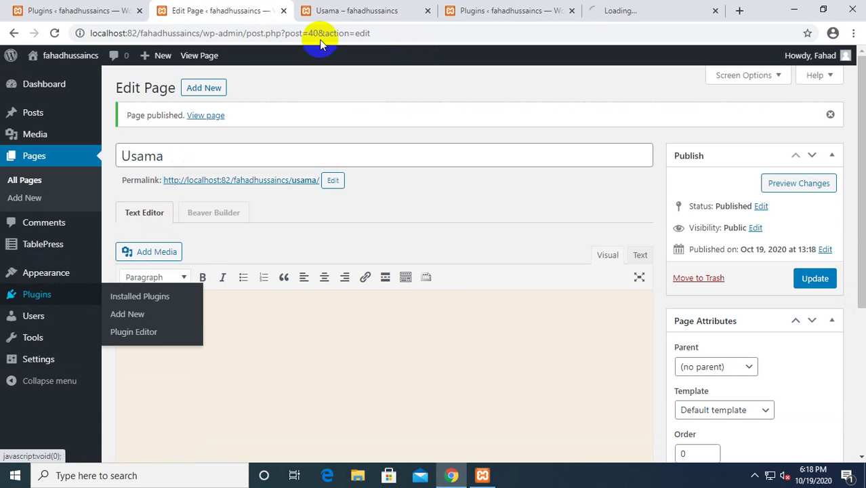
{"action": "left_click", "coordinate": [625, 7]}
Search Add New plugins for 'file' and install the File Manager plugin.
{"action": "left_click", "coordinate": [194, 89]}
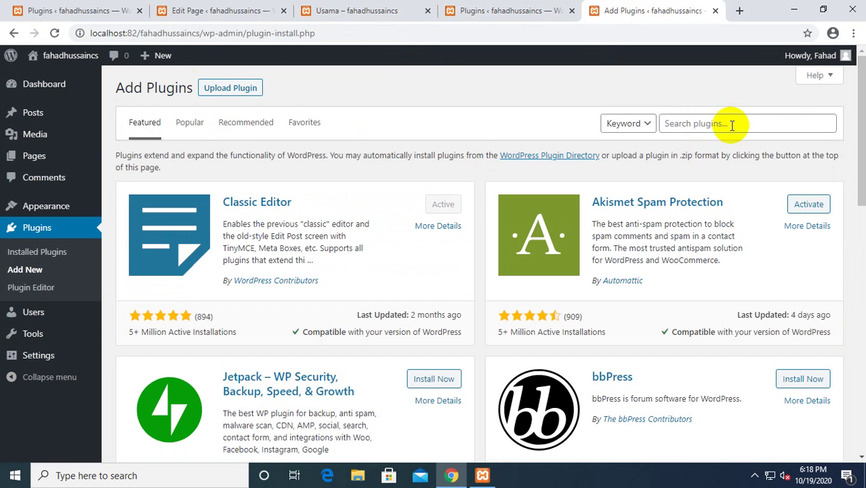
{"action": "left_click", "coordinate": [730, 124]}
{"action": "type", "text": "file manager"}
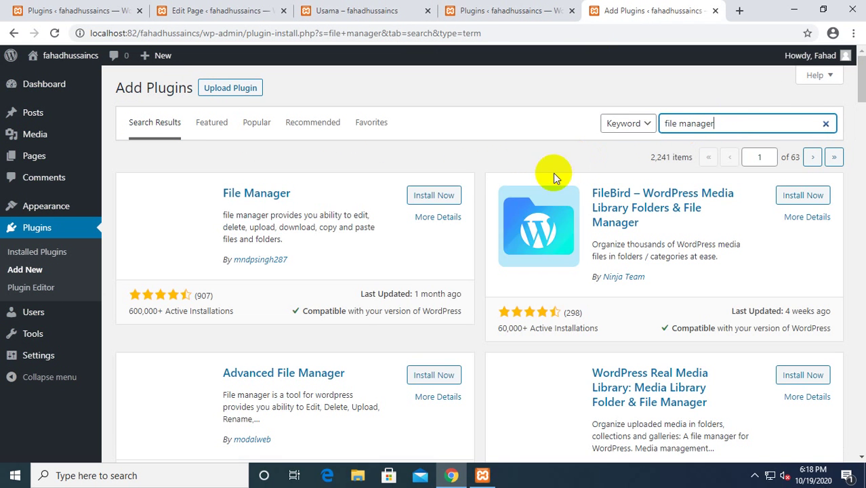
{"action": "left_click", "coordinate": [433, 195]}
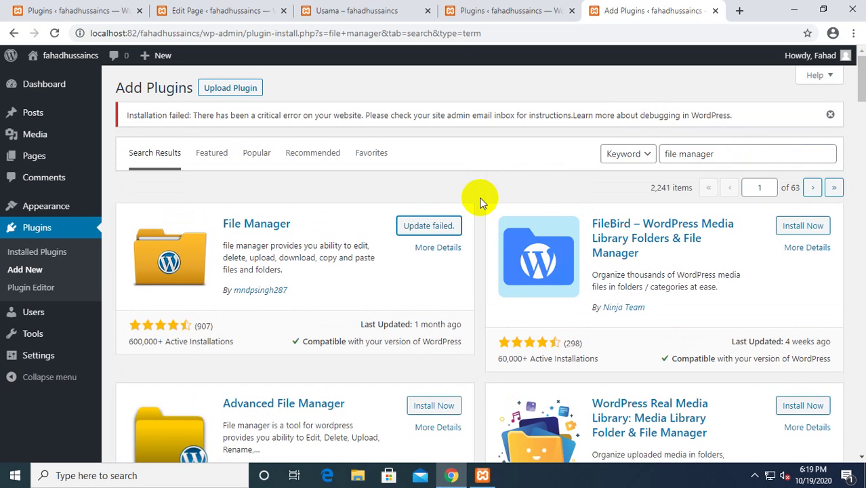
{"action": "left_click", "coordinate": [445, 226]}
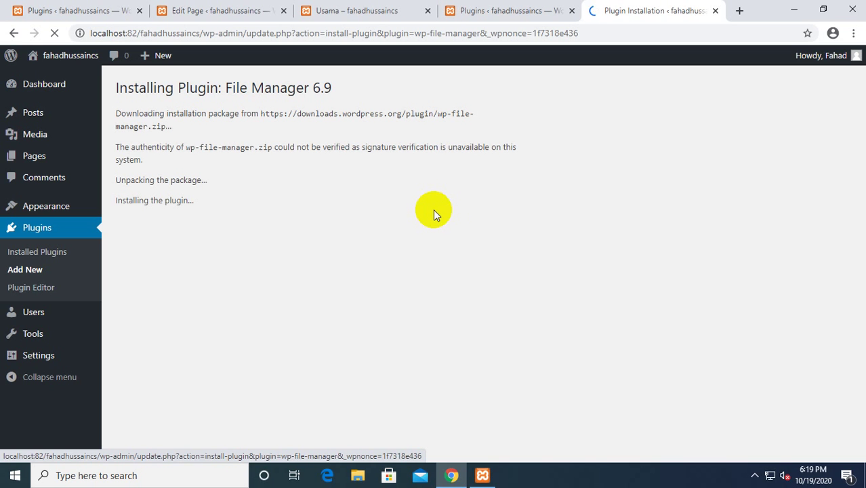
Activate the newly installed File Manager plugin and find WP File Manager in the list.
{"action": "left_click", "coordinate": [64, 206]}
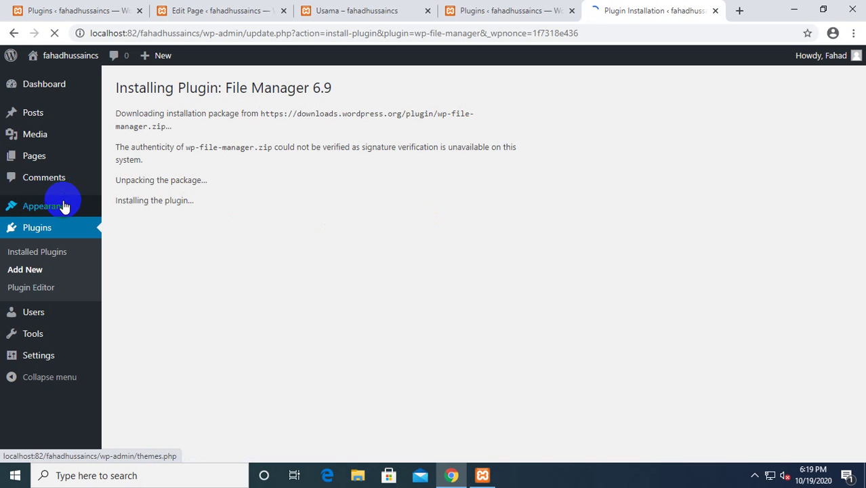
{"action": "left_click", "coordinate": [166, 256]}
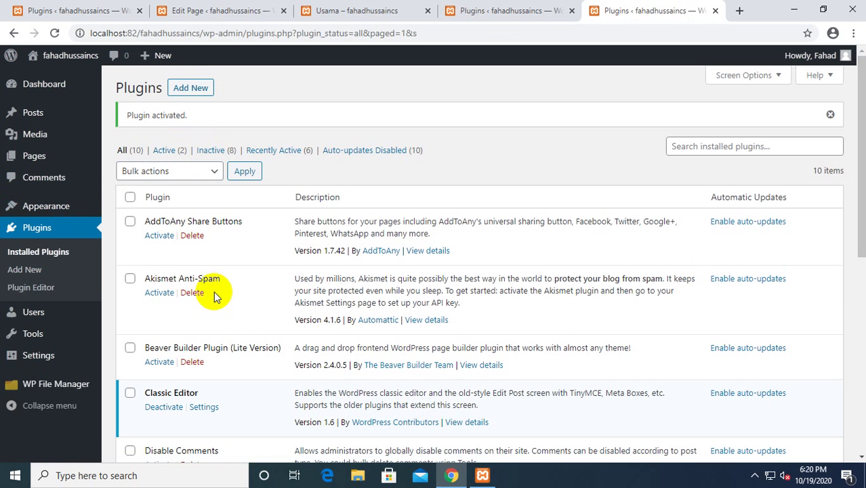
{"action": "scroll", "coordinate": [216, 259], "scroll_direction": "down", "scroll_amount": 6}
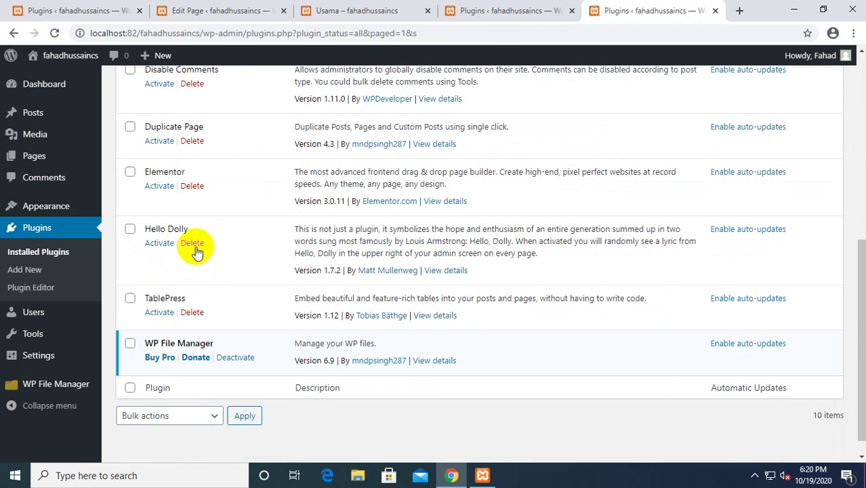
{"action": "mouse_move", "coordinate": [72, 390]}
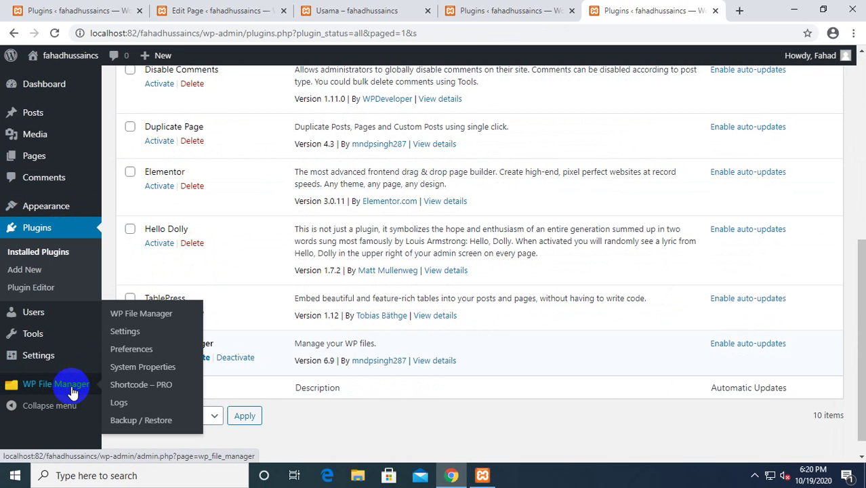
Open WP File Manager, dismiss the welcome popup, and browse into wp-content > themes.
{"action": "left_click", "coordinate": [41, 384]}
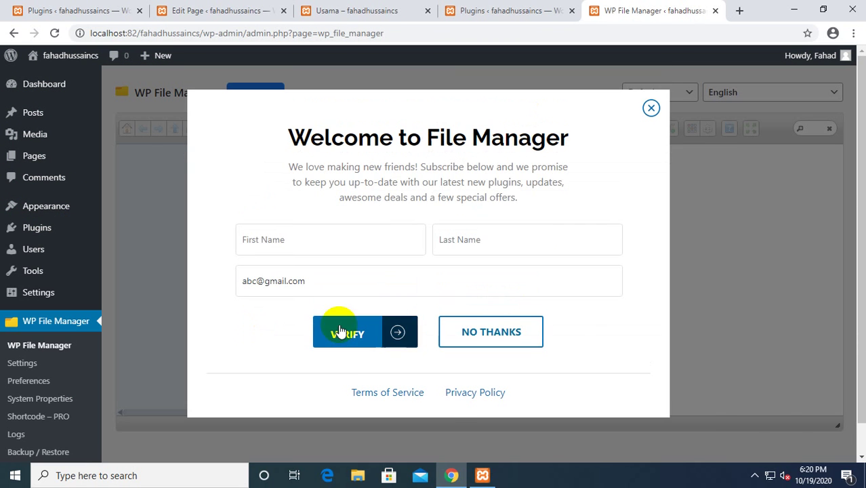
{"action": "left_click", "coordinate": [651, 107]}
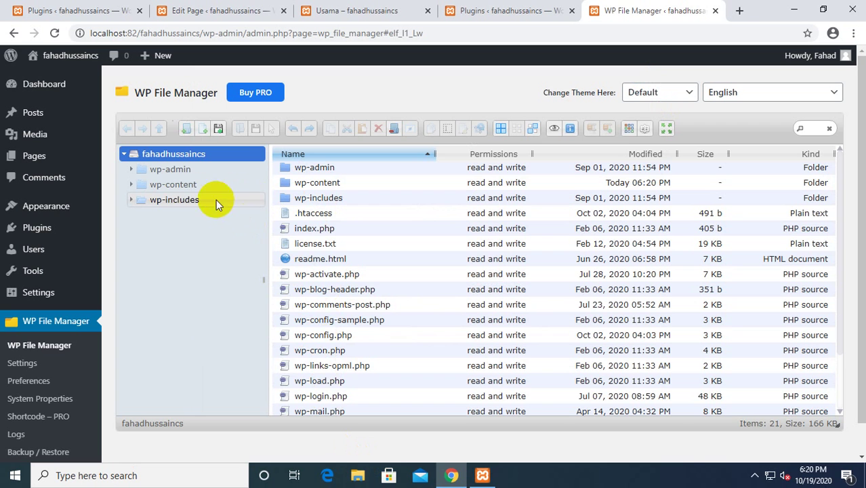
{"action": "left_click", "coordinate": [174, 185]}
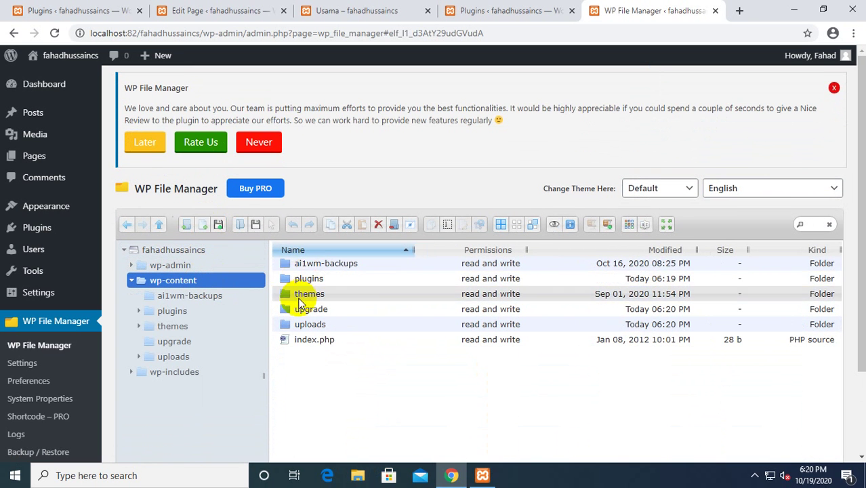
{"action": "double_click", "coordinate": [299, 299]}
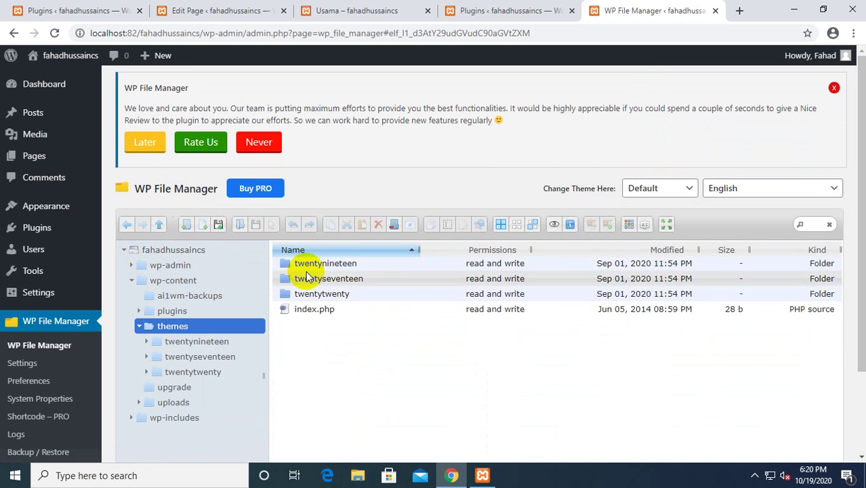
Check the installed themes page to confirm Twenty Twenty is the active theme.
{"action": "middle_click", "coordinate": [58, 213]}
{"action": "left_click", "coordinate": [678, 11]}
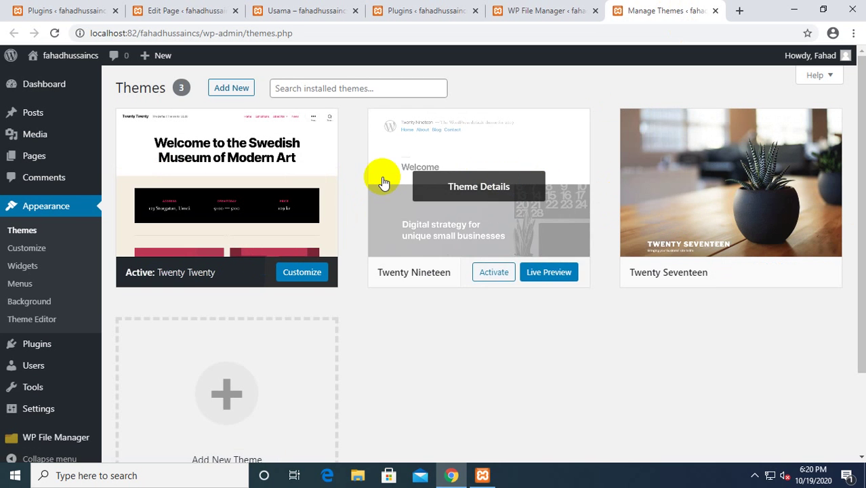
{"action": "middle_click", "coordinate": [627, 11]}
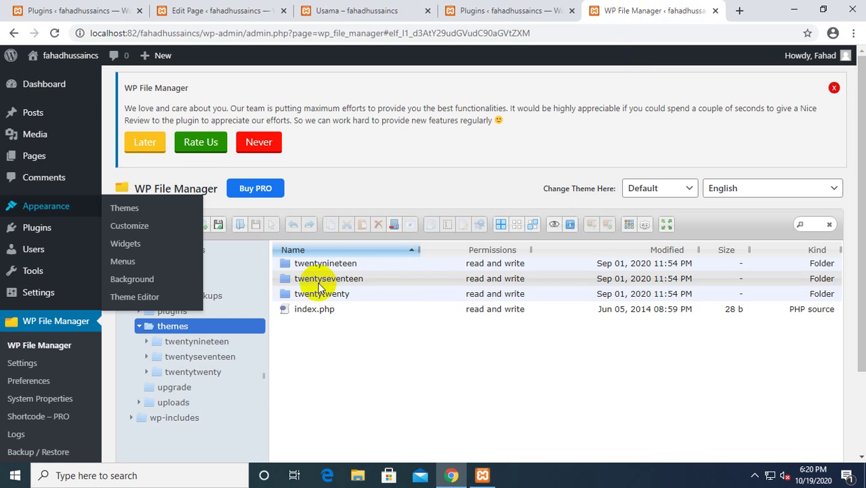
{"action": "middle_click", "coordinate": [136, 206]}
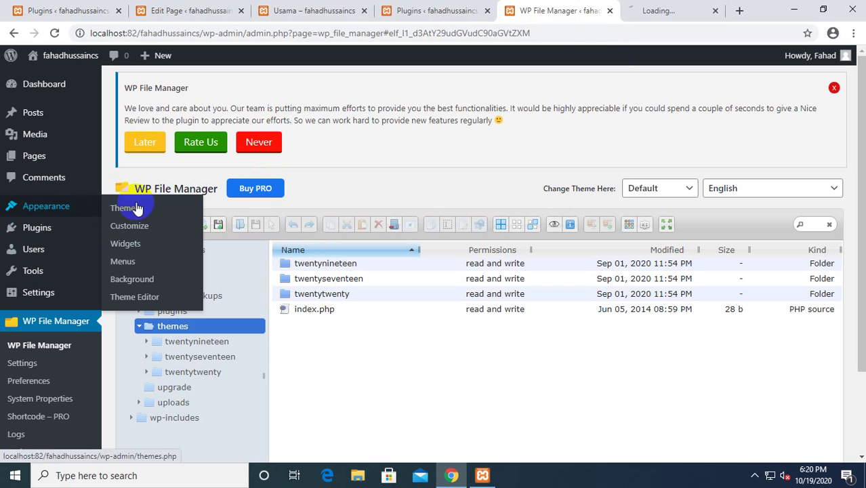
{"action": "left_click", "coordinate": [706, 7]}
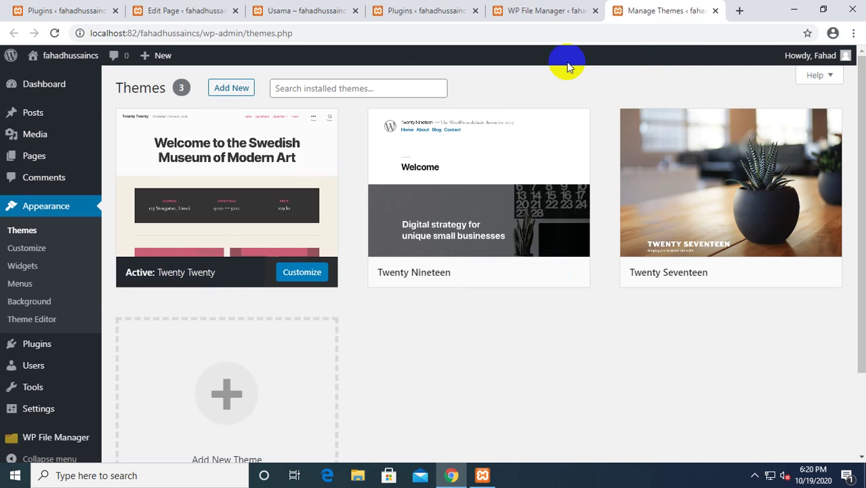
{"action": "middle_click", "coordinate": [690, 7]}
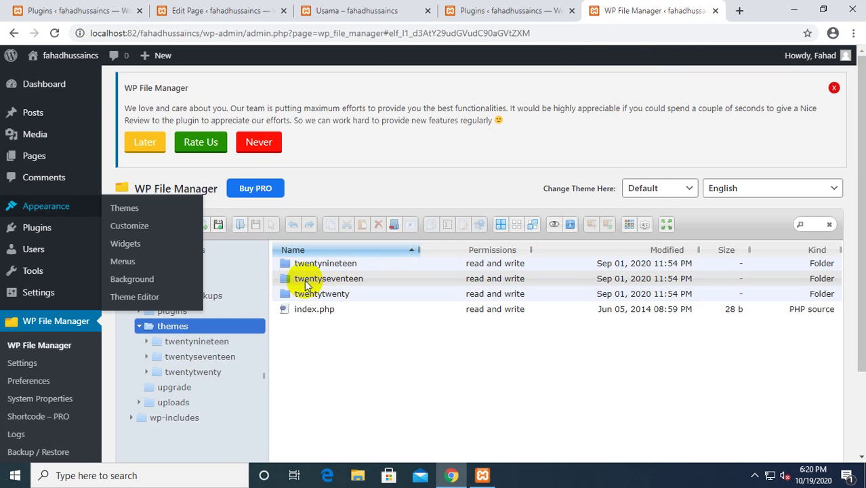
Open the twentytwenty theme folder and review its files.
{"action": "double_click", "coordinate": [302, 295]}
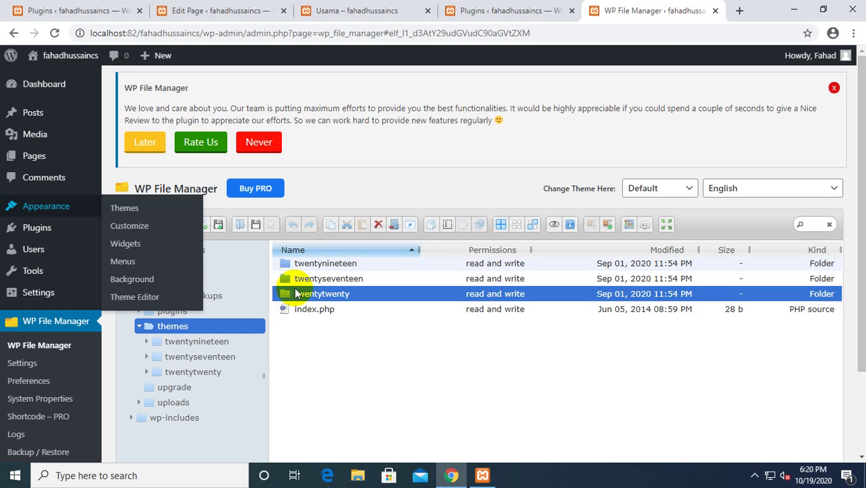
{"action": "scroll", "coordinate": [347, 275], "scroll_direction": "down", "scroll_amount": 2}
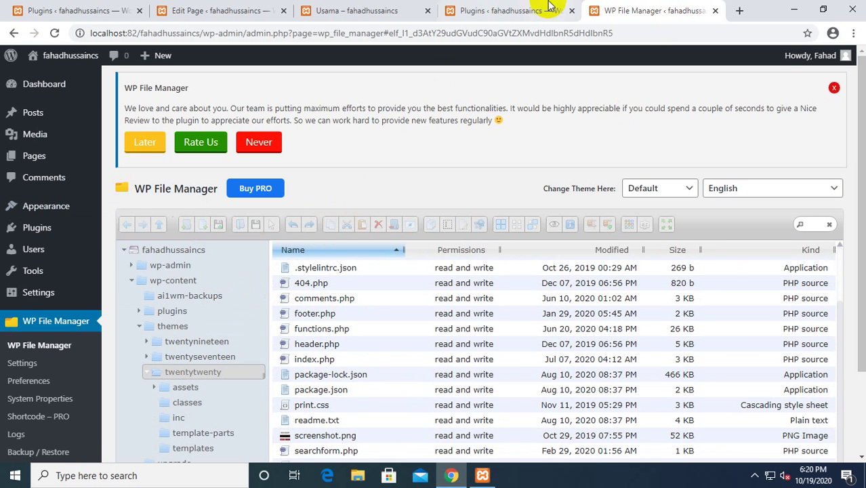
{"action": "left_click", "coordinate": [501, 10]}
{"action": "left_click", "coordinate": [353, 10]}
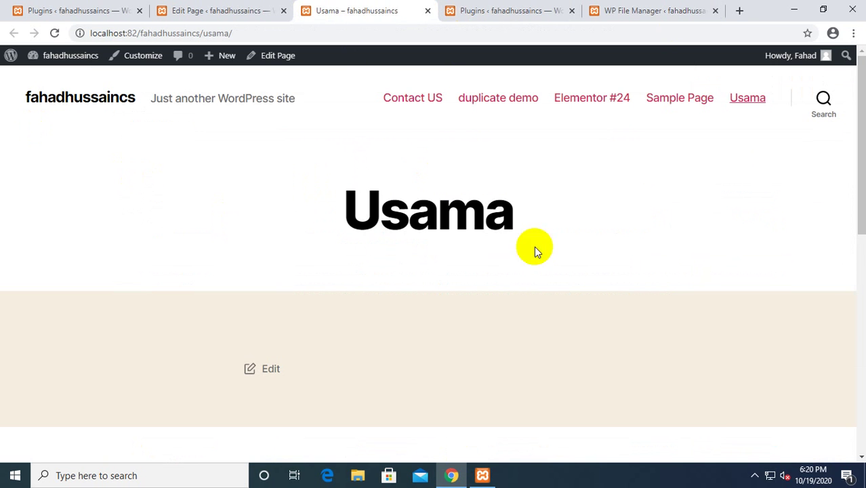
{"action": "left_click", "coordinate": [623, 11]}
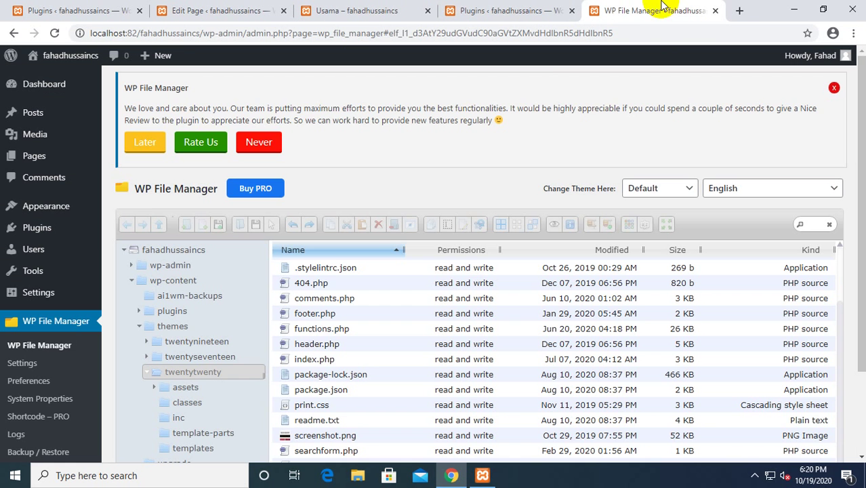
{"action": "scroll", "coordinate": [305, 264], "scroll_direction": "down", "scroll_amount": 1}
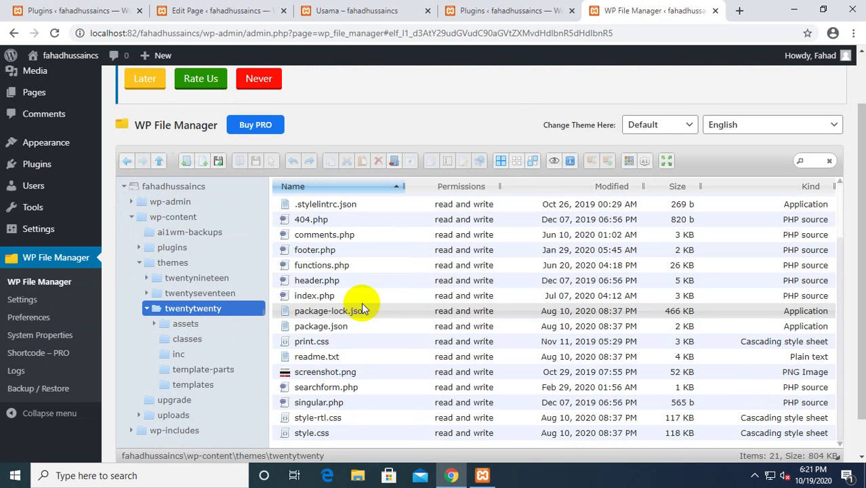
Create a new file named page-usama.php in the twentytwenty folder.
{"action": "left_click", "coordinate": [201, 161]}
{"action": "left_click", "coordinate": [228, 179]}
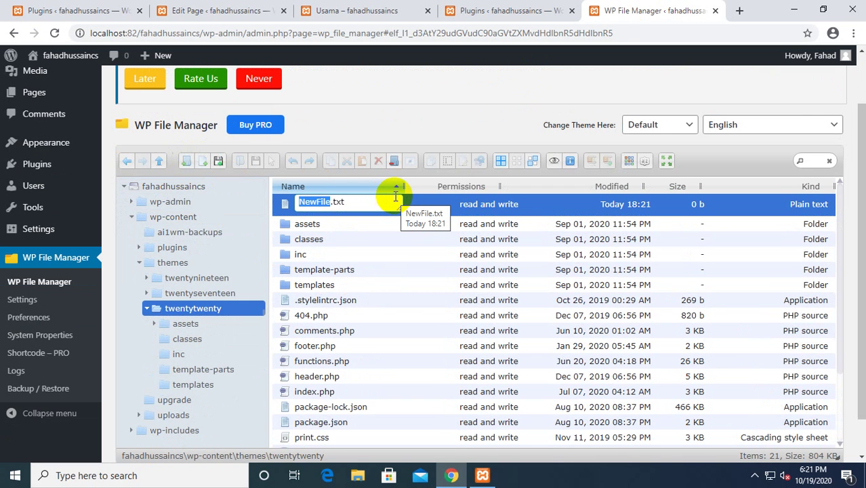
{"action": "type", "text": "page"}
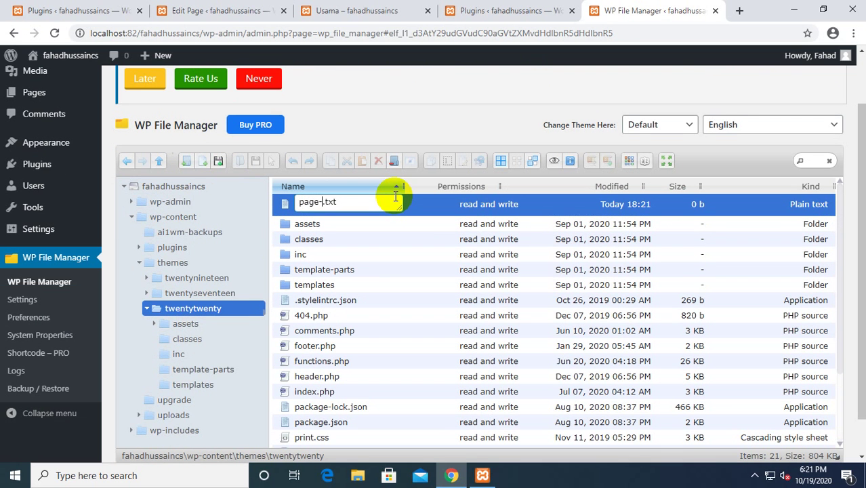
{"action": "type", "text": "-usama.php"}
{"action": "key", "text": "Return"}
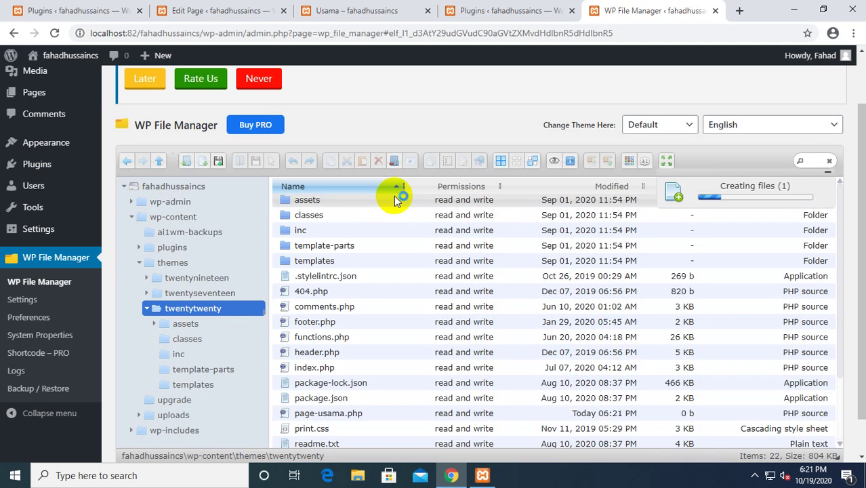
Open page-usama.php in the code editor, then return to the Usama page tab.
{"action": "right_click", "coordinate": [333, 418]}
{"action": "left_click", "coordinate": [372, 389]}
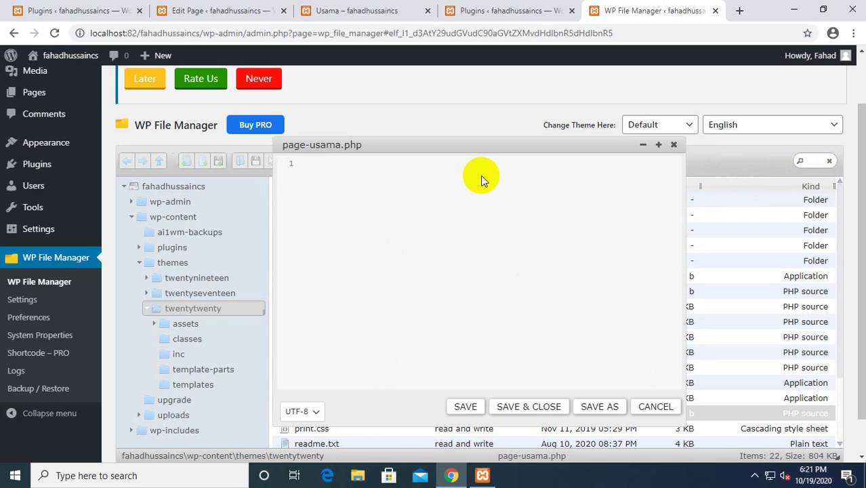
{"action": "left_click", "coordinate": [358, 11]}
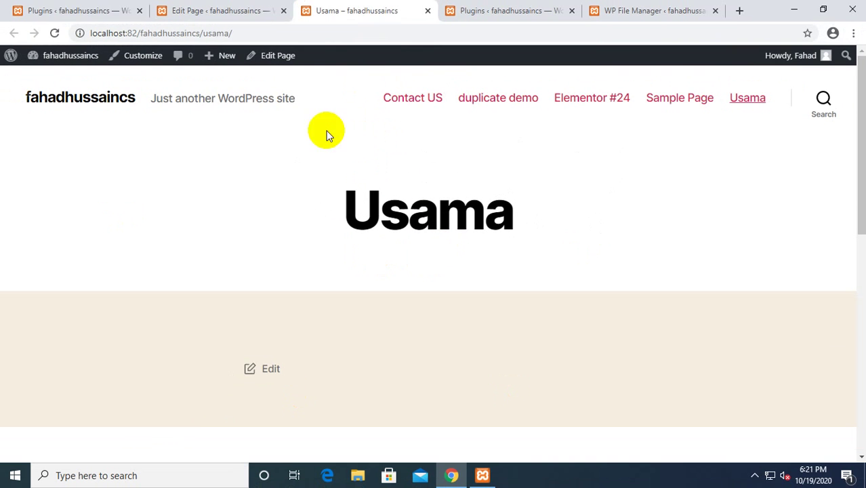
Reload the Usama page editor, then go from the installed plugins list to Add Plugins.
{"action": "left_click", "coordinate": [54, 32]}
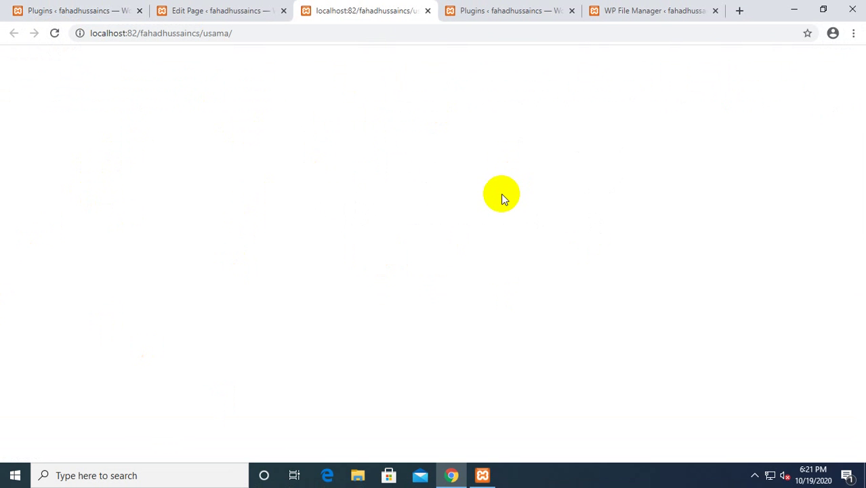
{"action": "left_click", "coordinate": [486, 10]}
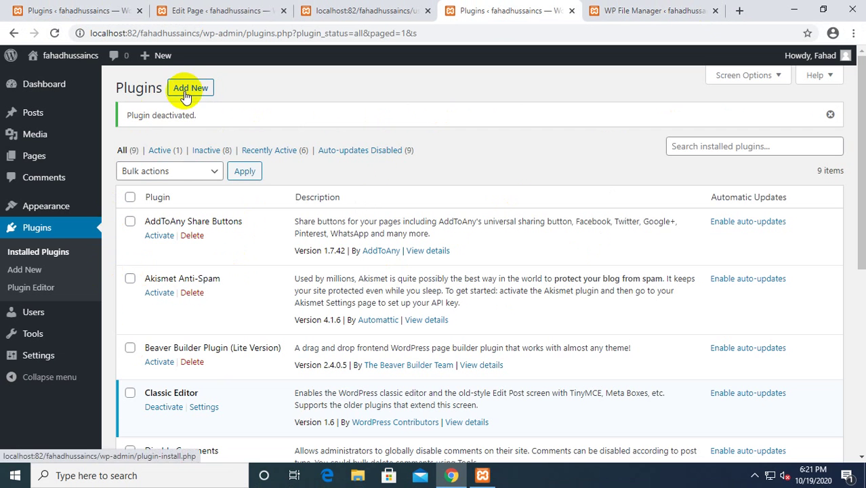
{"action": "left_click", "coordinate": [226, 11]}
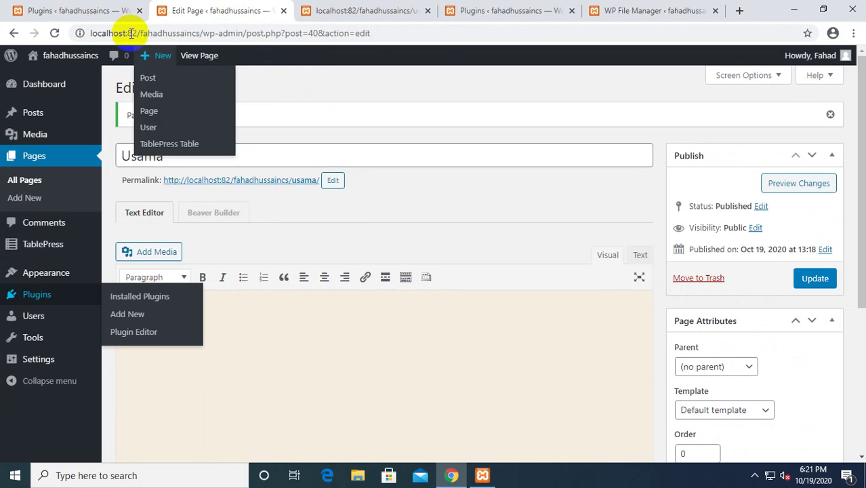
{"action": "left_click", "coordinate": [55, 32]}
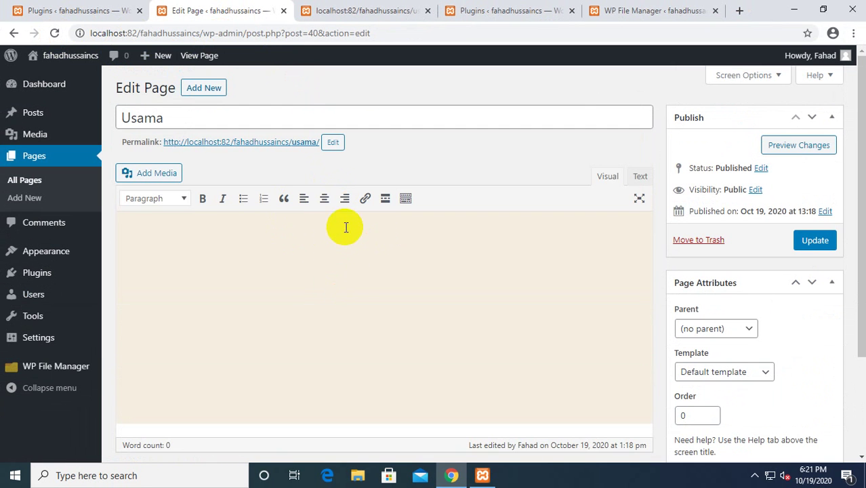
{"action": "left_click", "coordinate": [352, 232]}
{"action": "left_click", "coordinate": [503, 9]}
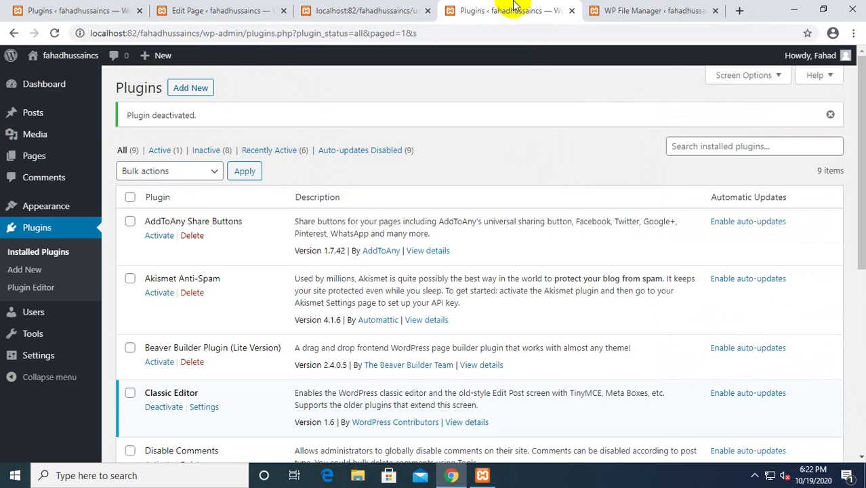
{"action": "left_click", "coordinate": [194, 87]}
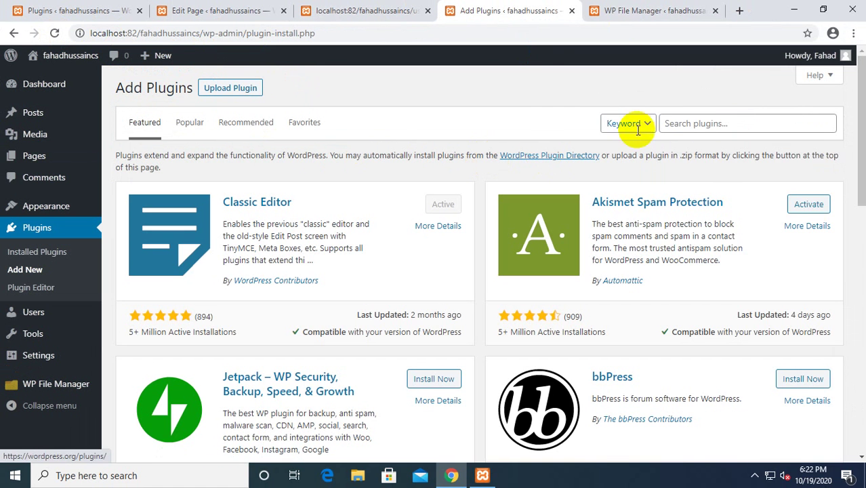
Search for 'Advanced Custom Field', then install and activate Advanced Custom Fields.
{"action": "left_click", "coordinate": [736, 131]}
{"action": "type", "text": "Advanced"}
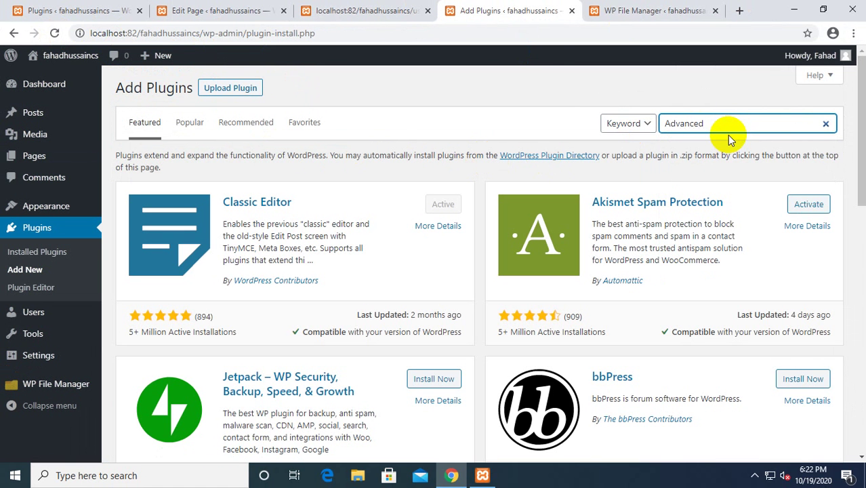
{"action": "type", "text": " Custom Field"}
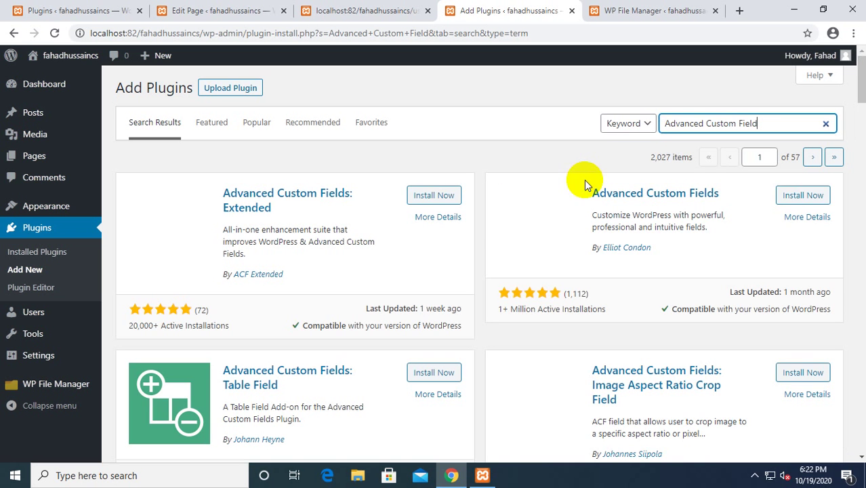
{"action": "left_click", "coordinate": [790, 196]}
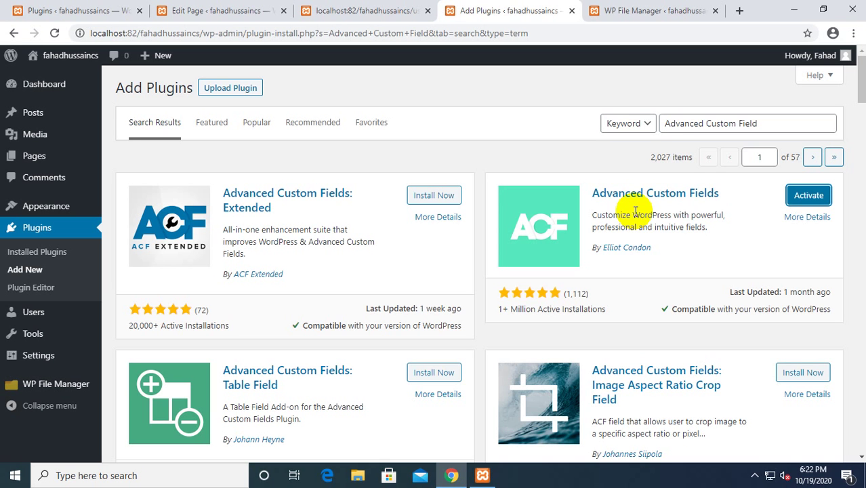
{"action": "left_click", "coordinate": [805, 195]}
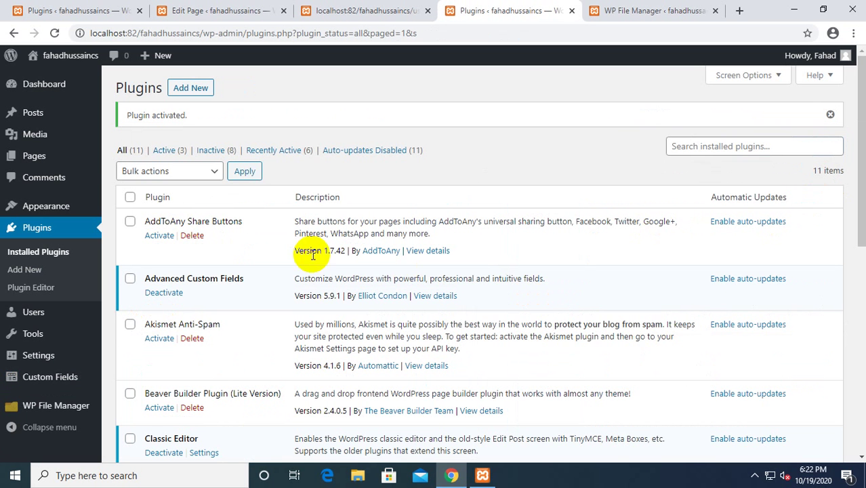
Open Custom Fields > Field Groups in a new tab and switch to it.
{"action": "scroll", "coordinate": [174, 201], "scroll_direction": "down", "scroll_amount": 4}
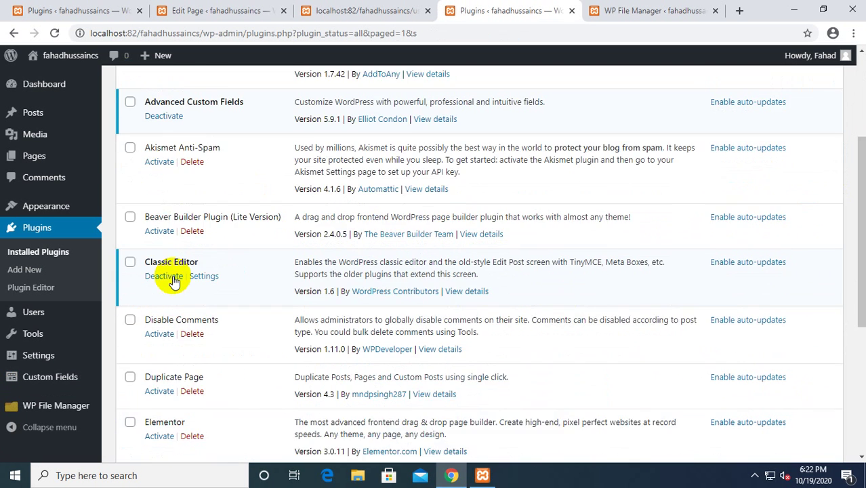
{"action": "scroll", "coordinate": [173, 285], "scroll_direction": "down", "scroll_amount": 2}
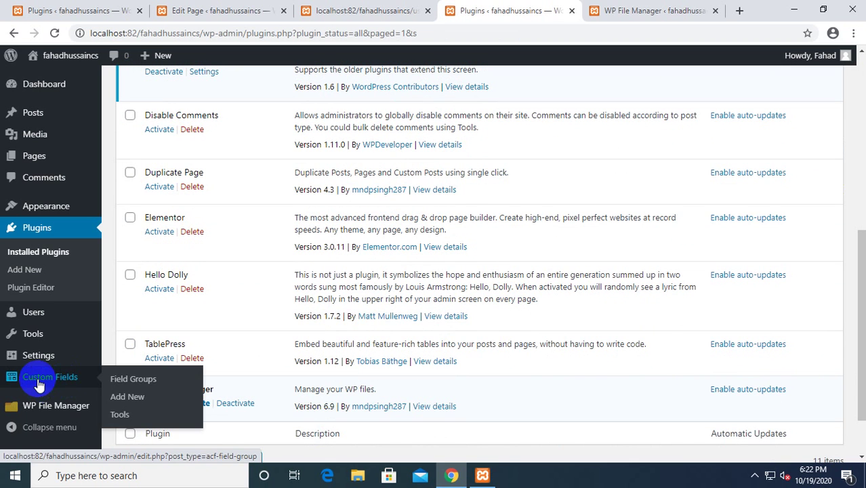
{"action": "left_click", "coordinate": [38, 384], "text": "ctrl"}
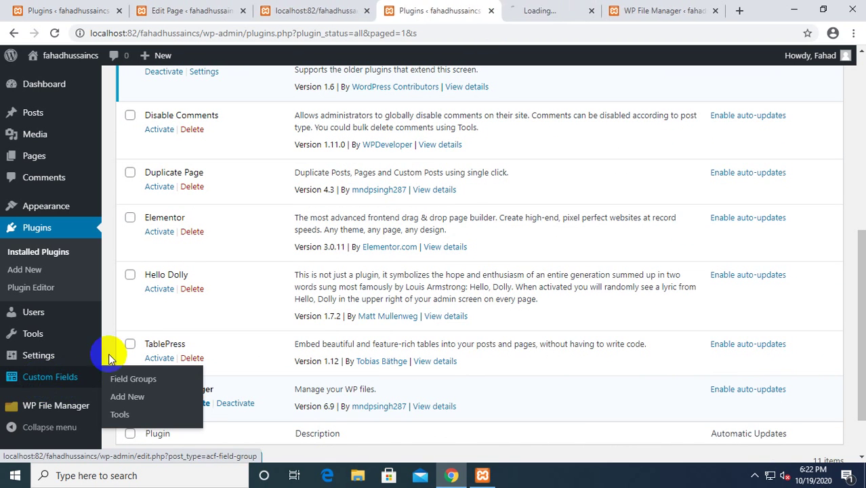
{"action": "left_click", "coordinate": [539, 10]}
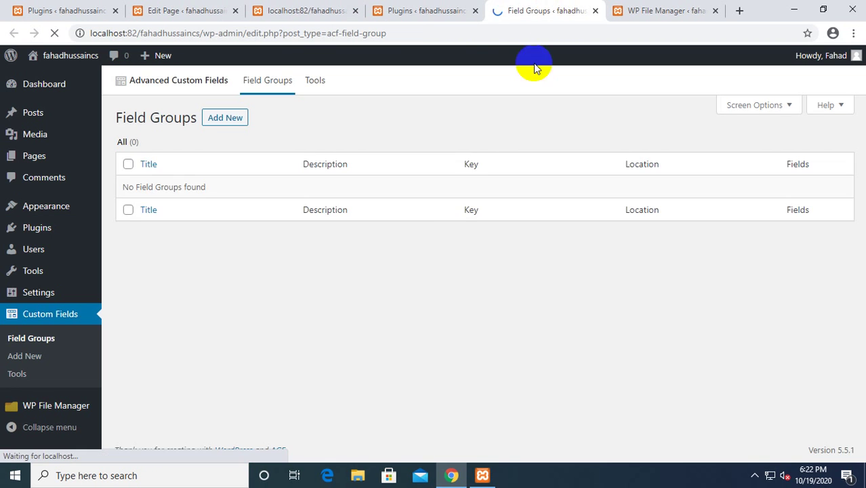
Create a new field group titled 'Usama'.
{"action": "left_click", "coordinate": [230, 119]}
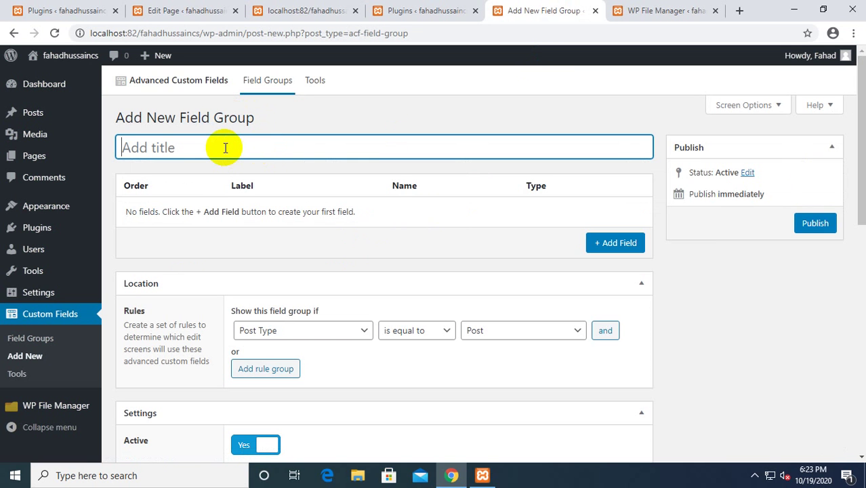
{"action": "type", "text": "Usama"}
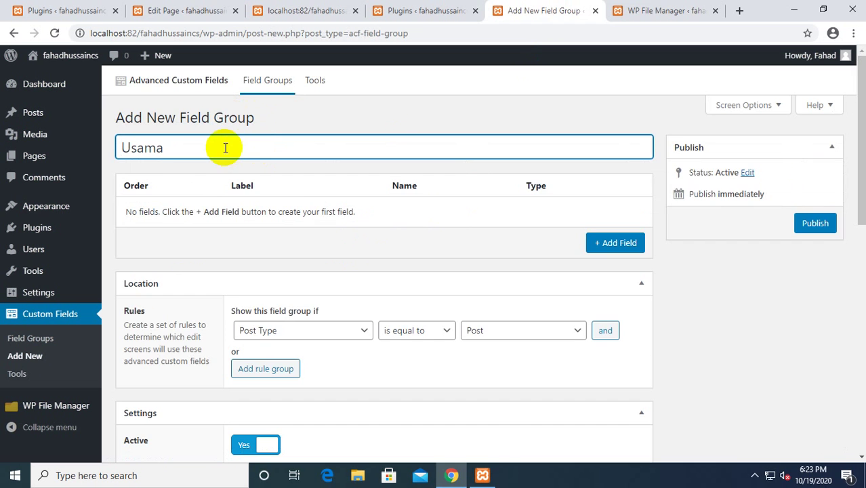
{"action": "scroll", "coordinate": [271, 190], "scroll_direction": "down", "scroll_amount": 1}
{"action": "scroll", "coordinate": [380, 203], "scroll_direction": "up", "scroll_amount": 1}
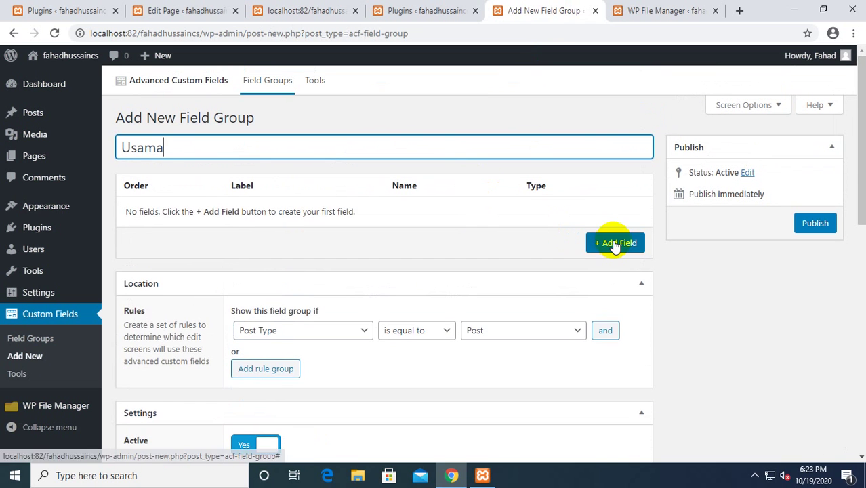
Add a first field labelled 'logo', letting its field name auto-fill.
{"action": "left_click", "coordinate": [615, 244]}
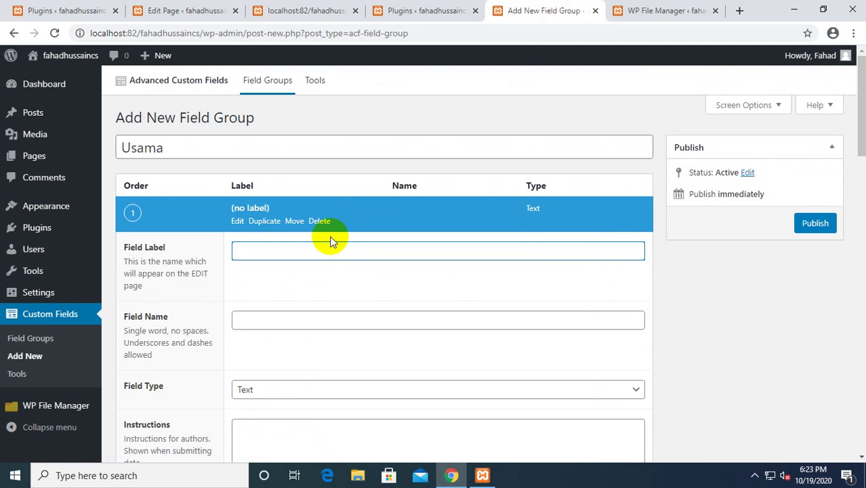
{"action": "type", "text": "logo"}
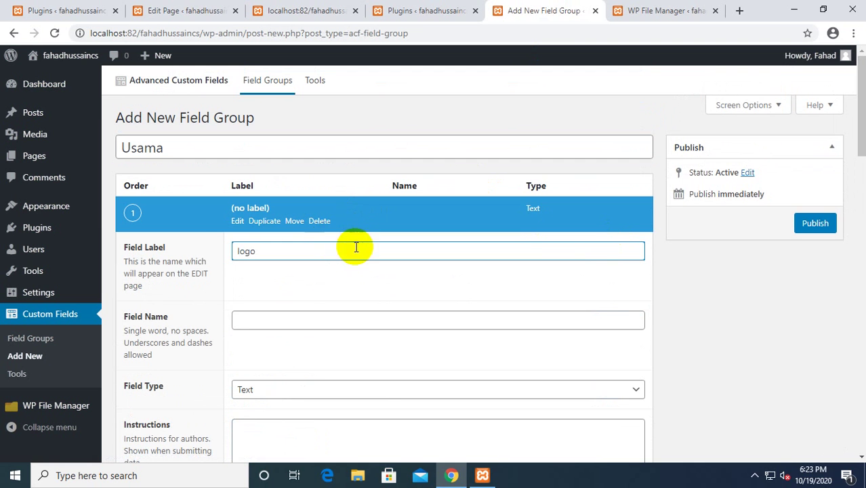
{"action": "scroll", "coordinate": [349, 254], "scroll_direction": "down", "scroll_amount": 2}
{"action": "left_click", "coordinate": [255, 192]}
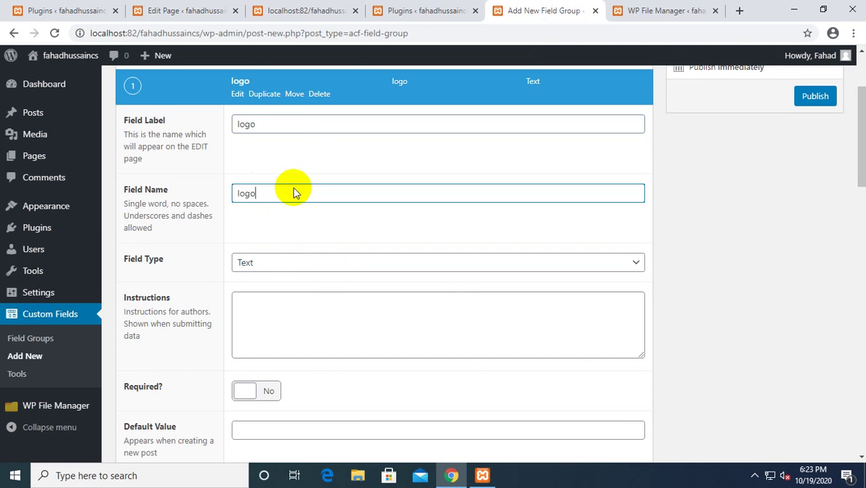
{"action": "double_click", "coordinate": [281, 123]}
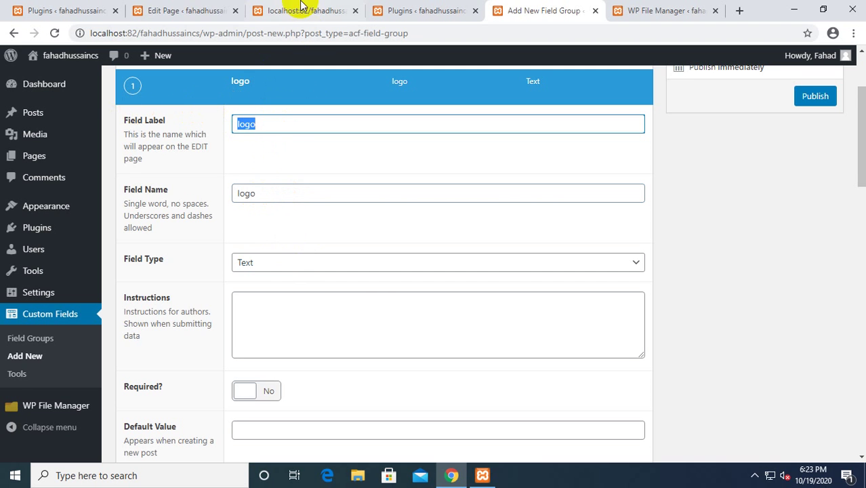
{"action": "scroll", "coordinate": [273, 203], "scroll_direction": "down", "scroll_amount": 1}
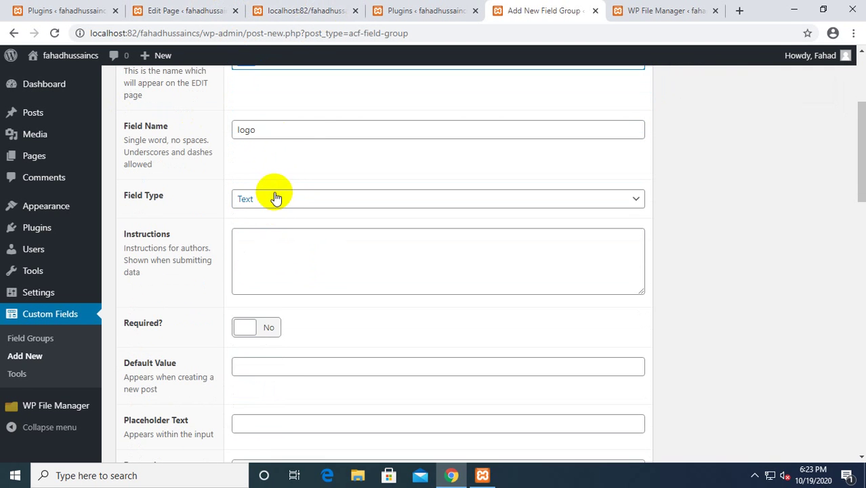
{"action": "left_click", "coordinate": [271, 198]}
{"action": "left_click", "coordinate": [268, 203]}
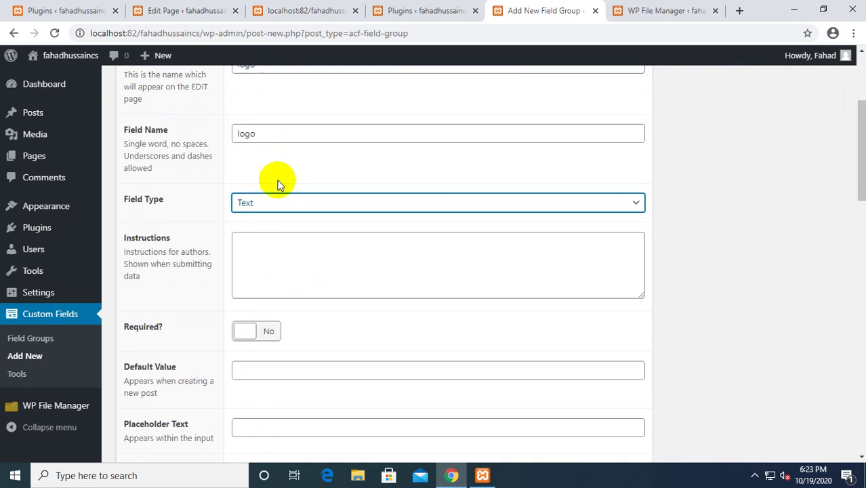
Make the logo field an Image field with return format Image URL.
{"action": "scroll", "coordinate": [271, 217], "scroll_direction": "up", "scroll_amount": 2}
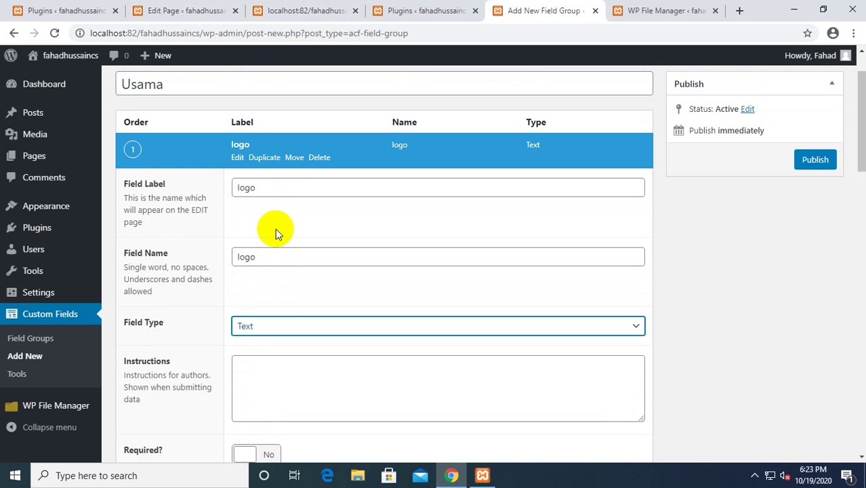
{"action": "scroll", "coordinate": [275, 229], "scroll_direction": "down", "scroll_amount": 2}
{"action": "left_click", "coordinate": [256, 203]}
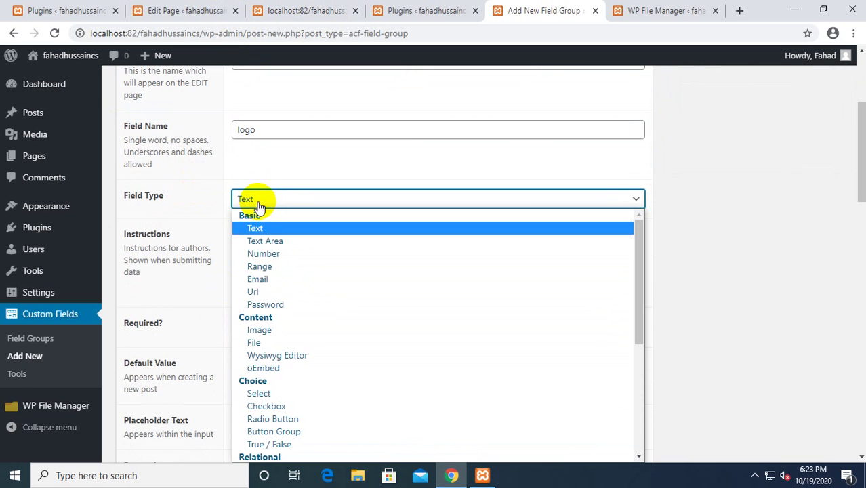
{"action": "left_click", "coordinate": [261, 330]}
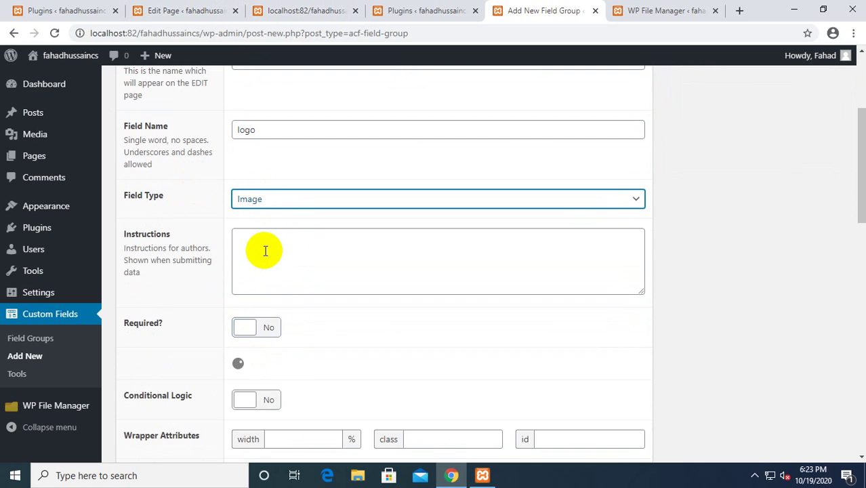
{"action": "scroll", "coordinate": [263, 250], "scroll_direction": "down", "scroll_amount": 1}
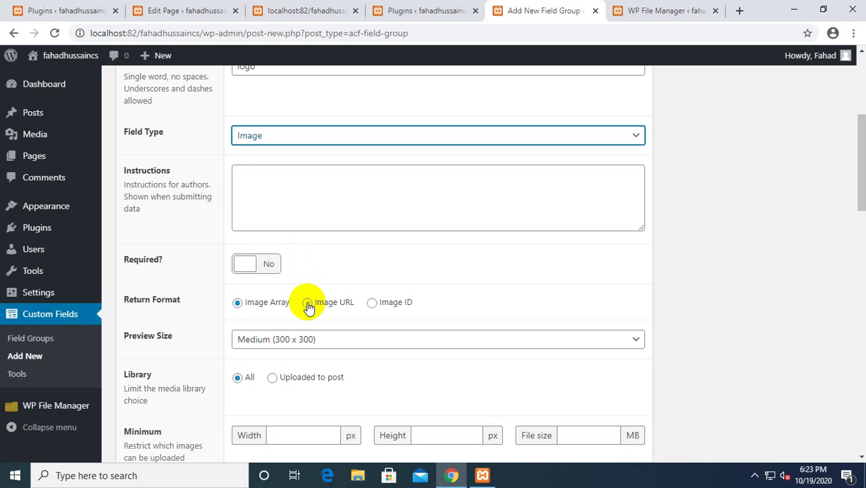
{"action": "left_click", "coordinate": [308, 303]}
Publish the Usama field group.
{"action": "scroll", "coordinate": [365, 271], "scroll_direction": "down", "scroll_amount": 6}
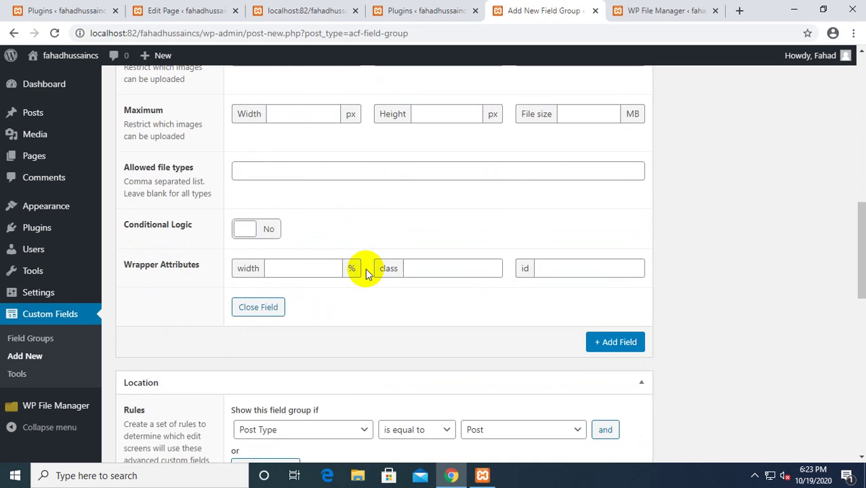
{"action": "scroll", "coordinate": [746, 312], "scroll_direction": "up", "scroll_amount": 7}
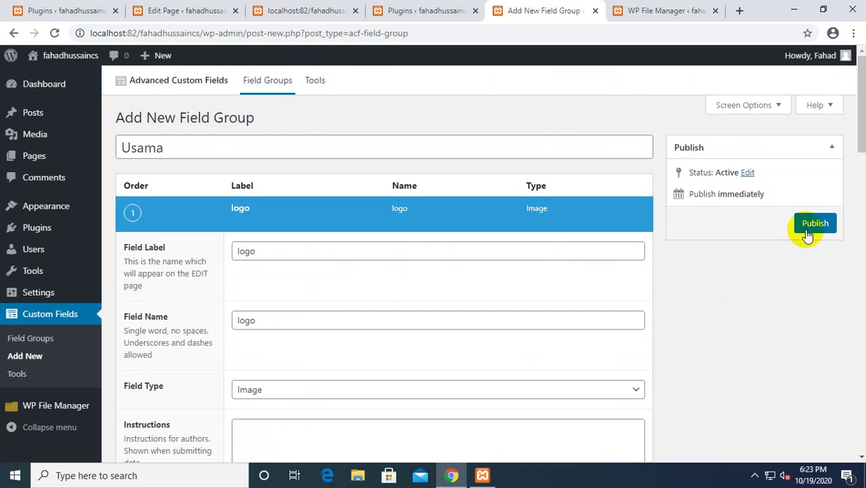
{"action": "left_click", "coordinate": [808, 232]}
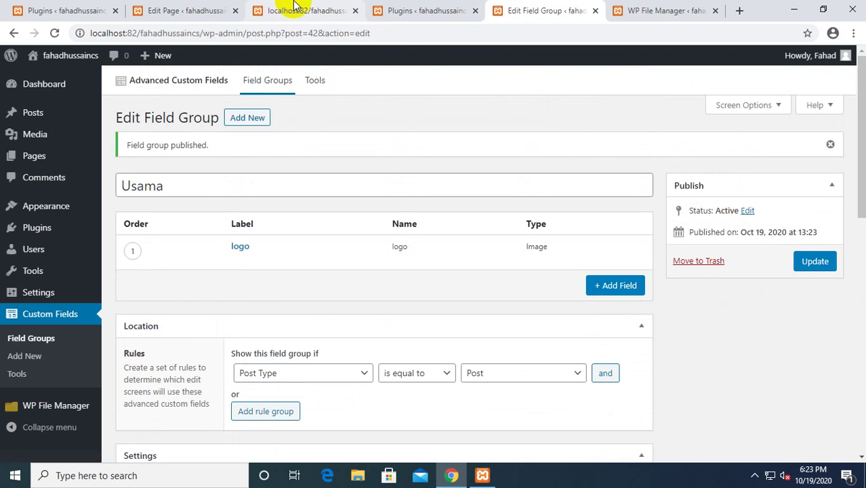
{"action": "left_click", "coordinate": [295, 7]}
{"action": "left_click", "coordinate": [190, 9]}
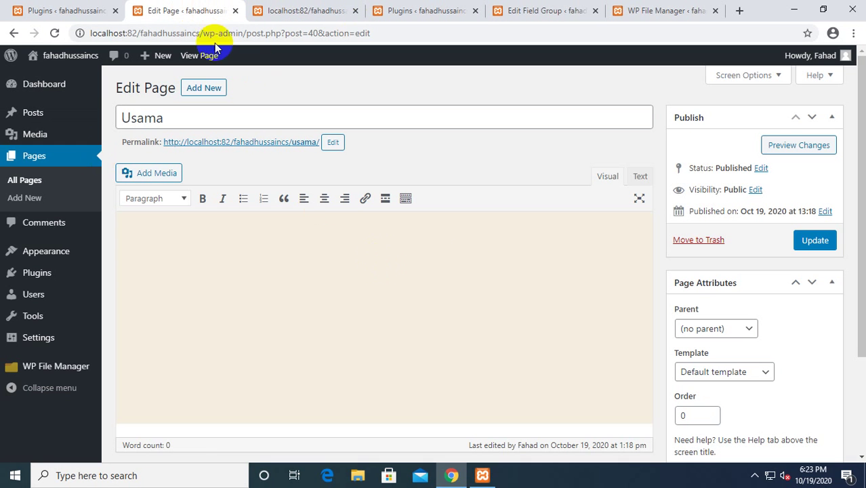
{"action": "left_click", "coordinate": [55, 33]}
{"action": "scroll", "coordinate": [435, 180], "scroll_direction": "down", "scroll_amount": 2}
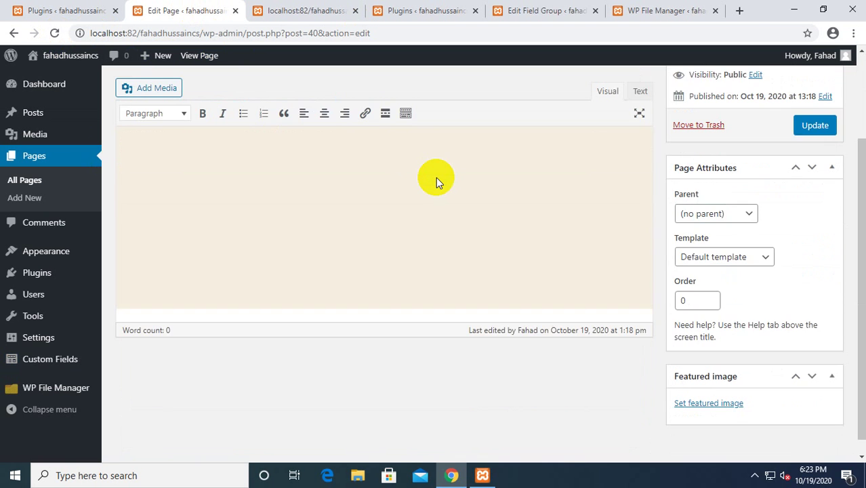
{"action": "scroll", "coordinate": [436, 178], "scroll_direction": "up", "scroll_amount": 2}
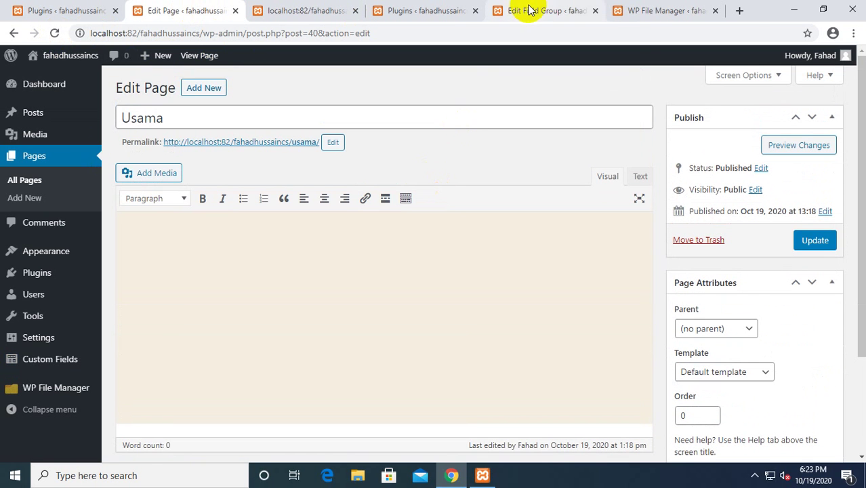
{"action": "scroll", "coordinate": [631, 283], "scroll_direction": "down", "scroll_amount": 2}
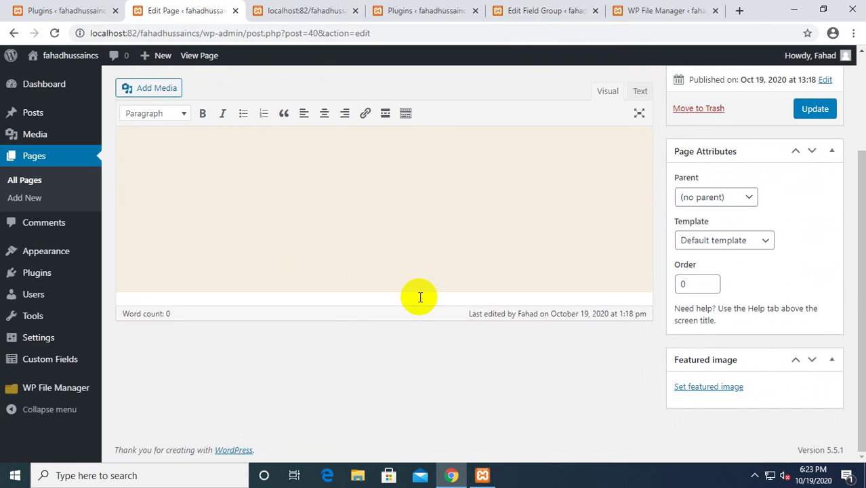
{"action": "left_click", "coordinate": [509, 10]}
{"action": "scroll", "coordinate": [400, 241], "scroll_direction": "down", "scroll_amount": 1}
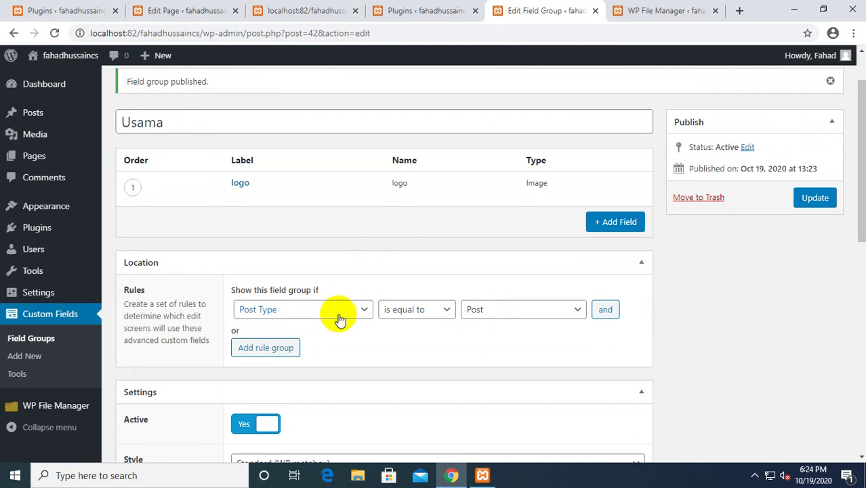
{"action": "middle_click", "coordinate": [35, 119]}
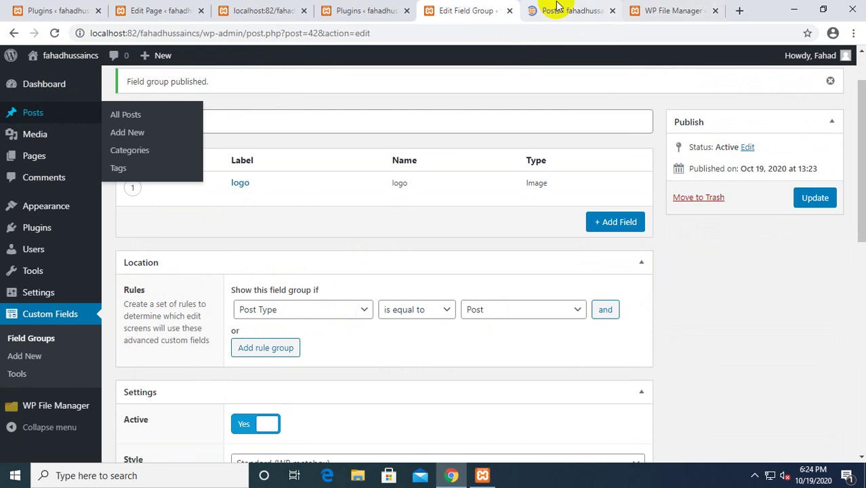
{"action": "left_click", "coordinate": [556, 6]}
{"action": "left_click", "coordinate": [160, 197]}
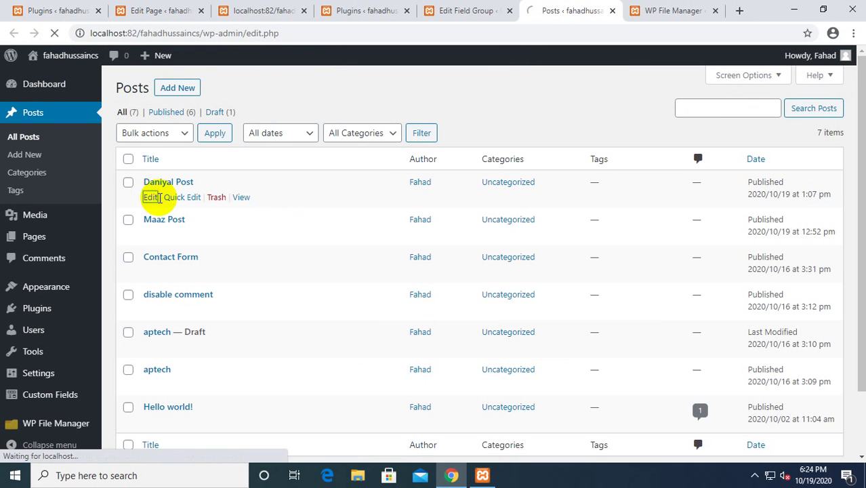
{"action": "scroll", "coordinate": [313, 247], "scroll_direction": "down", "scroll_amount": 3}
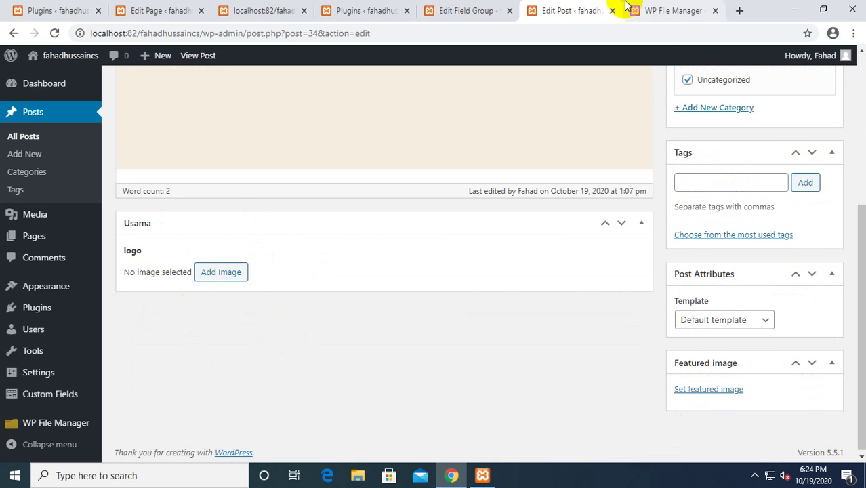
{"action": "middle_click", "coordinate": [561, 11]}
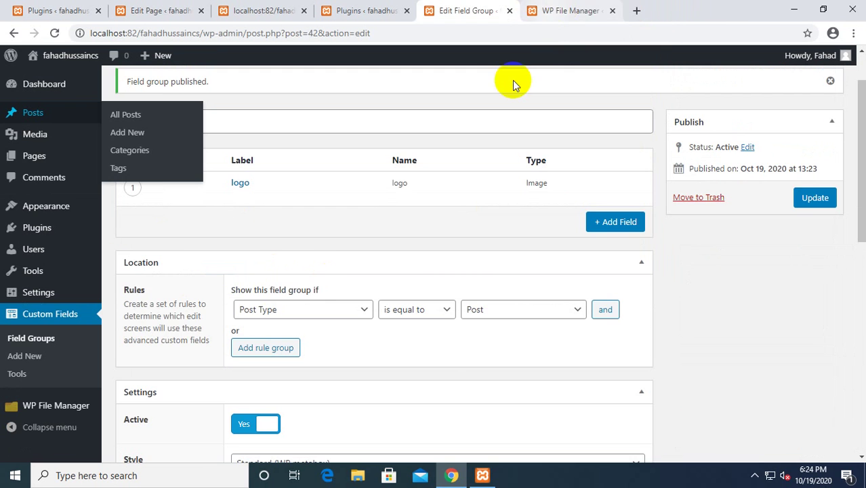
Set the location rule to Page equal to Usama and update the field group.
{"action": "left_click", "coordinate": [310, 316]}
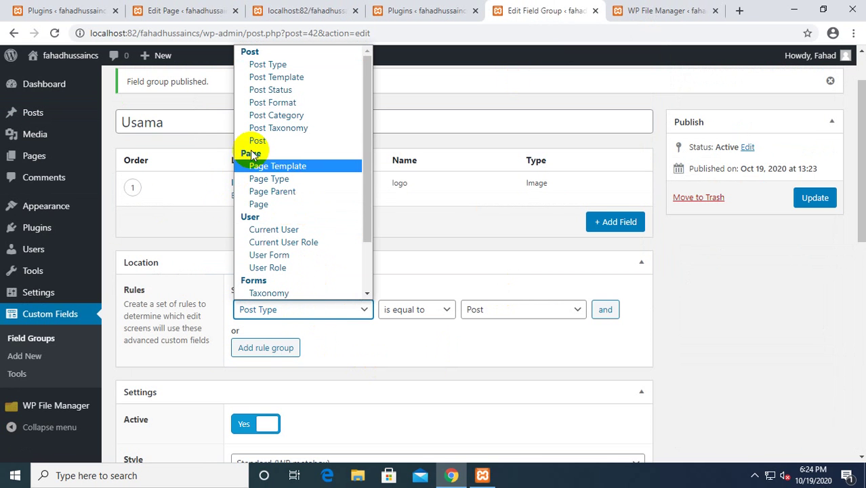
{"action": "left_click", "coordinate": [258, 203]}
{"action": "left_click", "coordinate": [515, 312]}
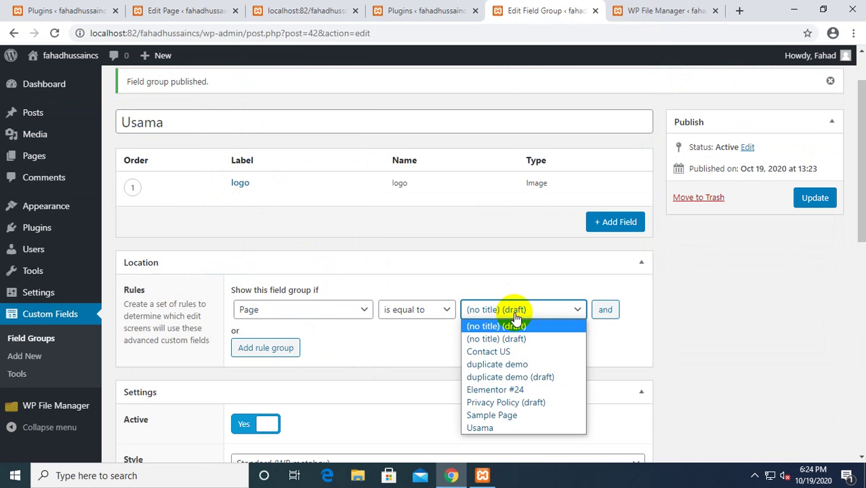
{"action": "left_click", "coordinate": [485, 427]}
{"action": "left_click", "coordinate": [814, 205]}
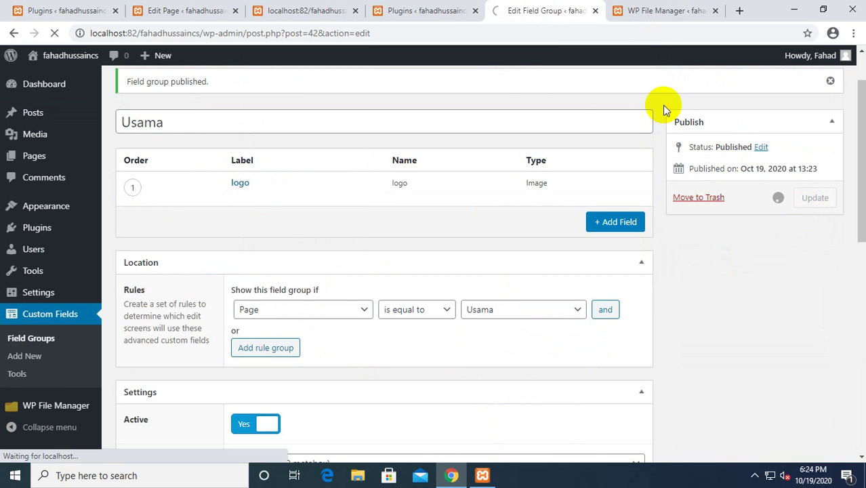
Reopen the closed Edit Post tab, check it, close it again, and return to the Usama page editor.
{"action": "left_click", "coordinate": [400, 9]}
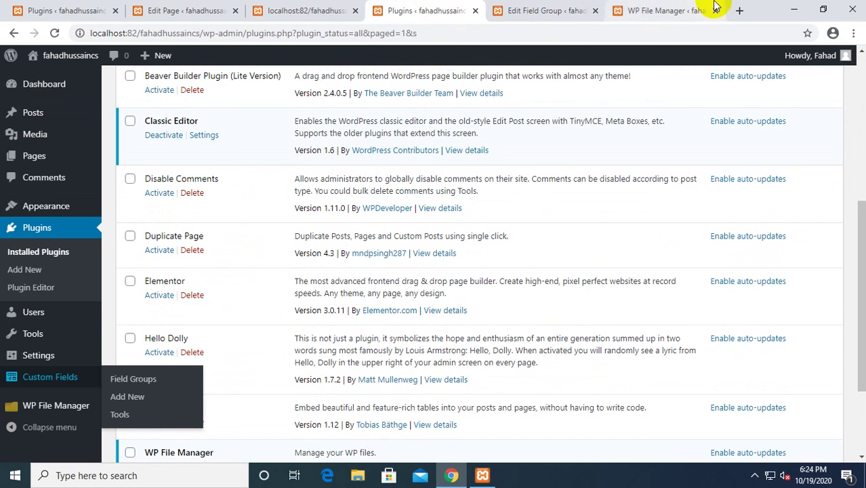
{"action": "key", "text": "ctrl+shift+t"}
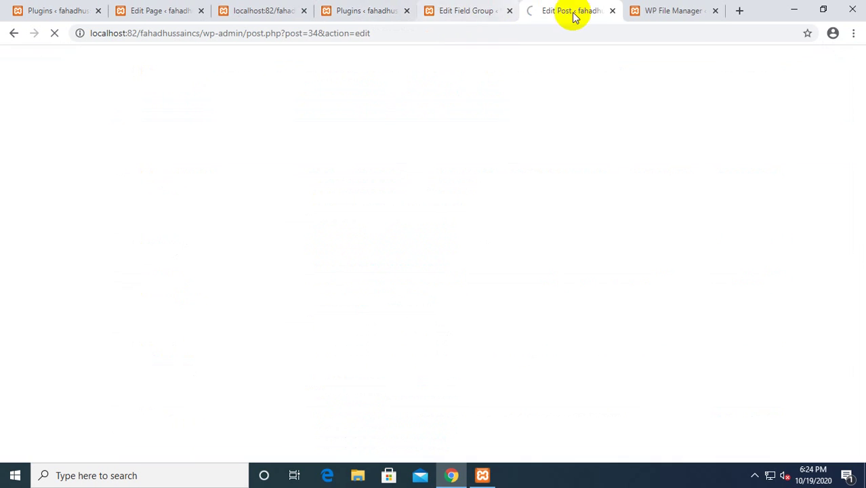
{"action": "left_click_drag", "start_coordinate": [573, 15], "coordinate": [458, 28]}
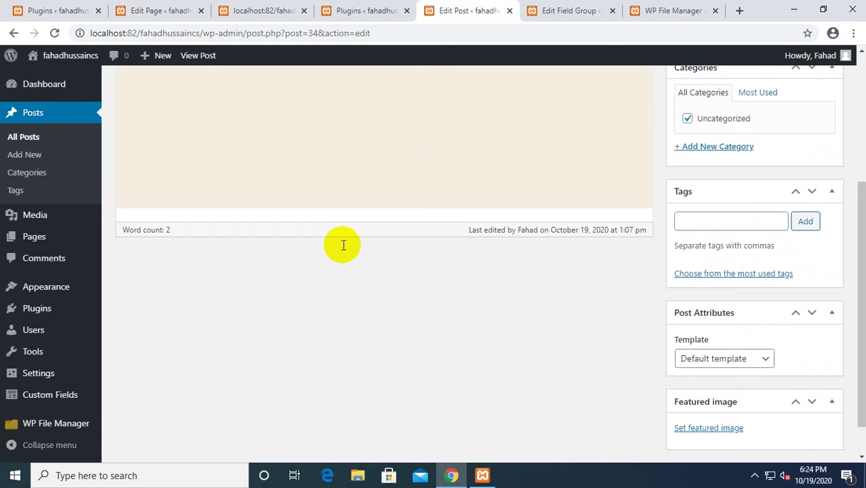
{"action": "scroll", "coordinate": [344, 244], "scroll_direction": "up", "scroll_amount": 4}
{"action": "scroll", "coordinate": [344, 245], "scroll_direction": "down", "scroll_amount": 1}
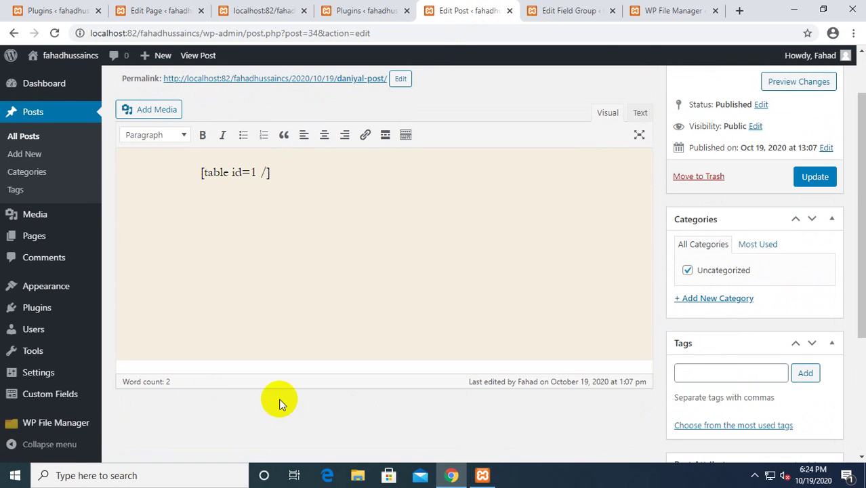
{"action": "middle_click", "coordinate": [444, 10]}
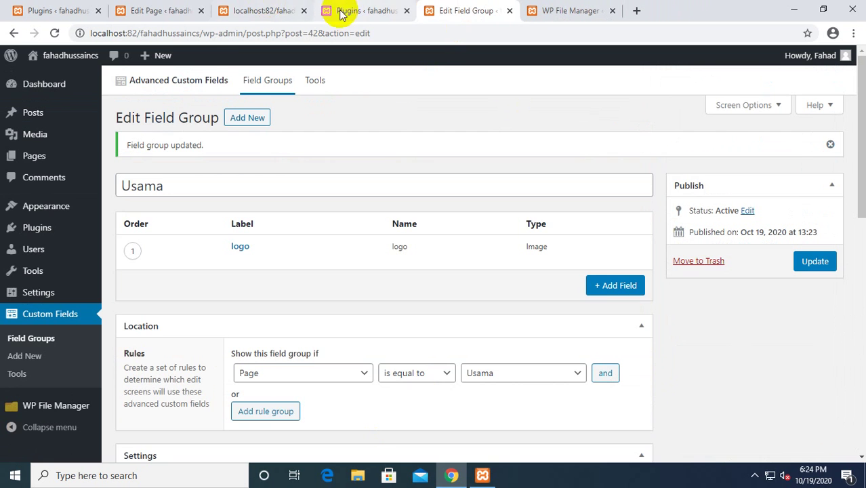
{"action": "left_click", "coordinate": [207, 10]}
Reload the Usama page editor so the logo field appears.
{"action": "left_click", "coordinate": [244, 9]}
{"action": "left_click", "coordinate": [185, 9]}
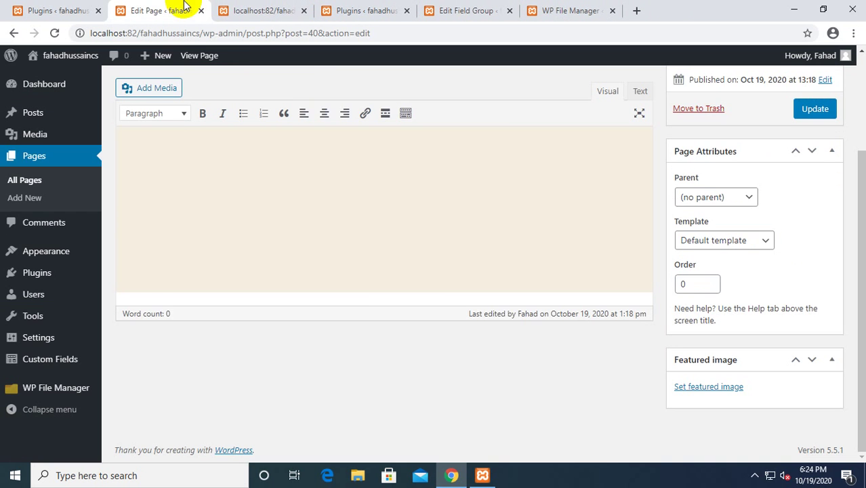
{"action": "scroll", "coordinate": [356, 319], "scroll_direction": "up", "scroll_amount": 1}
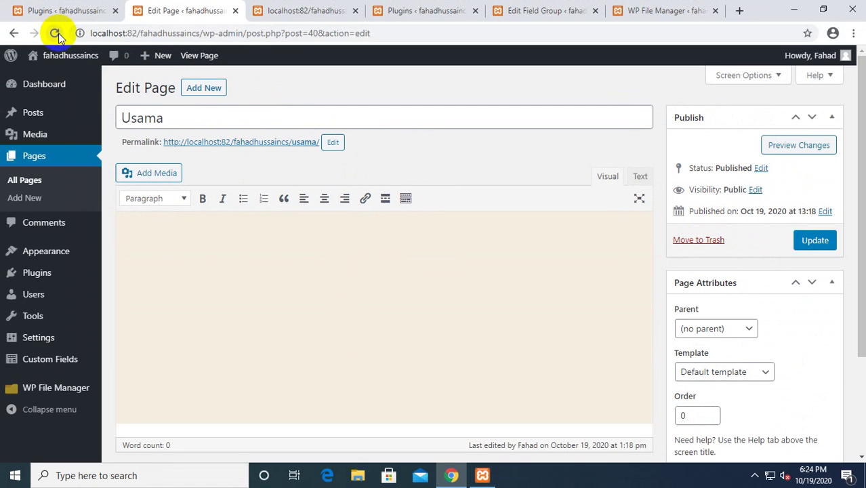
{"action": "left_click", "coordinate": [32, 32]}
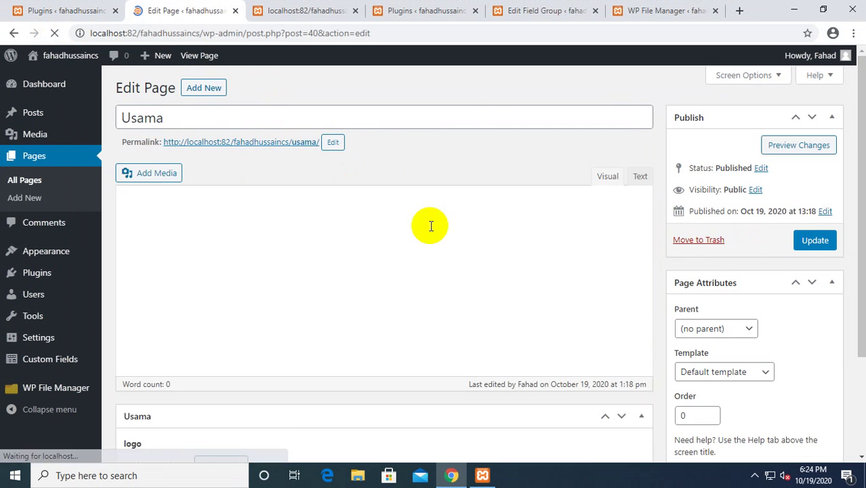
{"action": "scroll", "coordinate": [397, 226], "scroll_direction": "down", "scroll_amount": 2}
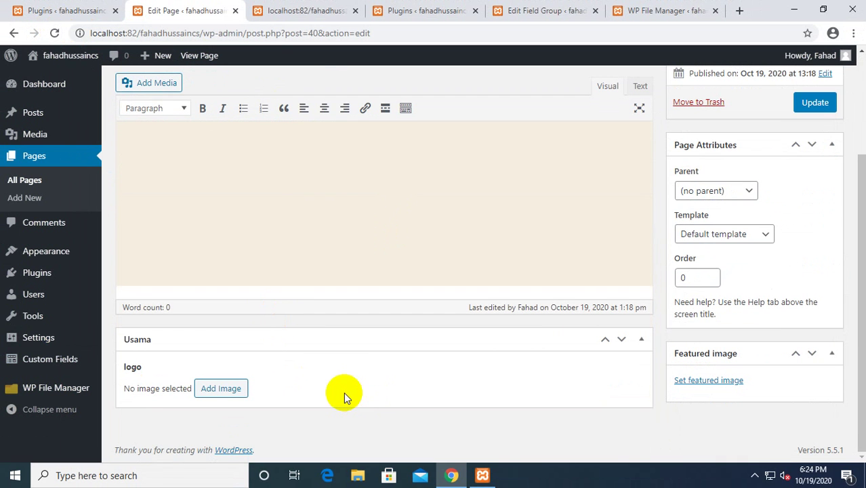
Choose the daisy image as the page's logo and update the Usama page.
{"action": "left_click", "coordinate": [225, 388]}
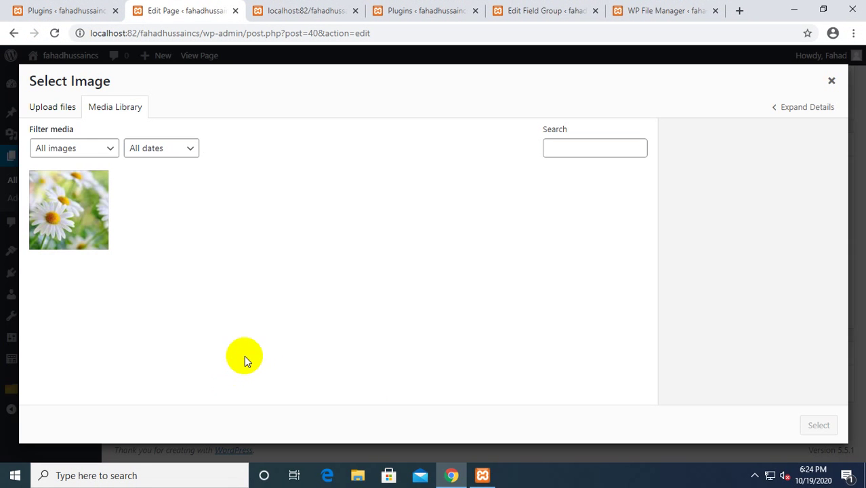
{"action": "left_click", "coordinate": [85, 228]}
{"action": "left_click", "coordinate": [818, 425]}
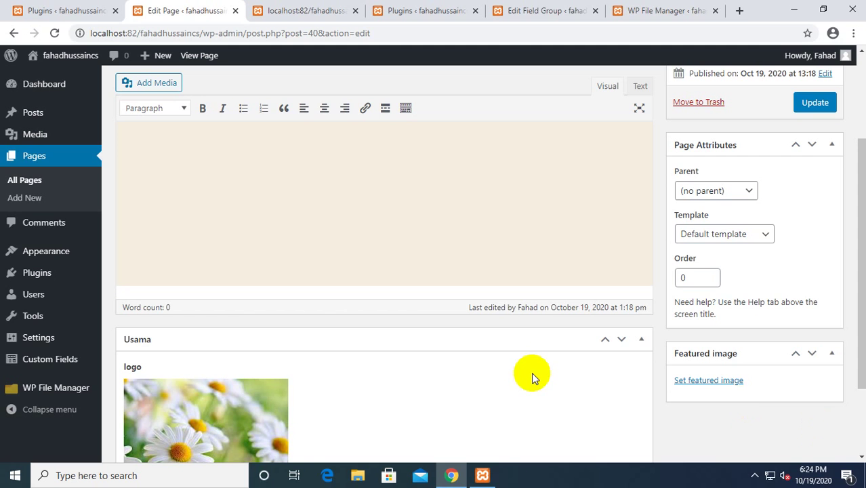
{"action": "scroll", "coordinate": [531, 373], "scroll_direction": "down", "scroll_amount": 2}
{"action": "scroll", "coordinate": [373, 366], "scroll_direction": "up", "scroll_amount": 4}
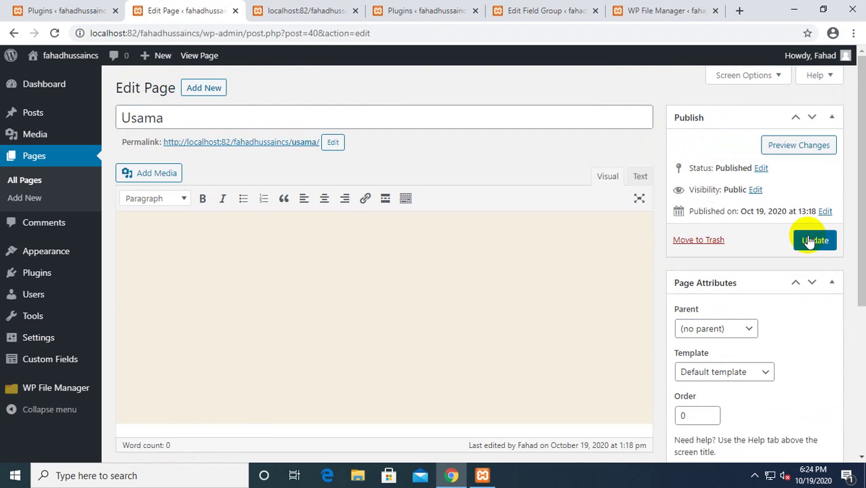
{"action": "left_click", "coordinate": [810, 240]}
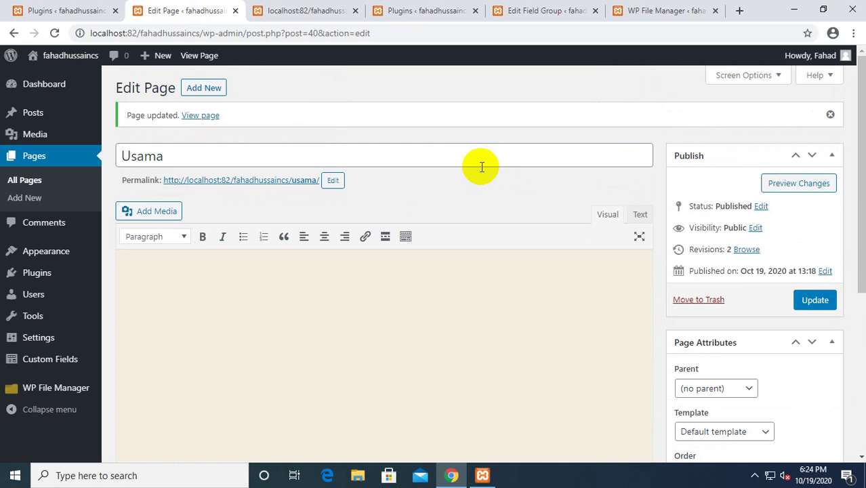
{"action": "left_click", "coordinate": [517, 8]}
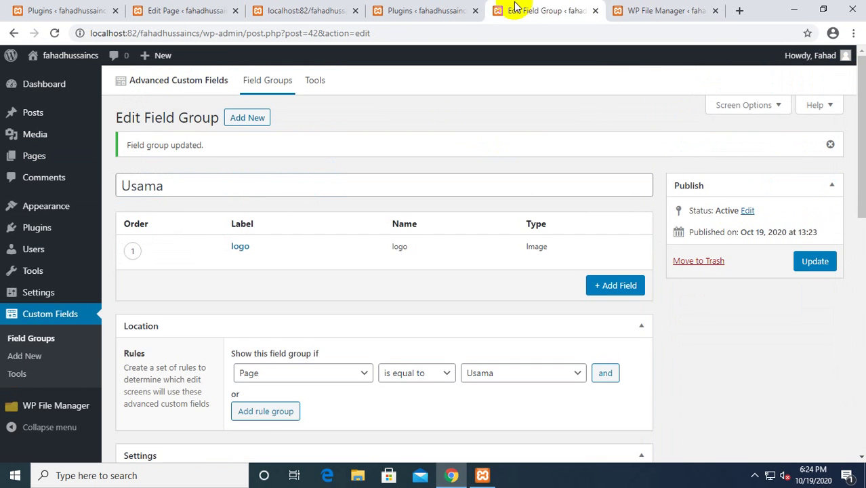
In page-usama.php, give the img tag src="<?php the_field('') ?>", fixing the misspelled 'the_fild'.
{"action": "left_click", "coordinate": [672, 9]}
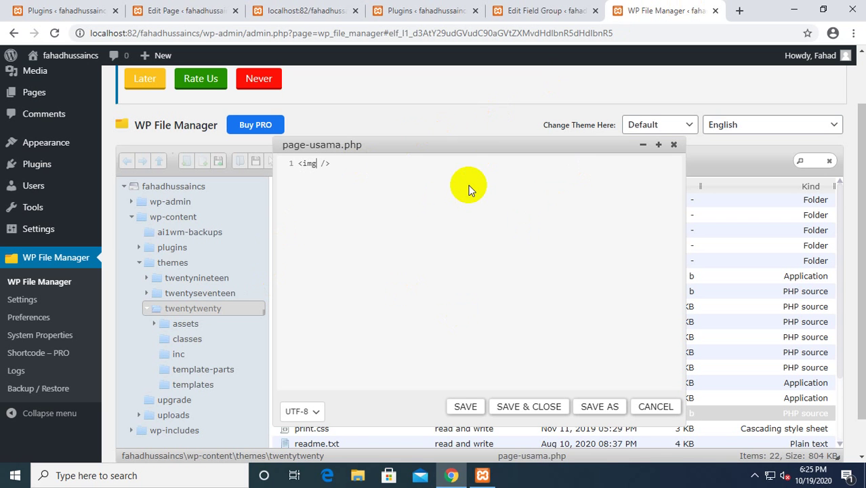
{"action": "type", "text": "src=\"\""}
{"action": "type", "text": "<?"}
{"action": "type", "text": "php "}
{"action": "type", "text": "?>"}
{"action": "type", "text": " the_fi"}
{"action": "type", "text": "ld"}
{"action": "key", "text": "BackSpace"}
{"action": "key", "text": "BackSpace"}
{"action": "type", "text": "eld"}
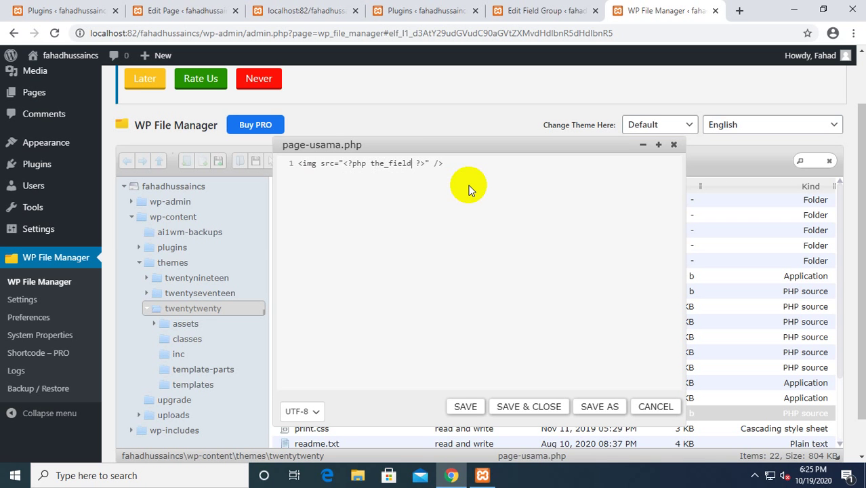
{"action": "type", "text": "()"}
{"action": "type", "text": "''"}
Compare the logo field's name in the field group with its label in the page editor.
{"action": "left_click", "coordinate": [527, 9]}
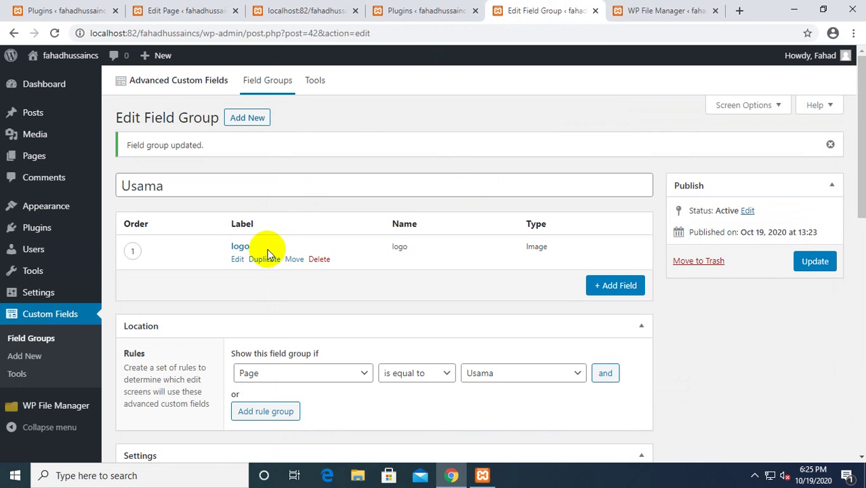
{"action": "double_click", "coordinate": [400, 246]}
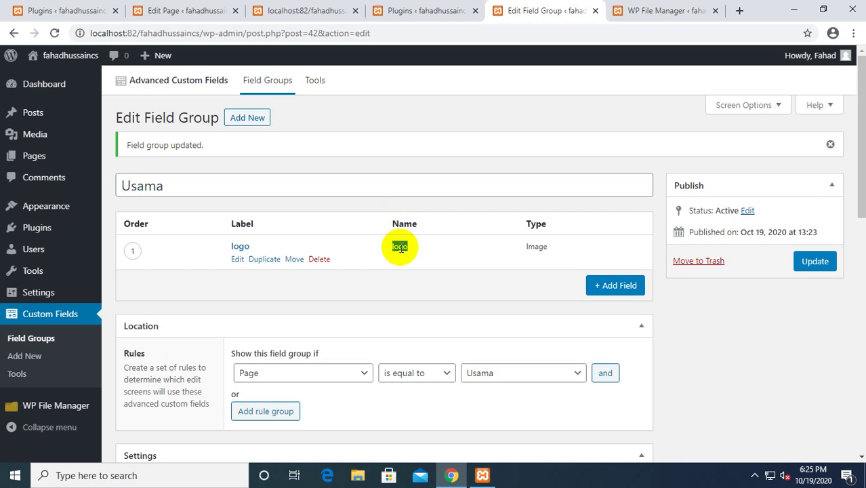
{"action": "left_click", "coordinate": [251, 249]}
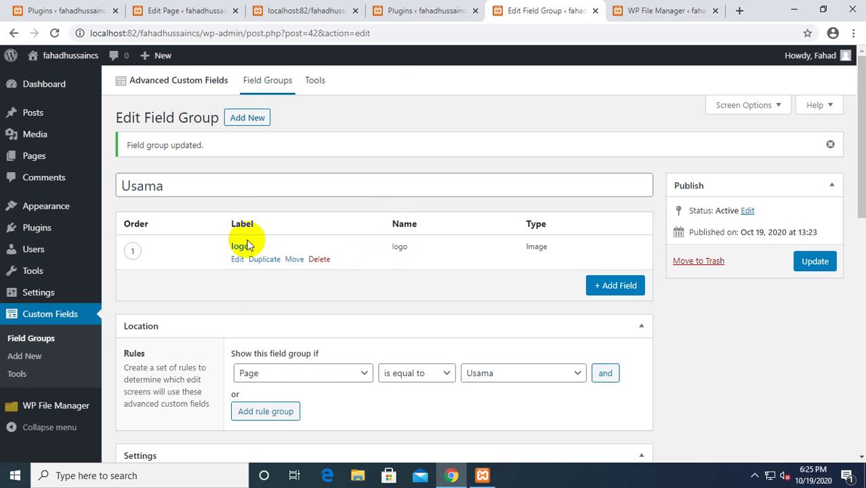
{"action": "left_click", "coordinate": [257, 9]}
{"action": "left_click", "coordinate": [188, 8]}
{"action": "scroll", "coordinate": [228, 164], "scroll_direction": "down", "scroll_amount": 4}
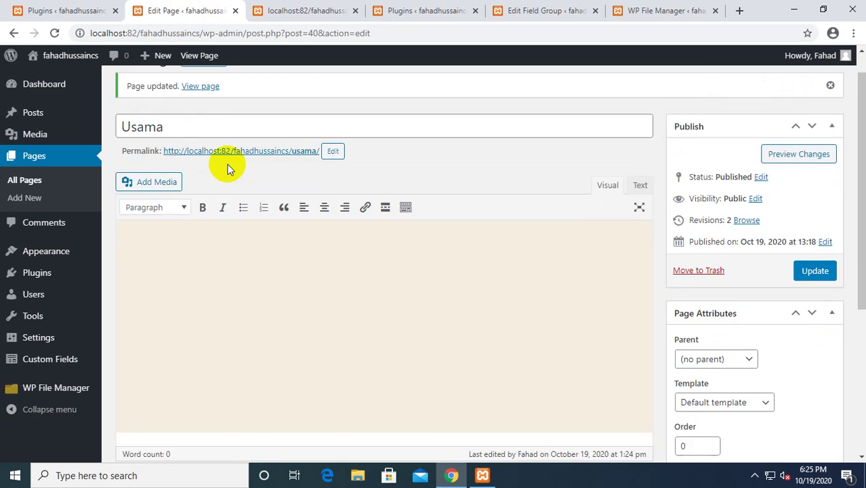
{"action": "left_click_drag", "start_coordinate": [155, 296], "coordinate": [130, 287]}
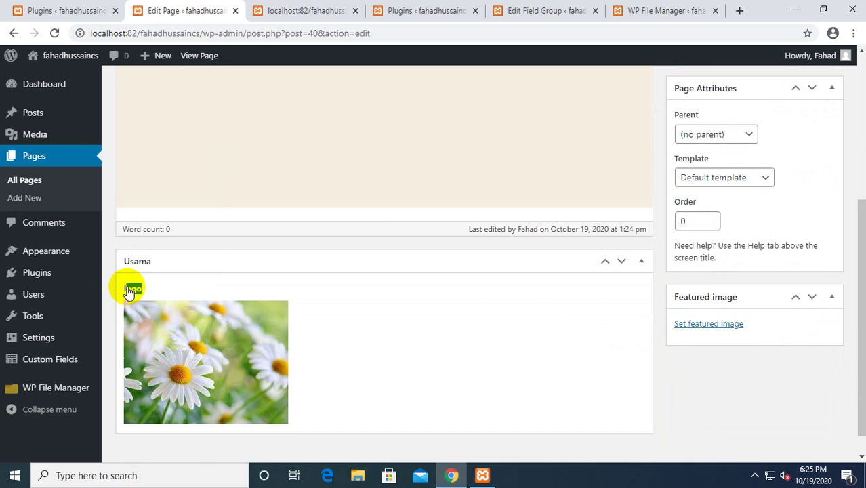
Rename the logo field's label to 'Usama Logo' and update the field group.
{"action": "left_click", "coordinate": [535, 10]}
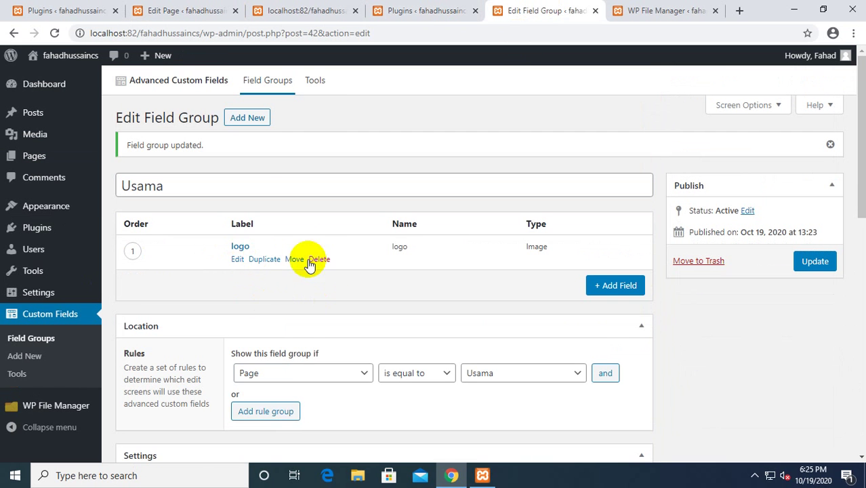
{"action": "left_click", "coordinate": [237, 261]}
{"action": "double_click", "coordinate": [286, 291]}
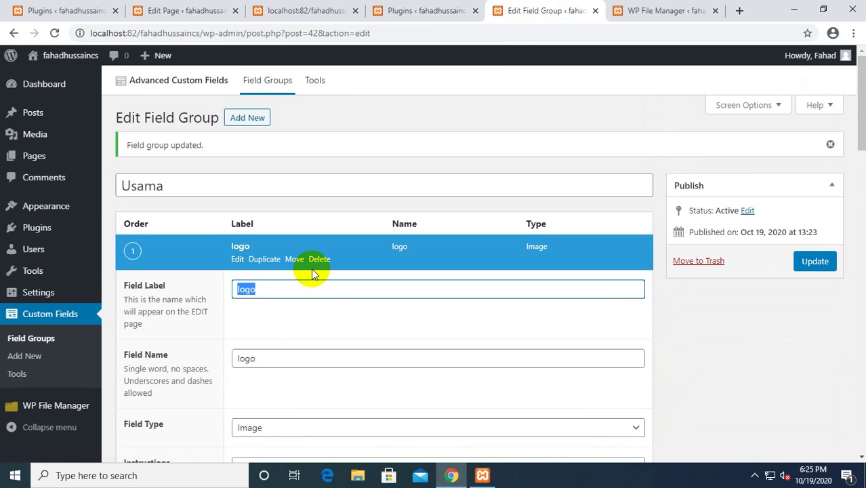
{"action": "type", "text": "Usma"}
{"action": "key", "text": "BackSpace"}
{"action": "key", "text": "BackSpace"}
{"action": "type", "text": "ama Logo"}
{"action": "left_click", "coordinate": [821, 263]}
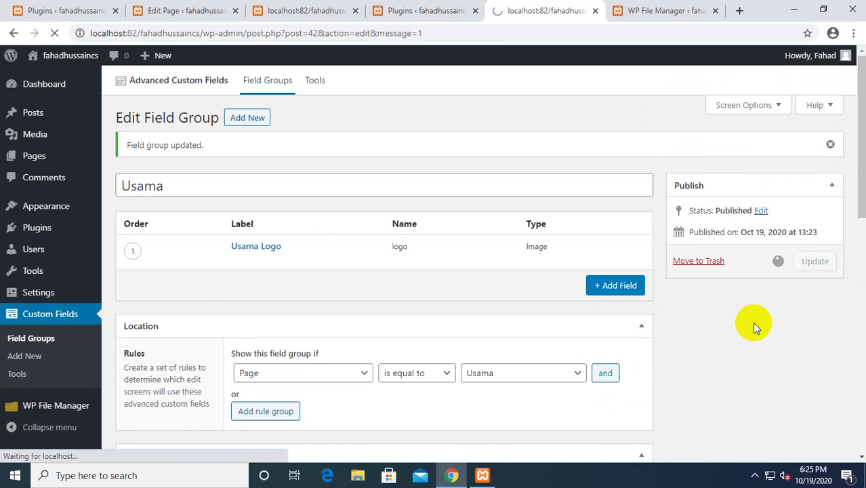
Reload the Usama page editor to show the 'Usama Logo' label above the daisy image.
{"action": "left_click", "coordinate": [281, 10]}
{"action": "left_click", "coordinate": [393, 12]}
{"action": "left_click", "coordinate": [332, 7]}
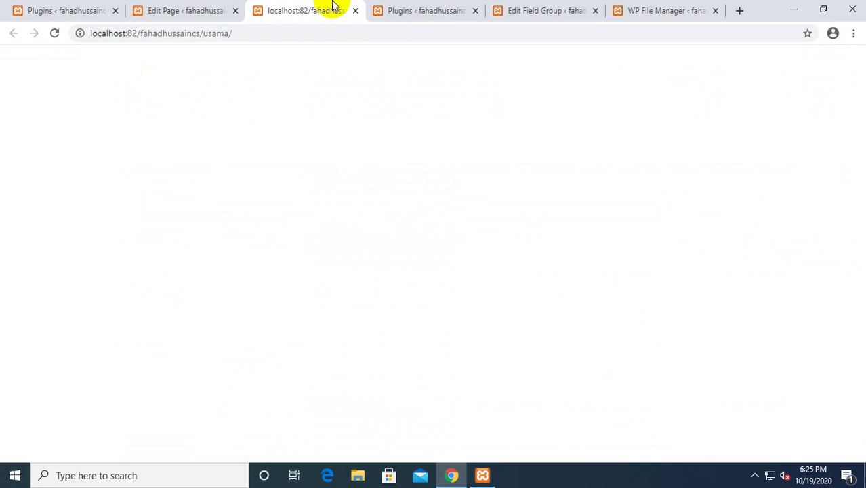
{"action": "left_click", "coordinate": [192, 11]}
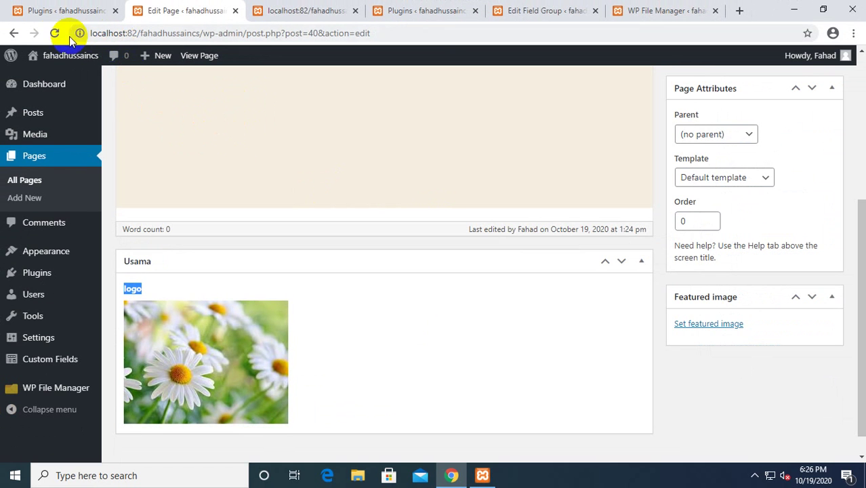
{"action": "left_click", "coordinate": [57, 33]}
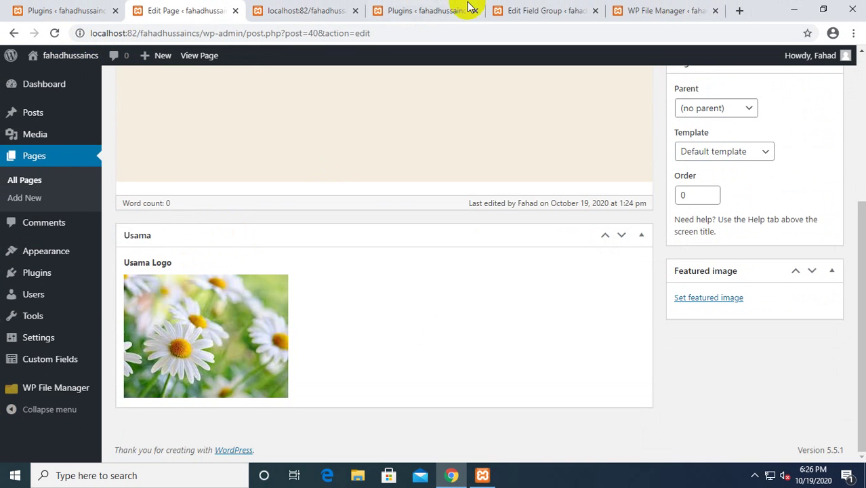
{"action": "left_click", "coordinate": [520, 10]}
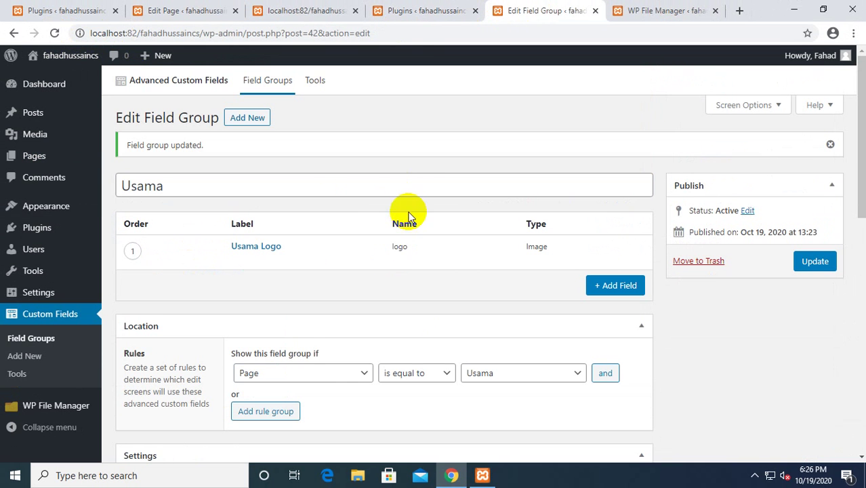
Copy the field name 'logo' and paste it into the_field('') in page-usama.php.
{"action": "double_click", "coordinate": [400, 247]}
{"action": "key", "text": "ctrl+c"}
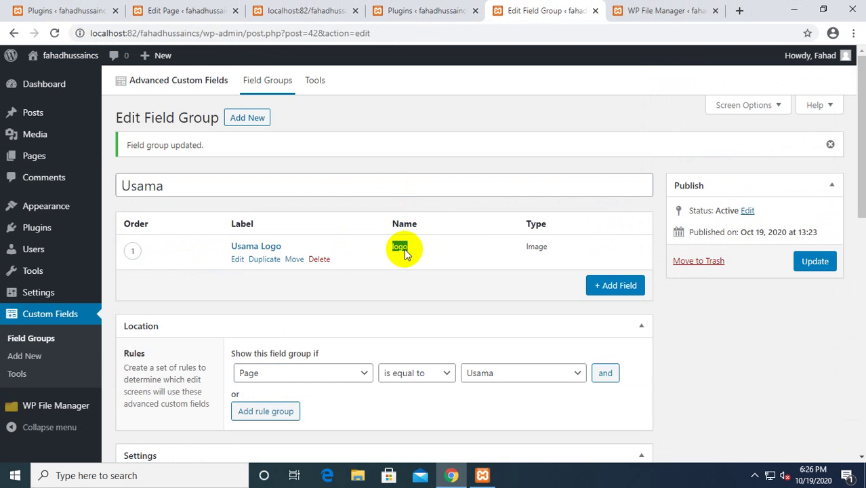
{"action": "left_click", "coordinate": [618, 11]}
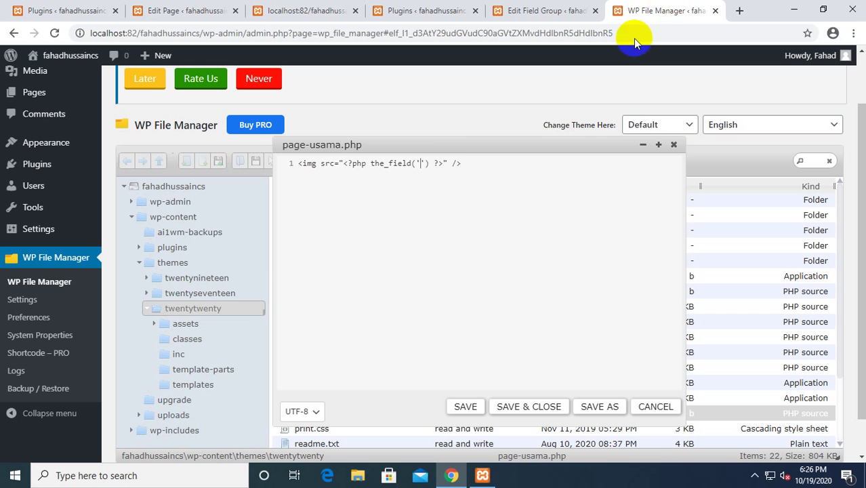
{"action": "key", "text": "ctrl+v"}
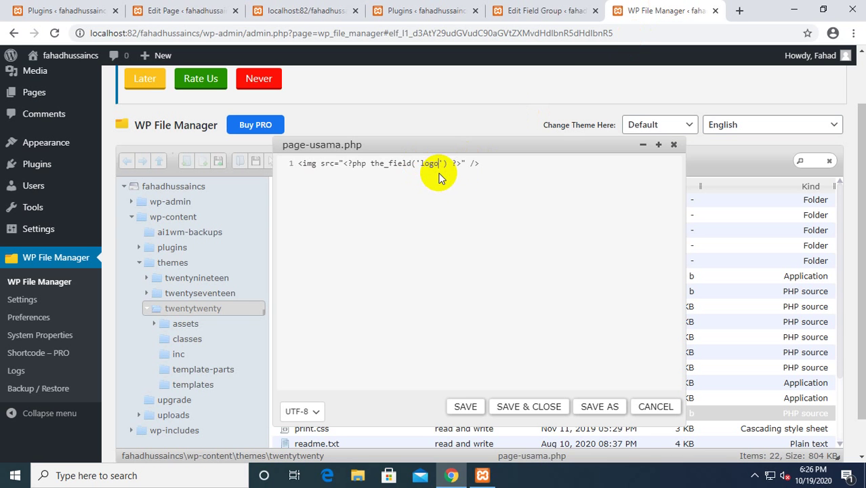
Save page-usama.php and reload the live Usama page to see the daisy logo.
{"action": "left_click", "coordinate": [467, 407]}
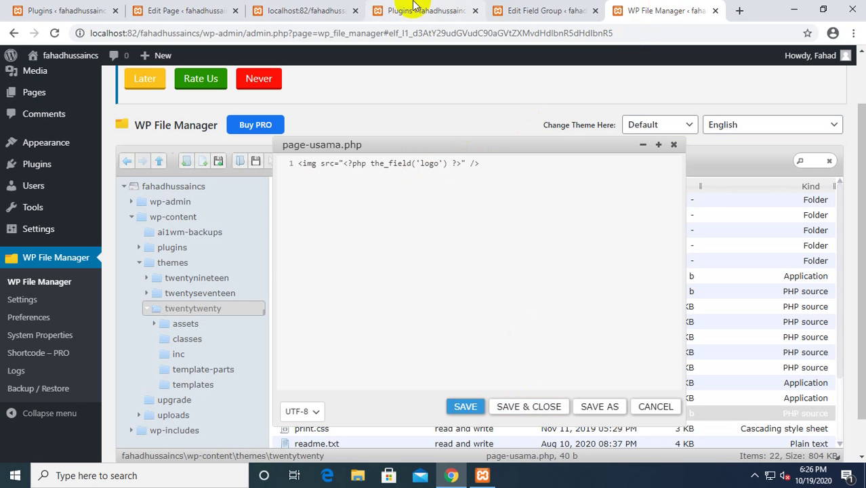
{"action": "left_click", "coordinate": [278, 10]}
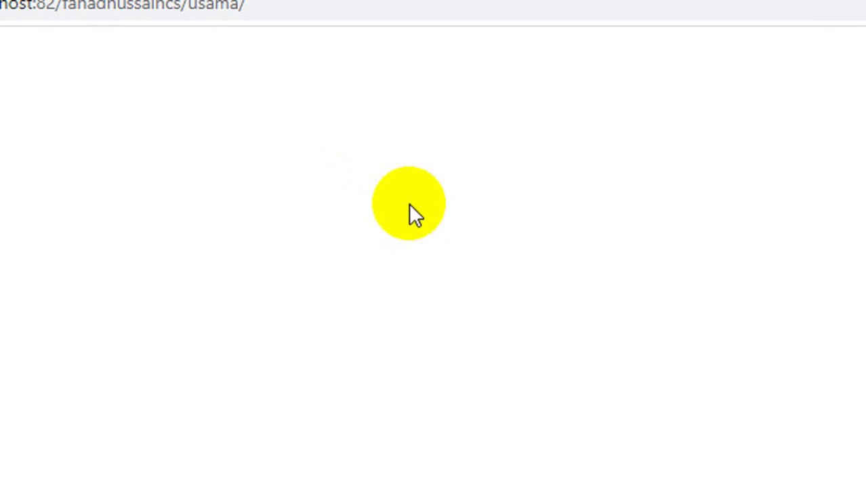
{"action": "left_click", "coordinate": [54, 33]}
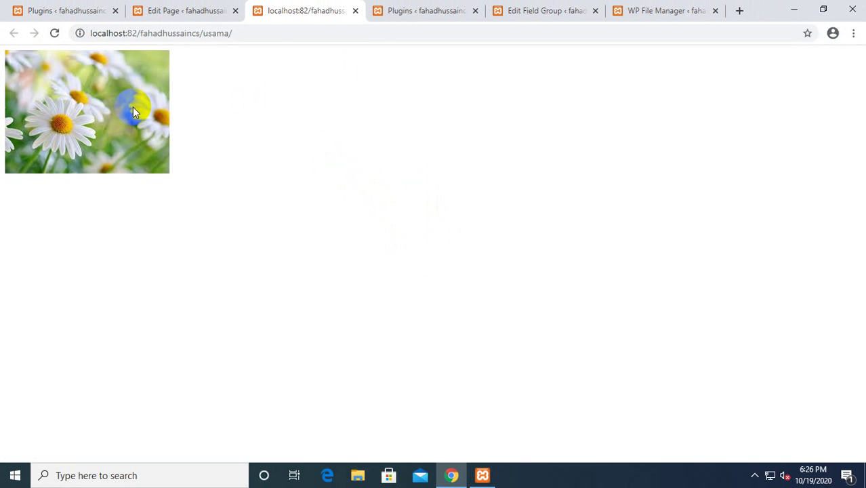
Expand the Usama Logo field's settings in the field group editor.
{"action": "left_click", "coordinate": [638, 8]}
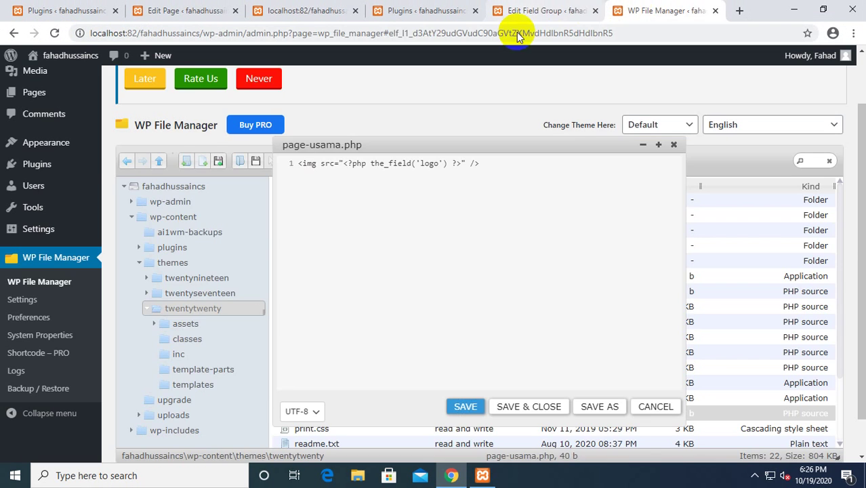
{"action": "left_click", "coordinate": [510, 8]}
{"action": "left_click", "coordinate": [237, 260]}
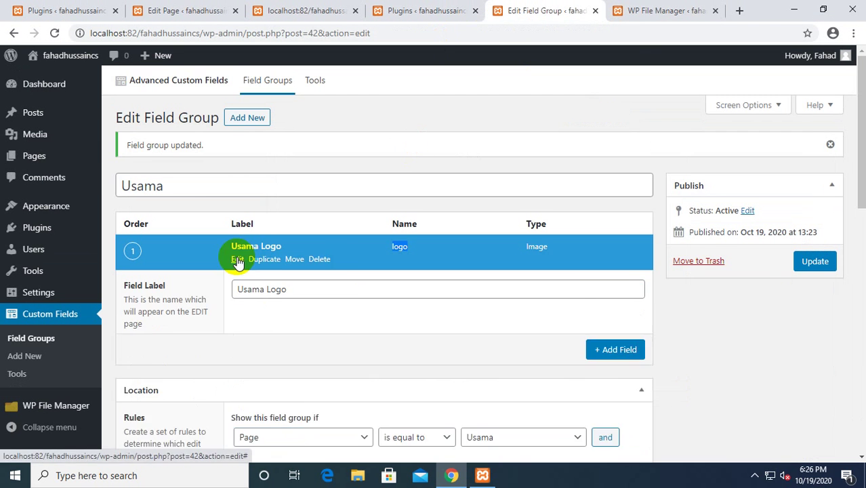
Browse the Field Type list, keep the logo field as Image, and view Installed Plugins.
{"action": "scroll", "coordinate": [339, 259], "scroll_direction": "down", "scroll_amount": 2}
{"action": "left_click", "coordinate": [296, 299]}
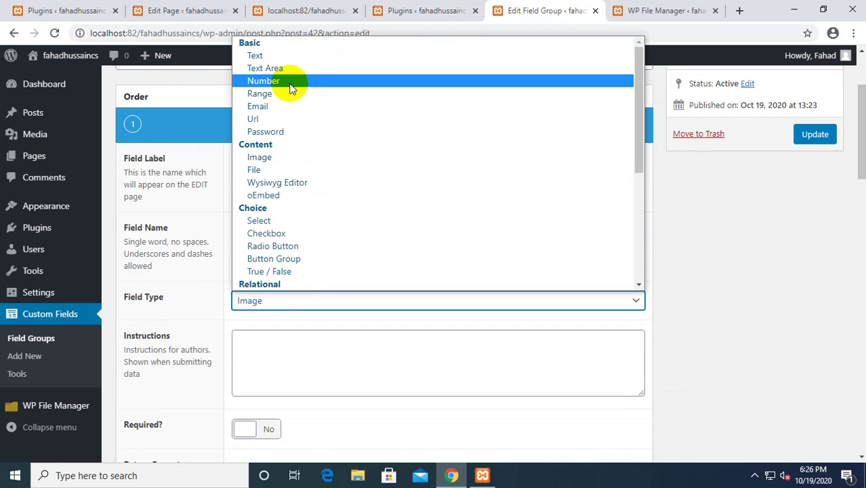
{"action": "scroll", "coordinate": [289, 132], "scroll_direction": "down", "scroll_amount": 3}
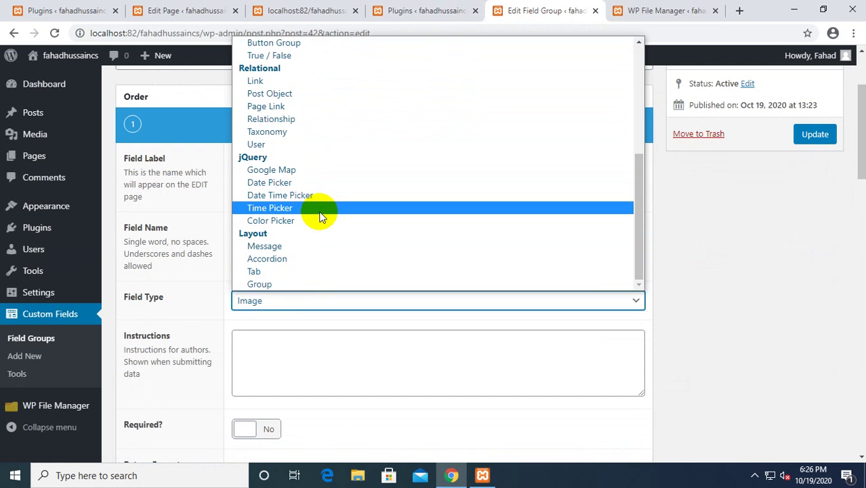
{"action": "left_click", "coordinate": [746, 226]}
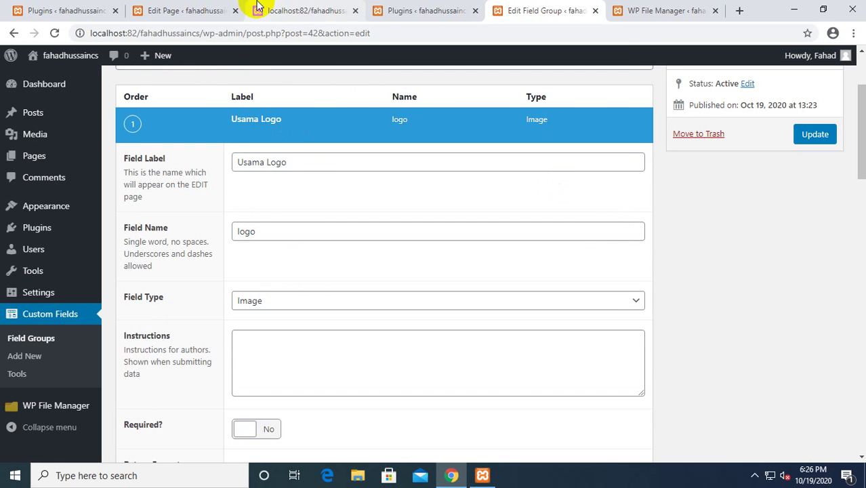
{"action": "left_click", "coordinate": [309, 10]}
{"action": "left_click", "coordinate": [407, 10]}
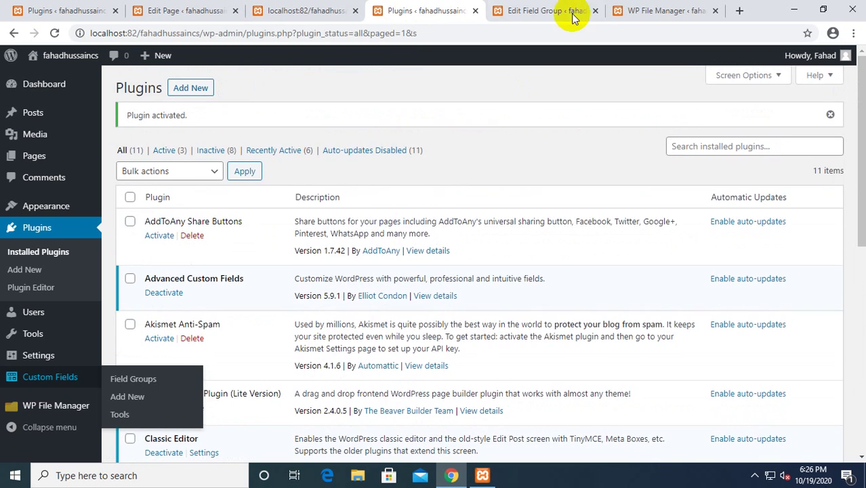
Leave the Usama field group editor and show Installed Plugins (11 plugins, 3 active).
{"action": "left_click", "coordinate": [551, 13]}
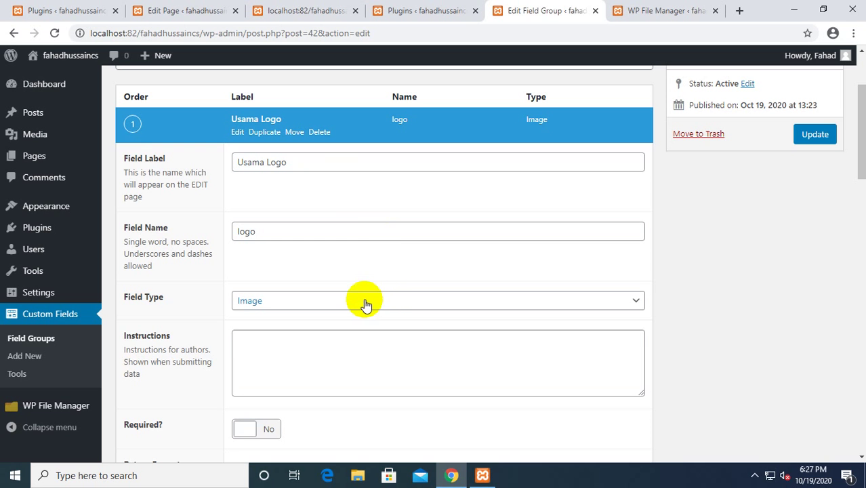
{"action": "left_click", "coordinate": [31, 114]}
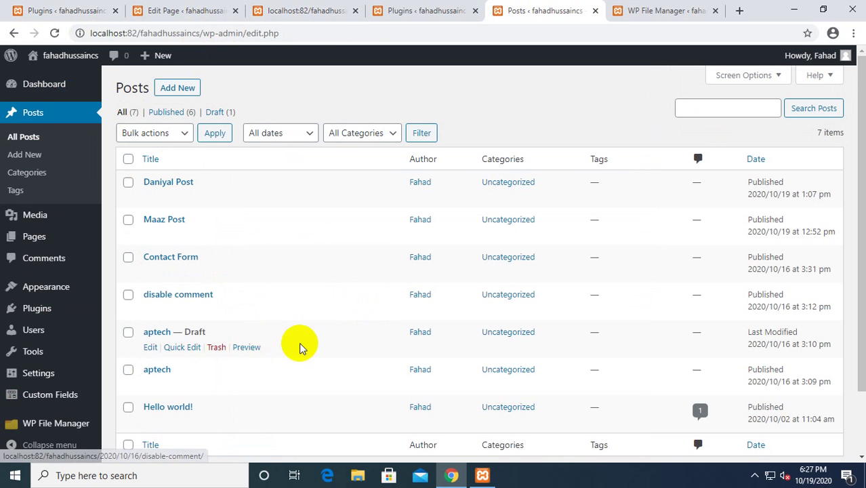
{"action": "left_click", "coordinate": [65, 233]}
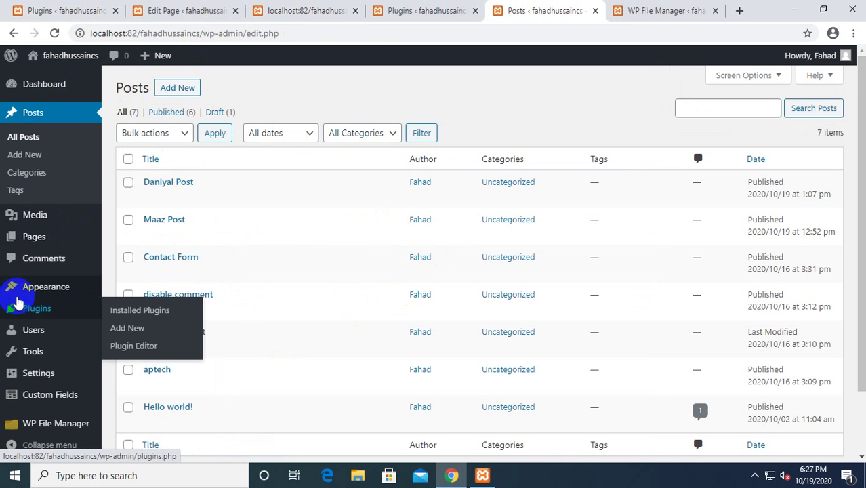
{"action": "mouse_move", "coordinate": [41, 309]}
{"action": "left_click", "coordinate": [116, 313]}
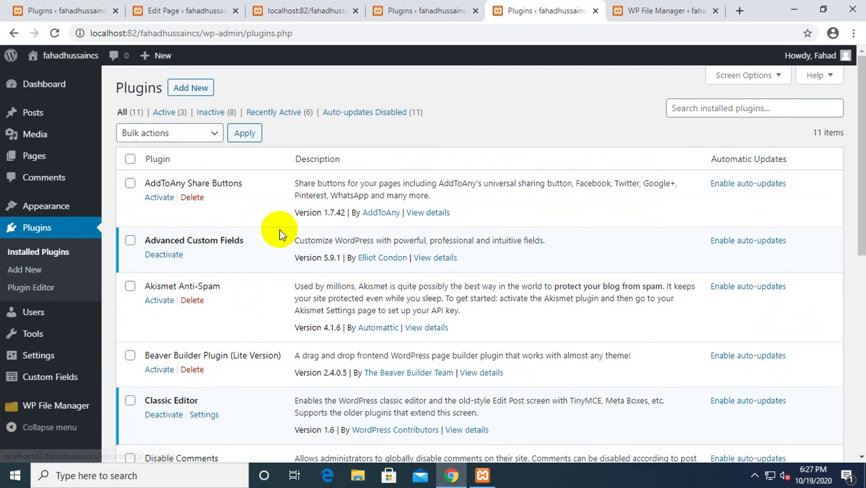
Search Add New plugins for 'redirection', correcting the misspelled search term.
{"action": "left_click", "coordinate": [190, 91]}
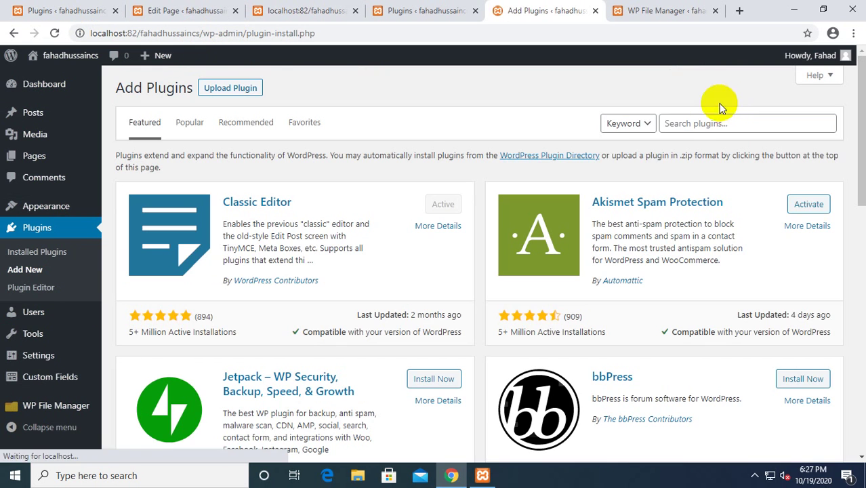
{"action": "left_click", "coordinate": [708, 122]}
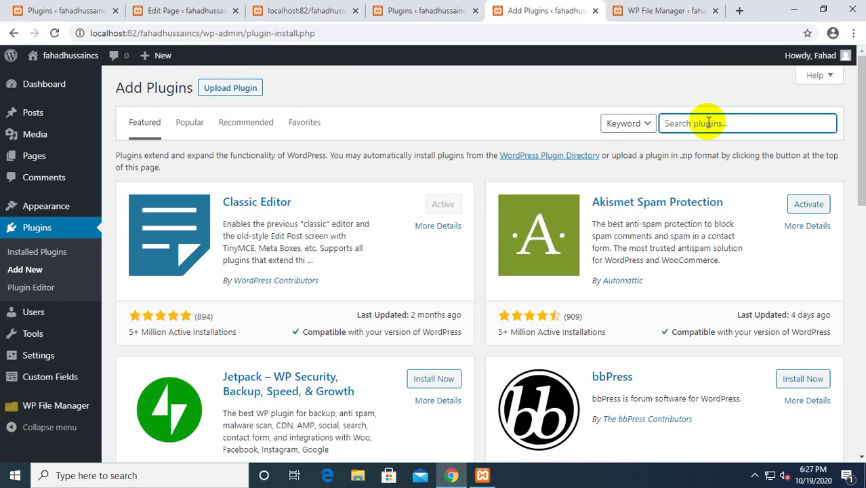
{"action": "type", "text": "re"}
{"action": "type", "text": "i"}
{"action": "type", "text": "s"}
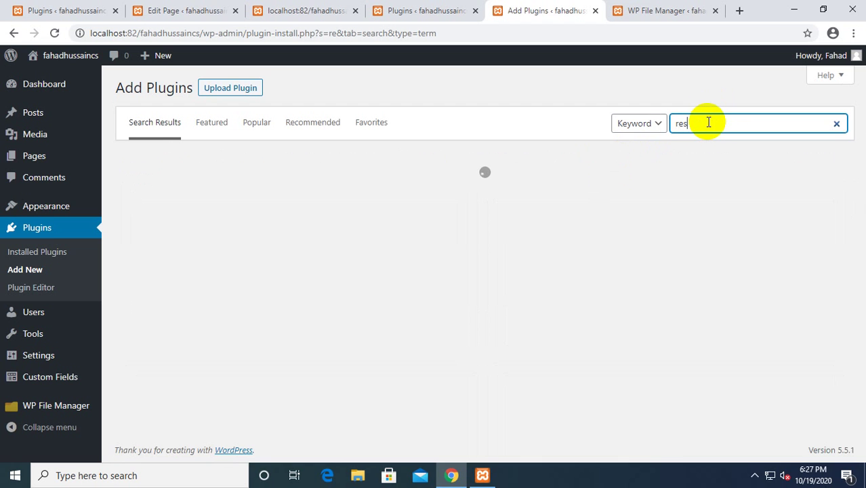
{"action": "type", "text": "irectio"}
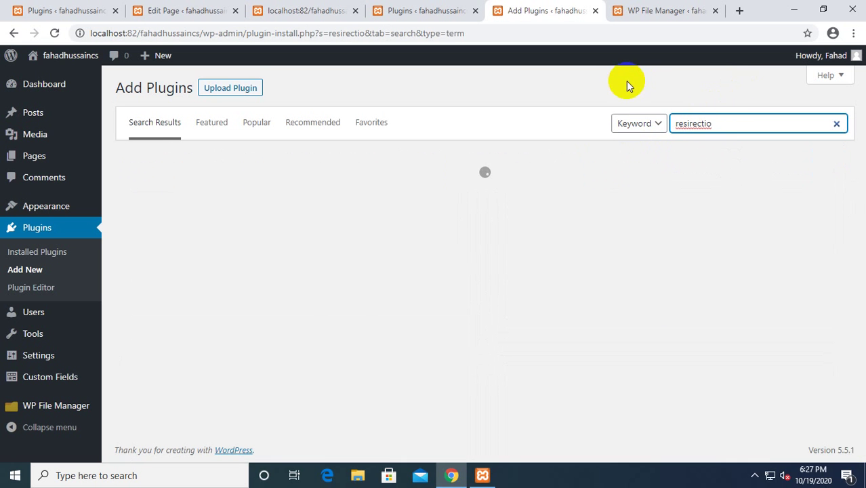
{"action": "type", "text": "n"}
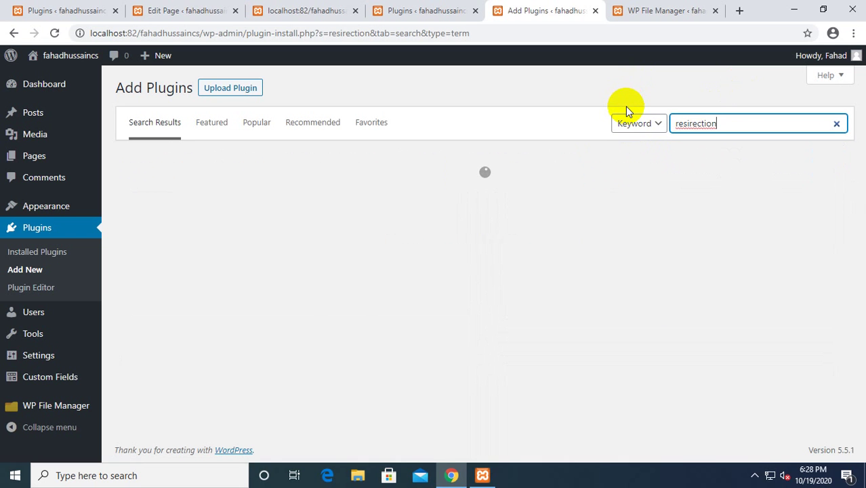
{"action": "key", "text": "Left"}
{"action": "key", "text": "Left"}
{"action": "key", "text": "Left"}
{"action": "key", "text": "Left"}
{"action": "key", "text": "Left"}
{"action": "key", "text": "Left"}
{"action": "key", "text": "Left"}
{"action": "key", "text": "BackSpace"}
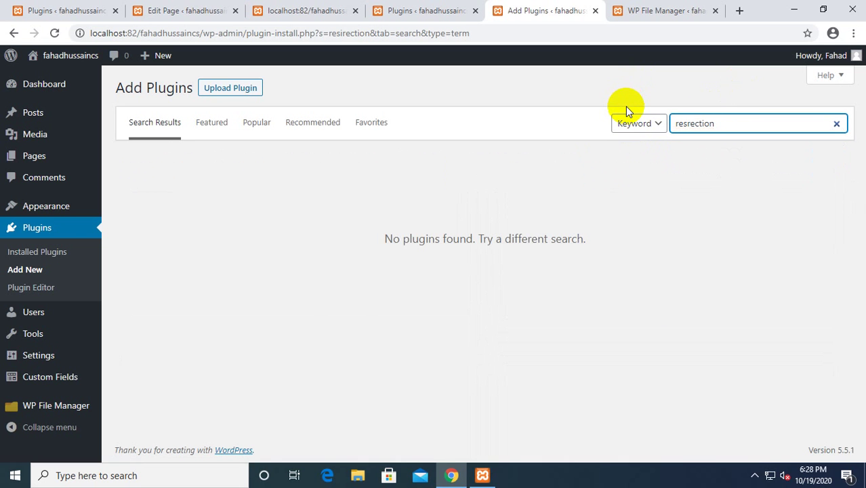
{"action": "key", "text": "BackSpace"}
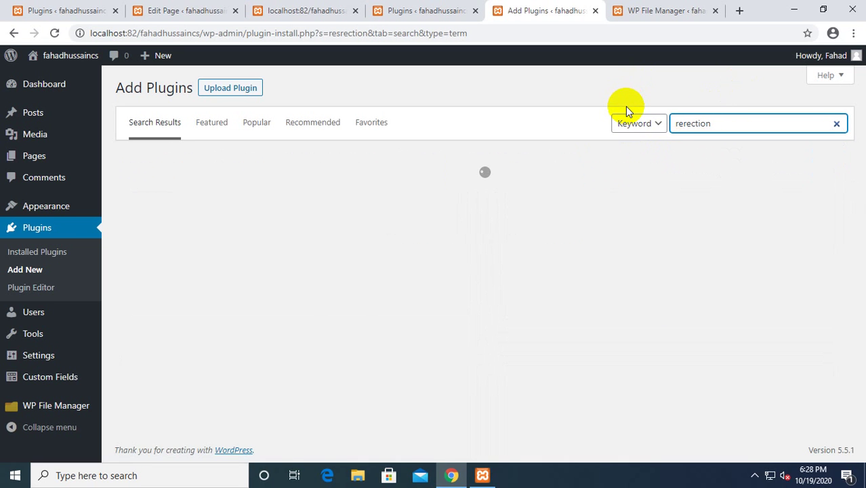
{"action": "type", "text": "d"}
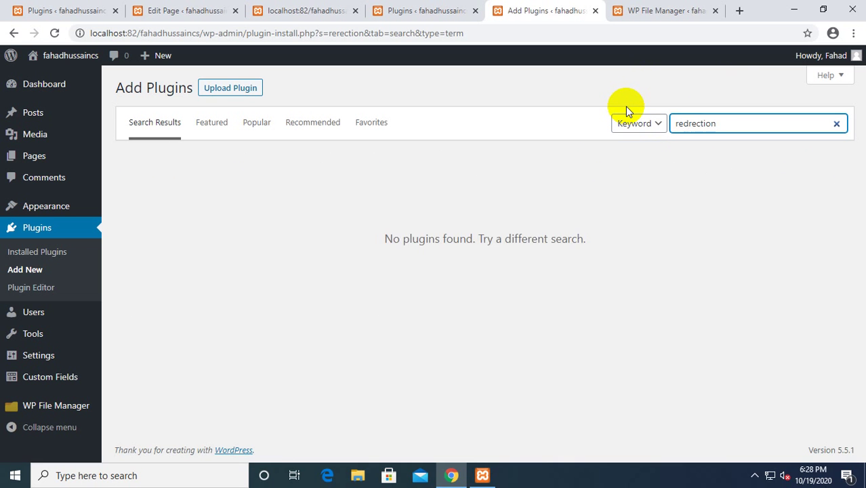
{"action": "type", "text": "i"}
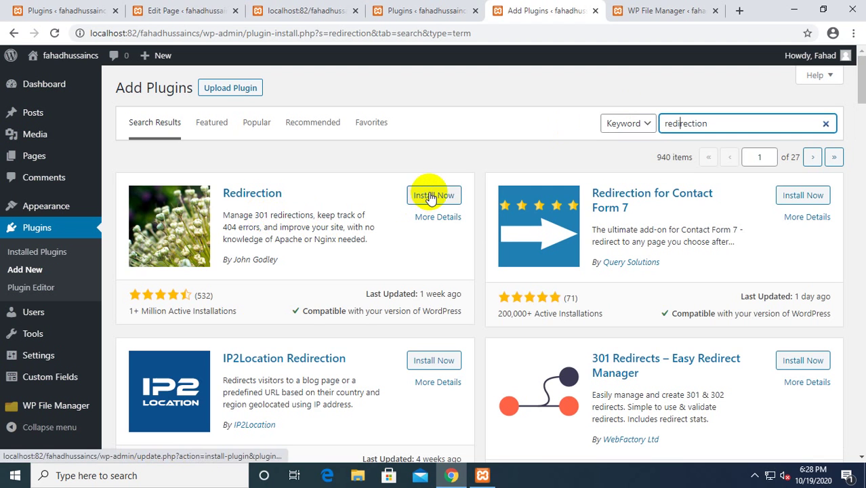
Install the Redirection plugin, activate it, and return to the Installed Plugins list.
{"action": "left_click", "coordinate": [431, 196]}
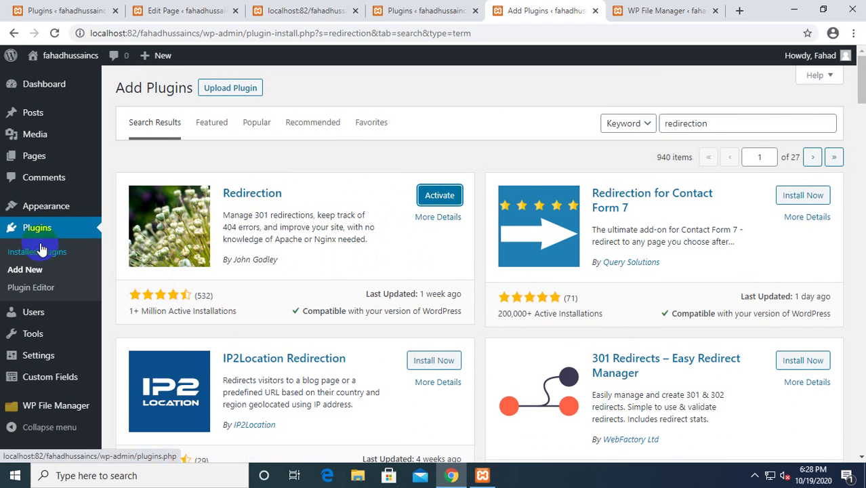
{"action": "left_click", "coordinate": [426, 200]}
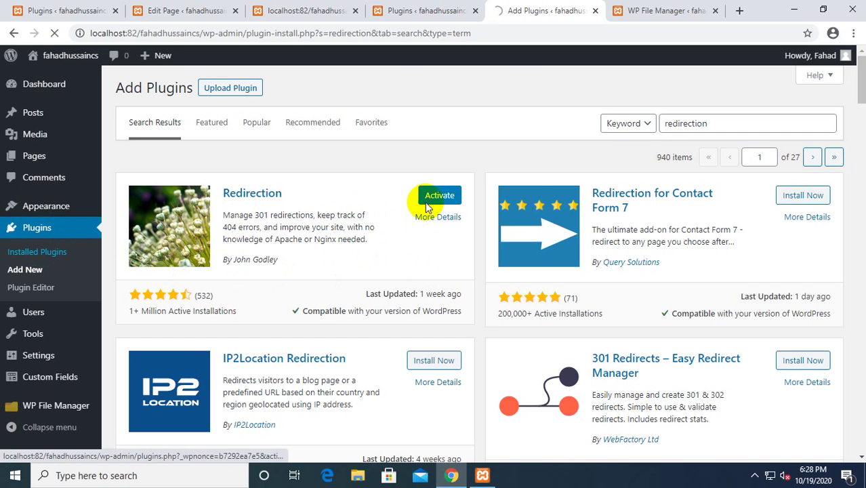
{"action": "left_click", "coordinate": [85, 264]}
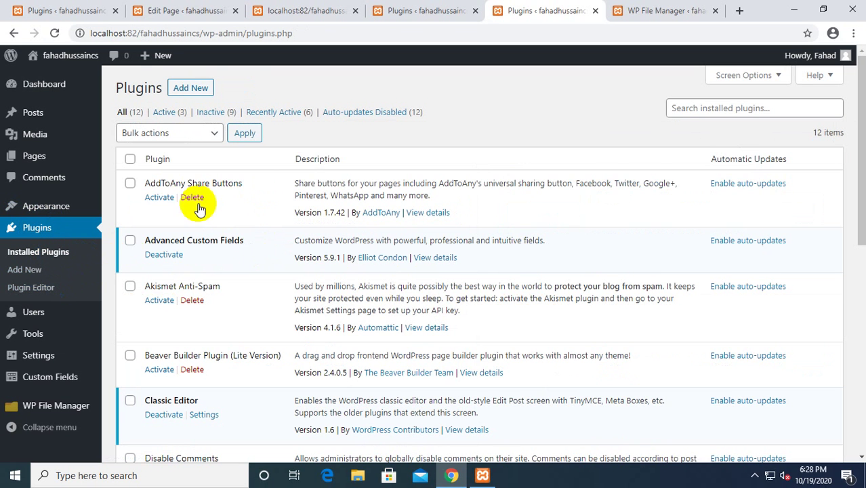
Activate the Redirection plugin in the Installed Plugins list.
{"action": "scroll", "coordinate": [385, 271], "scroll_direction": "down", "scroll_amount": 1}
{"action": "scroll", "coordinate": [385, 274], "scroll_direction": "up", "scroll_amount": 1}
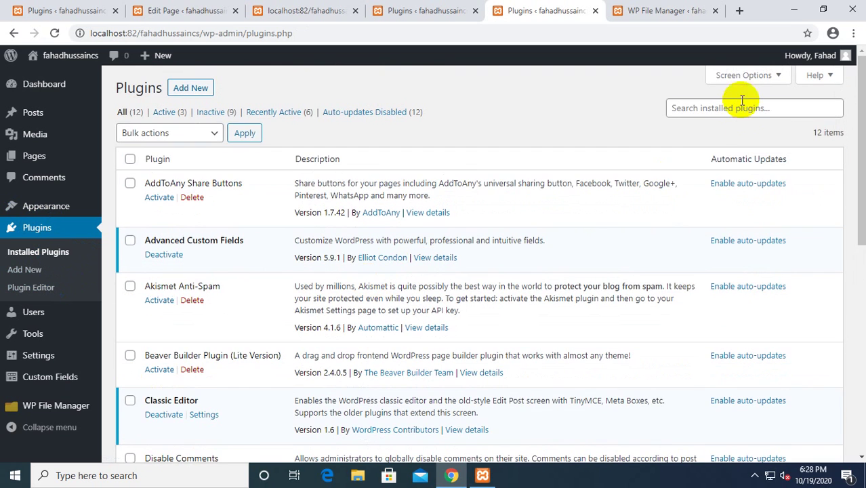
{"action": "scroll", "coordinate": [204, 274], "scroll_direction": "down", "scroll_amount": 7}
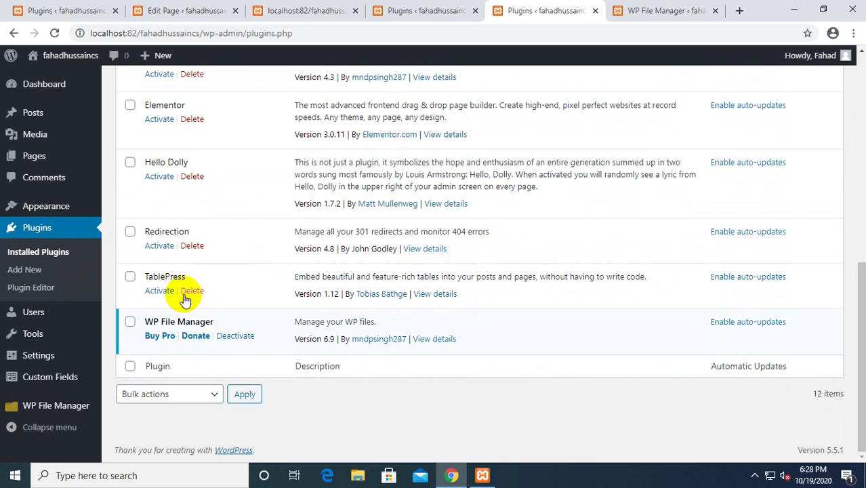
{"action": "scroll", "coordinate": [272, 286], "scroll_direction": "up", "scroll_amount": 1}
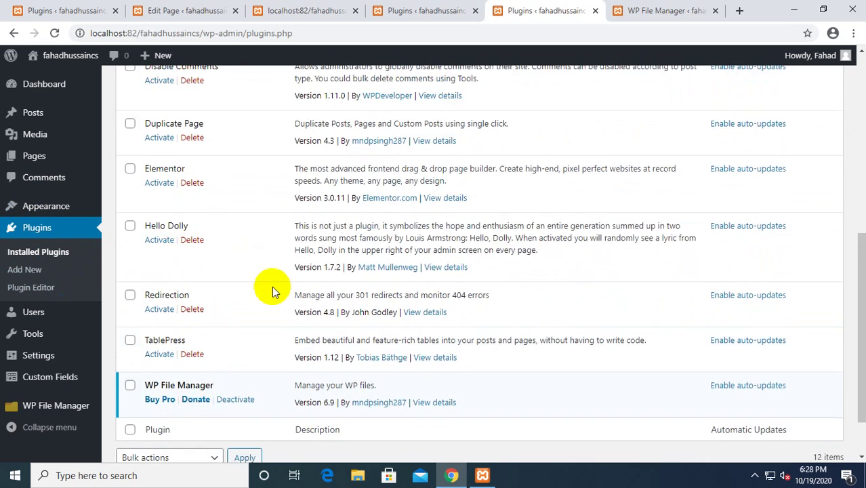
{"action": "left_click", "coordinate": [159, 311]}
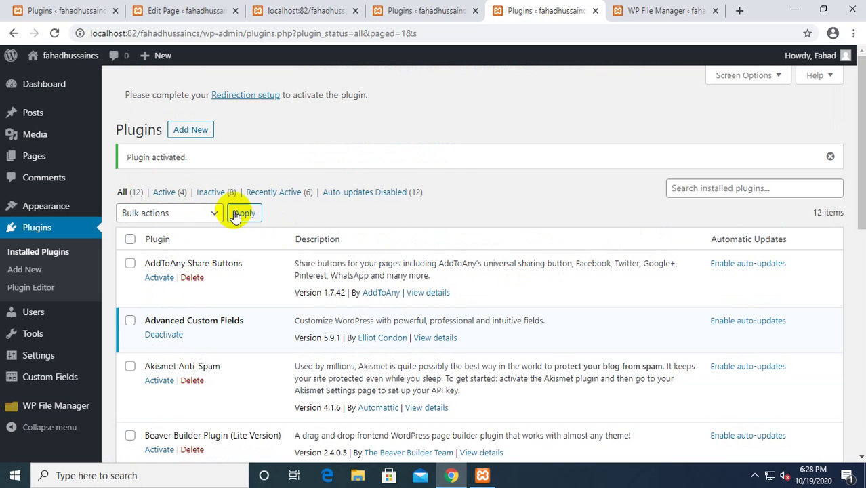
Open Redirection's Settings to reach its welcome setup page under Tools.
{"action": "scroll", "coordinate": [276, 319], "scroll_direction": "down", "scroll_amount": 3}
{"action": "scroll", "coordinate": [261, 333], "scroll_direction": "up", "scroll_amount": 2}
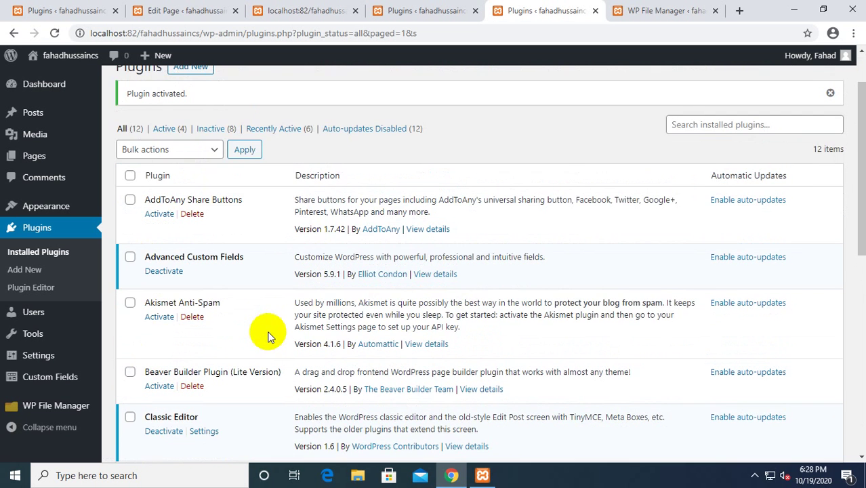
{"action": "scroll", "coordinate": [261, 356], "scroll_direction": "down", "scroll_amount": 3}
{"action": "scroll", "coordinate": [237, 383], "scroll_direction": "down", "scroll_amount": 5}
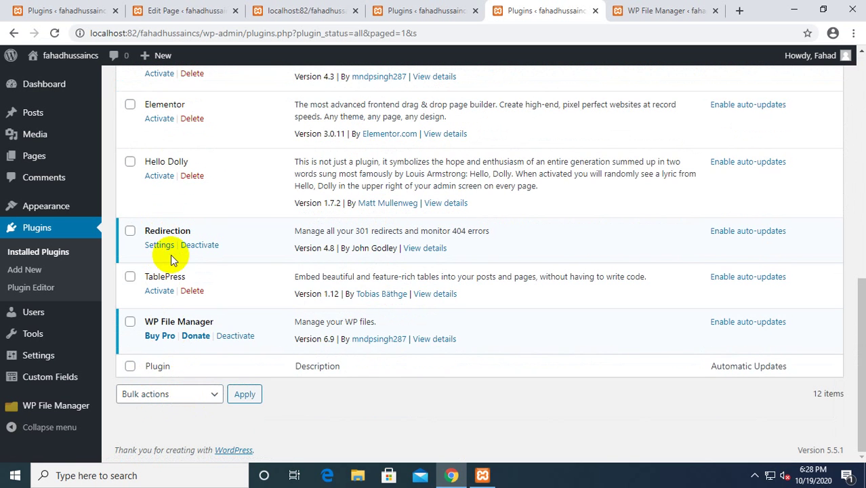
{"action": "scroll", "coordinate": [171, 254], "scroll_direction": "up", "scroll_amount": 1}
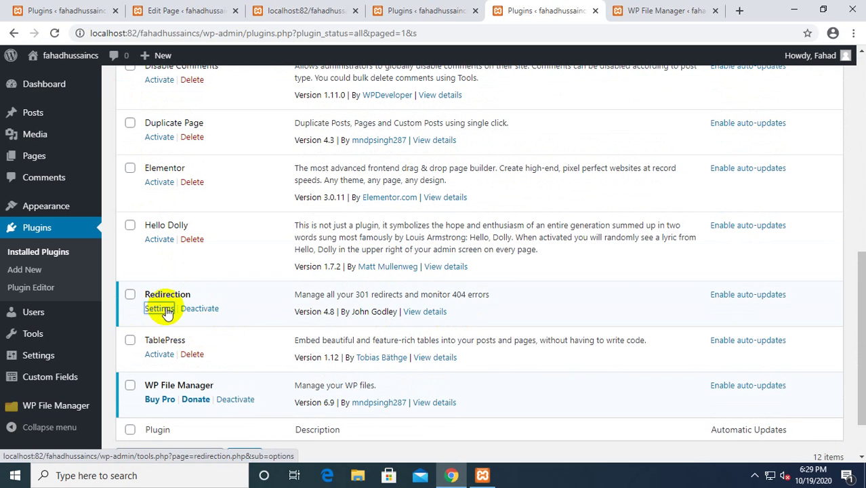
{"action": "left_click", "coordinate": [167, 310]}
{"action": "scroll", "coordinate": [473, 364], "scroll_direction": "down", "scroll_amount": 3}
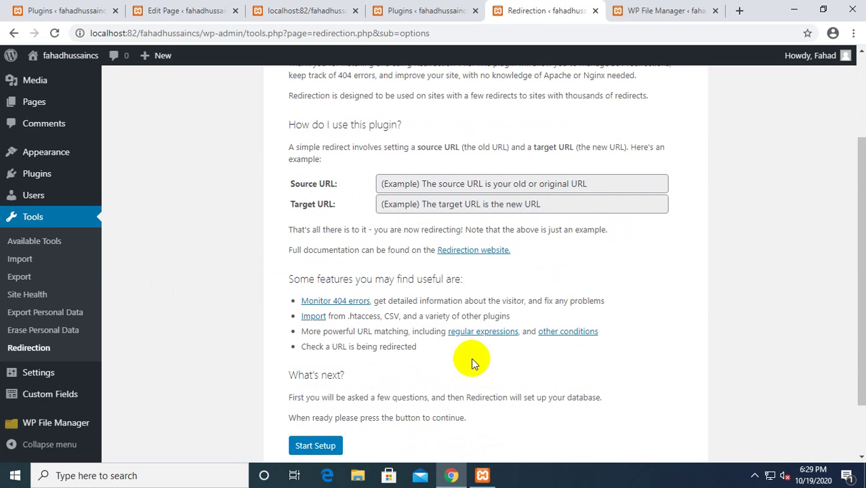
Run through Start, Continue and Finish Setup in Redirection, then open the Redirects list.
{"action": "scroll", "coordinate": [464, 227], "scroll_direction": "down", "scroll_amount": 1}
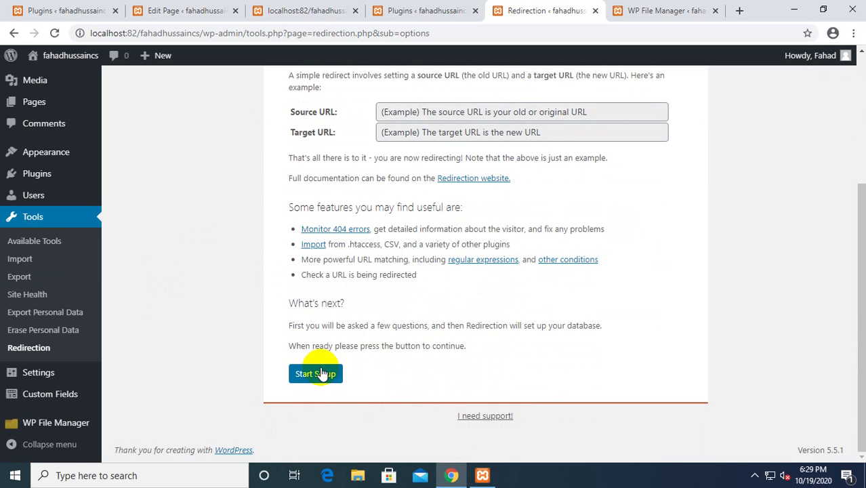
{"action": "scroll", "coordinate": [445, 199], "scroll_direction": "up", "scroll_amount": 2}
{"action": "scroll", "coordinate": [415, 277], "scroll_direction": "down", "scroll_amount": 2}
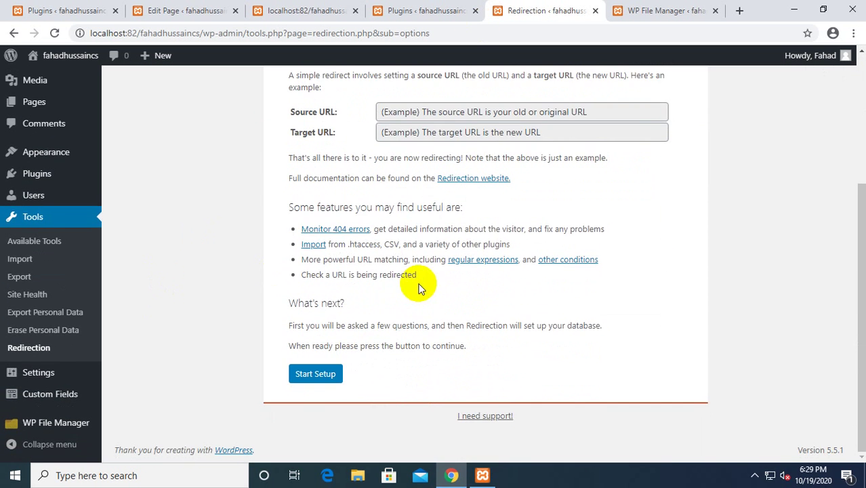
{"action": "left_click", "coordinate": [312, 373]}
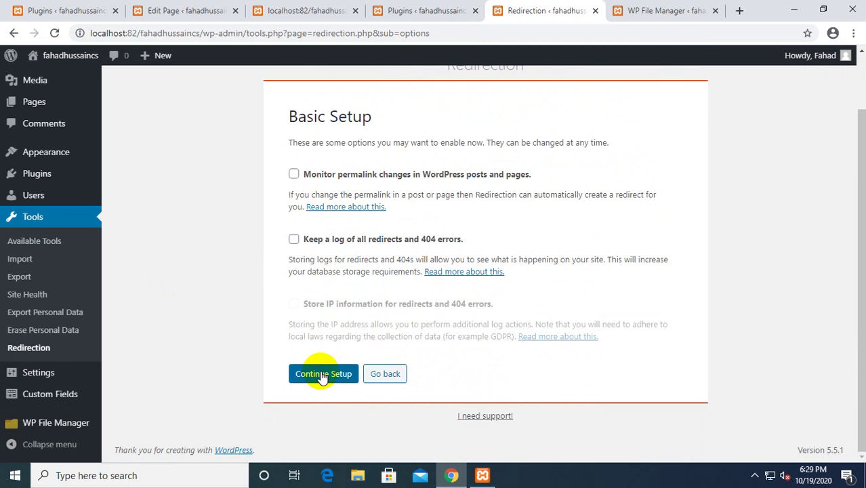
{"action": "left_click", "coordinate": [324, 374]}
{"action": "left_click", "coordinate": [319, 374]}
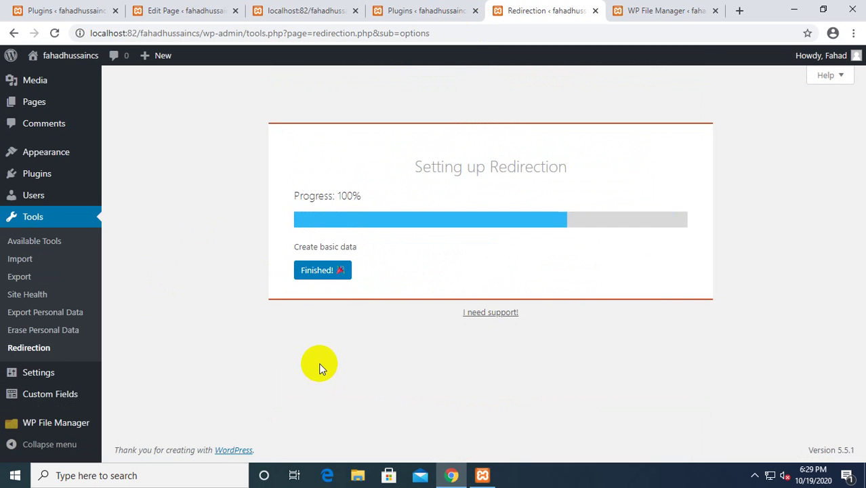
{"action": "left_click", "coordinate": [319, 273]}
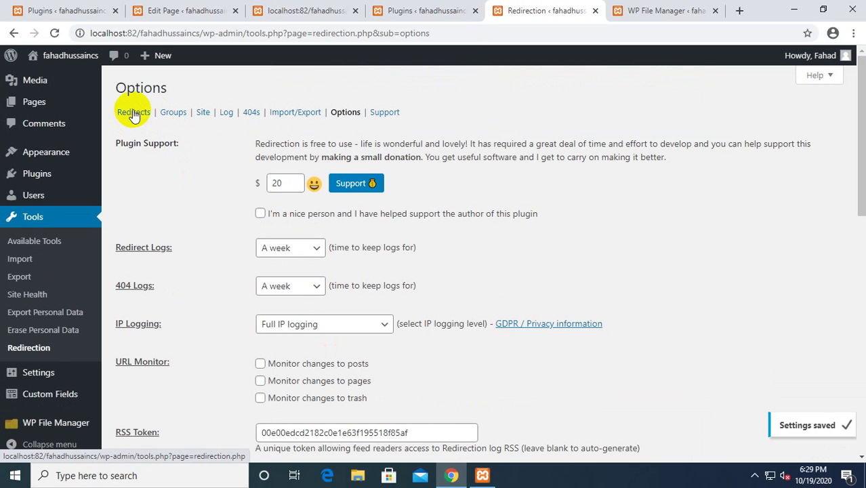
{"action": "left_click", "coordinate": [133, 112]}
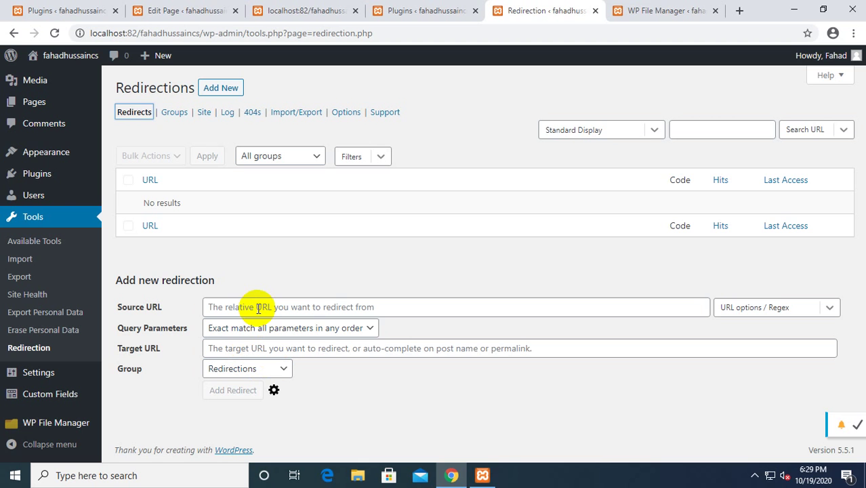
Fill the new redirection form with source 'old link' and target 'new link'.
{"action": "left_click", "coordinate": [258, 309]}
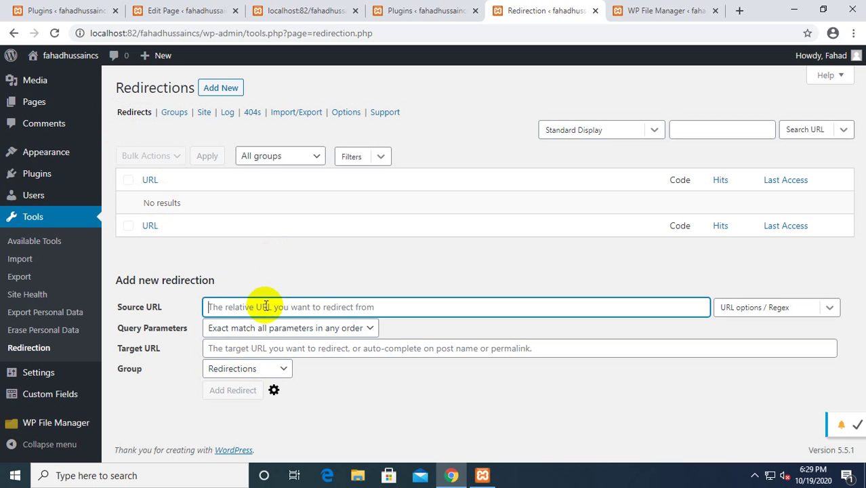
{"action": "type", "text": "old link"}
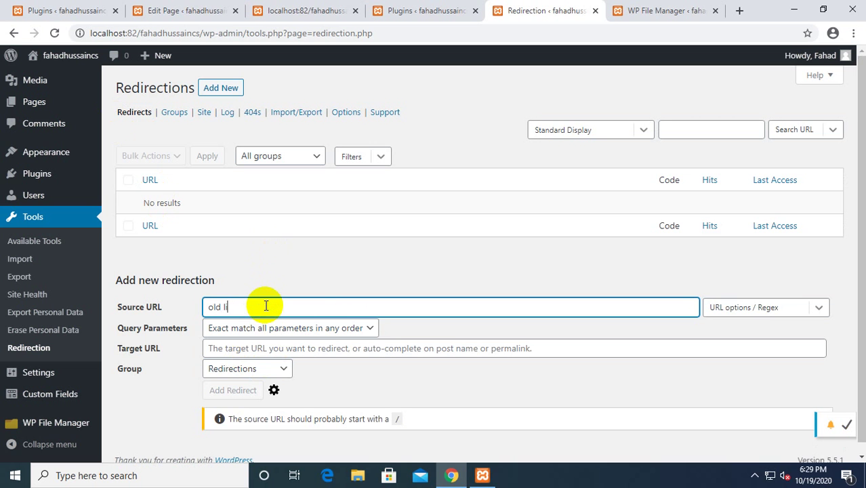
{"action": "left_click", "coordinate": [274, 349]}
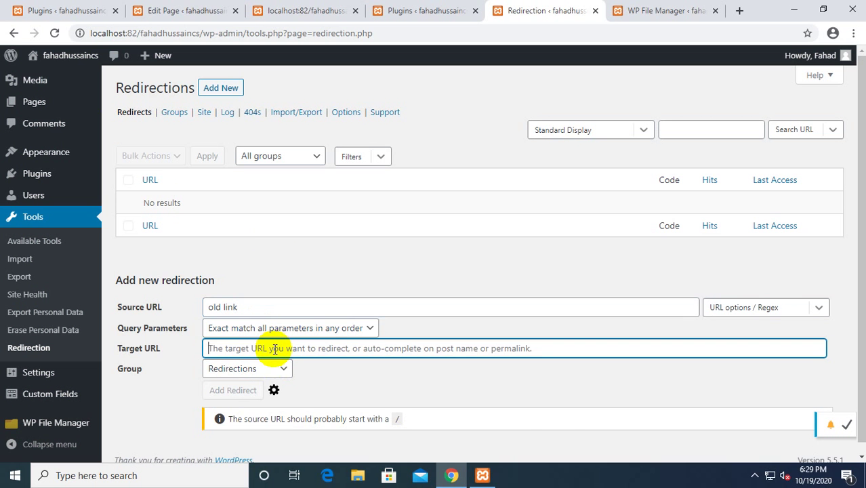
{"action": "type", "text": "new"}
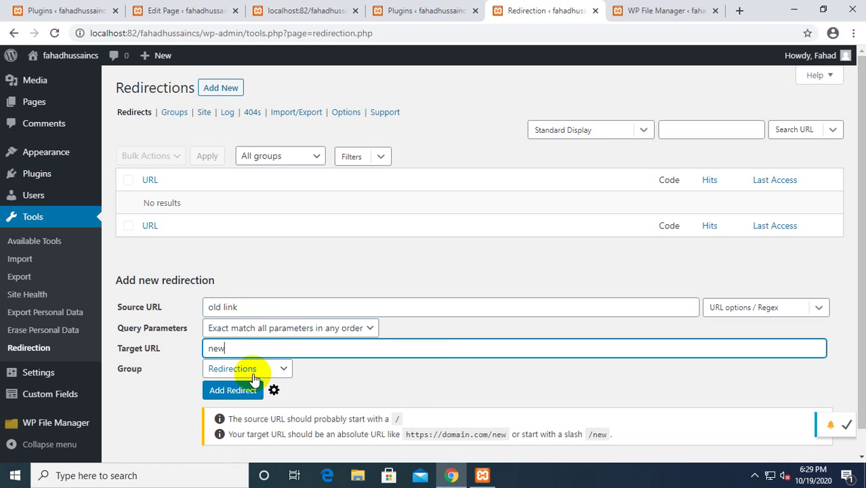
{"action": "type", "text": " link"}
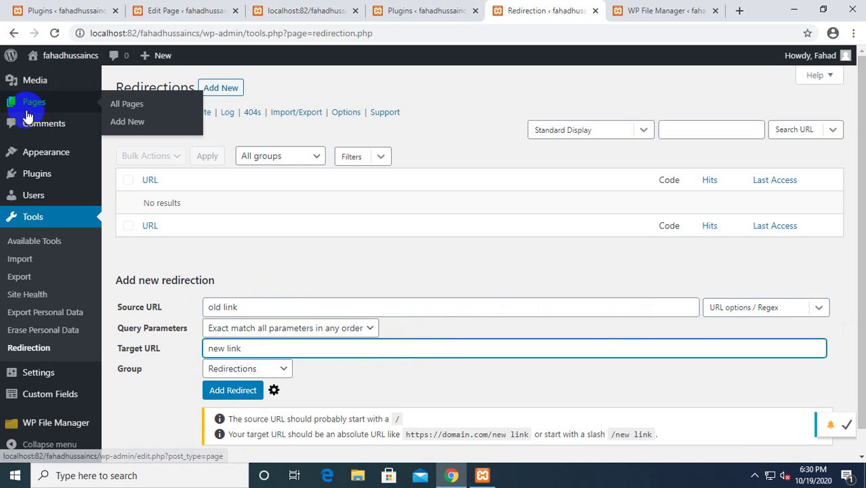
Open the first untitled draft from All Pages and select its permalink URL.
{"action": "left_click", "coordinate": [37, 108]}
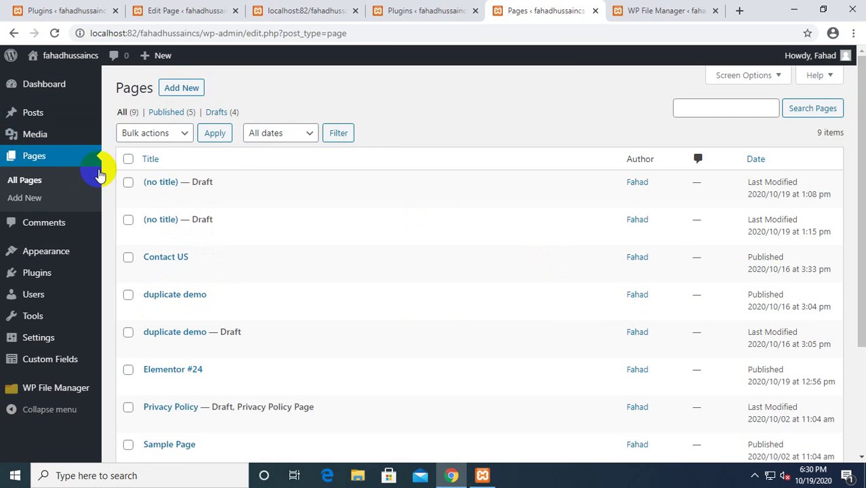
{"action": "scroll", "coordinate": [204, 279], "scroll_direction": "down", "scroll_amount": 1}
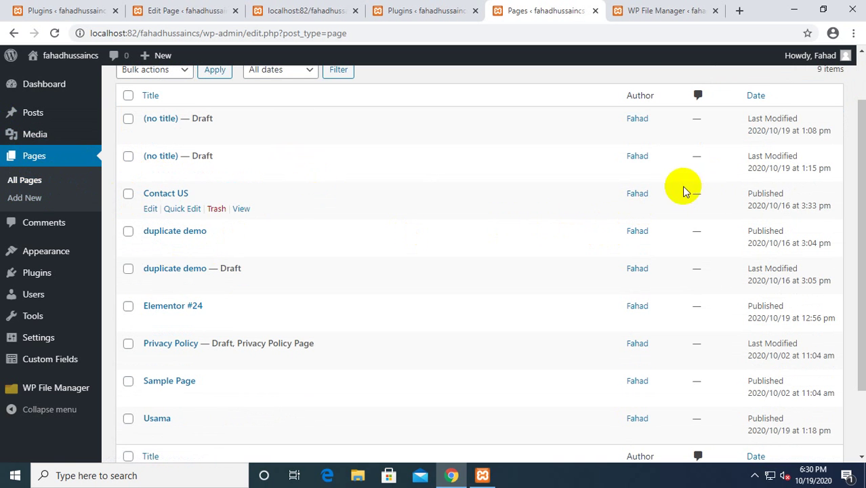
{"action": "scroll", "coordinate": [680, 192], "scroll_direction": "up", "scroll_amount": 1}
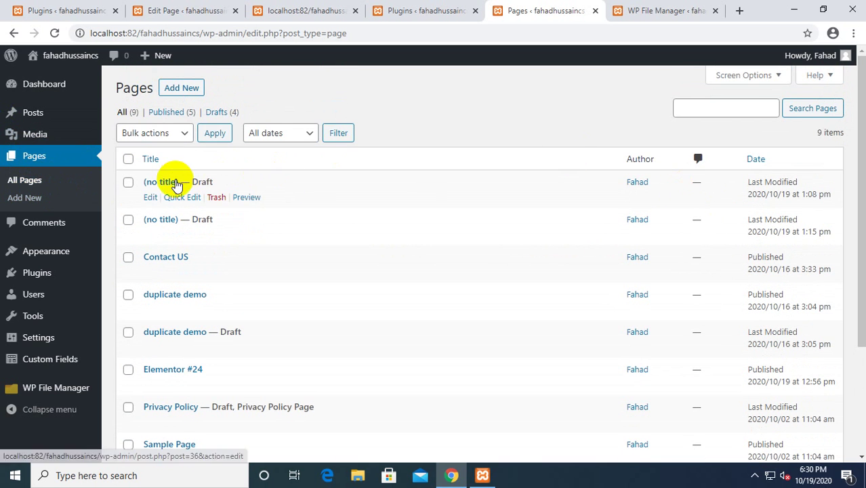
{"action": "left_click", "coordinate": [175, 181]}
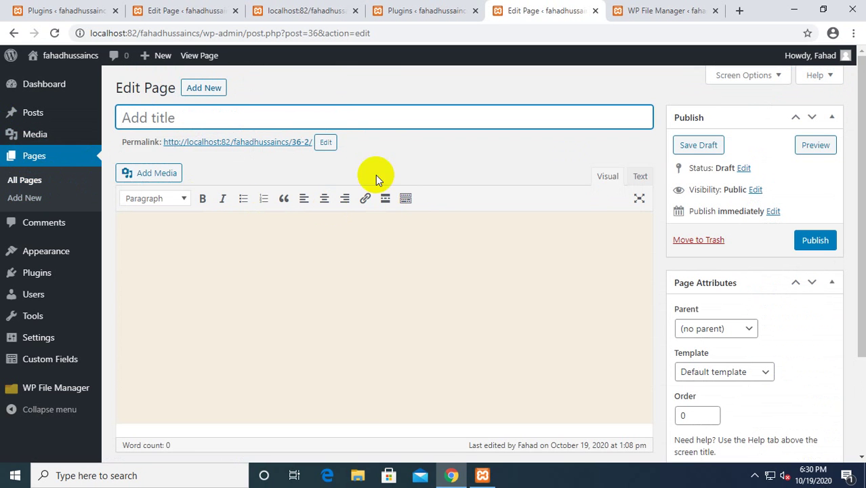
{"action": "left_click", "coordinate": [162, 142]}
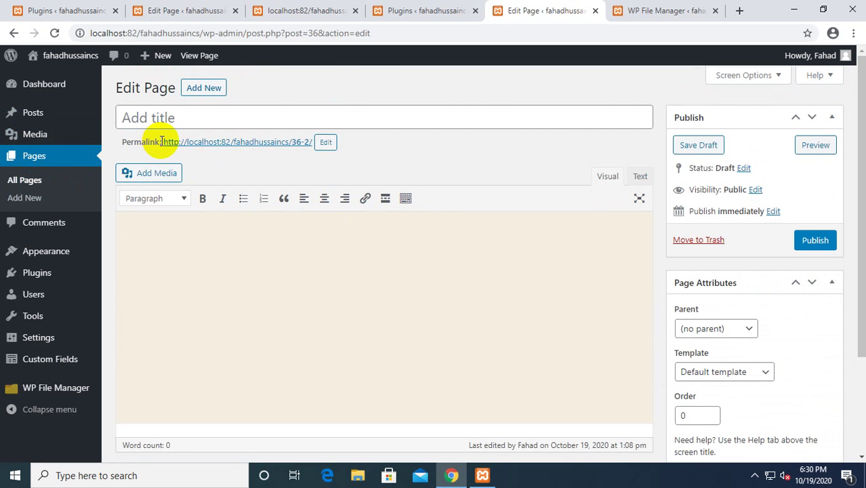
{"action": "left_click_drag", "start_coordinate": [163, 141], "coordinate": [323, 152]}
{"action": "key", "text": "ctrl+c"}
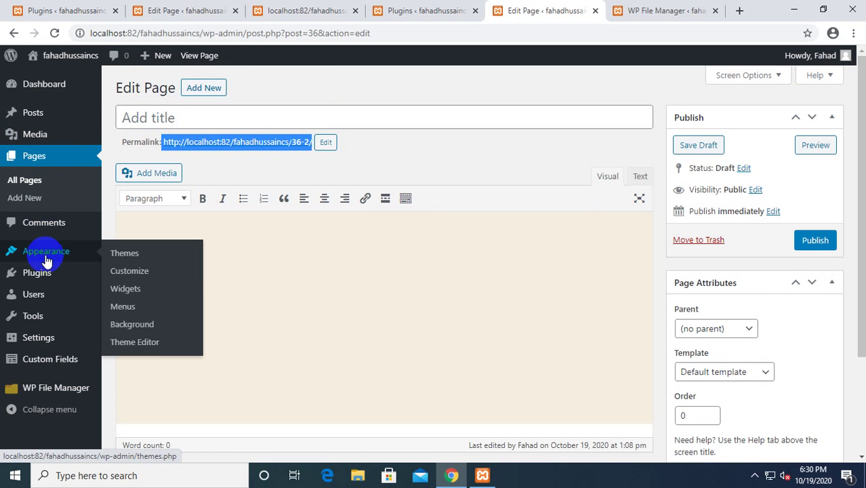
{"action": "mouse_move", "coordinate": [44, 274]}
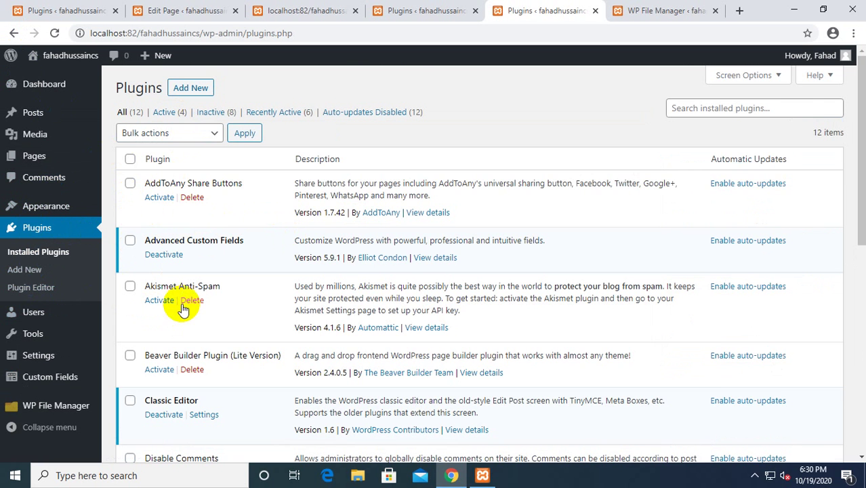
Go to Redirection's settings and open its Redirects list.
{"action": "scroll", "coordinate": [189, 302], "scroll_direction": "down", "scroll_amount": 3}
{"action": "scroll", "coordinate": [174, 319], "scroll_direction": "down", "scroll_amount": 2}
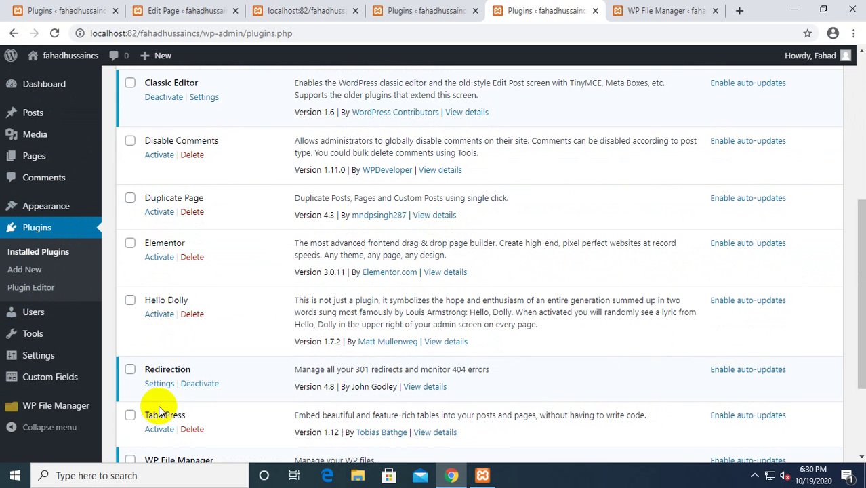
{"action": "left_click", "coordinate": [151, 384]}
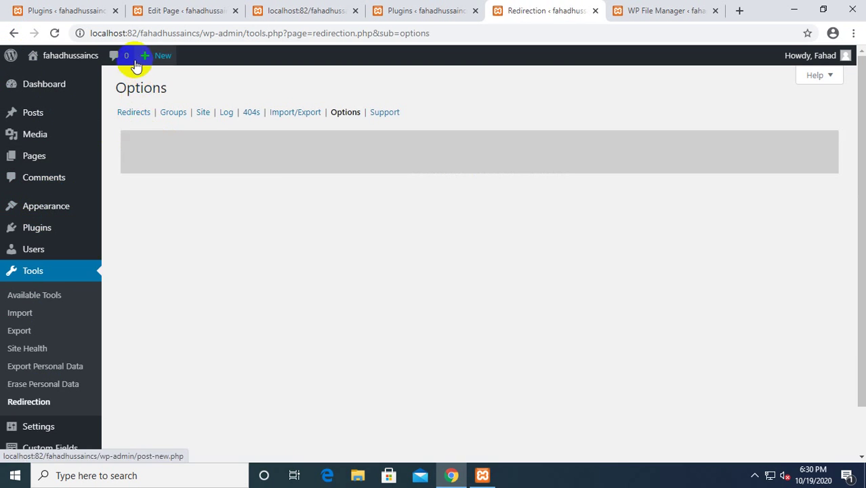
{"action": "left_click", "coordinate": [133, 112]}
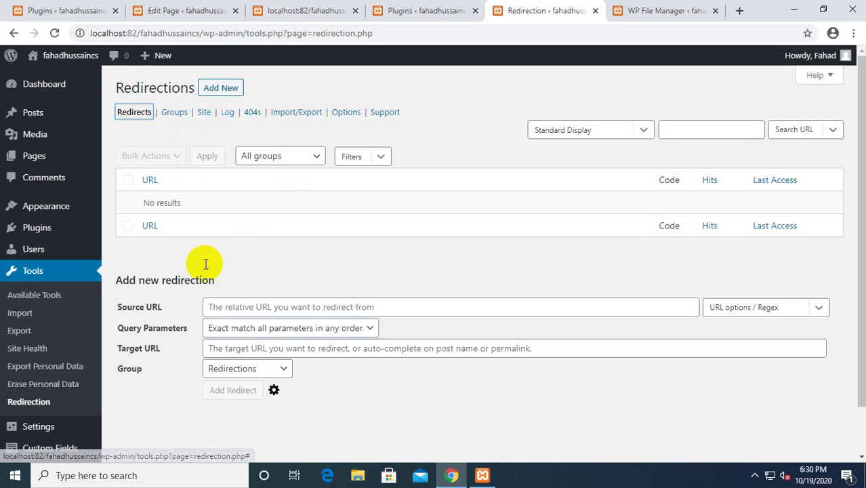
{"action": "left_click", "coordinate": [249, 307]}
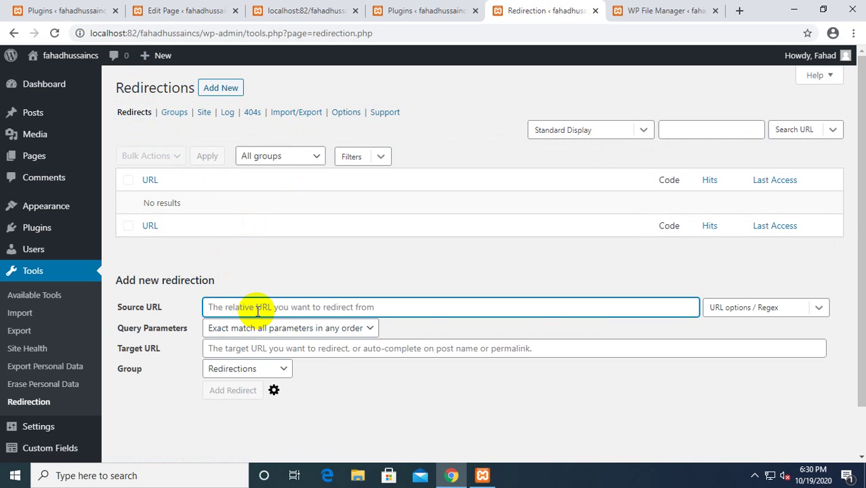
{"action": "key", "text": "ctrl+v"}
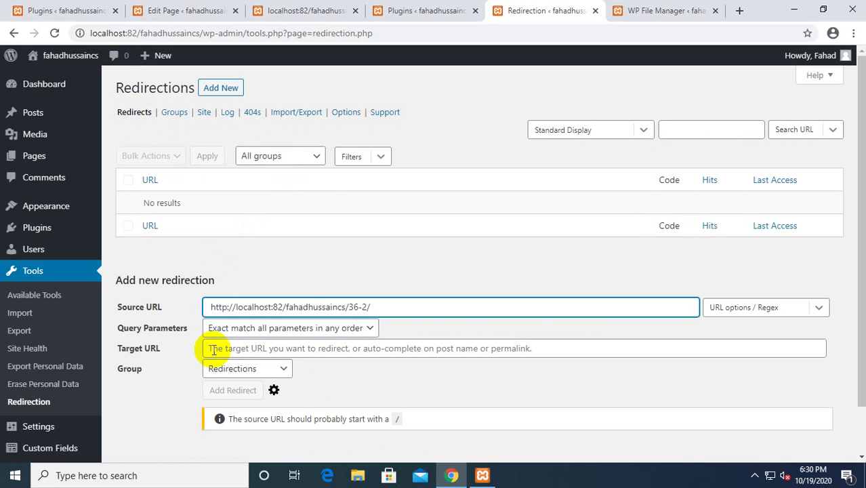
{"action": "left_click", "coordinate": [220, 348]}
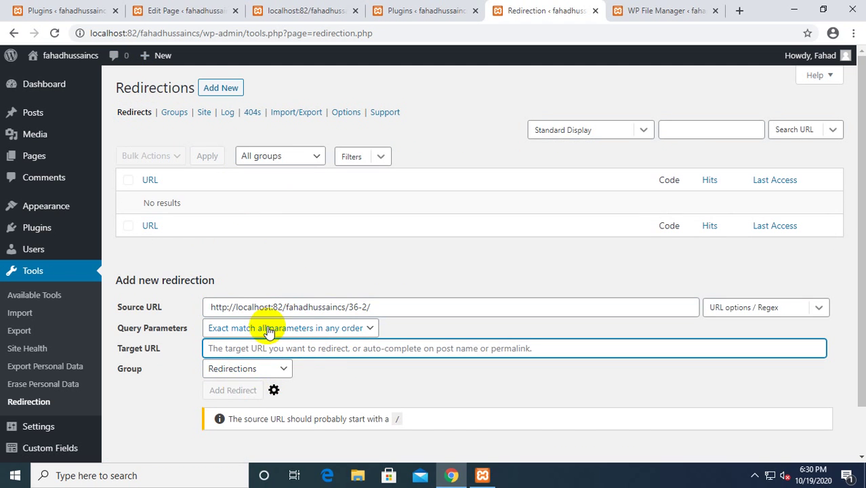
{"action": "key", "text": "ctrl+v"}
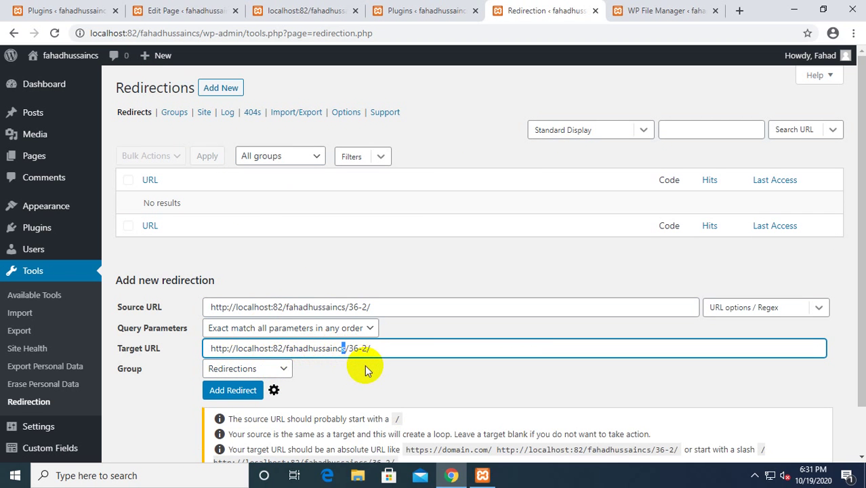
{"action": "key", "text": "BackSpace"}
{"action": "key", "text": "BackSpace"}
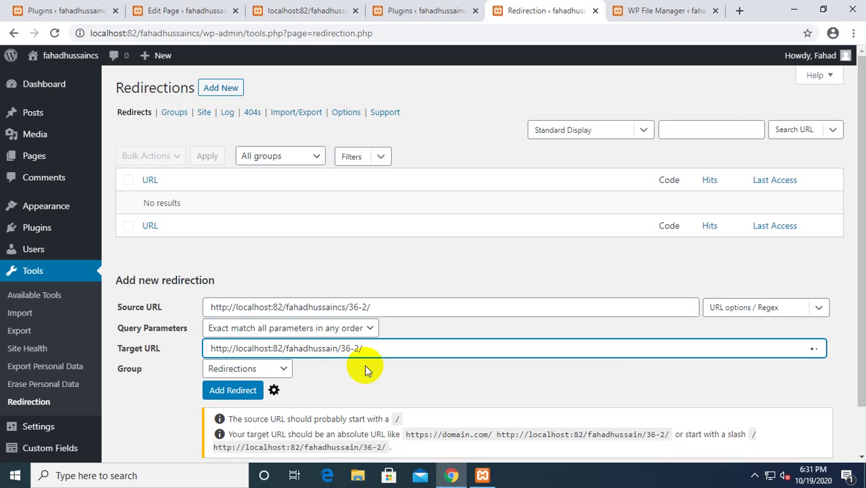
{"action": "left_click", "coordinate": [233, 392]}
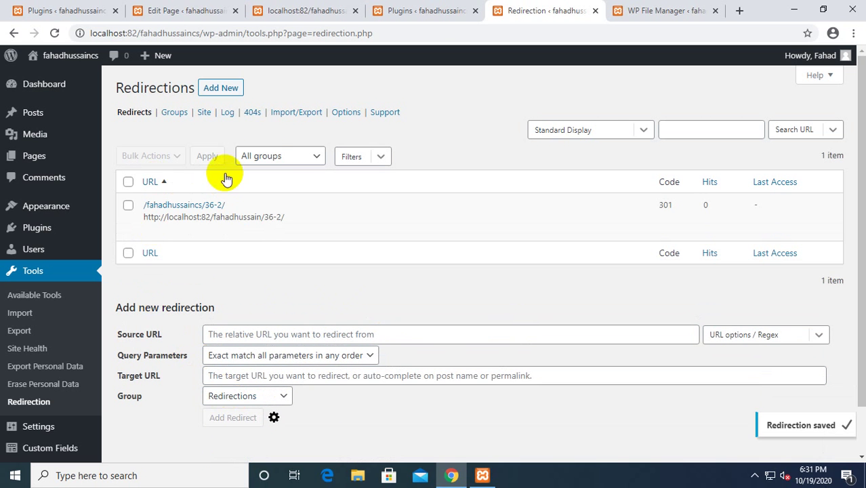
Enable the new redirect rule using the Bulk Actions Enable option.
{"action": "mouse_move", "coordinate": [136, 201]}
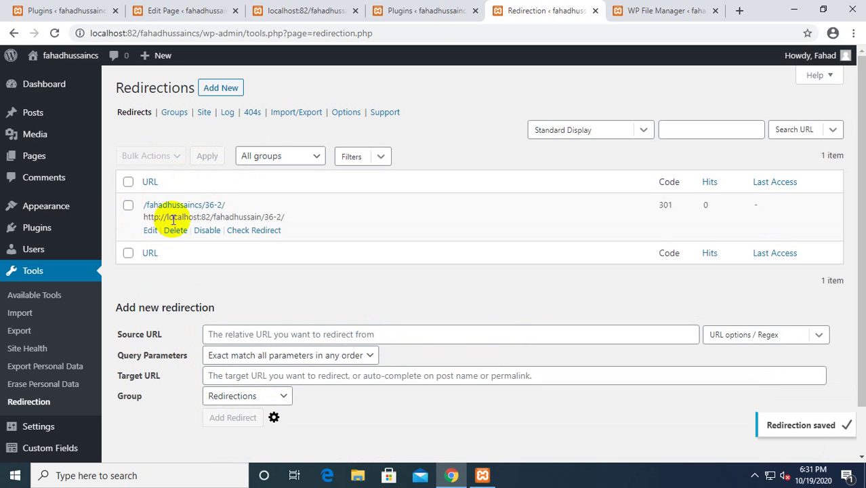
{"action": "left_click", "coordinate": [129, 206]}
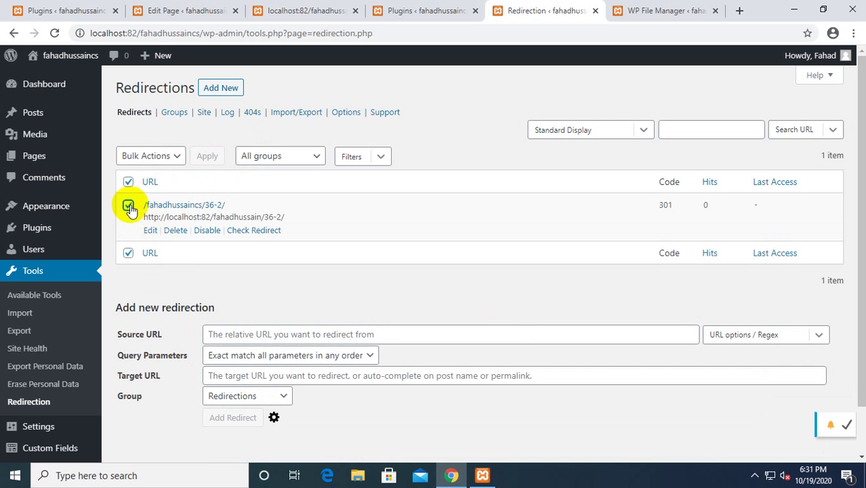
{"action": "left_click", "coordinate": [178, 157]}
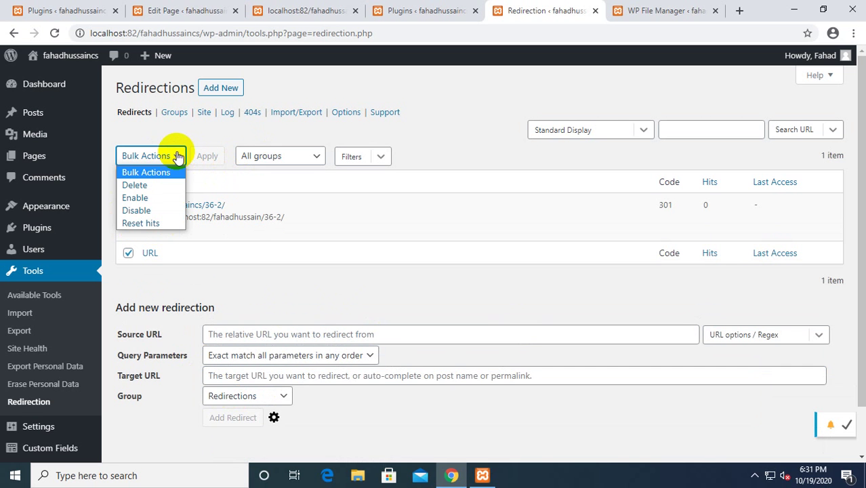
{"action": "left_click", "coordinate": [146, 197]}
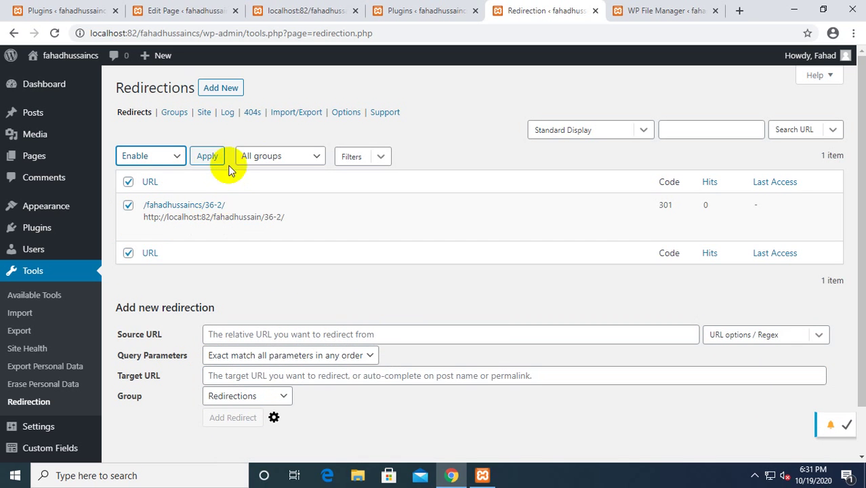
{"action": "left_click", "coordinate": [209, 158]}
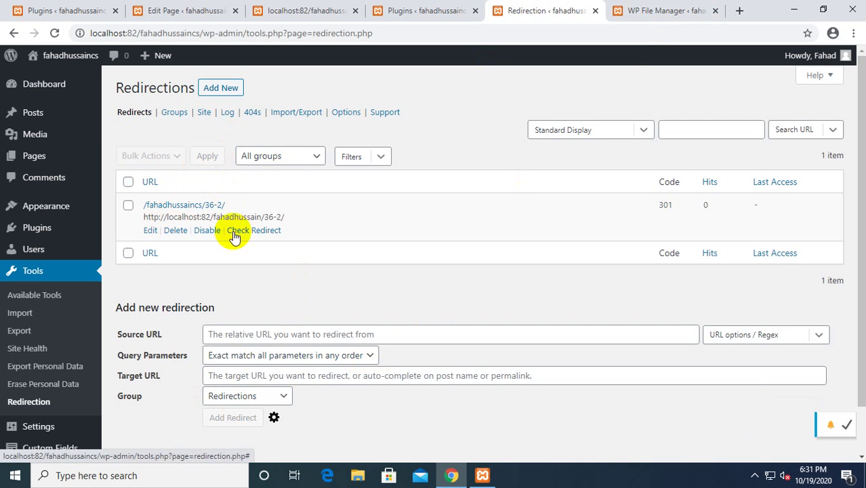
Test the redirect with Check Redirect, then copy its target URL into a new browser tab.
{"action": "left_click", "coordinate": [241, 231]}
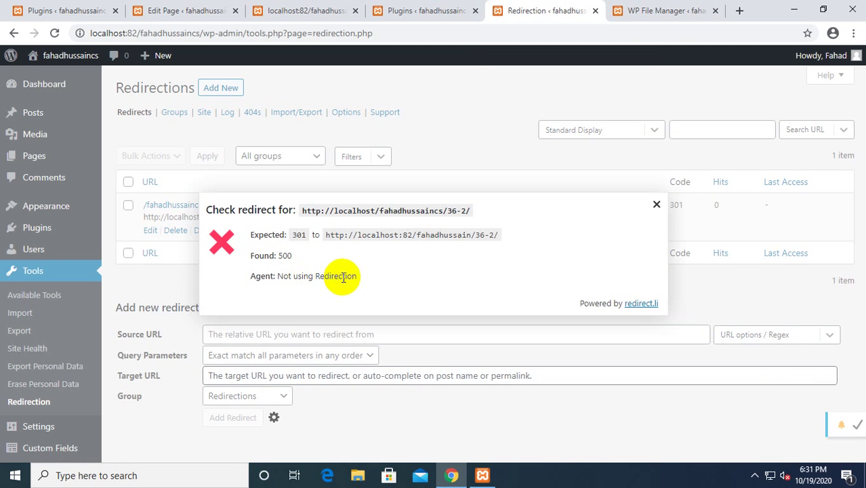
{"action": "left_click", "coordinate": [657, 204]}
{"action": "scroll", "coordinate": [339, 292], "scroll_direction": "down", "scroll_amount": 2}
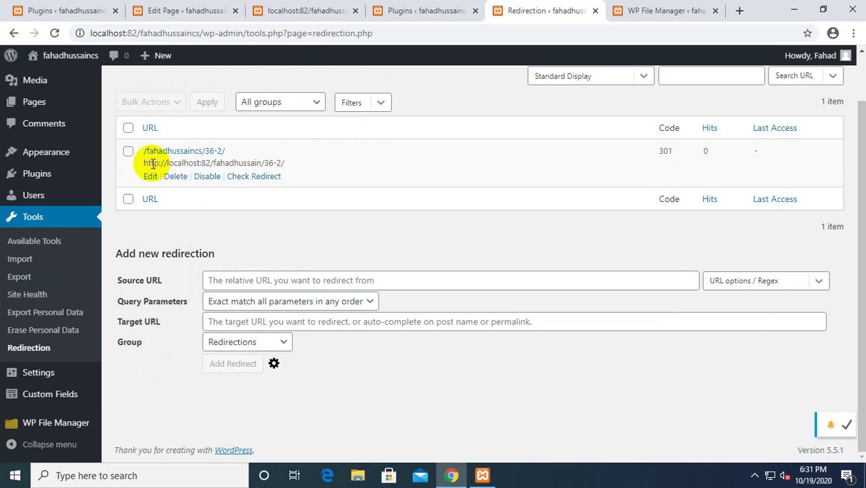
{"action": "left_click_drag", "start_coordinate": [143, 162], "coordinate": [162, 161]}
{"action": "left_click", "coordinate": [292, 163]}
{"action": "left_click", "coordinate": [269, 155]}
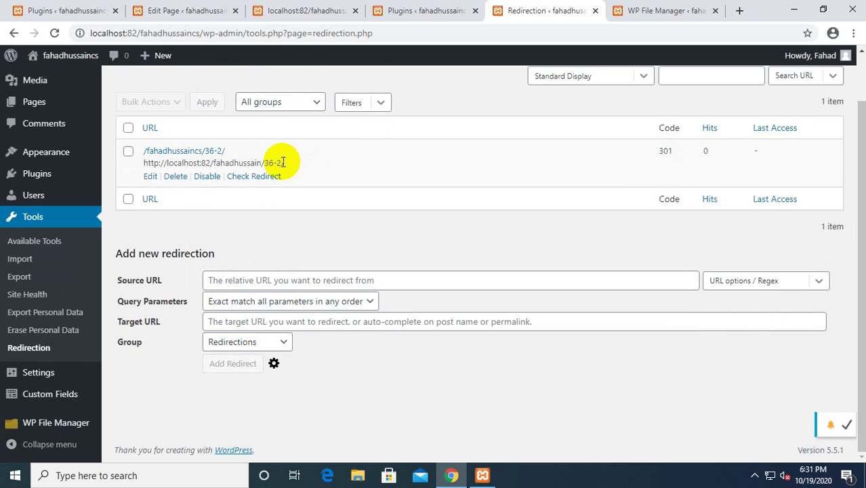
{"action": "left_click_drag", "start_coordinate": [284, 163], "coordinate": [145, 161]}
{"action": "key", "text": "ctrl+c"}
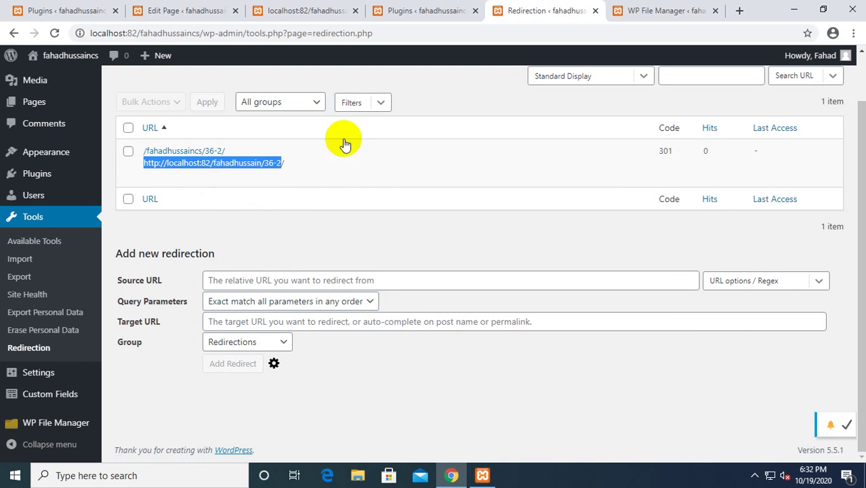
{"action": "left_click", "coordinate": [740, 11]}
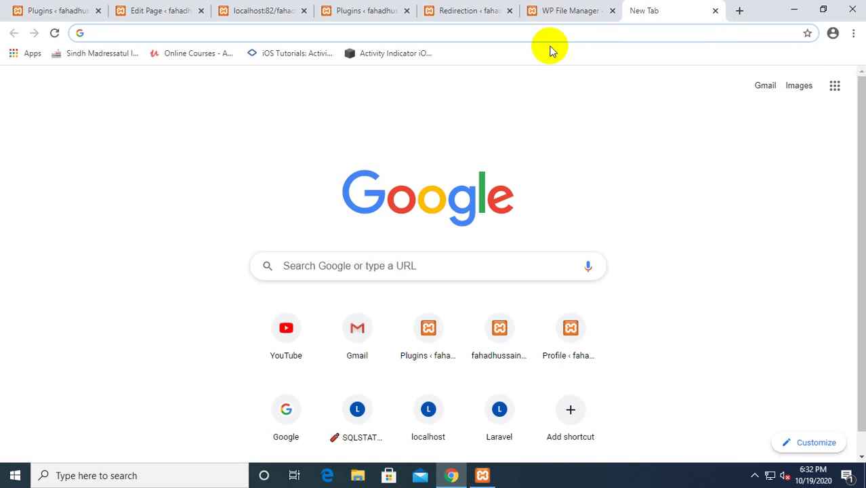
Load localhost:82/fahadhussain/36-2/ in the new tab, which returns a 404 Object not found page.
{"action": "key", "text": "ctrl+v"}
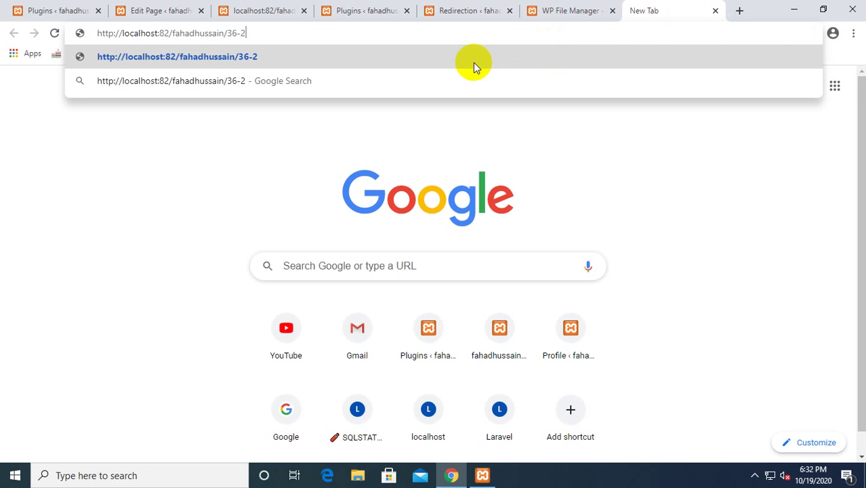
{"action": "type", "text": "/"}
{"action": "key", "text": "Return"}
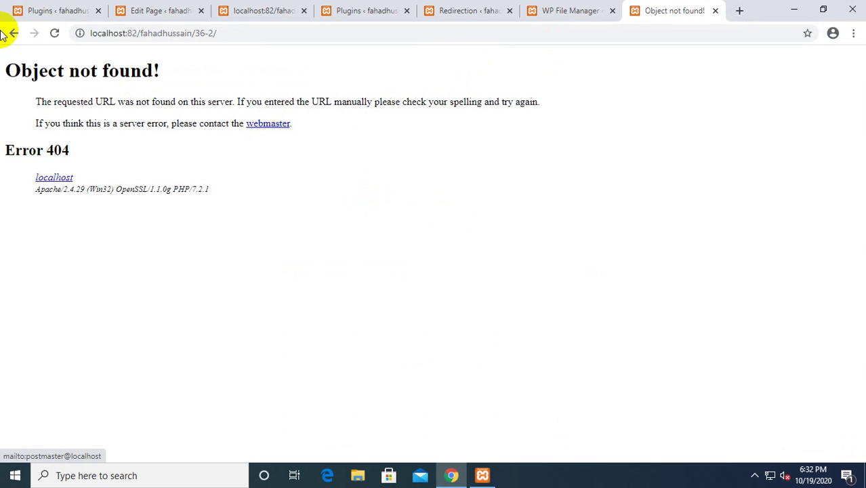
Return to the Redirection tab and show the WordPress Pages list.
{"action": "left_click", "coordinate": [582, 11]}
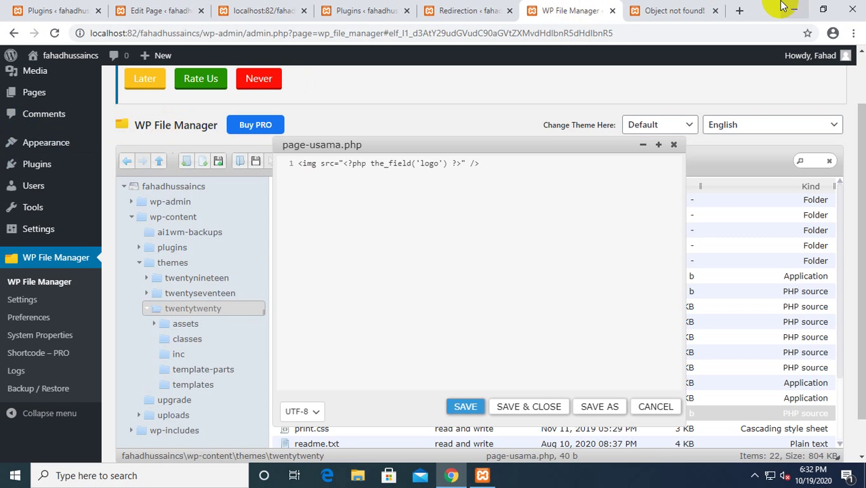
{"action": "left_click", "coordinate": [484, 20]}
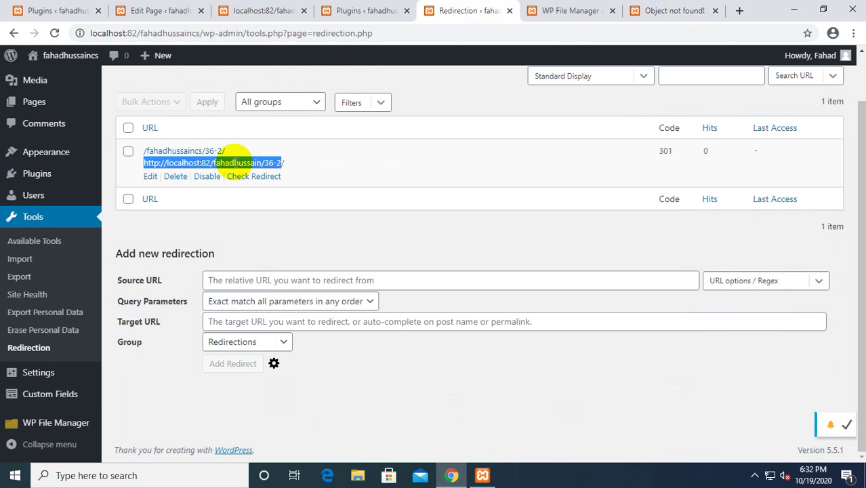
{"action": "left_click", "coordinate": [38, 102]}
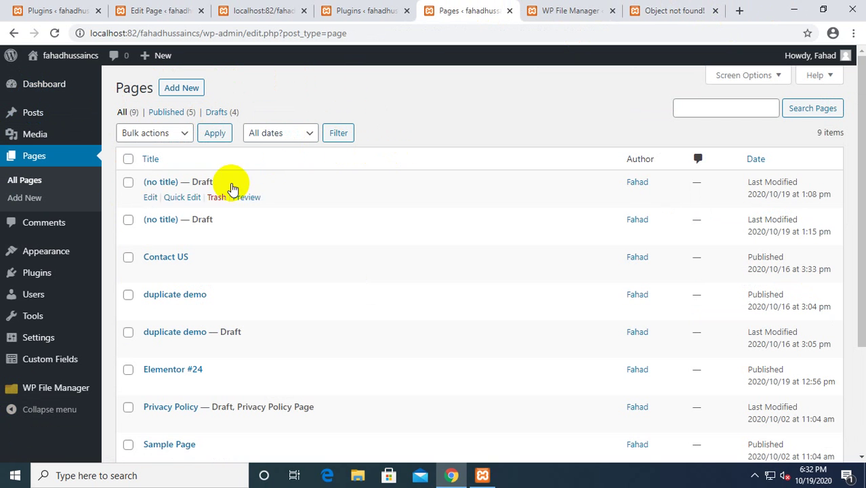
Open the first untitled draft page and preview it in a new tab.
{"action": "mouse_move", "coordinate": [154, 278]}
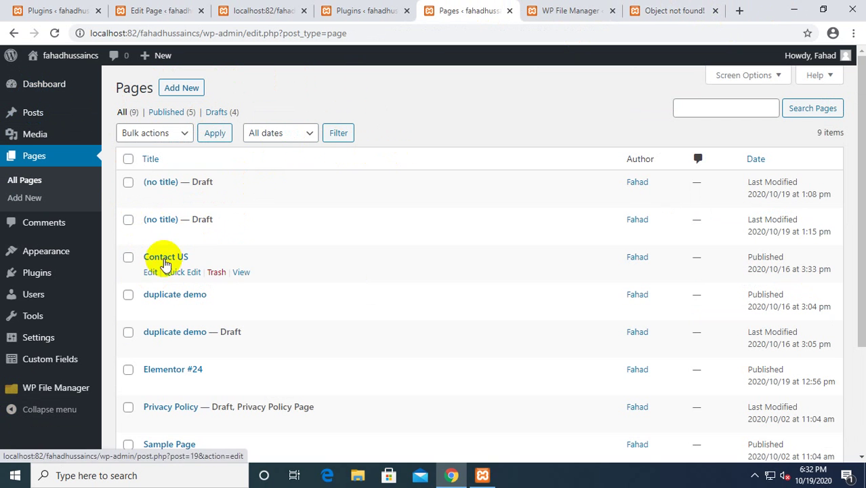
{"action": "mouse_move", "coordinate": [443, 188]}
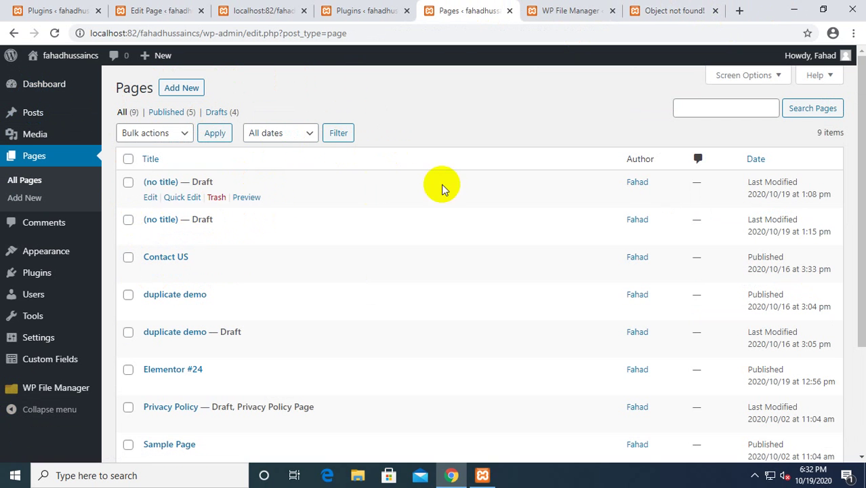
{"action": "left_click", "coordinate": [149, 197]}
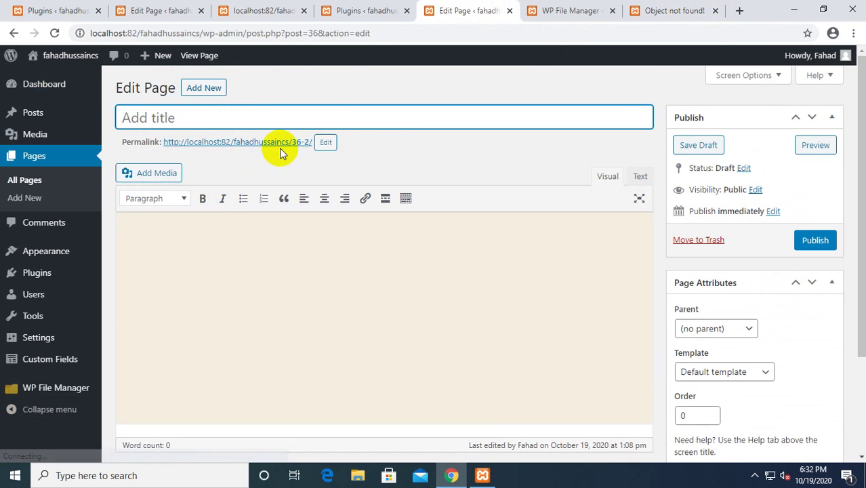
{"action": "left_click", "coordinate": [283, 143]}
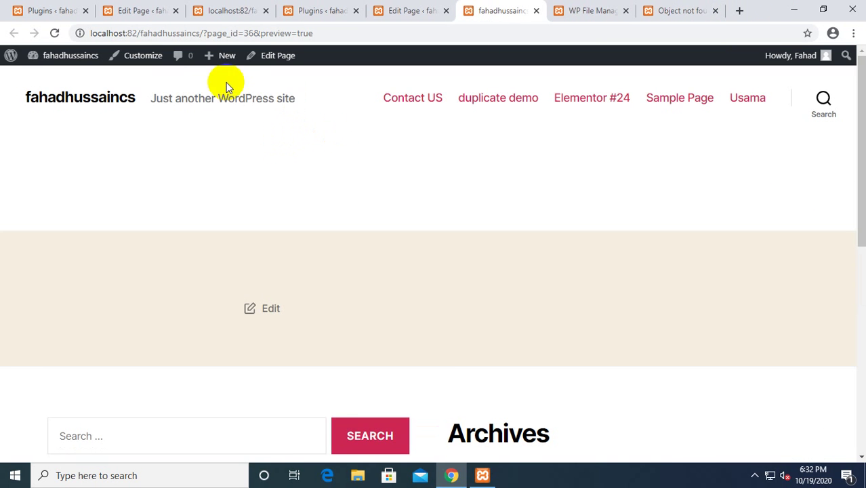
{"action": "left_click", "coordinate": [200, 34]}
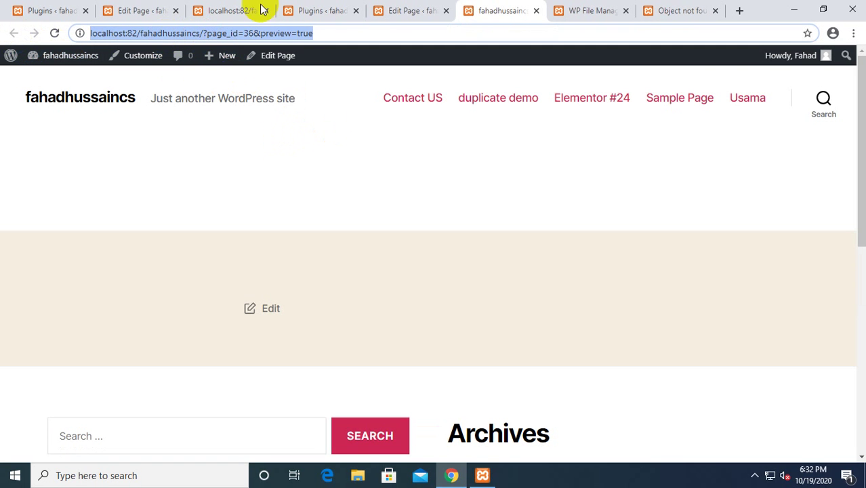
{"action": "left_click", "coordinate": [419, 12]}
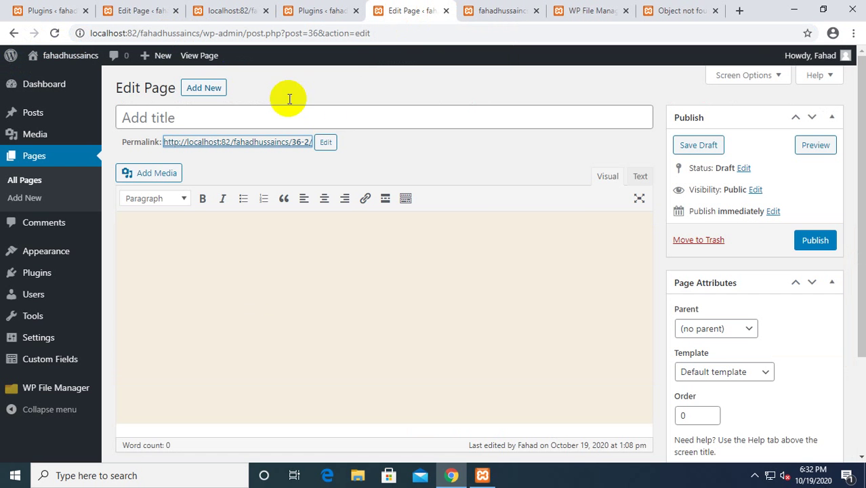
Set the permalink slug to http-localhost82-fahadhussain-36-2, publish, and recheck the 404 page.
{"action": "left_click", "coordinate": [325, 143]}
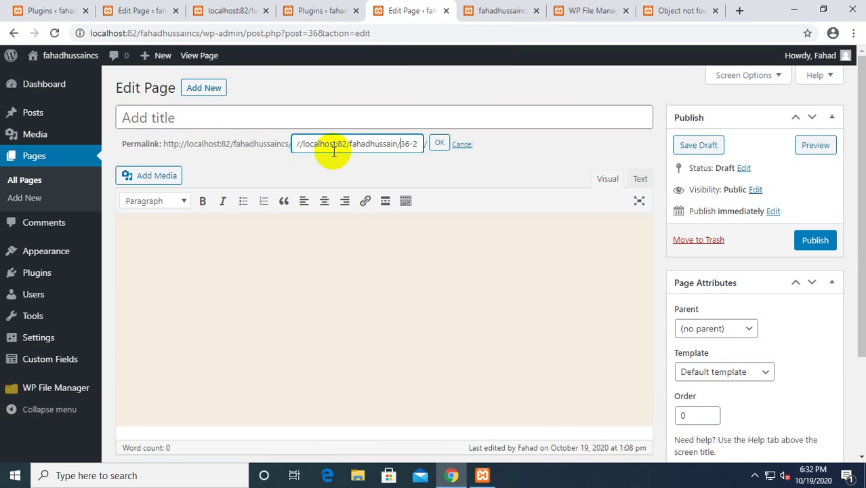
{"action": "left_click", "coordinate": [440, 143]}
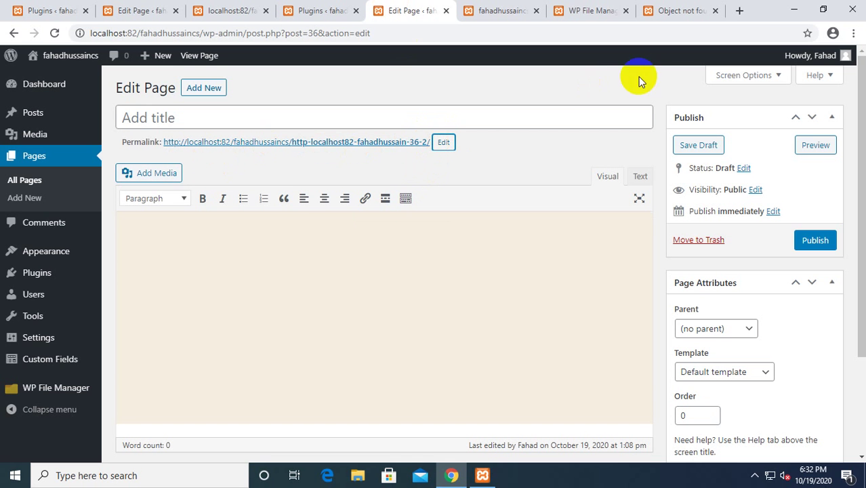
{"action": "scroll", "coordinate": [412, 314], "scroll_direction": "down", "scroll_amount": 3}
{"action": "scroll", "coordinate": [576, 256], "scroll_direction": "up", "scroll_amount": 3}
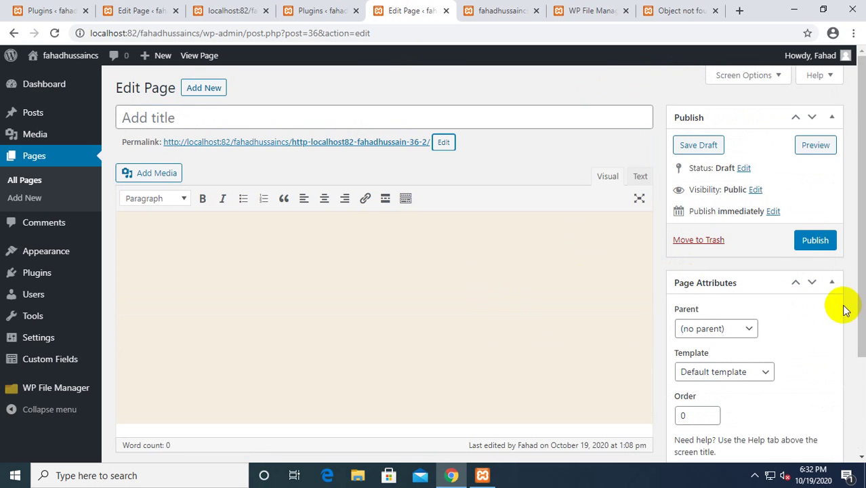
{"action": "left_click", "coordinate": [814, 243]}
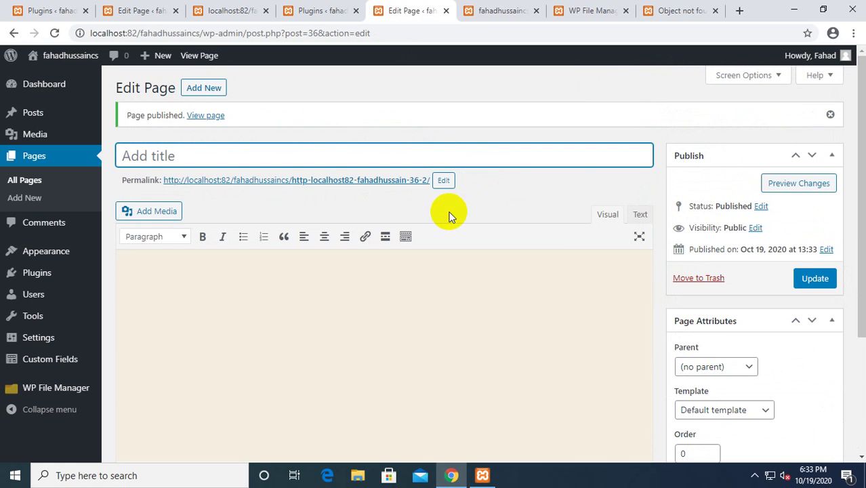
{"action": "left_click", "coordinate": [739, 11]}
{"action": "left_click", "coordinate": [615, 10]}
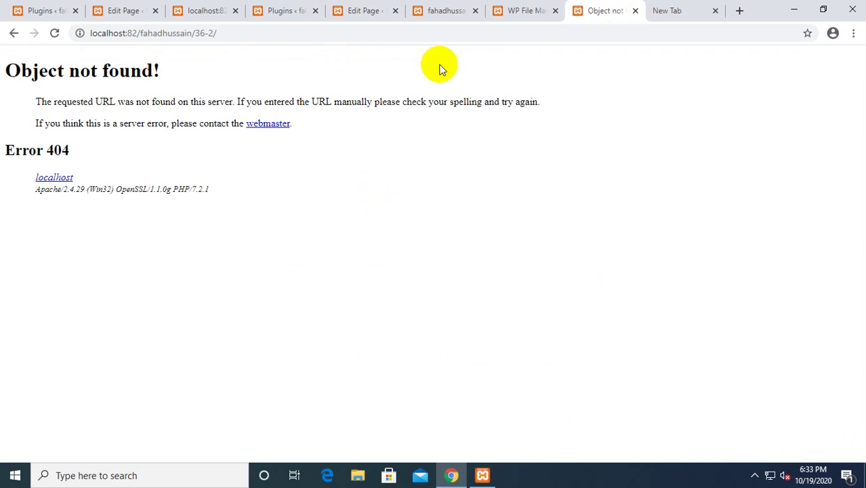
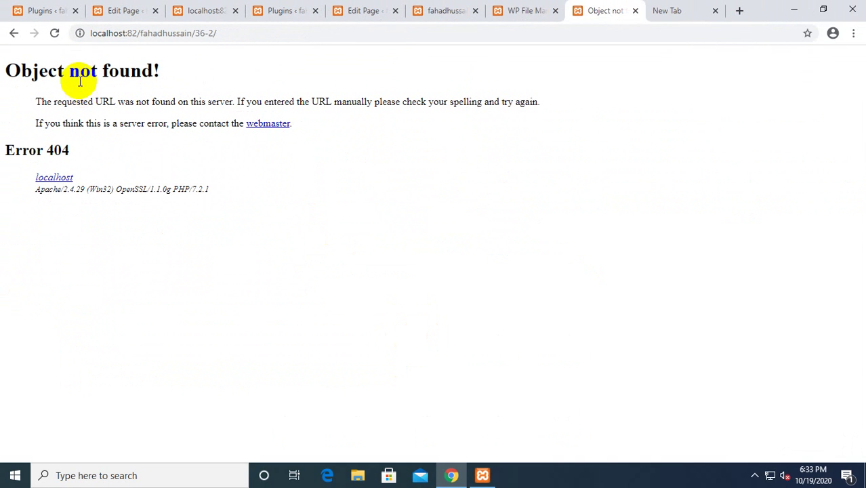
Reload the 404 page and open the published page's permalink in a new tab.
{"action": "left_click", "coordinate": [56, 34]}
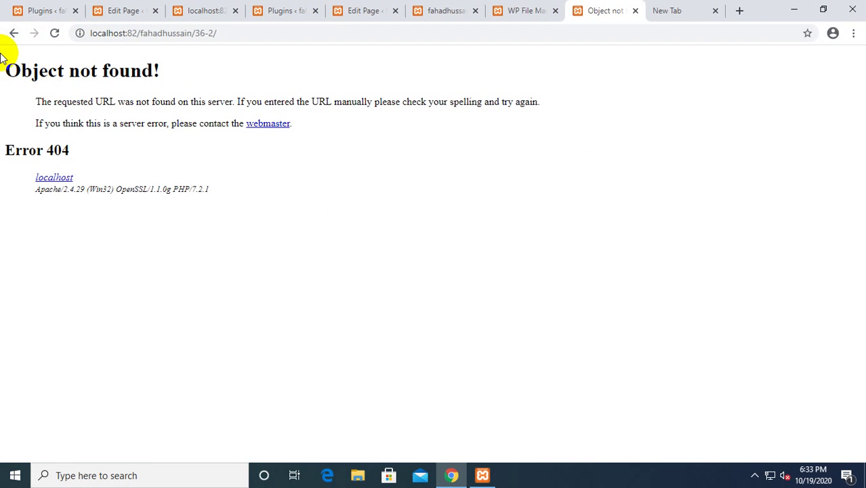
{"action": "left_click", "coordinate": [453, 10]}
{"action": "left_click", "coordinate": [374, 10]}
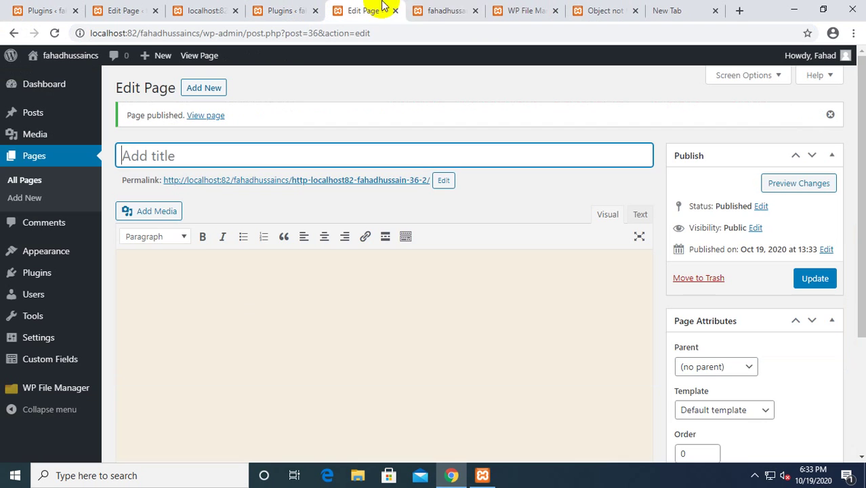
{"action": "right_click", "coordinate": [393, 185]}
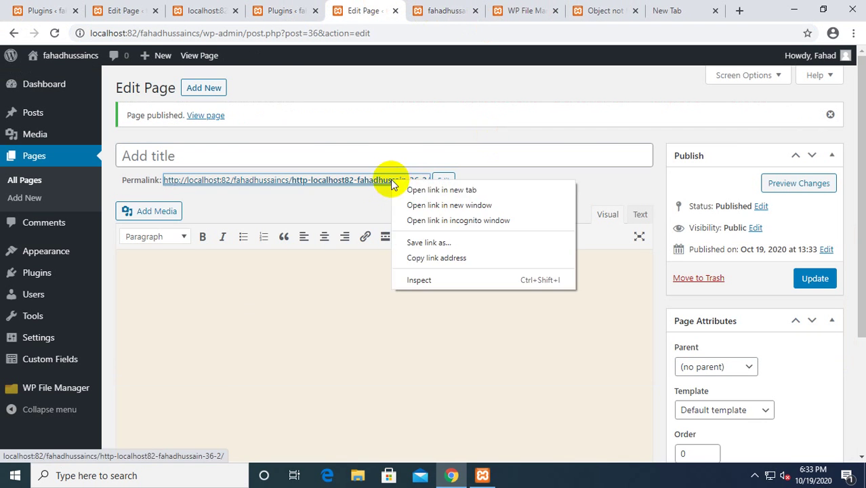
{"action": "left_click", "coordinate": [425, 189]}
{"action": "left_click", "coordinate": [412, 6]}
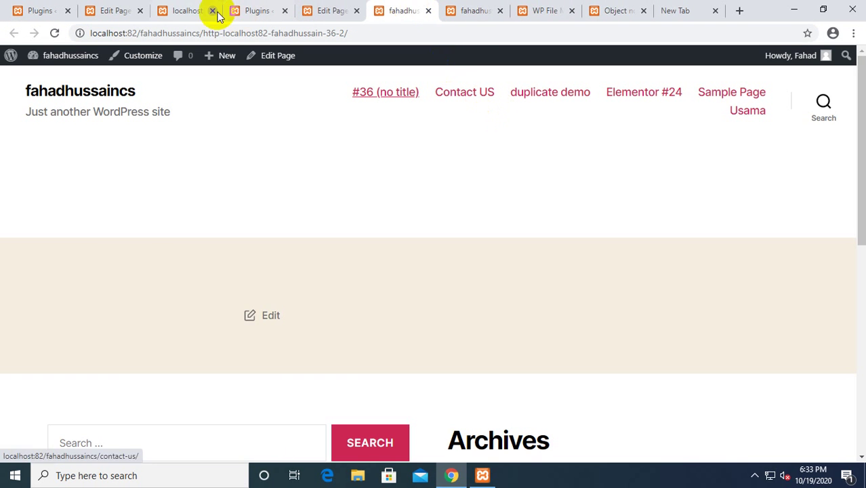
Inspect the published page's web address, then go back to the Edit Page screen.
{"action": "left_click_drag", "start_coordinate": [202, 32], "coordinate": [345, 32]}
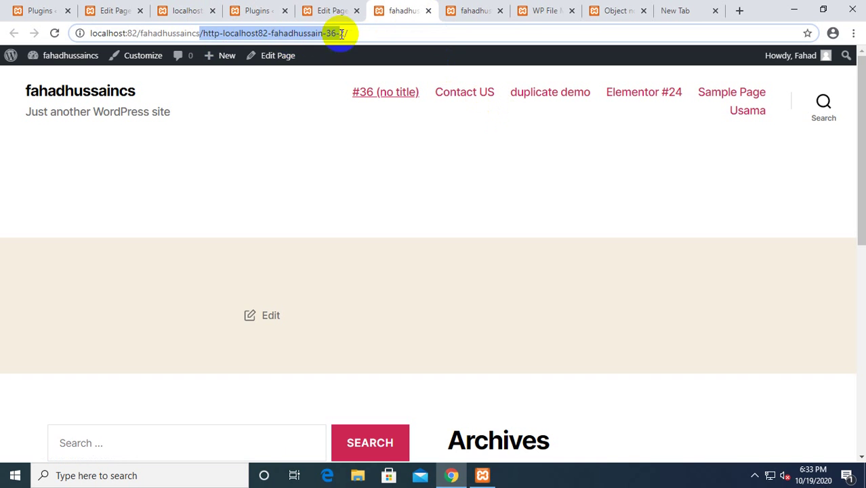
{"action": "left_click", "coordinate": [208, 33]}
{"action": "left_click_drag", "start_coordinate": [207, 33], "coordinate": [74, 49]}
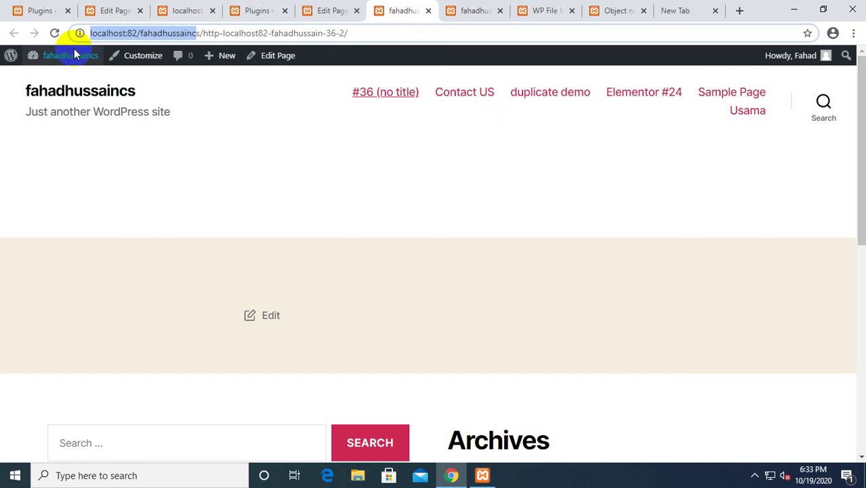
{"action": "left_click", "coordinate": [331, 10]}
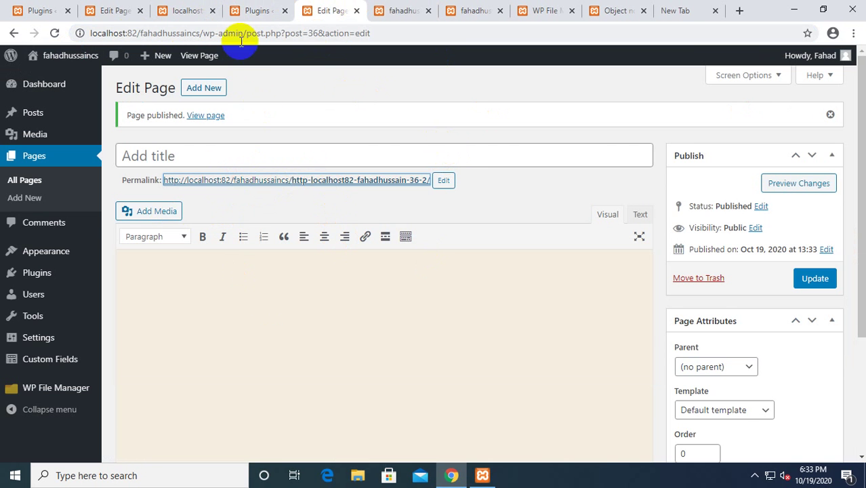
{"action": "left_click", "coordinate": [264, 6]}
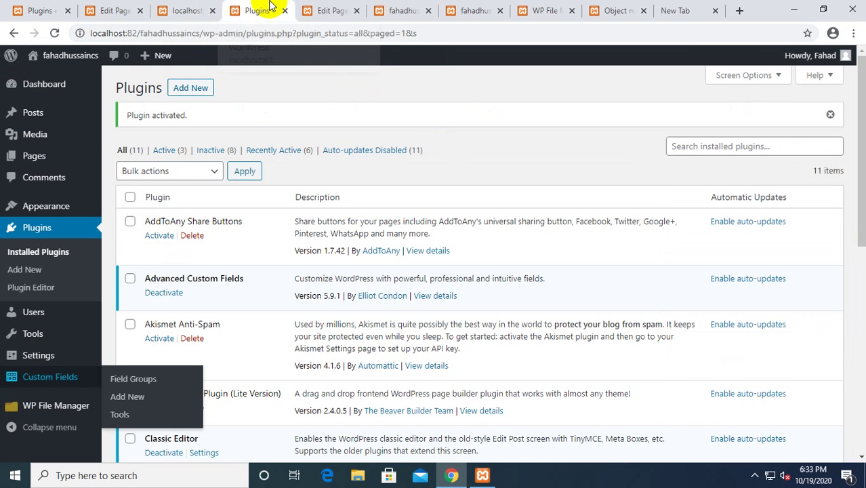
{"action": "left_click", "coordinate": [331, 8]}
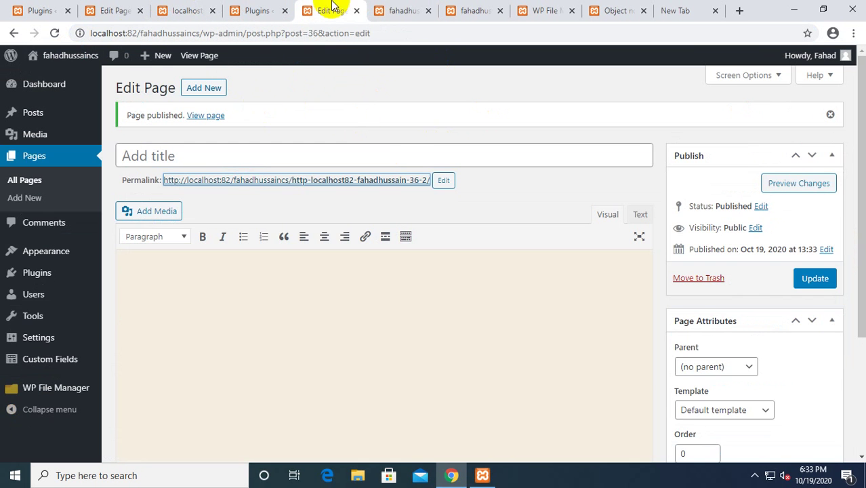
Replace the permalink slug with 36-2, giving the address …/fahadhussaincs/36-2/.
{"action": "left_click", "coordinate": [443, 181]}
{"action": "triple_click", "coordinate": [388, 181]}
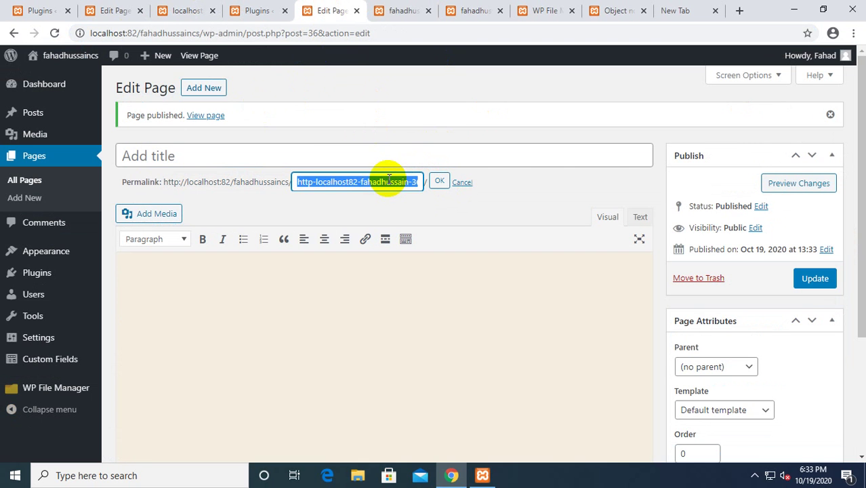
{"action": "type", "text": "\\"}
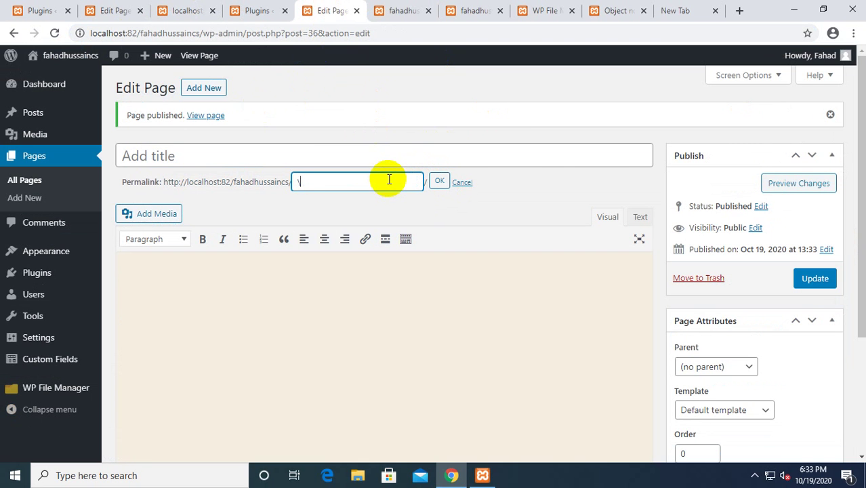
{"action": "key", "text": "ctrl+z"}
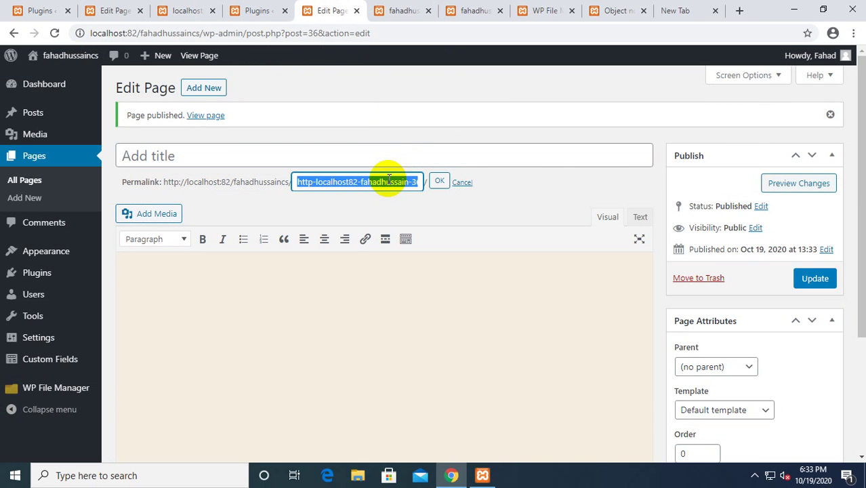
{"action": "type", "text": "\\\\\\"}
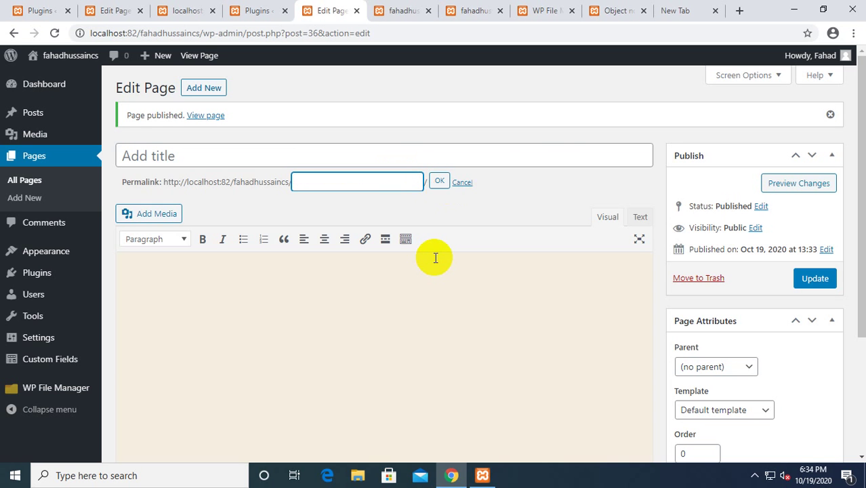
{"action": "type", "text": "36-2"}
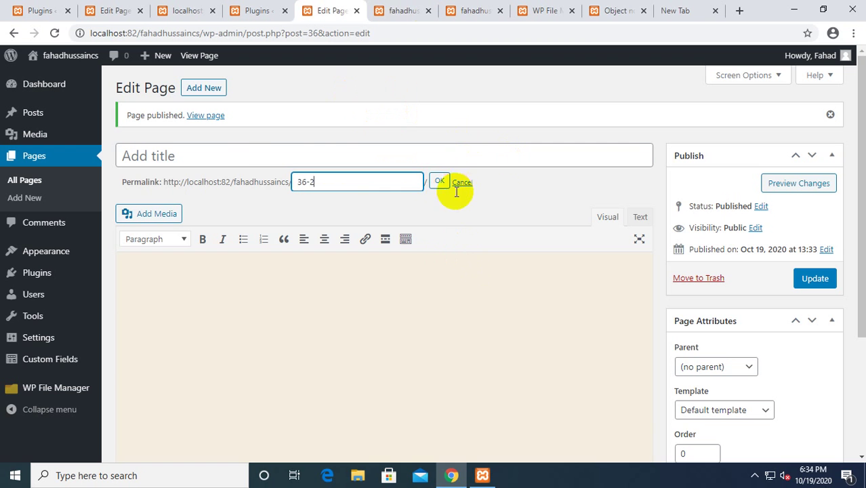
{"action": "triple_click", "coordinate": [444, 169]}
{"action": "left_click", "coordinate": [450, 182]}
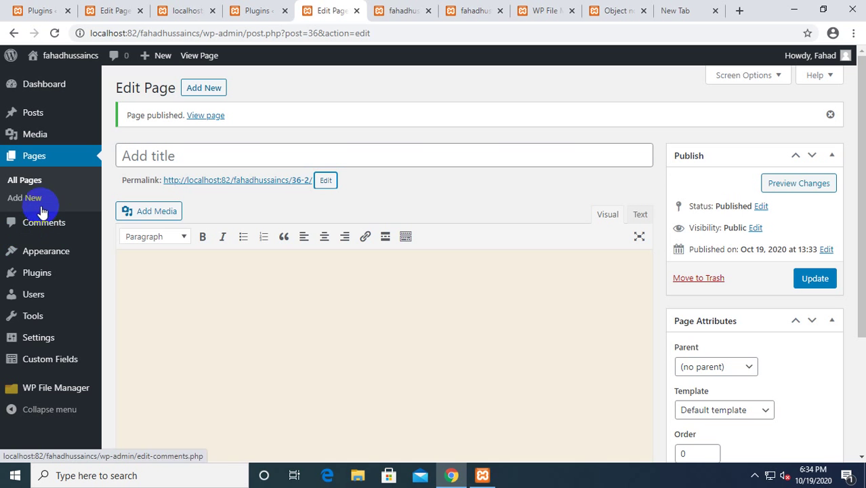
Open the Redirection plugin's settings from the Plugins list and save its options.
{"action": "mouse_move", "coordinate": [52, 252]}
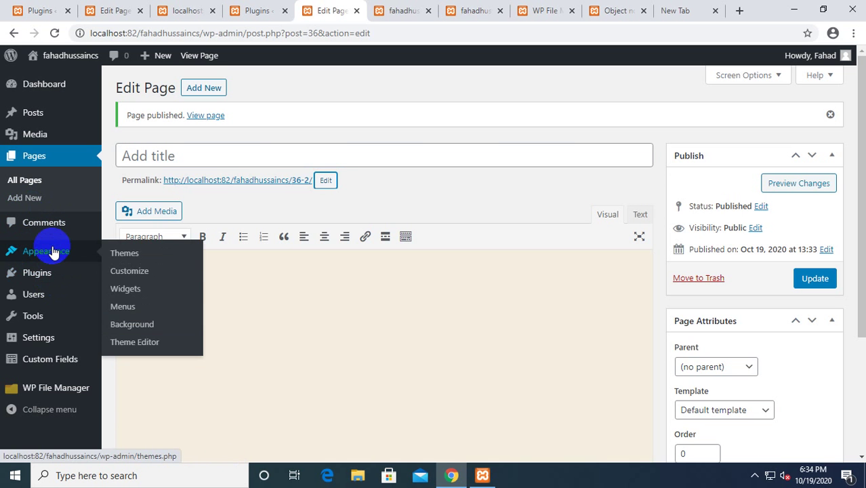
{"action": "left_click", "coordinate": [45, 270]}
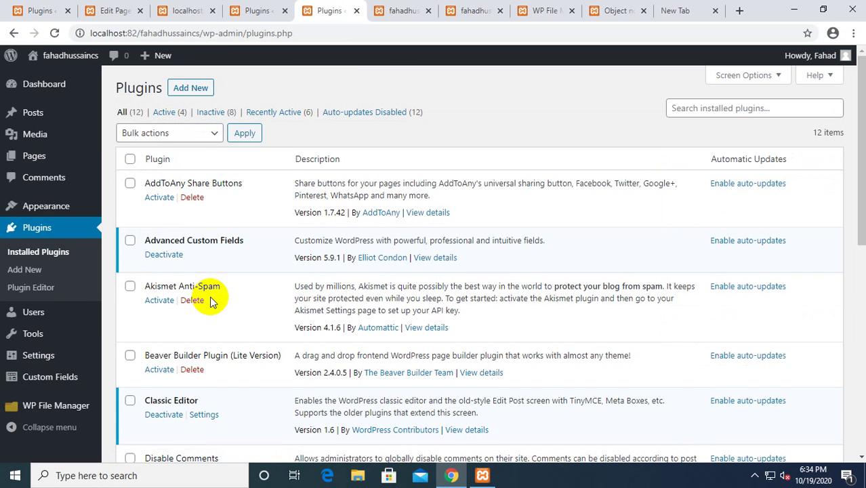
{"action": "scroll", "coordinate": [214, 305], "scroll_direction": "down", "scroll_amount": 5}
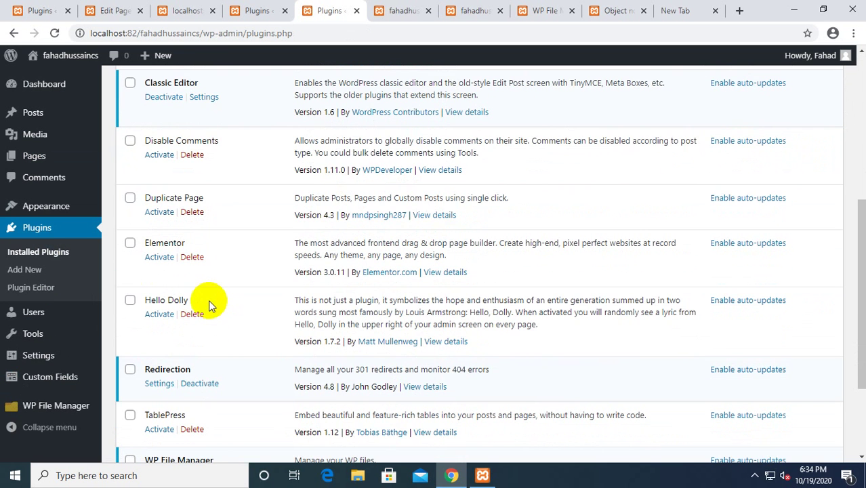
{"action": "left_click", "coordinate": [161, 381]}
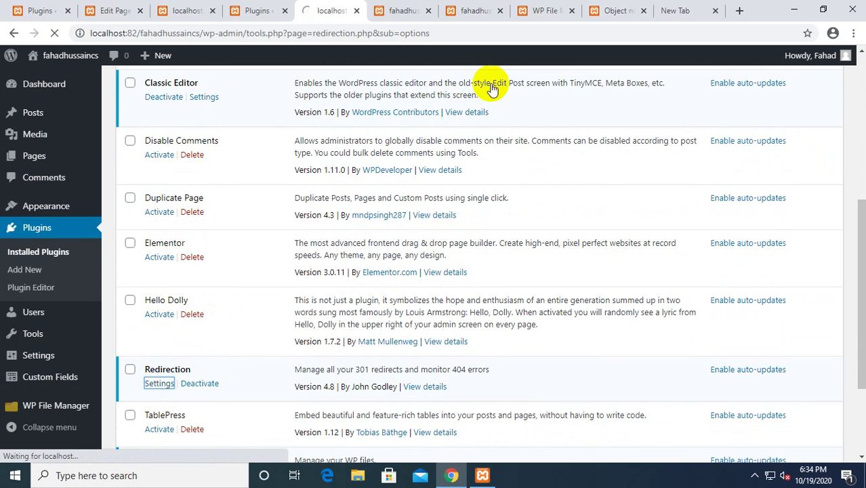
{"action": "scroll", "coordinate": [370, 251], "scroll_direction": "down", "scroll_amount": 10}
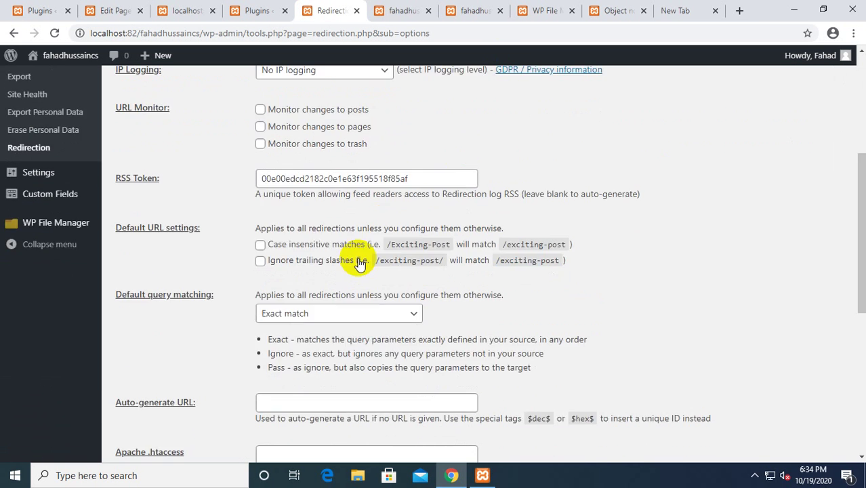
{"action": "left_click", "coordinate": [133, 230]}
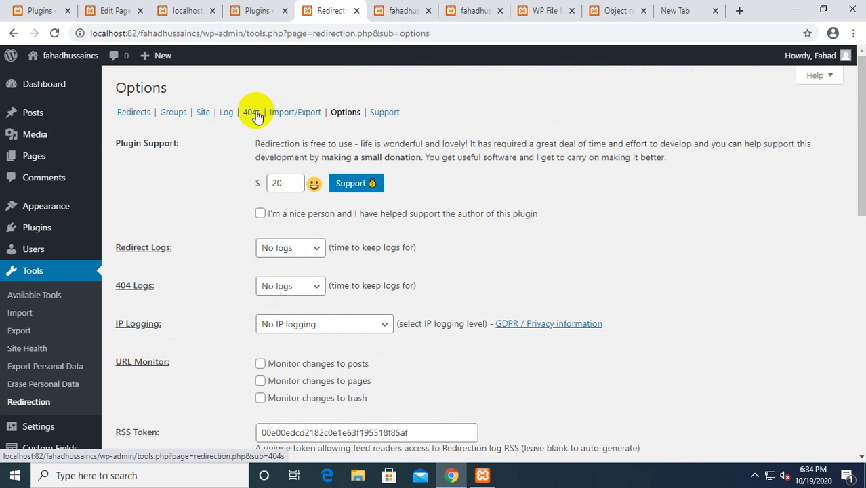
Edit the 36-2 redirect, paste the server address before the source path, and save it.
{"action": "left_click", "coordinate": [122, 112]}
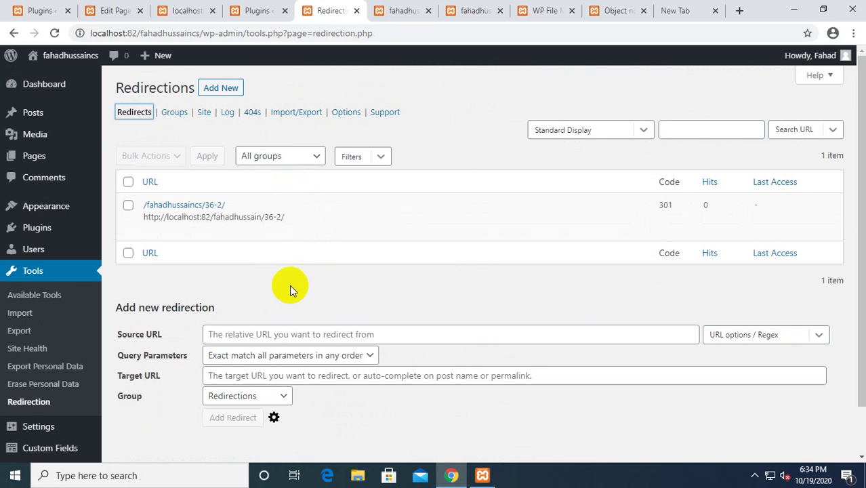
{"action": "mouse_move", "coordinate": [232, 211]}
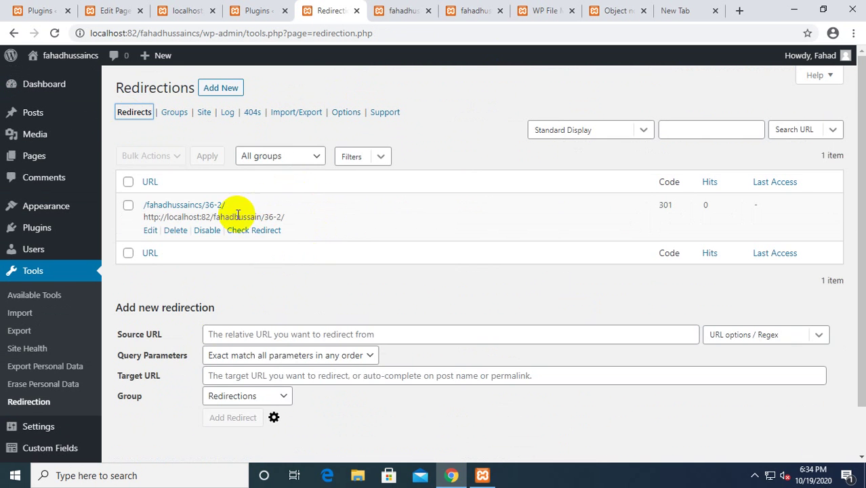
{"action": "left_click", "coordinate": [150, 231]}
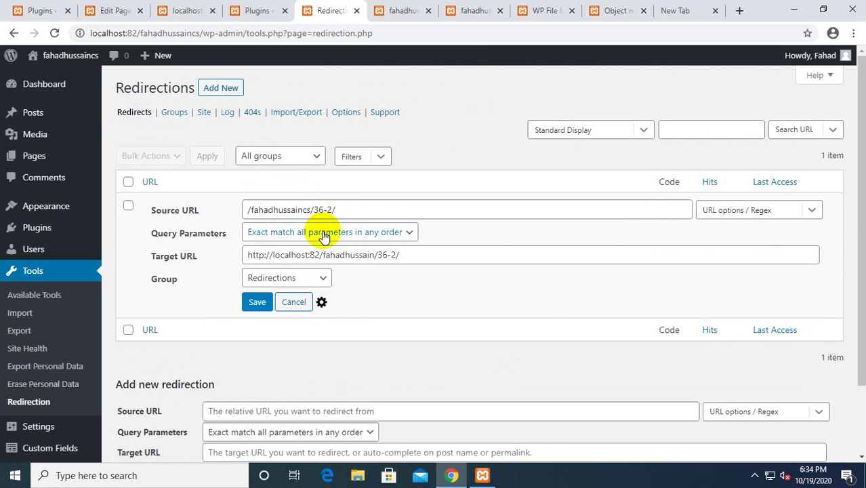
{"action": "left_click", "coordinate": [353, 207]}
{"action": "double_click", "coordinate": [257, 210]}
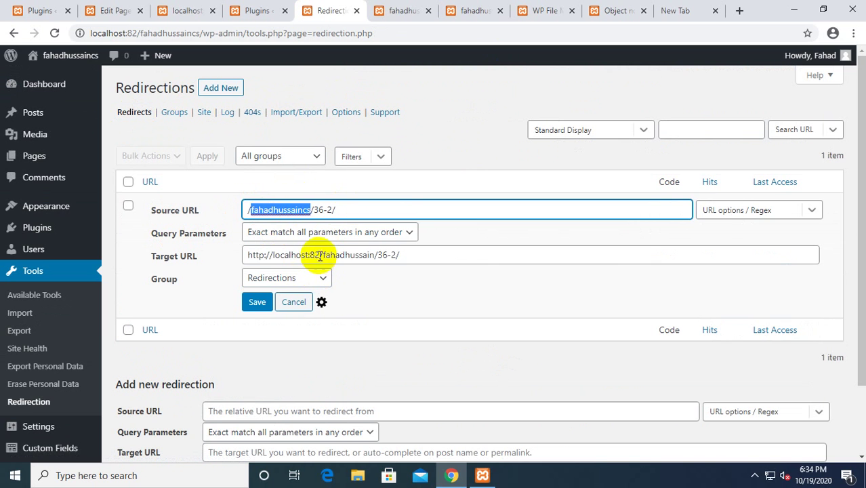
{"action": "left_click_drag", "start_coordinate": [320, 255], "coordinate": [238, 254]}
{"action": "key", "text": "ctrl+c"}
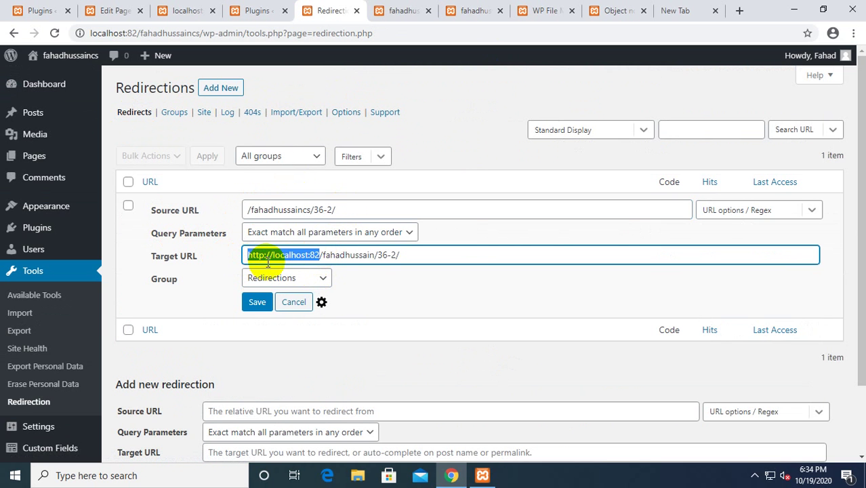
{"action": "left_click", "coordinate": [246, 210]}
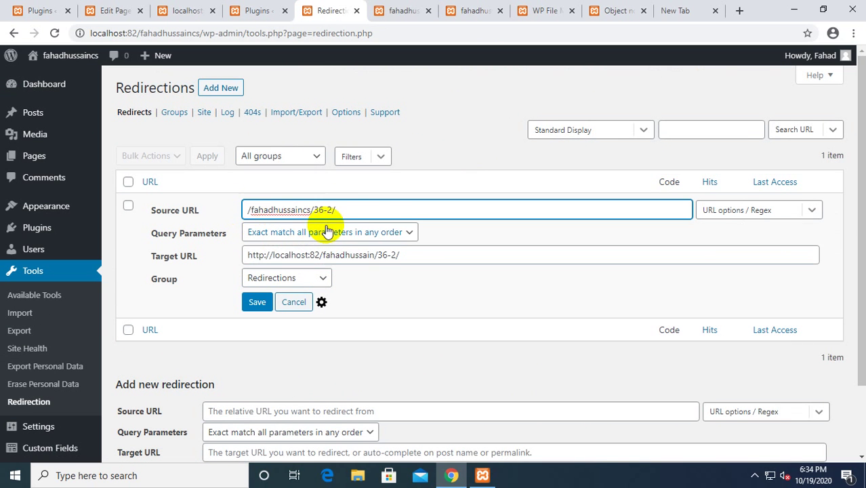
{"action": "key", "text": "ctrl+v"}
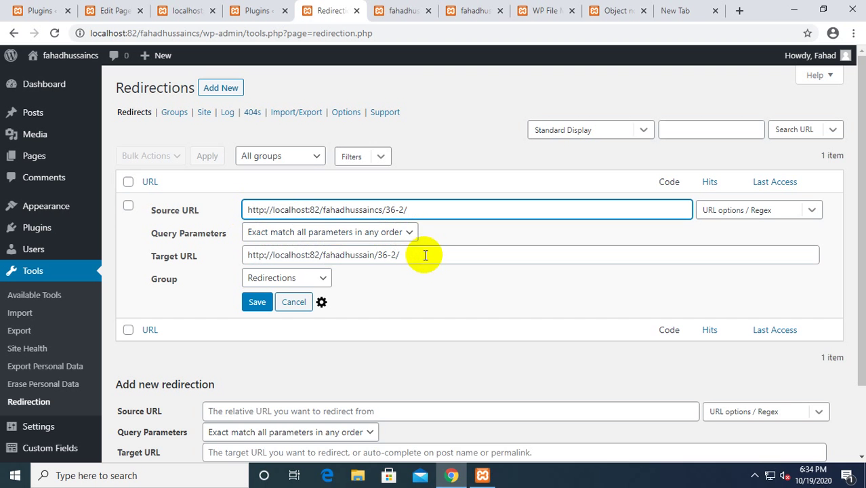
{"action": "left_click", "coordinate": [257, 302]}
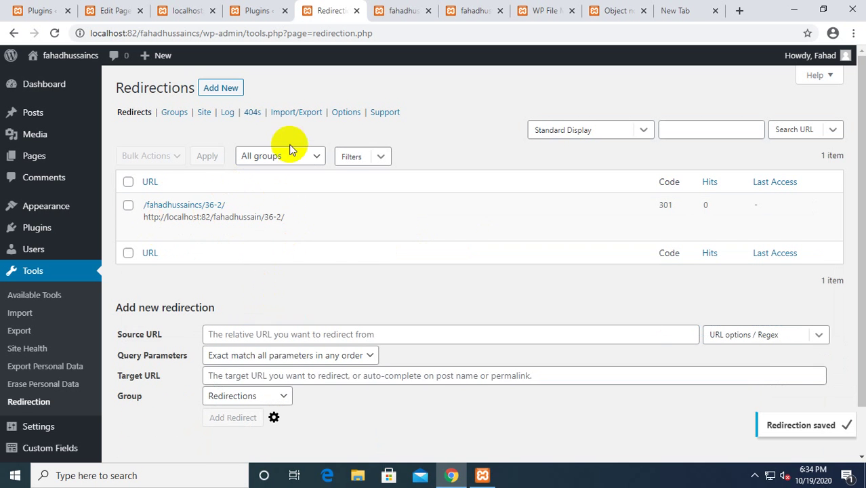
Open the redirect check, then load the redirect's target URL in a new tab, which returns 404.
{"action": "right_click", "coordinate": [252, 232]}
{"action": "left_click", "coordinate": [313, 242]}
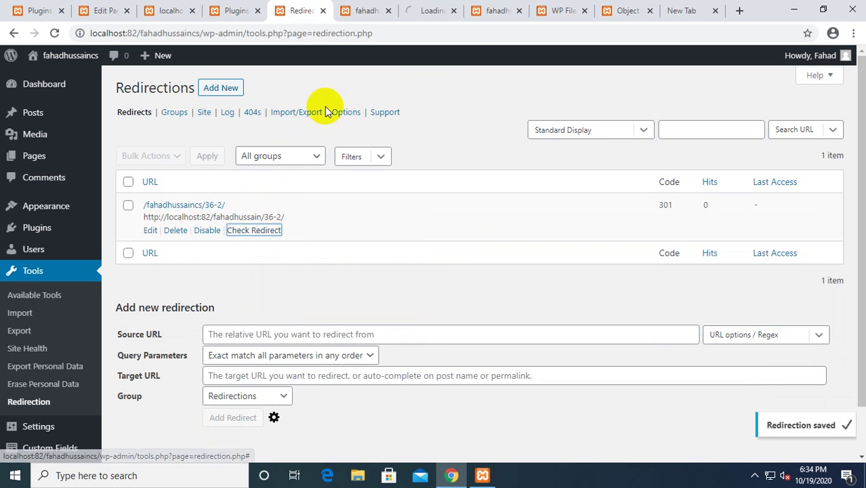
{"action": "left_click", "coordinate": [428, 5]}
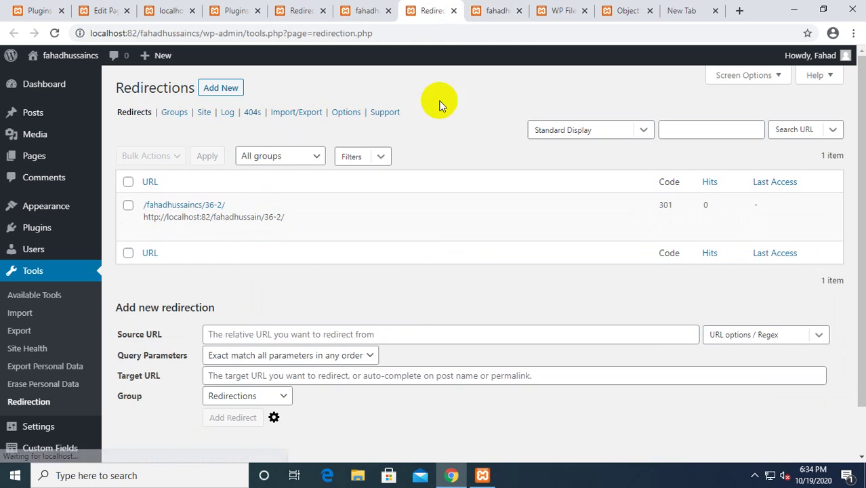
{"action": "left_click", "coordinate": [353, 7]}
{"action": "left_click", "coordinate": [291, 8]}
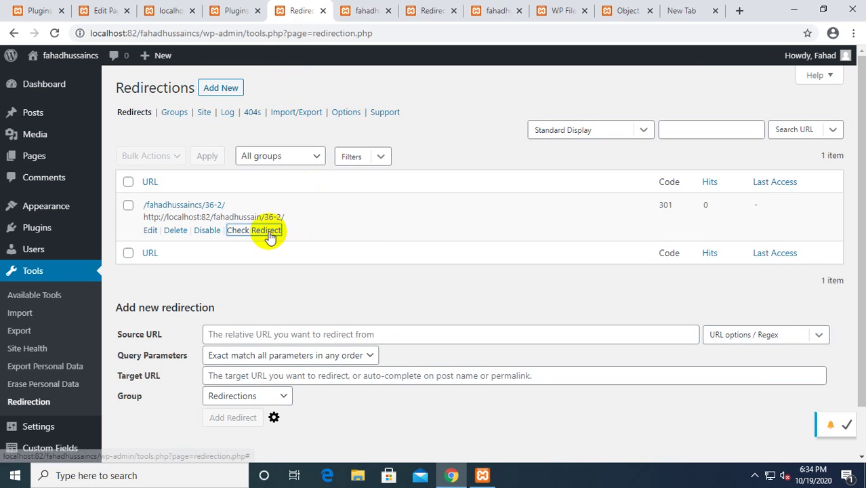
{"action": "left_click_drag", "start_coordinate": [296, 213], "coordinate": [145, 221]}
{"action": "key", "text": "ctrl+c"}
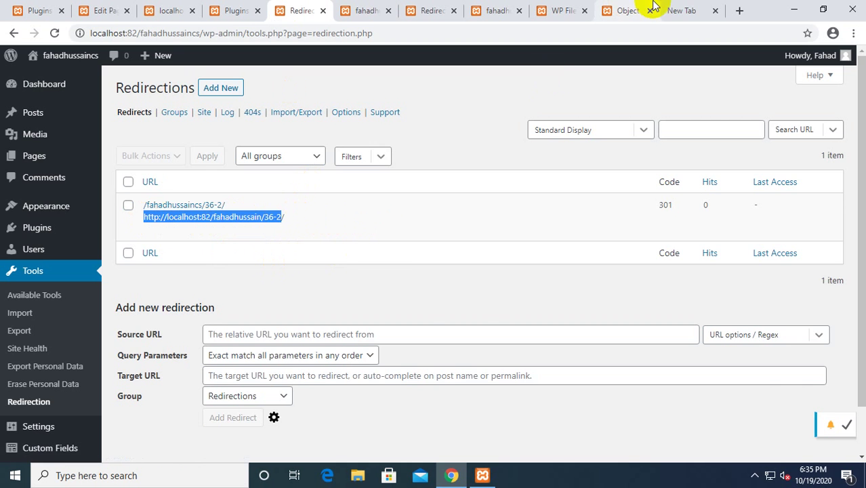
{"action": "left_click", "coordinate": [678, 8]}
{"action": "key", "text": "ctrl+v"}
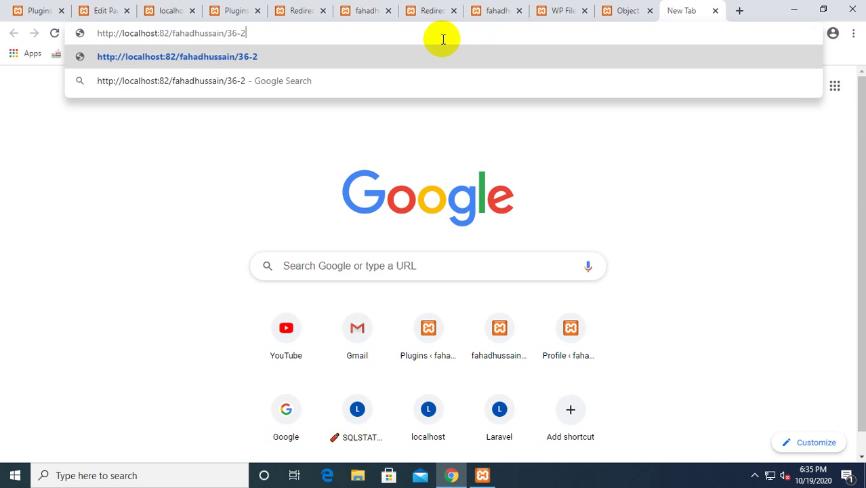
{"action": "key", "text": "Return"}
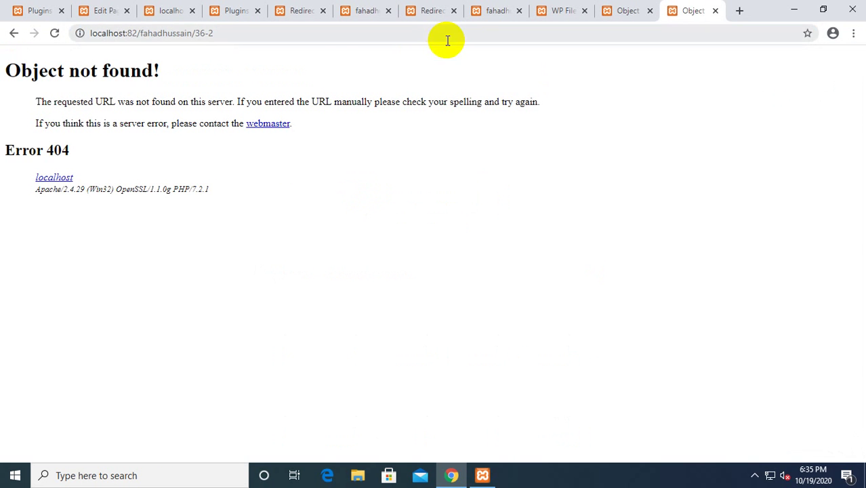
Look through the other open browser tabs.
{"action": "left_click", "coordinate": [234, 10]}
{"action": "left_click", "coordinate": [304, 11]}
{"action": "left_click", "coordinate": [360, 10]}
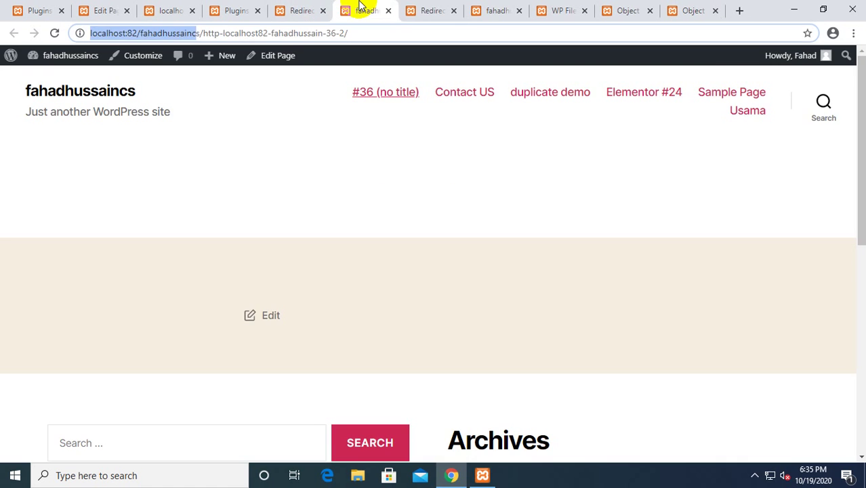
{"action": "left_click", "coordinate": [422, 7]}
Close the extra Redirections, file manager and both Object not found tabs, returning to Redirections.
{"action": "left_click", "coordinate": [454, 11]}
{"action": "left_click", "coordinate": [454, 10]}
{"action": "left_click", "coordinate": [454, 10]}
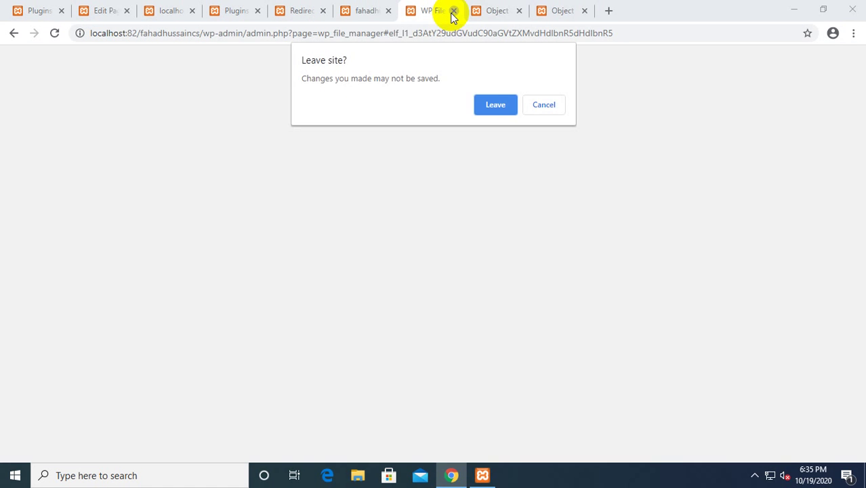
{"action": "left_click", "coordinate": [496, 105]}
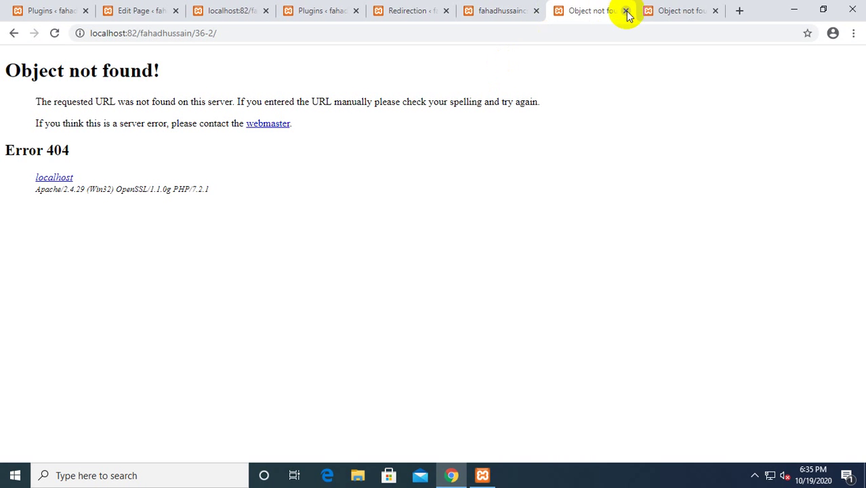
{"action": "left_click", "coordinate": [626, 12]}
{"action": "left_click", "coordinate": [626, 12]}
{"action": "left_click", "coordinate": [387, 8]}
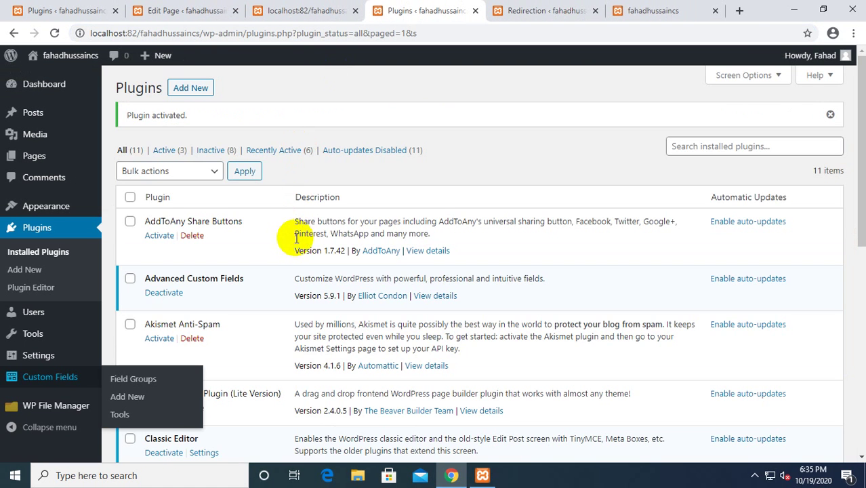
{"action": "scroll", "coordinate": [297, 238], "scroll_direction": "down", "scroll_amount": 2}
{"action": "left_click", "coordinate": [536, 10]}
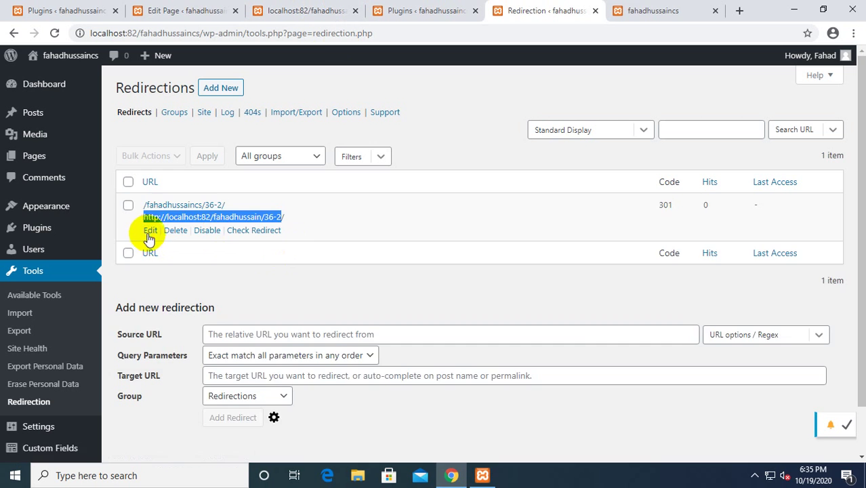
Add cs to the redirect's target URL, remove cs from its source, and save it.
{"action": "left_click", "coordinate": [152, 229]}
{"action": "left_click_drag", "start_coordinate": [145, 210], "coordinate": [188, 208]}
{"action": "left_click_drag", "start_coordinate": [169, 255], "coordinate": [209, 258]}
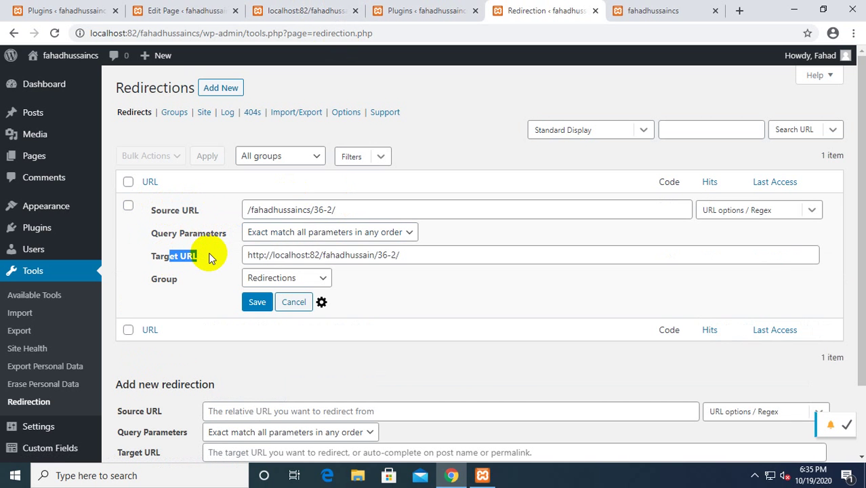
{"action": "left_click_drag", "start_coordinate": [330, 255], "coordinate": [373, 255]}
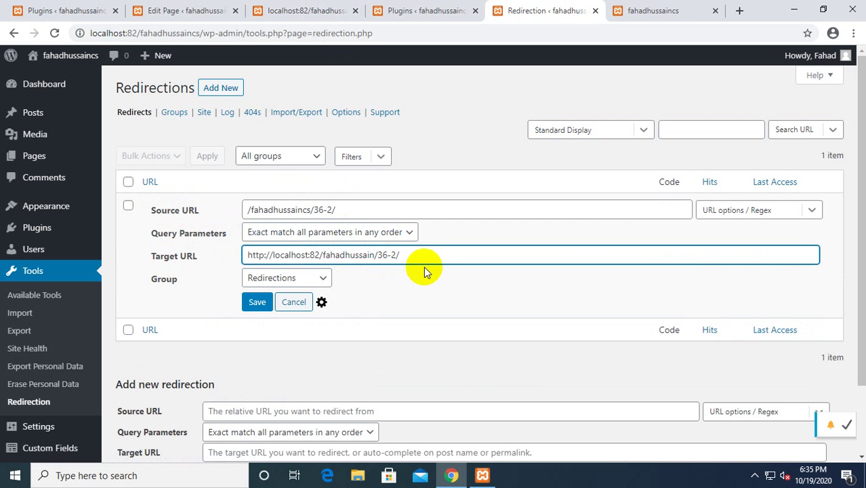
{"action": "type", "text": "cs"}
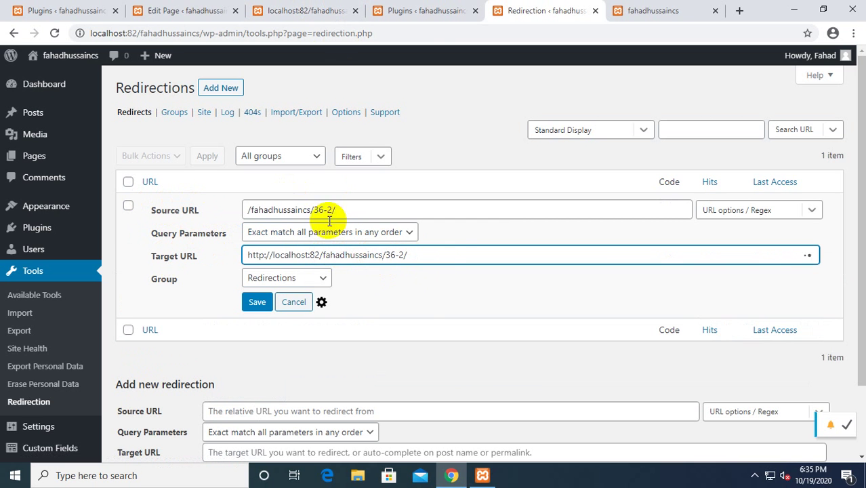
{"action": "left_click", "coordinate": [251, 210]}
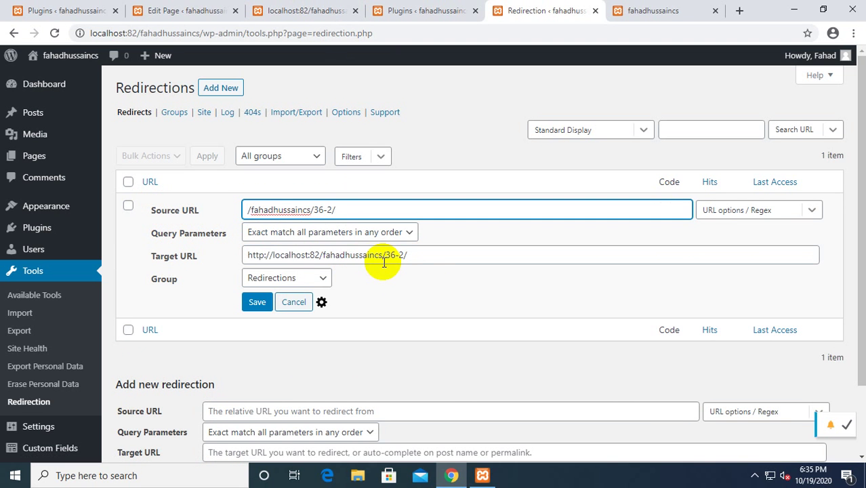
{"action": "left_click", "coordinate": [312, 210]}
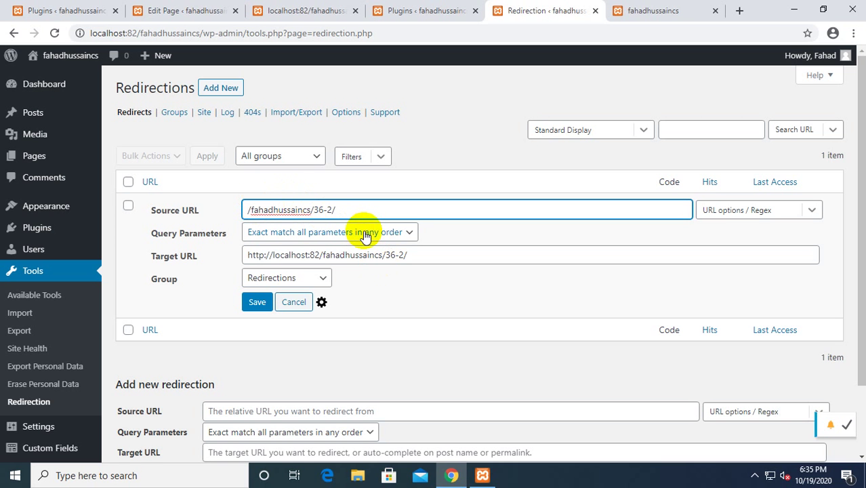
{"action": "key", "text": "BackSpace"}
{"action": "key", "text": "BackSpace"}
{"action": "left_click", "coordinate": [259, 303]}
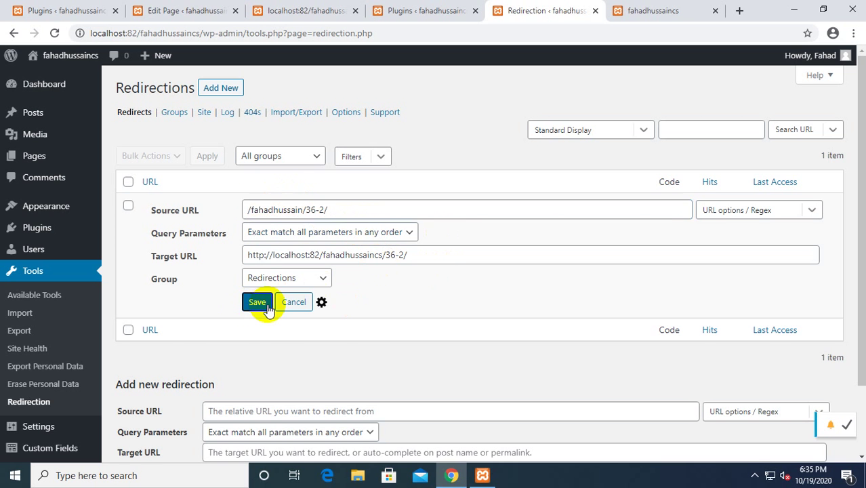
{"action": "right_click", "coordinate": [263, 234]}
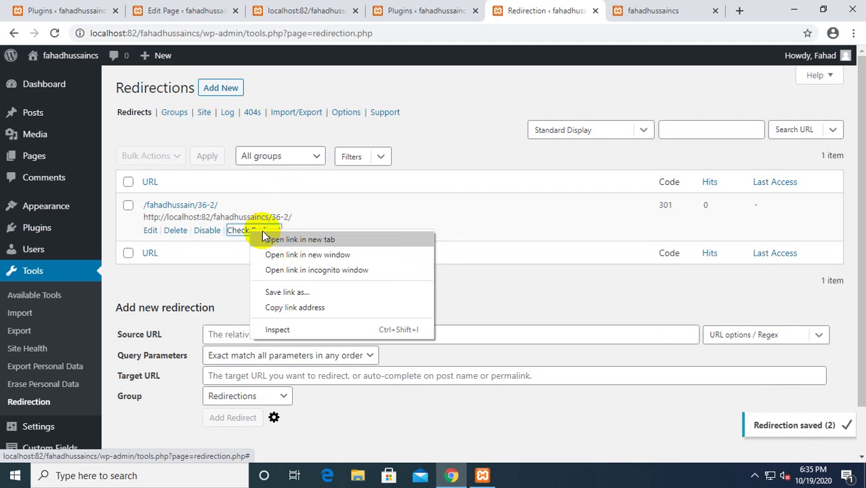
Open the redirect check in a new tab and return to the Redirections admin page.
{"action": "left_click", "coordinate": [298, 239]}
{"action": "left_click", "coordinate": [573, 10]}
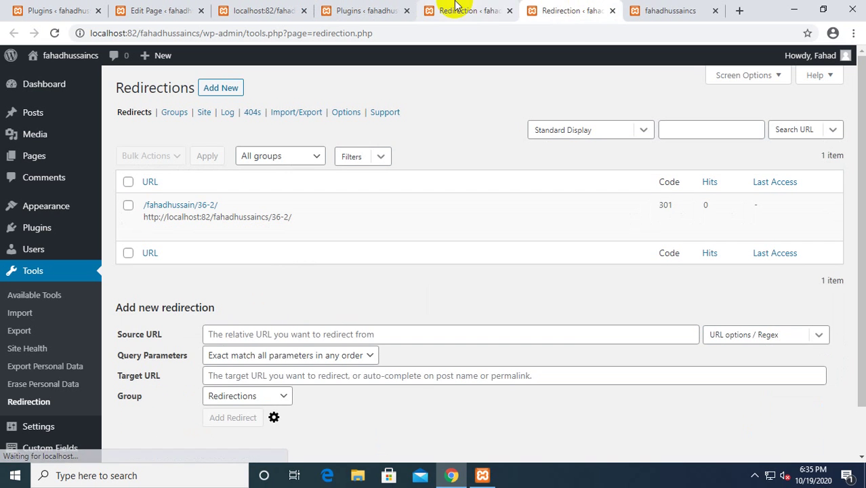
{"action": "left_click", "coordinate": [453, 8]}
{"action": "left_click", "coordinate": [634, 10]}
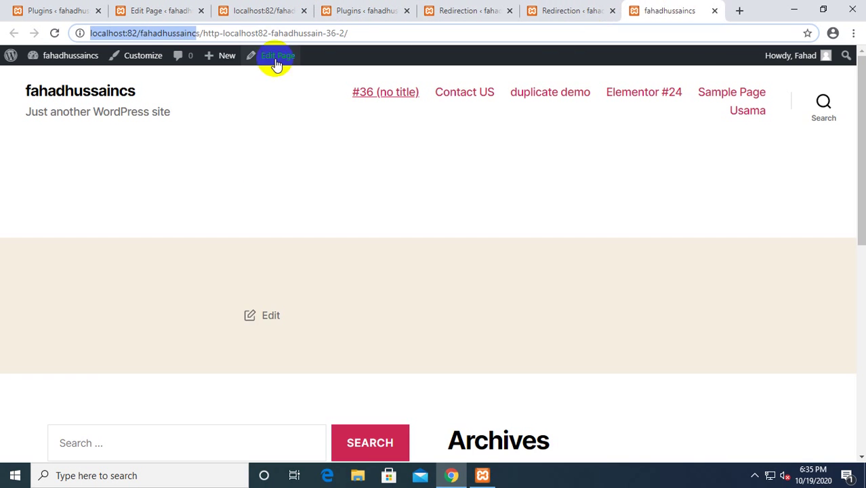
{"action": "left_click", "coordinate": [396, 6]}
{"action": "left_click", "coordinate": [451, 9]}
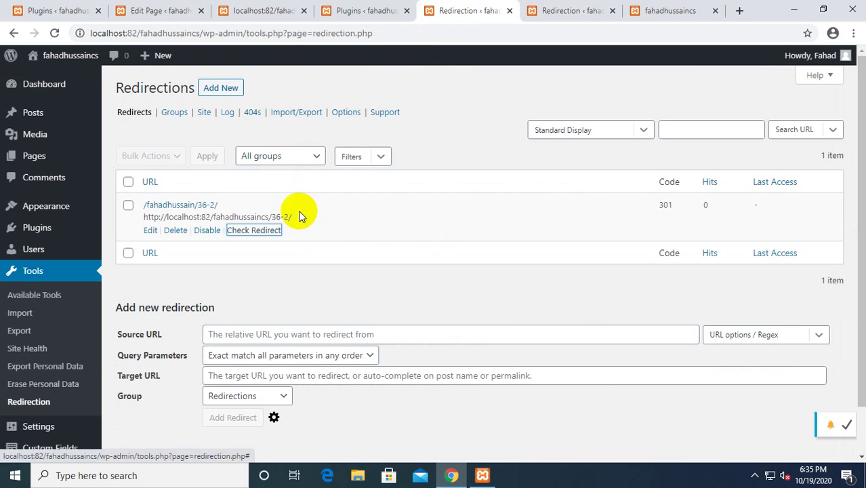
{"action": "left_click_drag", "start_coordinate": [298, 224], "coordinate": [143, 220]}
{"action": "left_click", "coordinate": [153, 217]}
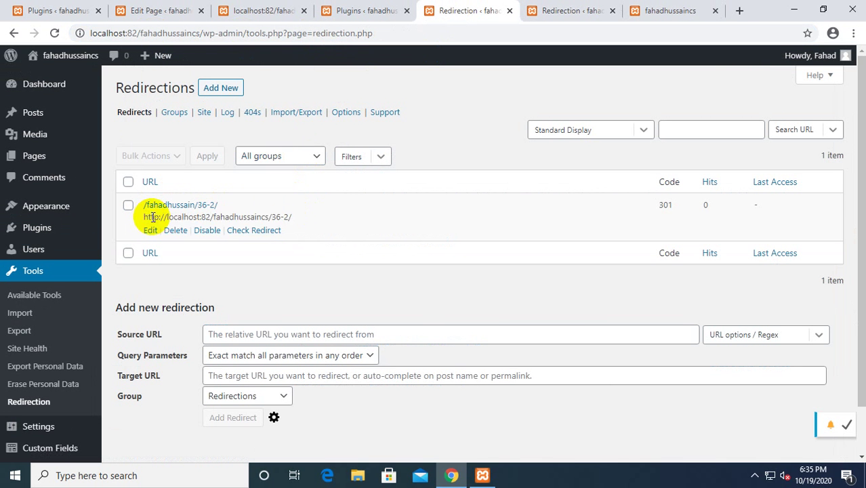
{"action": "triple_click", "coordinate": [154, 218]}
{"action": "key", "text": "ctrl+c"}
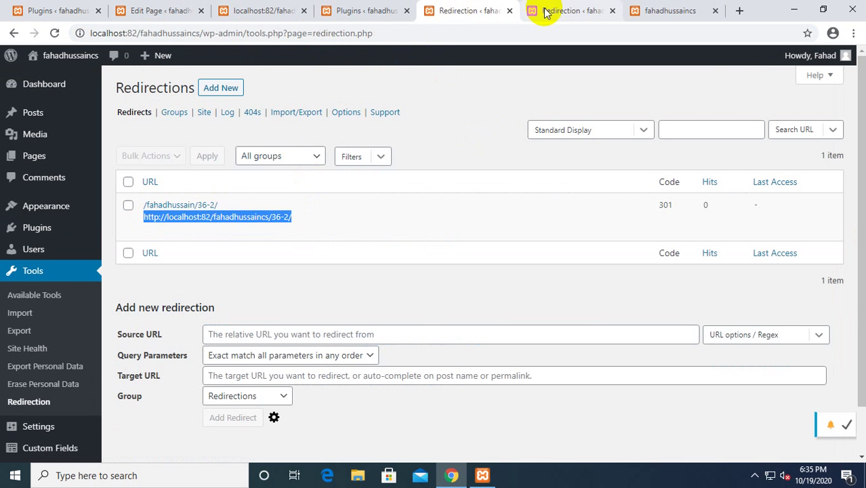
{"action": "left_click", "coordinate": [546, 12]}
{"action": "left_click", "coordinate": [328, 35]}
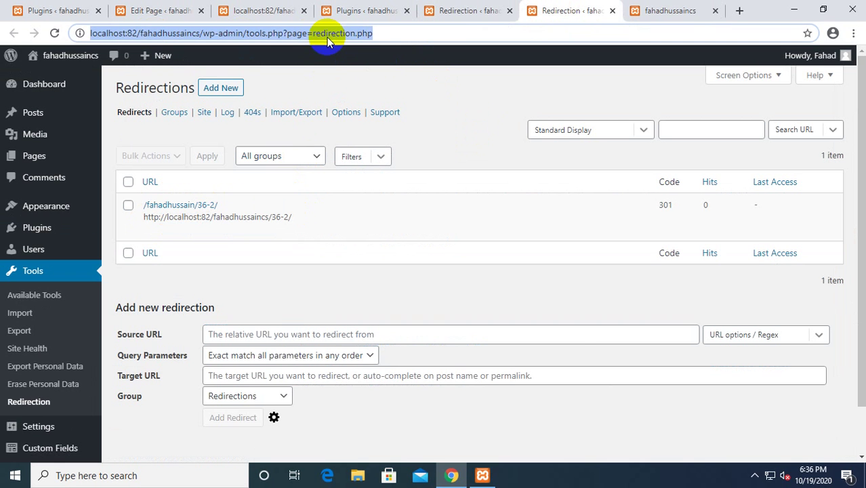
{"action": "key", "text": "ctrl+v"}
{"action": "key", "text": "Return"}
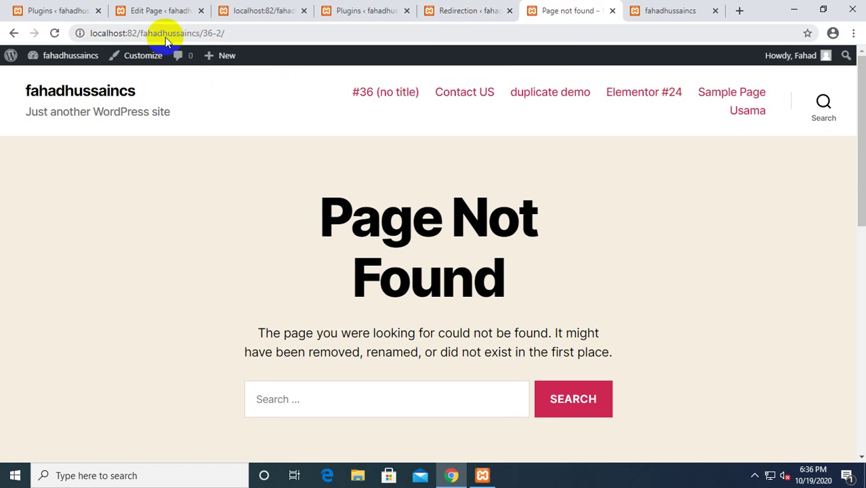
Select the missing page's web address, then return to the Redirection admin page.
{"action": "left_click_drag", "start_coordinate": [202, 32], "coordinate": [217, 32]}
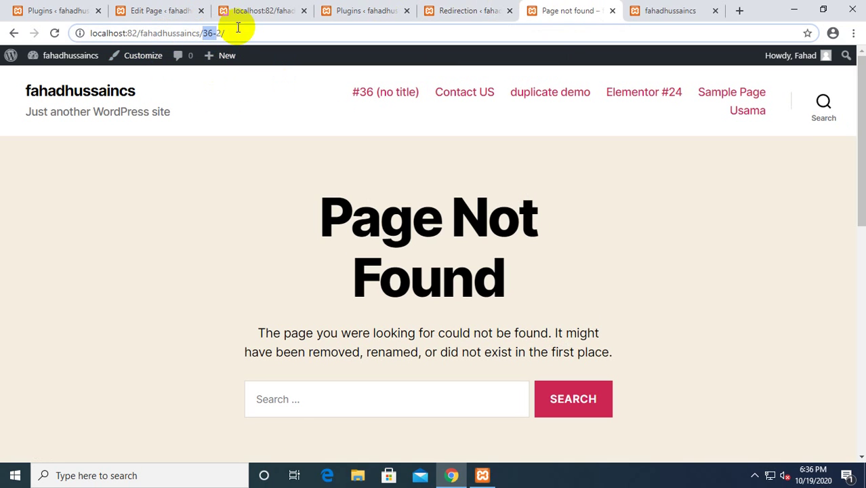
{"action": "left_click", "coordinate": [368, 34]}
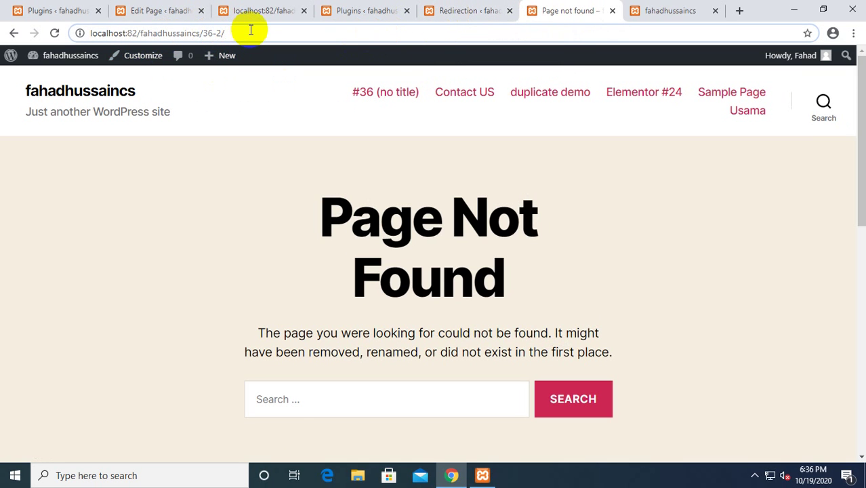
{"action": "left_click_drag", "start_coordinate": [251, 30], "coordinate": [77, 32]}
{"action": "mouse_move", "coordinate": [57, 54]}
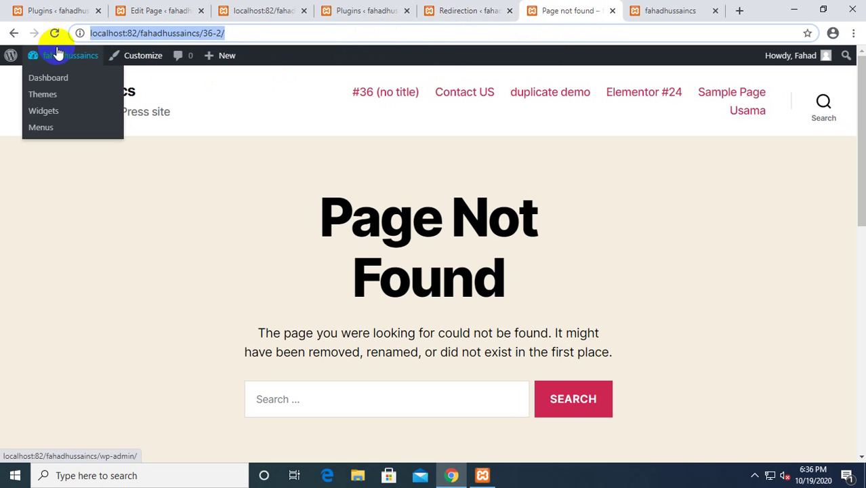
{"action": "key", "text": "ctrl+v"}
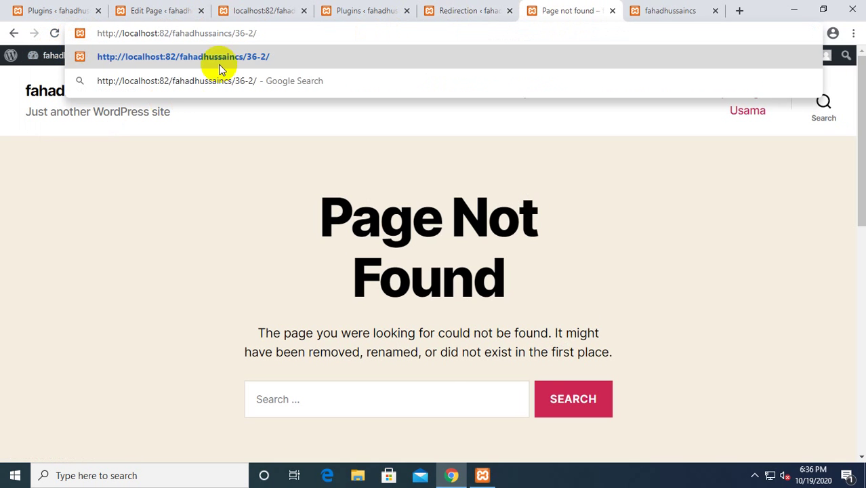
{"action": "left_click", "coordinate": [339, 10]}
{"action": "left_click", "coordinate": [438, 10]}
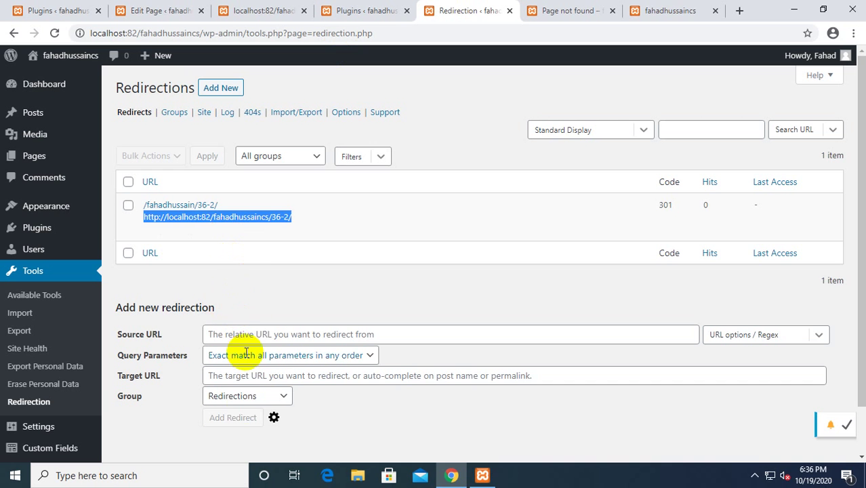
Open the /fahadhussain/36-2/ redirect for editing, select its source URL, and close the Plugins tab.
{"action": "left_click", "coordinate": [213, 239]}
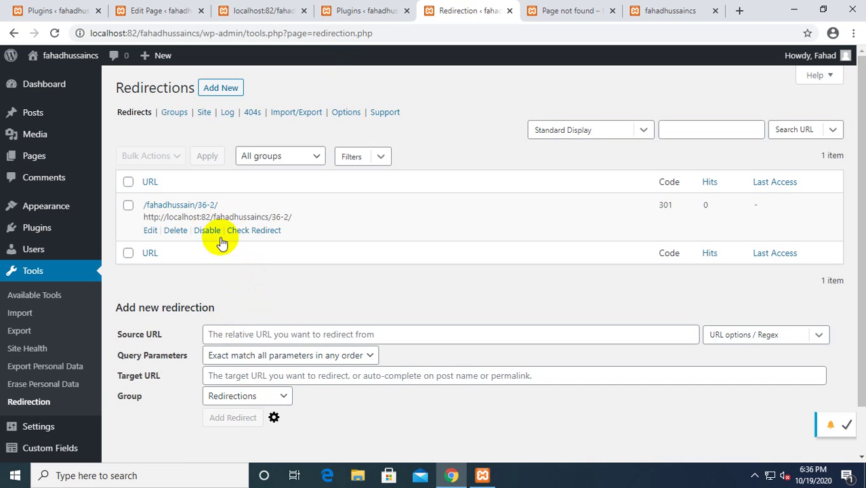
{"action": "left_click", "coordinate": [150, 231]}
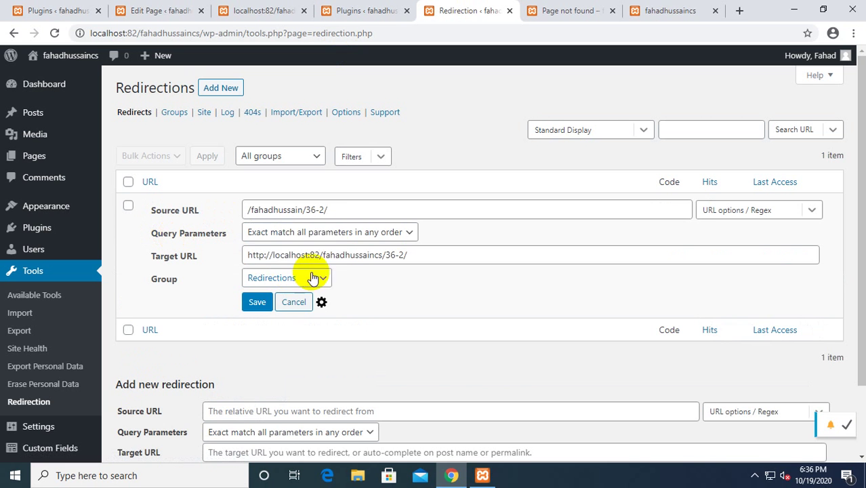
{"action": "left_click_drag", "start_coordinate": [294, 211], "coordinate": [304, 211]}
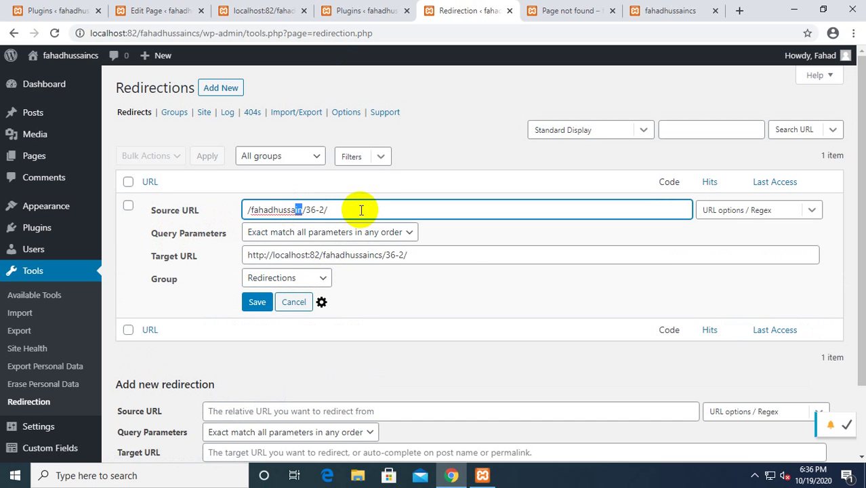
{"action": "left_click_drag", "start_coordinate": [361, 209], "coordinate": [236, 210]}
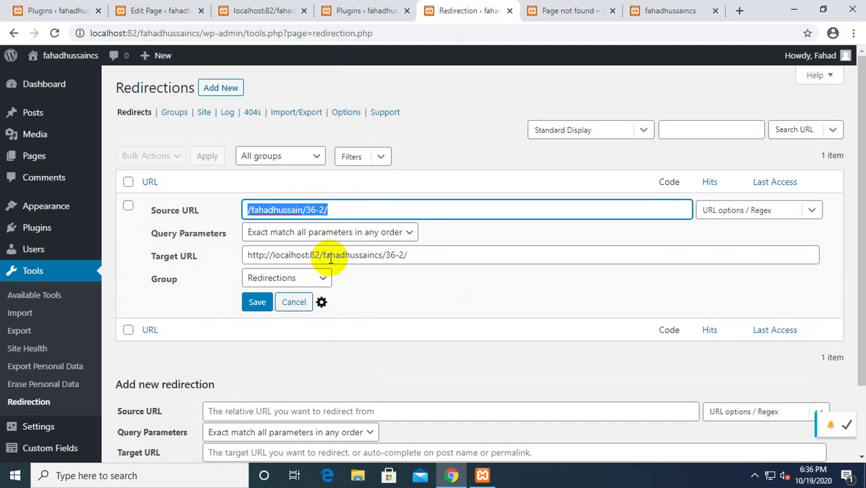
{"action": "left_click", "coordinate": [281, 10]}
{"action": "left_click", "coordinate": [406, 10]}
Close the Redirection, page-not-found, front page, usama and page editor tabs.
{"action": "left_click", "coordinate": [407, 11]}
{"action": "left_click", "coordinate": [407, 11]}
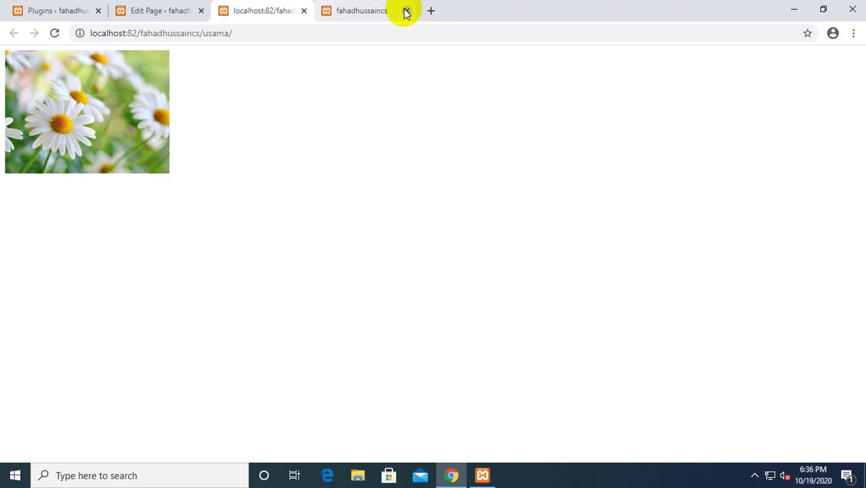
{"action": "left_click", "coordinate": [407, 10]}
{"action": "left_click", "coordinate": [407, 10]}
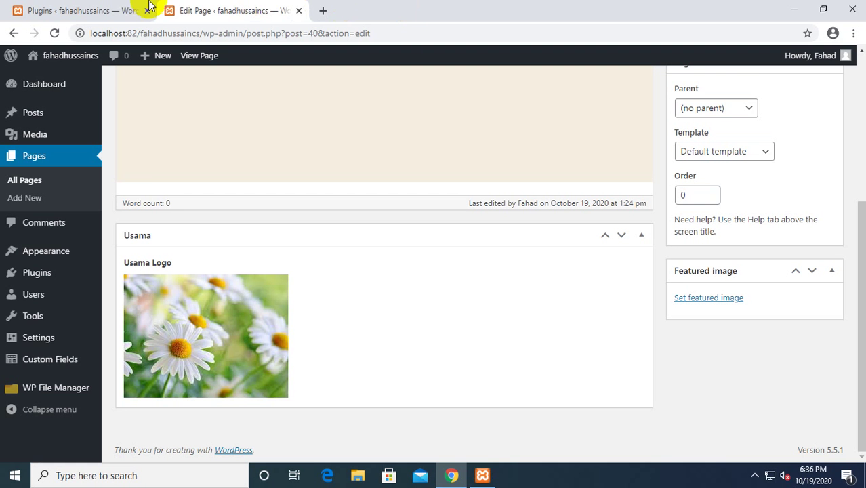
{"action": "left_click", "coordinate": [88, 10]}
{"action": "left_click", "coordinate": [46, 114]}
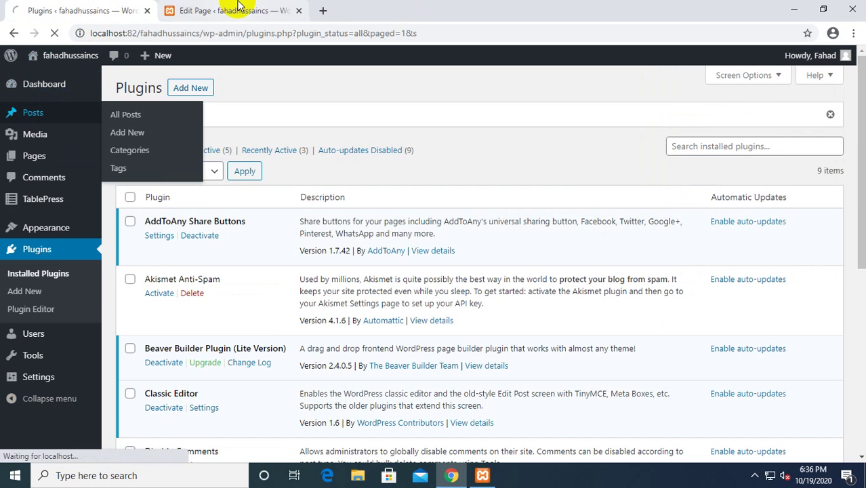
{"action": "left_click", "coordinate": [291, 11]}
{"action": "left_click", "coordinate": [298, 11]}
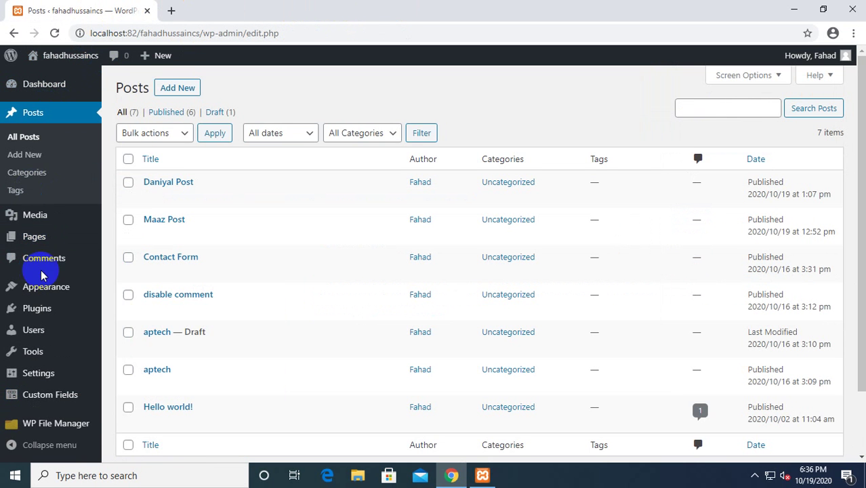
Open the Installed Plugins list showing 12 plugins, including Advanced Custom Fields.
{"action": "scroll", "coordinate": [72, 285], "scroll_direction": "down", "scroll_amount": 2}
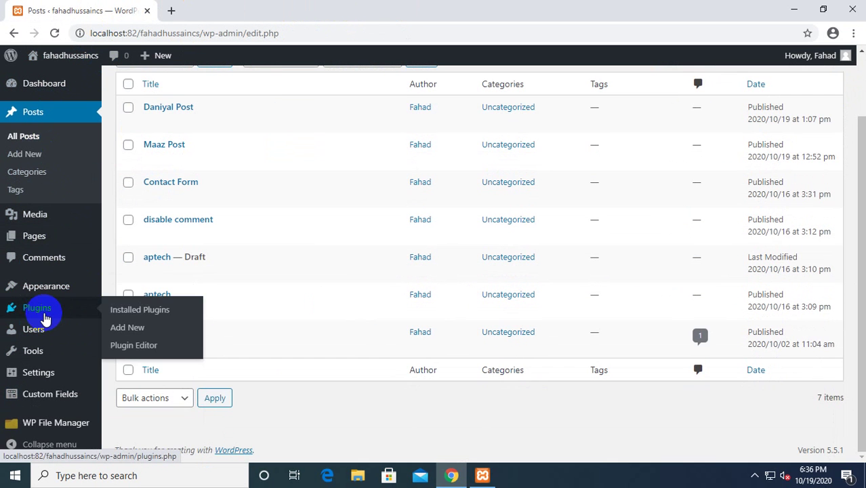
{"action": "left_click", "coordinate": [42, 308]}
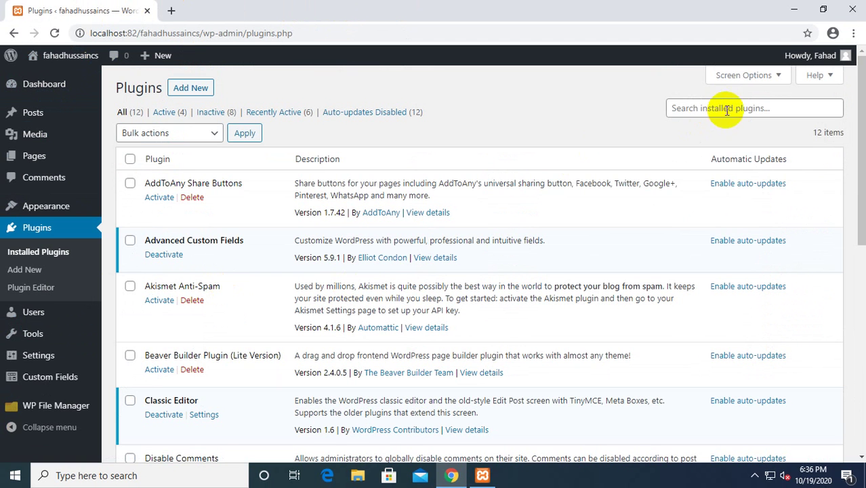
{"action": "left_click", "coordinate": [720, 107]}
{"action": "left_click", "coordinate": [201, 87]}
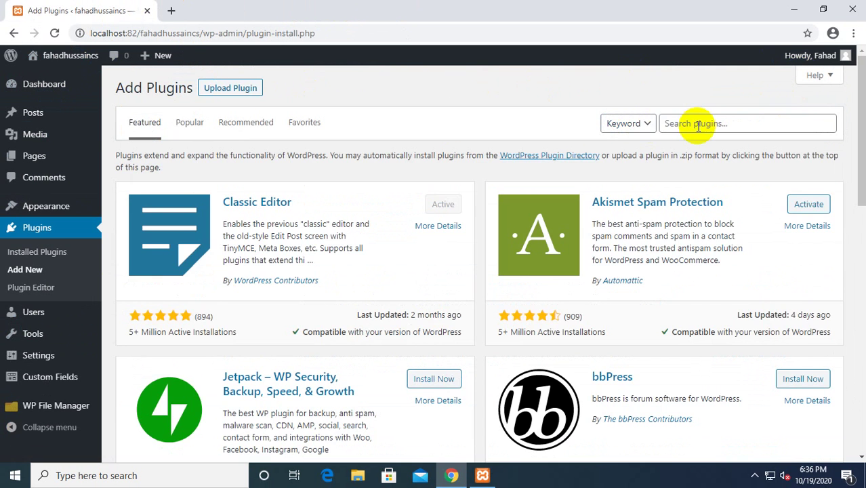
Search plugins for 'wpform' and install Contact Form by WPForms, which fails with a critical error.
{"action": "left_click", "coordinate": [699, 124]}
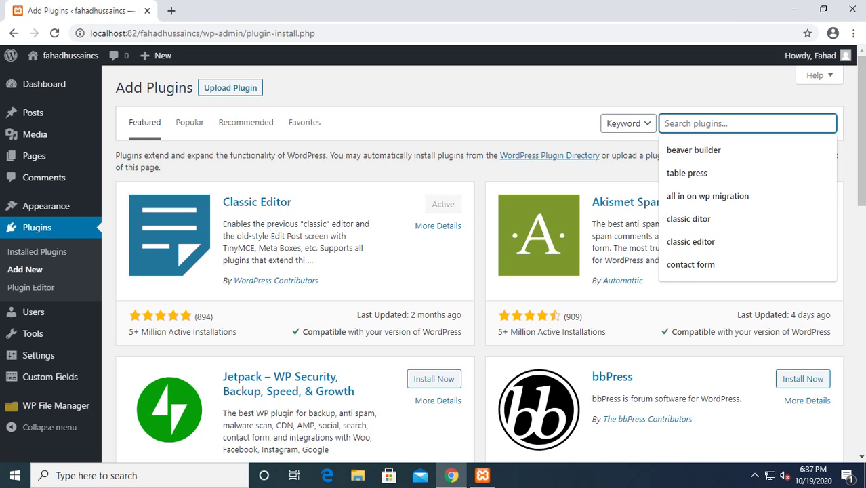
{"action": "type", "text": "wp"}
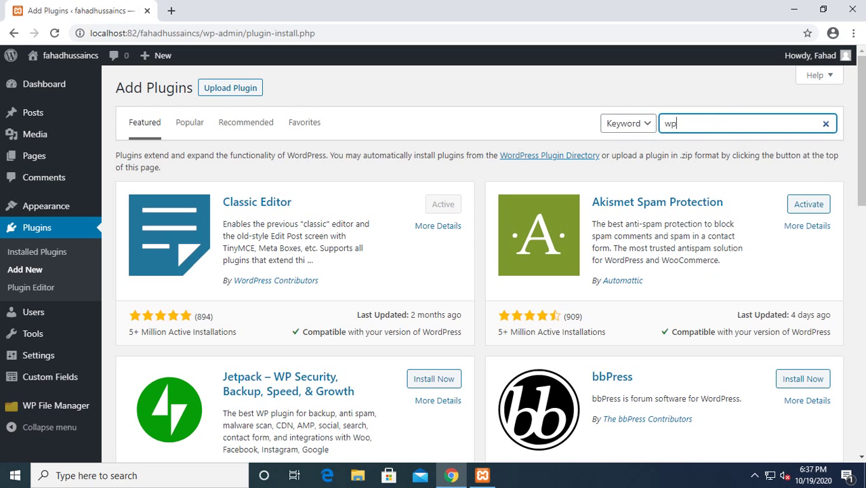
{"action": "type", "text": "form"}
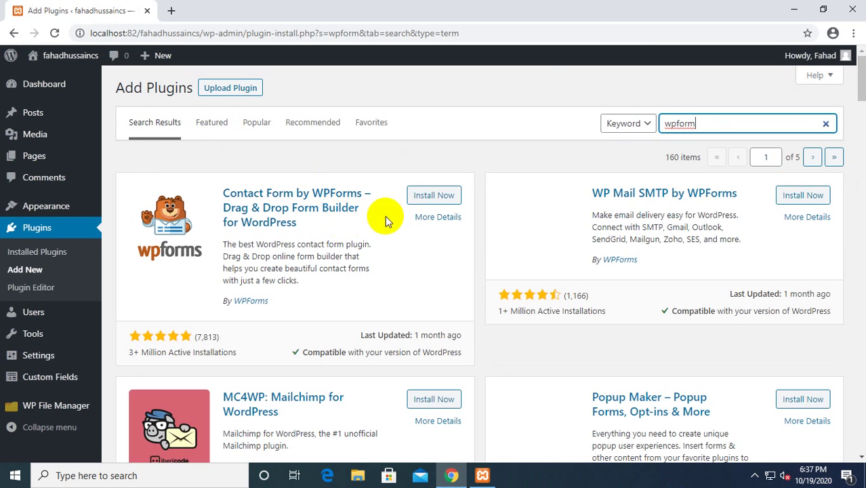
{"action": "left_click", "coordinate": [436, 196]}
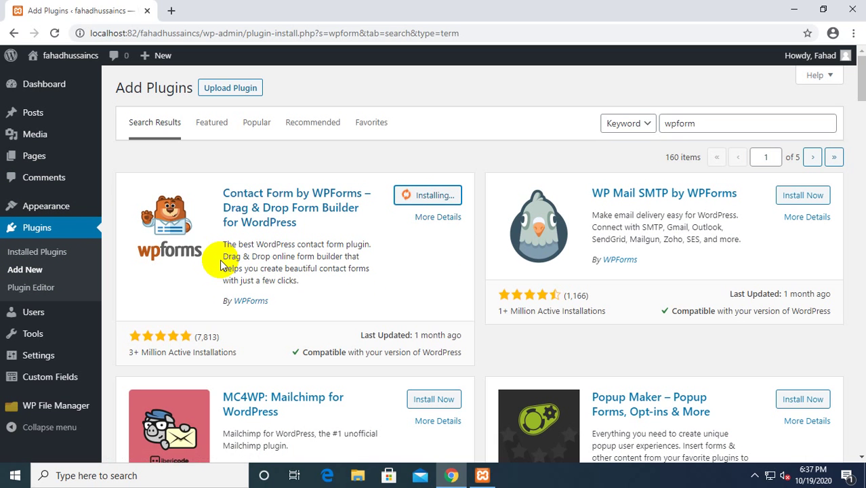
{"action": "left_click", "coordinate": [17, 182]}
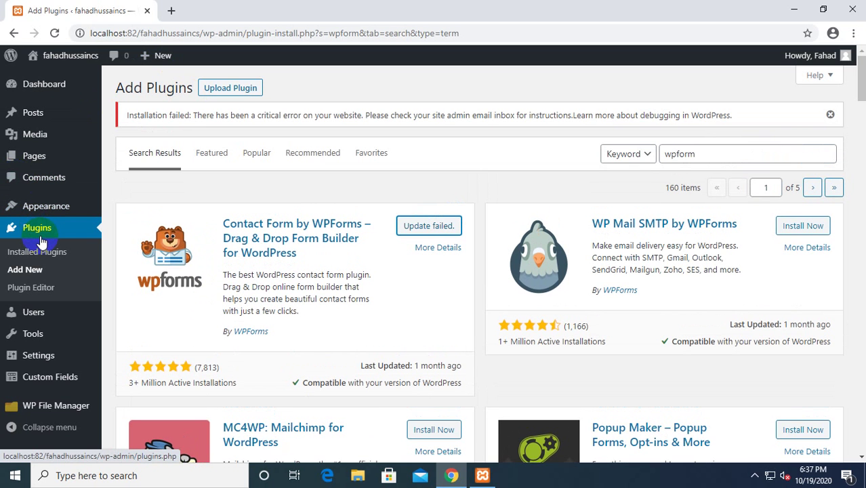
Retry installing Contact Form by WPForms 1.6.2.3, activate it, and create the first form.
{"action": "left_click", "coordinate": [427, 227]}
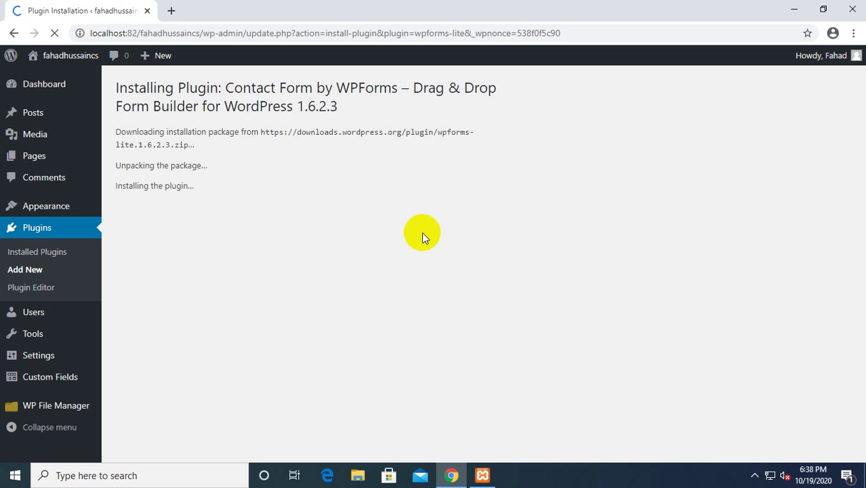
{"action": "left_click", "coordinate": [141, 244]}
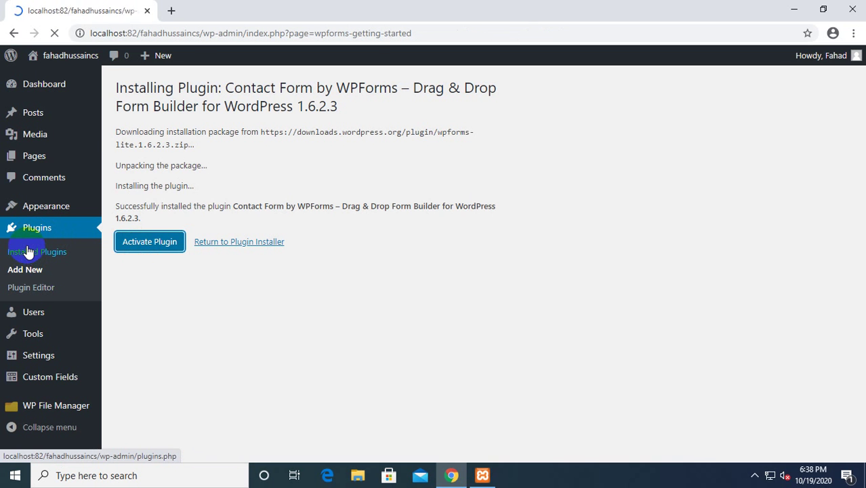
{"action": "scroll", "coordinate": [586, 329], "scroll_direction": "down", "scroll_amount": 6}
{"action": "scroll", "coordinate": [427, 287], "scroll_direction": "up", "scroll_amount": 3}
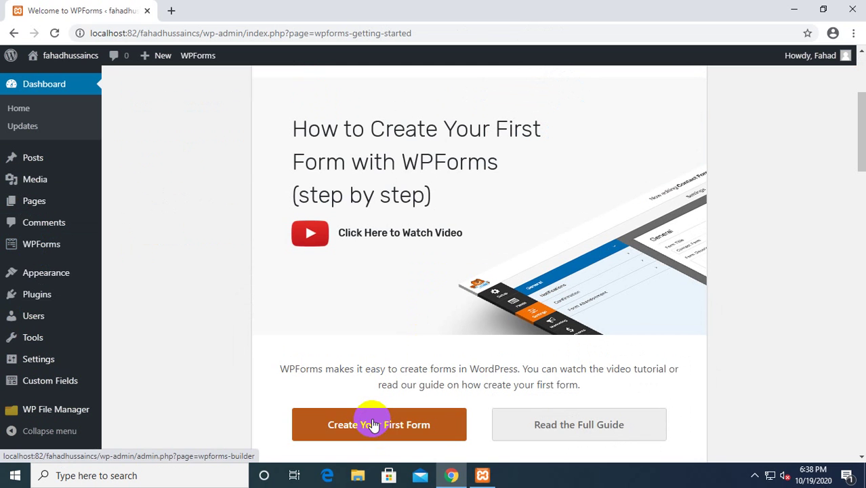
{"action": "left_click", "coordinate": [377, 429]}
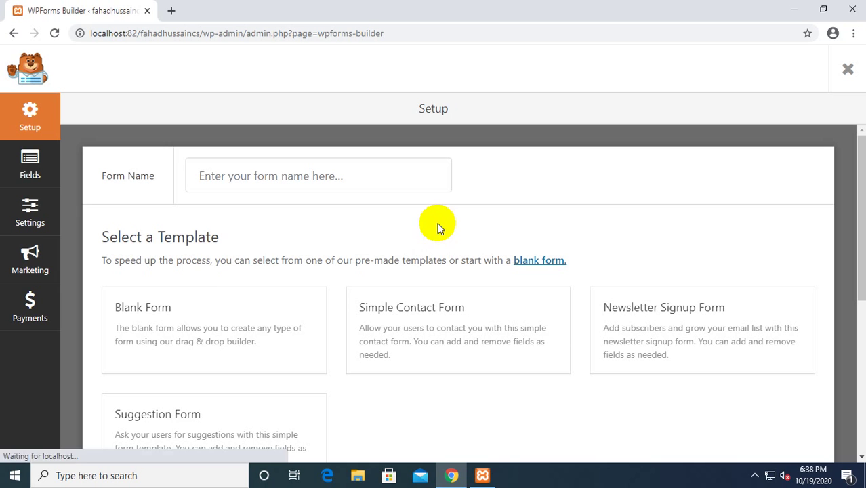
Start a Blank Form and add Name, Email and Numbers fields.
{"action": "mouse_move", "coordinate": [219, 308]}
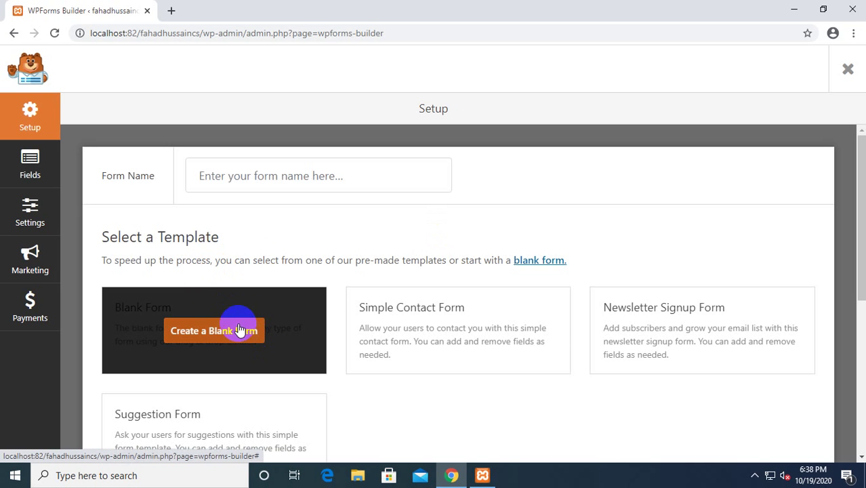
{"action": "left_click", "coordinate": [207, 341]}
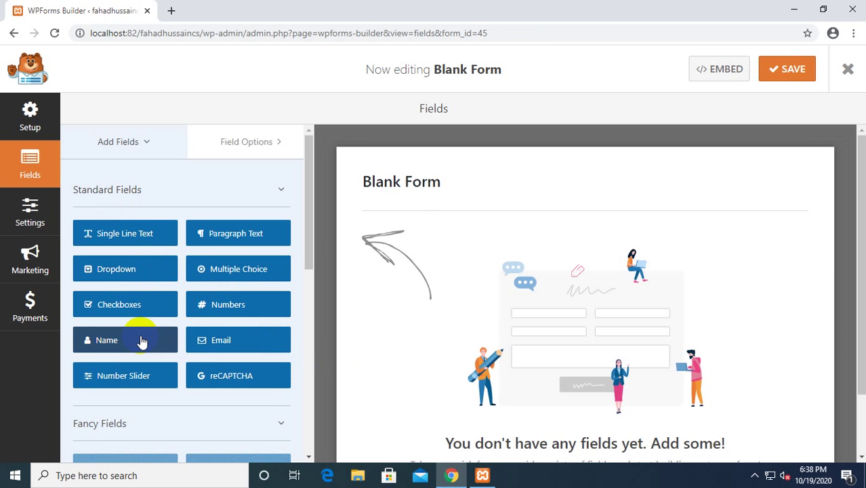
{"action": "left_click_drag", "start_coordinate": [141, 343], "coordinate": [414, 278]}
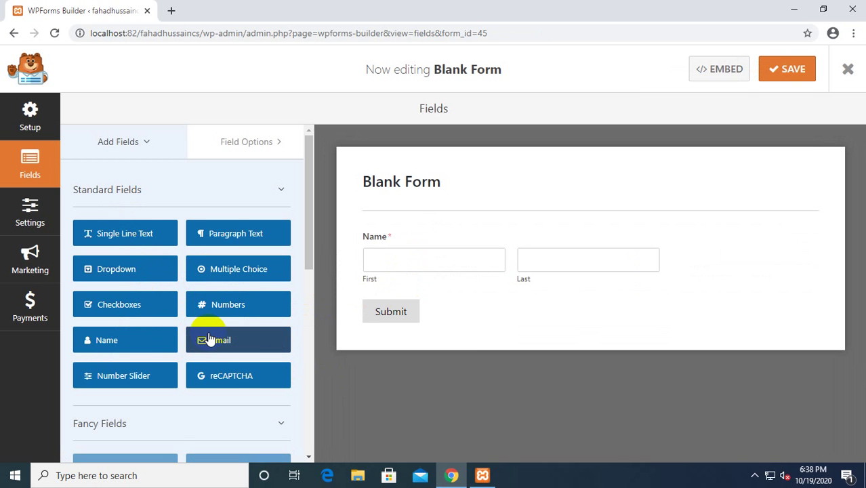
{"action": "left_click_drag", "start_coordinate": [210, 339], "coordinate": [422, 291]}
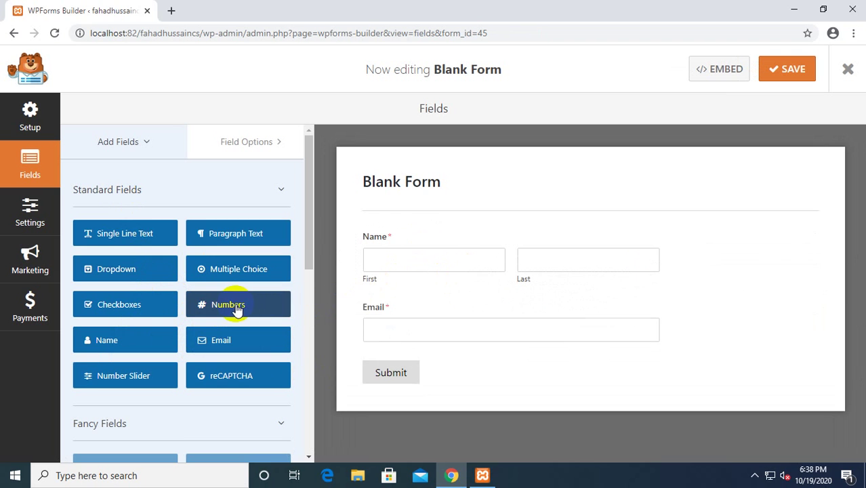
{"action": "left_click_drag", "start_coordinate": [236, 310], "coordinate": [407, 356]}
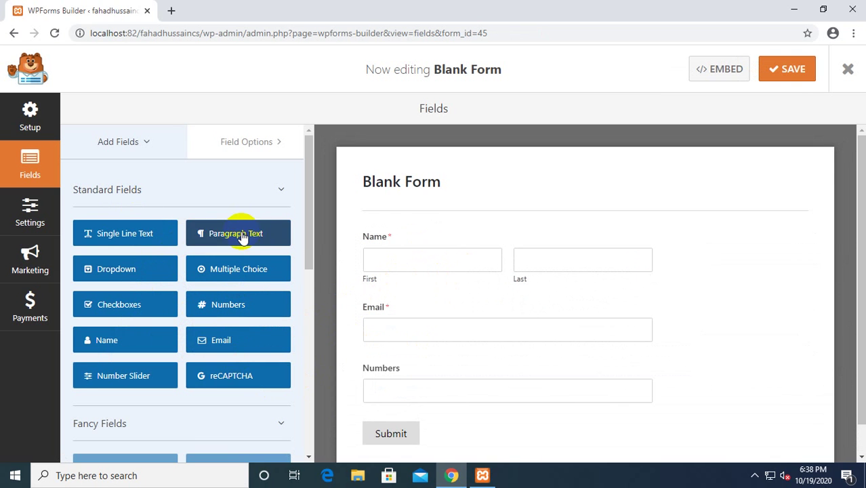
Add a Paragraph Text field below Numbers and save the form.
{"action": "left_click_drag", "start_coordinate": [241, 236], "coordinate": [437, 396]}
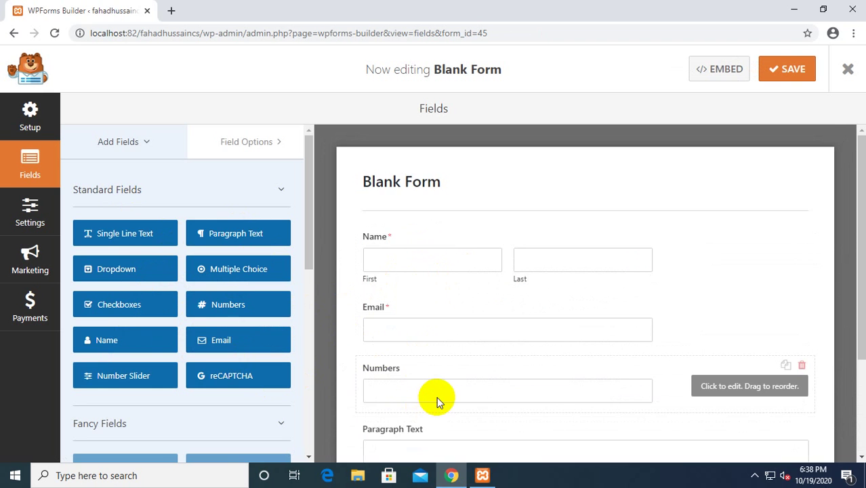
{"action": "scroll", "coordinate": [437, 396], "scroll_direction": "down", "scroll_amount": 3}
{"action": "left_click", "coordinate": [390, 241]}
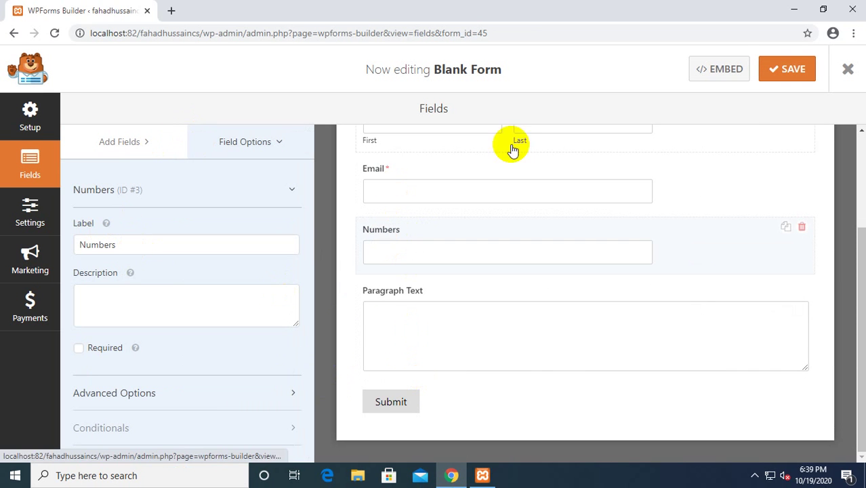
{"action": "left_click", "coordinate": [783, 64]}
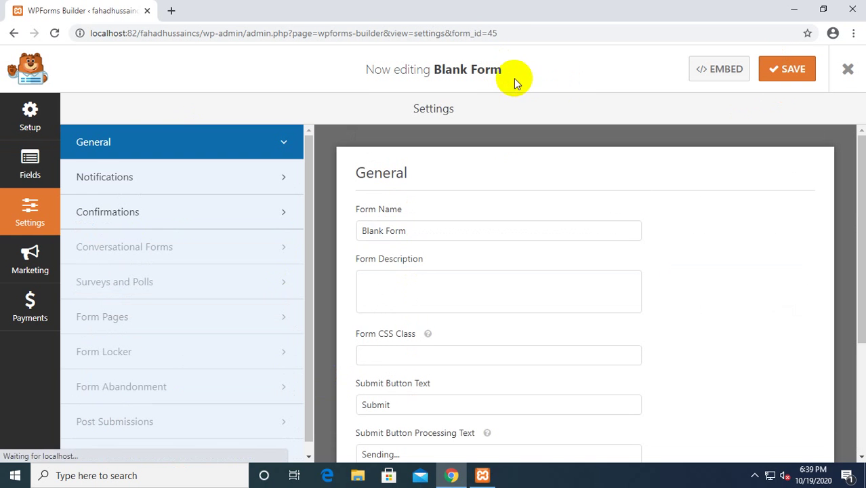
Rename the form to 'Usman', save it, and close the builder.
{"action": "left_click_drag", "start_coordinate": [466, 228], "coordinate": [357, 226]}
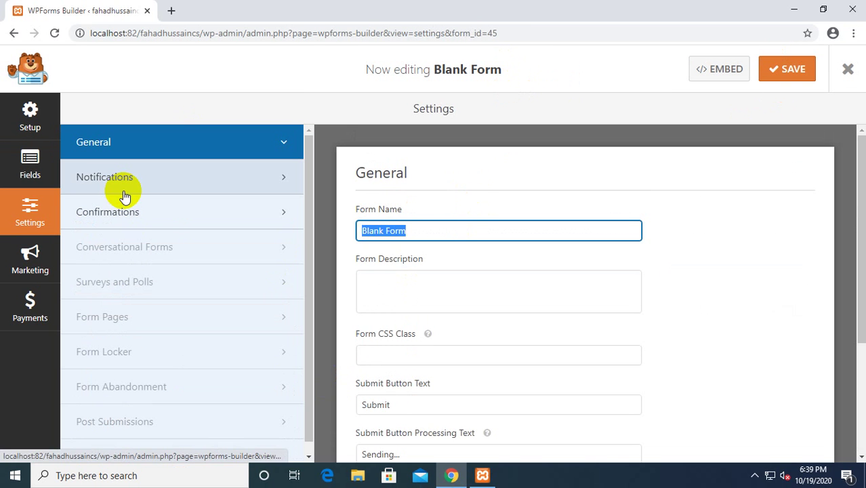
{"action": "type", "text": "Usman"}
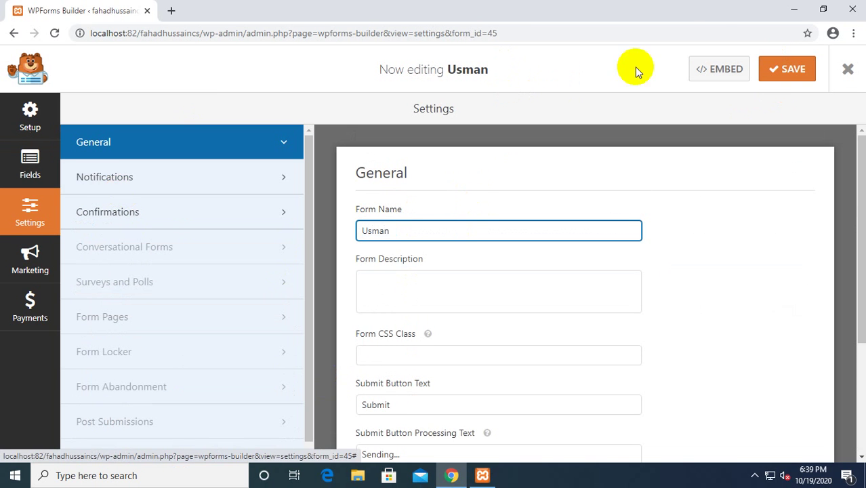
{"action": "left_click", "coordinate": [797, 75]}
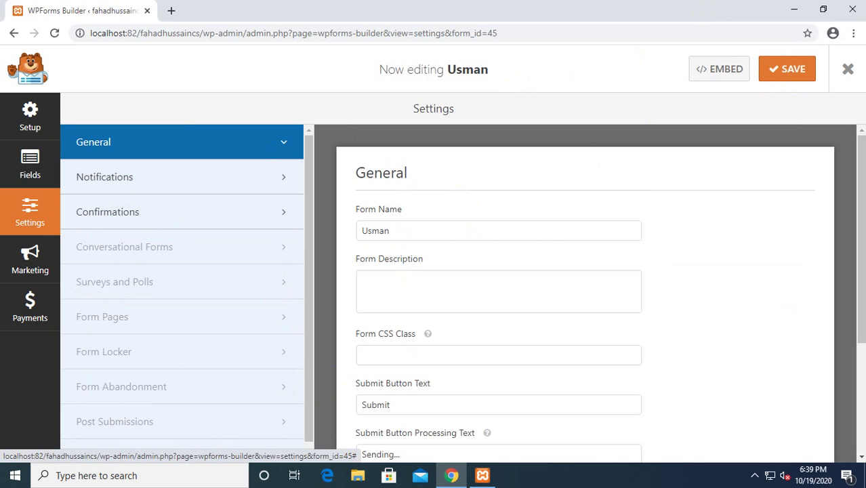
{"action": "left_click", "coordinate": [846, 70]}
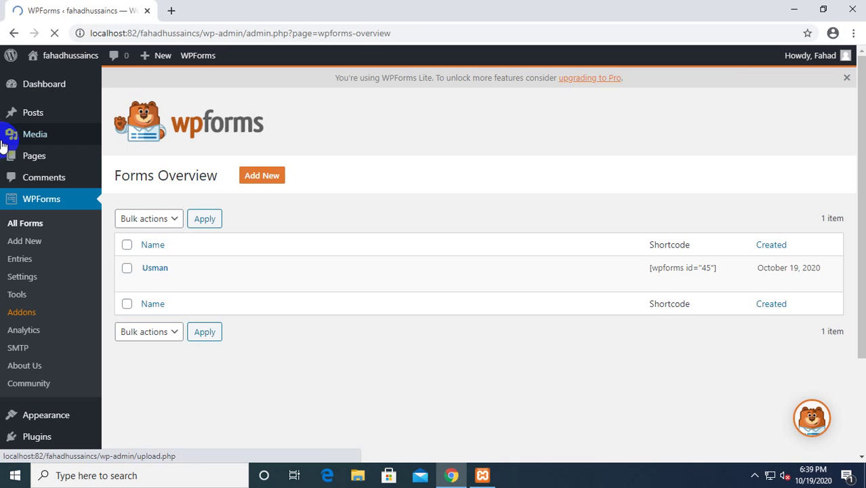
Deactivate the Classic Editor plugin, then start a new page from Pages.
{"action": "left_click", "coordinate": [57, 160]}
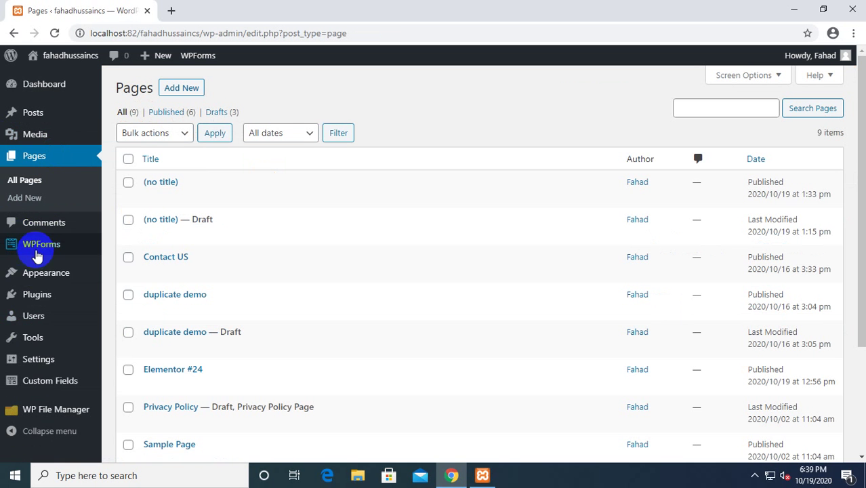
{"action": "left_click", "coordinate": [51, 294]}
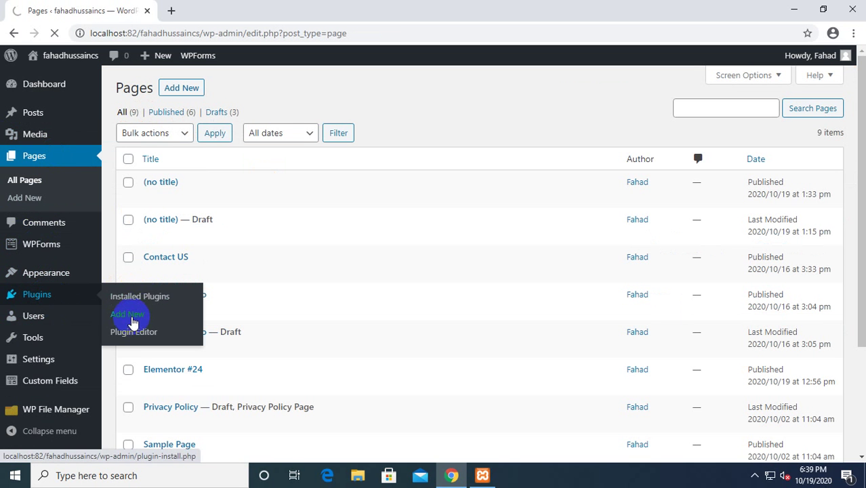
{"action": "left_click", "coordinate": [140, 297]}
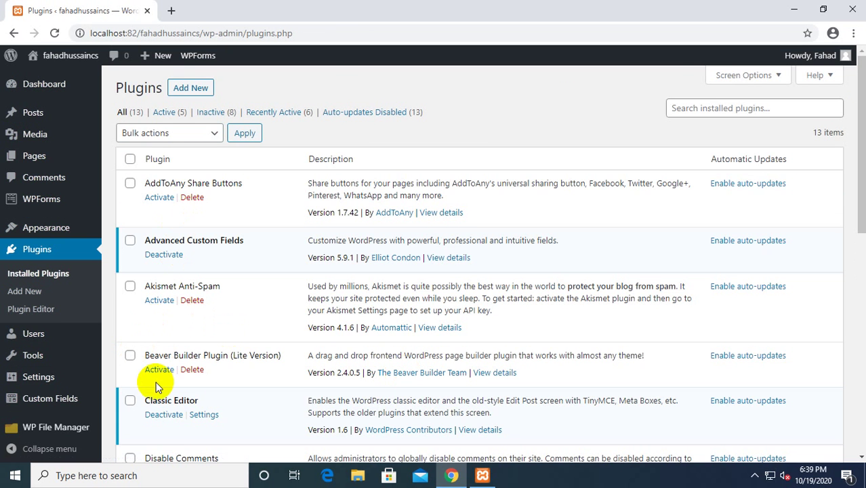
{"action": "scroll", "coordinate": [160, 326], "scroll_direction": "down", "scroll_amount": 2}
{"action": "left_click", "coordinate": [161, 288]}
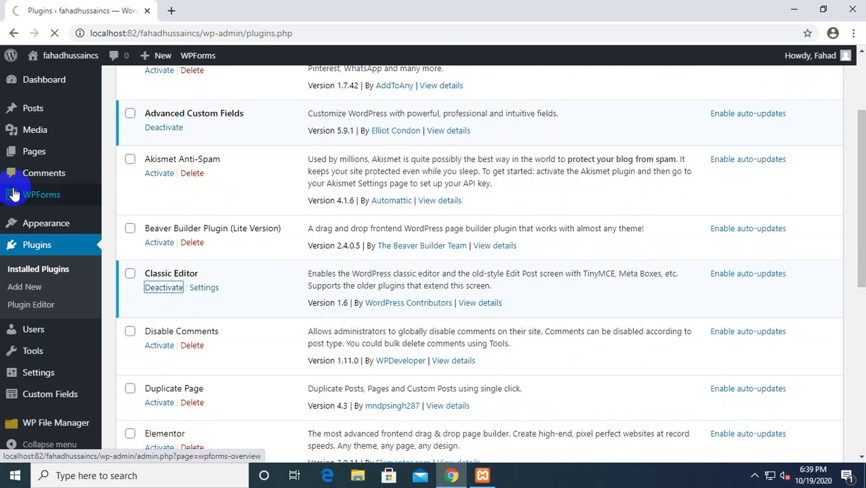
{"action": "left_click", "coordinate": [36, 160]}
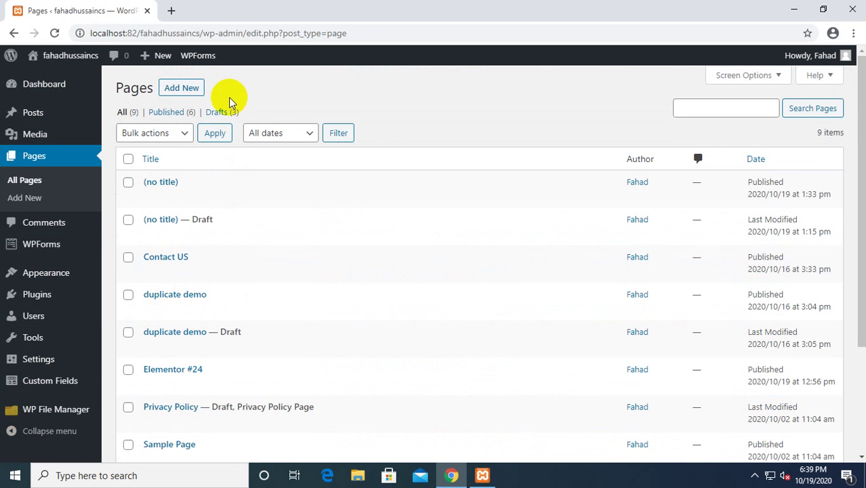
{"action": "left_click", "coordinate": [192, 95]}
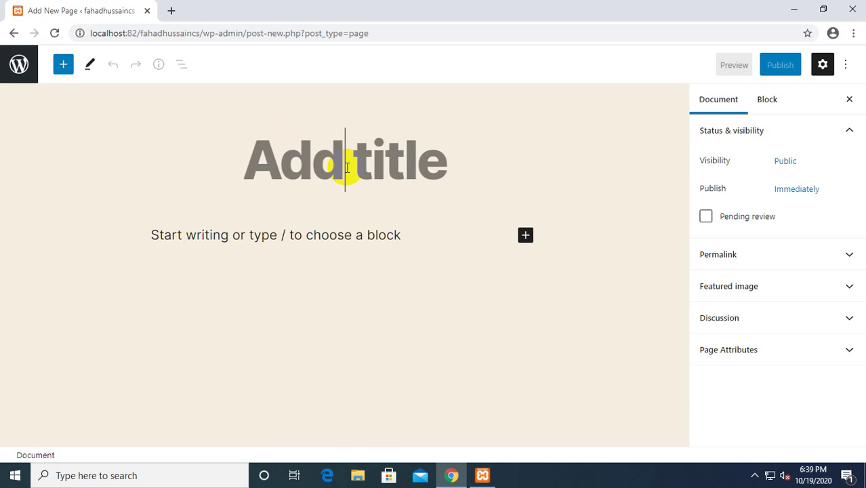
Title the page 'Usman' and embed the Usman form in a WPForms block.
{"action": "type", "text": "Usman"}
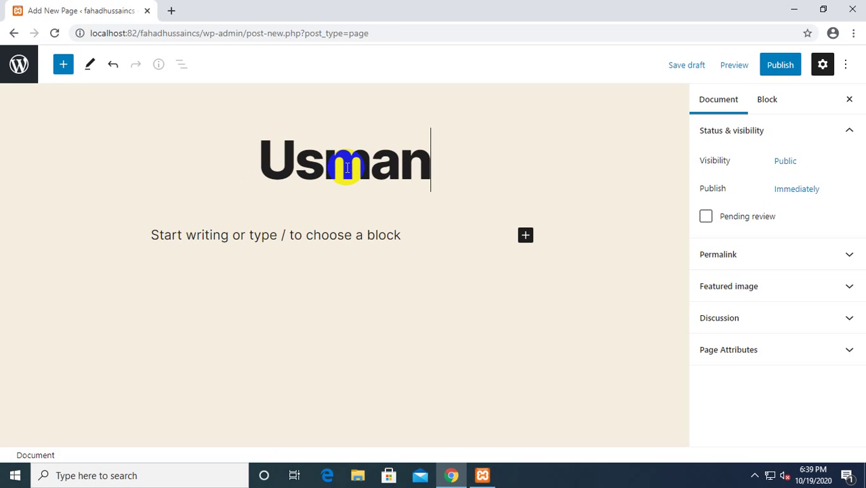
{"action": "left_click", "coordinate": [274, 230]}
{"action": "left_click", "coordinate": [63, 64]}
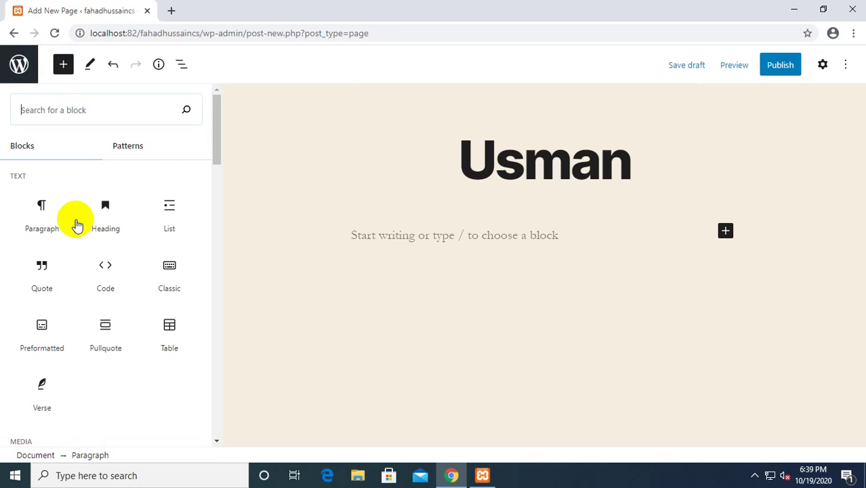
{"action": "scroll", "coordinate": [63, 295], "scroll_direction": "down", "scroll_amount": 7}
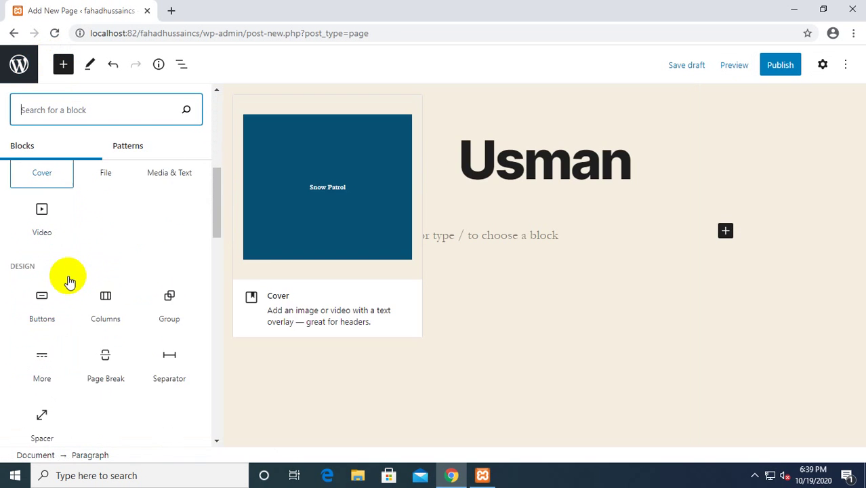
{"action": "scroll", "coordinate": [68, 308], "scroll_direction": "down", "scroll_amount": 3}
{"action": "left_click", "coordinate": [54, 317]}
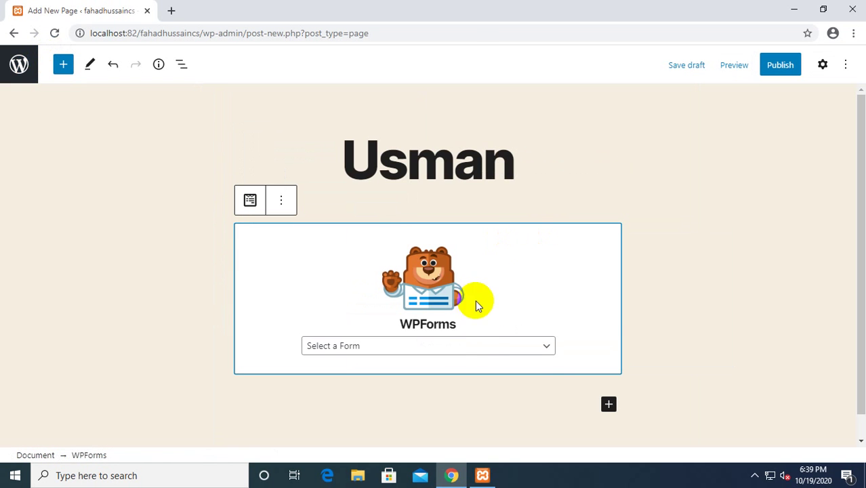
{"action": "left_click", "coordinate": [481, 348]}
{"action": "left_click", "coordinate": [358, 376]}
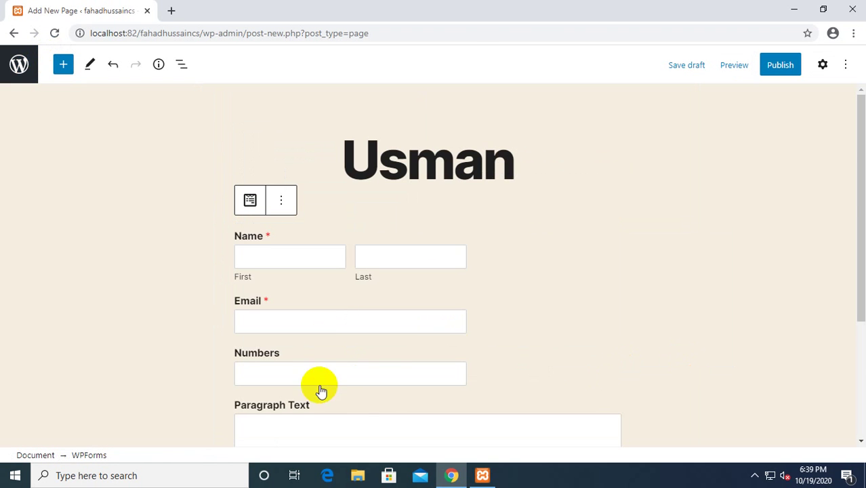
Publish the Usman page, confirming at the prompt.
{"action": "scroll", "coordinate": [398, 343], "scroll_direction": "down", "scroll_amount": 2}
{"action": "scroll", "coordinate": [398, 339], "scroll_direction": "down", "scroll_amount": 2}
{"action": "scroll", "coordinate": [399, 338], "scroll_direction": "up", "scroll_amount": 1}
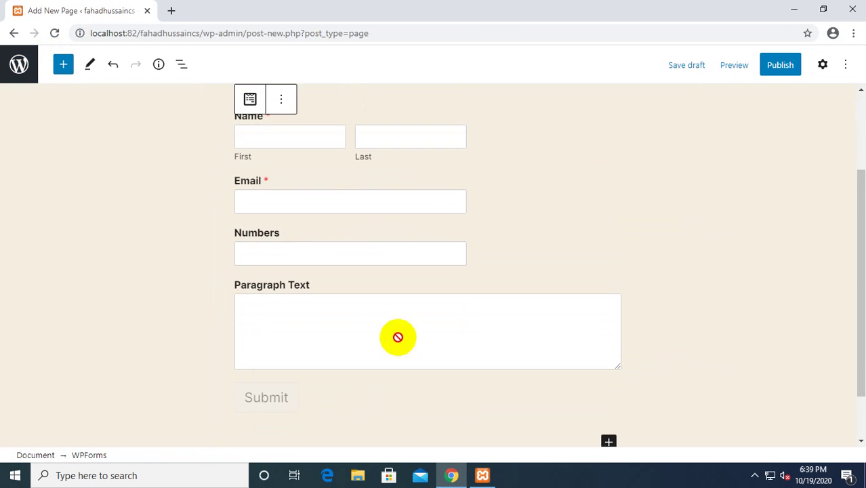
{"action": "left_click", "coordinate": [782, 66]}
{"action": "left_click", "coordinate": [734, 65]}
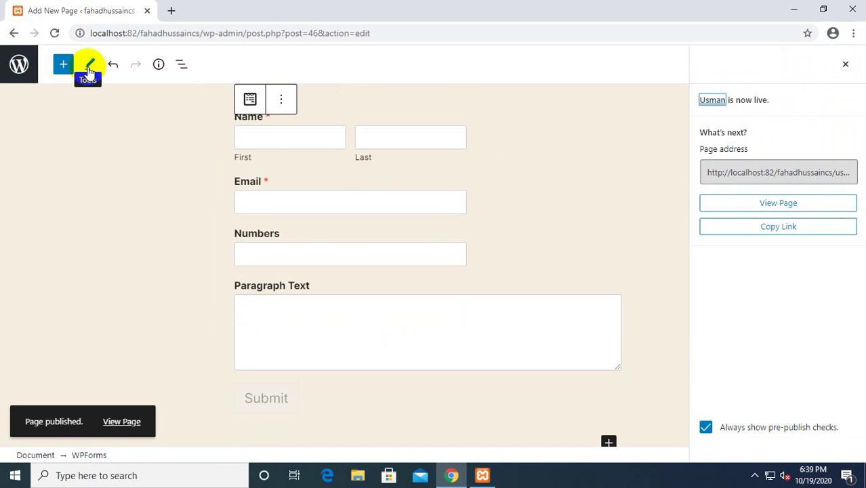
Leave the page editor for the Pages list, then show the Installed Plugins page.
{"action": "left_click", "coordinate": [172, 11]}
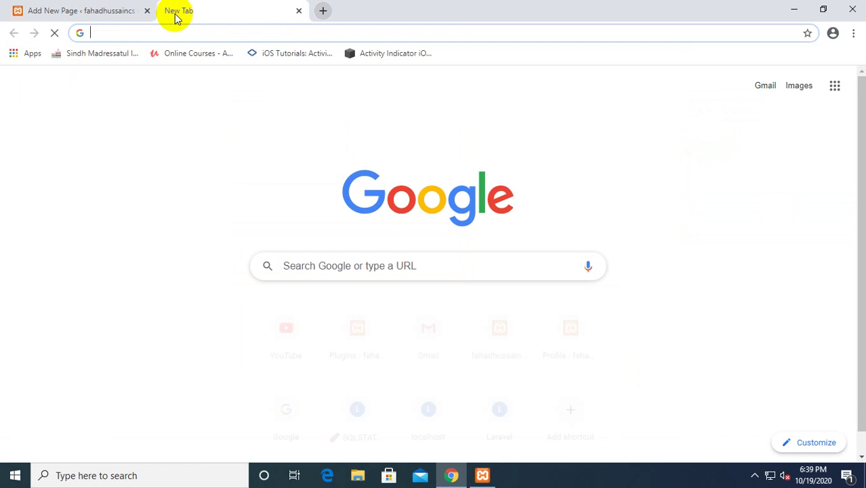
{"action": "left_click", "coordinate": [298, 11]}
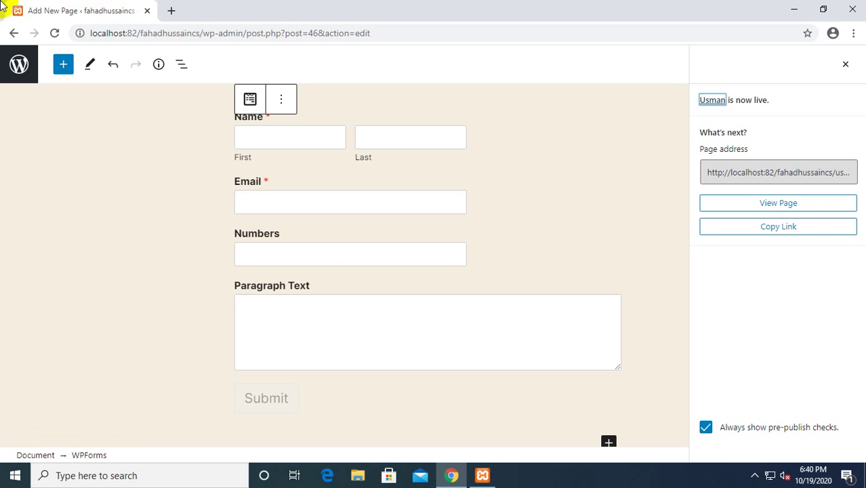
{"action": "left_click", "coordinate": [13, 32]}
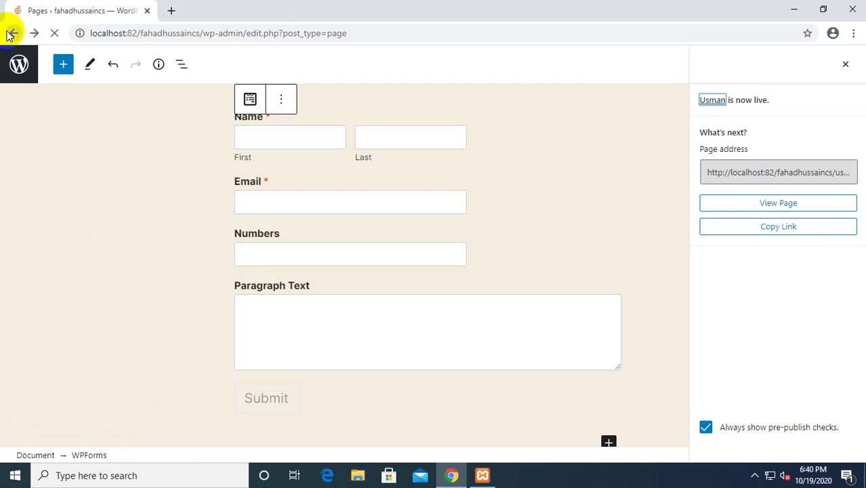
{"action": "mouse_move", "coordinate": [51, 91]}
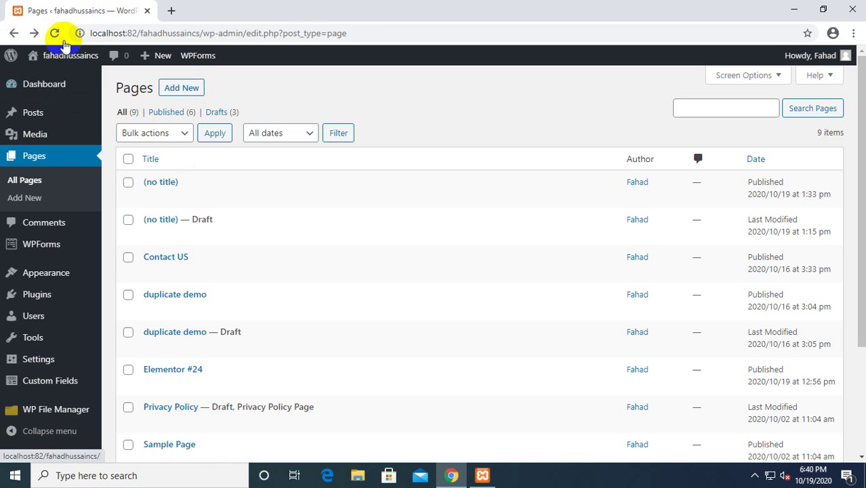
{"action": "mouse_move", "coordinate": [61, 77]}
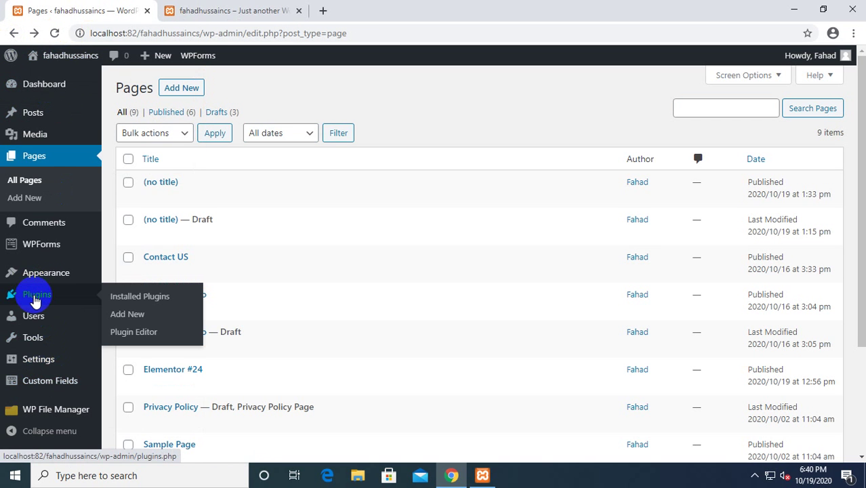
{"action": "left_click", "coordinate": [34, 295]}
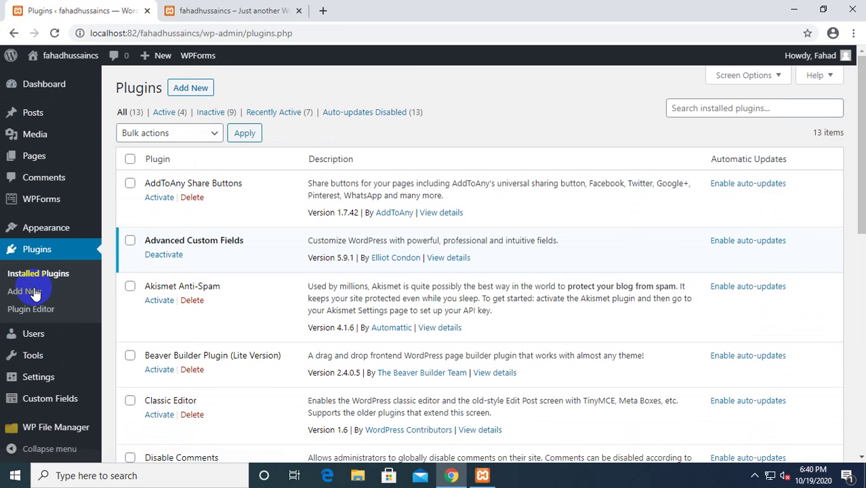